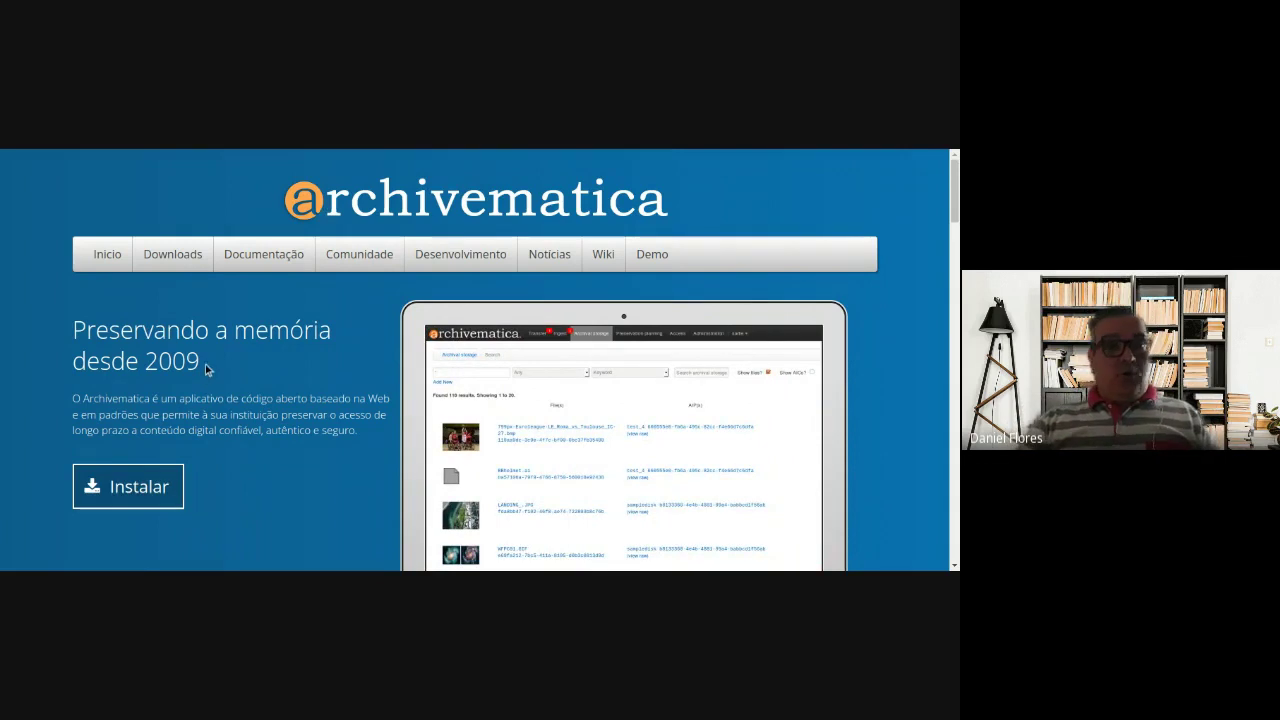
Step: Show the website's demo login details and launch the Archivematica sandbox
click(654, 257)
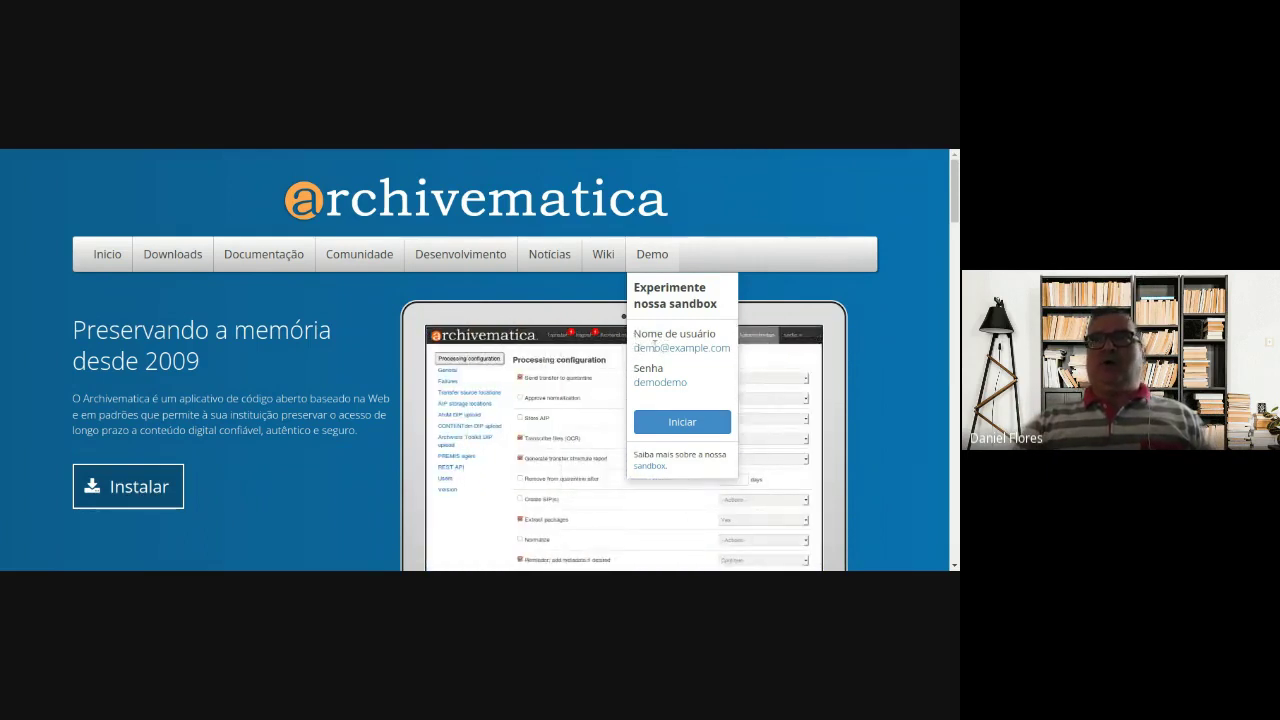
drag(635, 331, 732, 349)
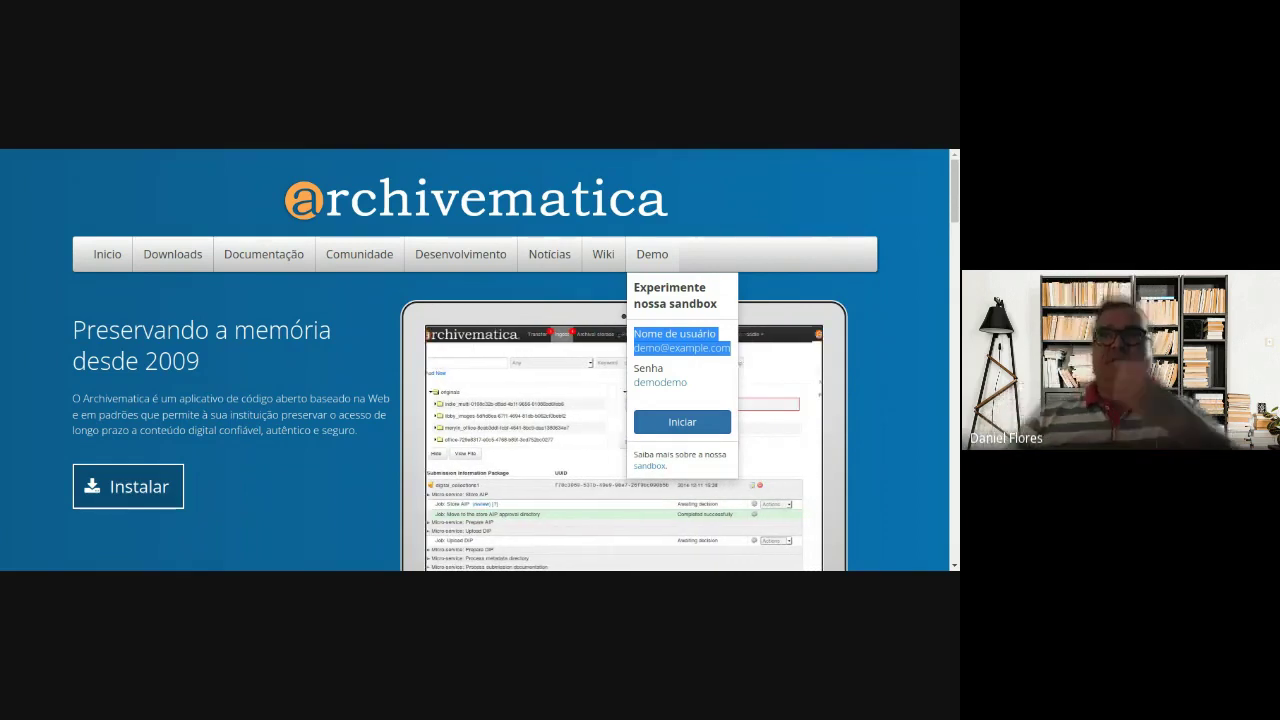
click(687, 428)
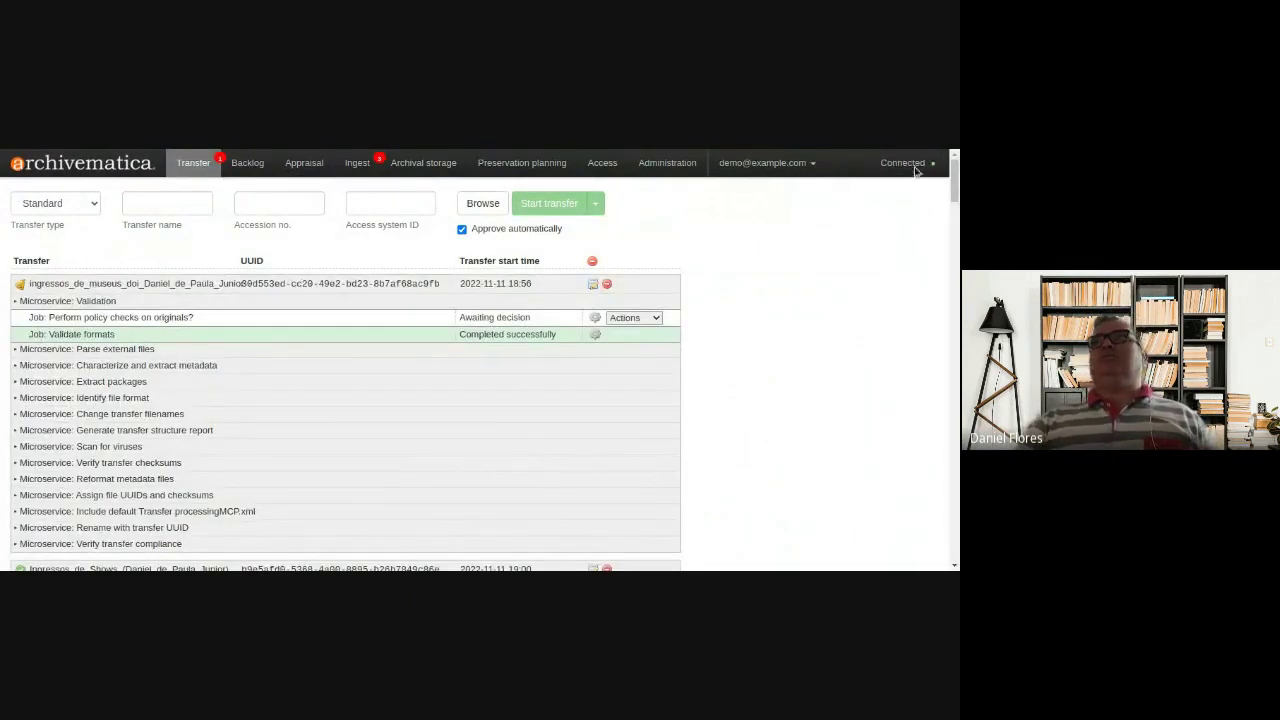
Step: Log out of the demo account and log back in with the prefilled username and password
click(813, 168)
click(741, 220)
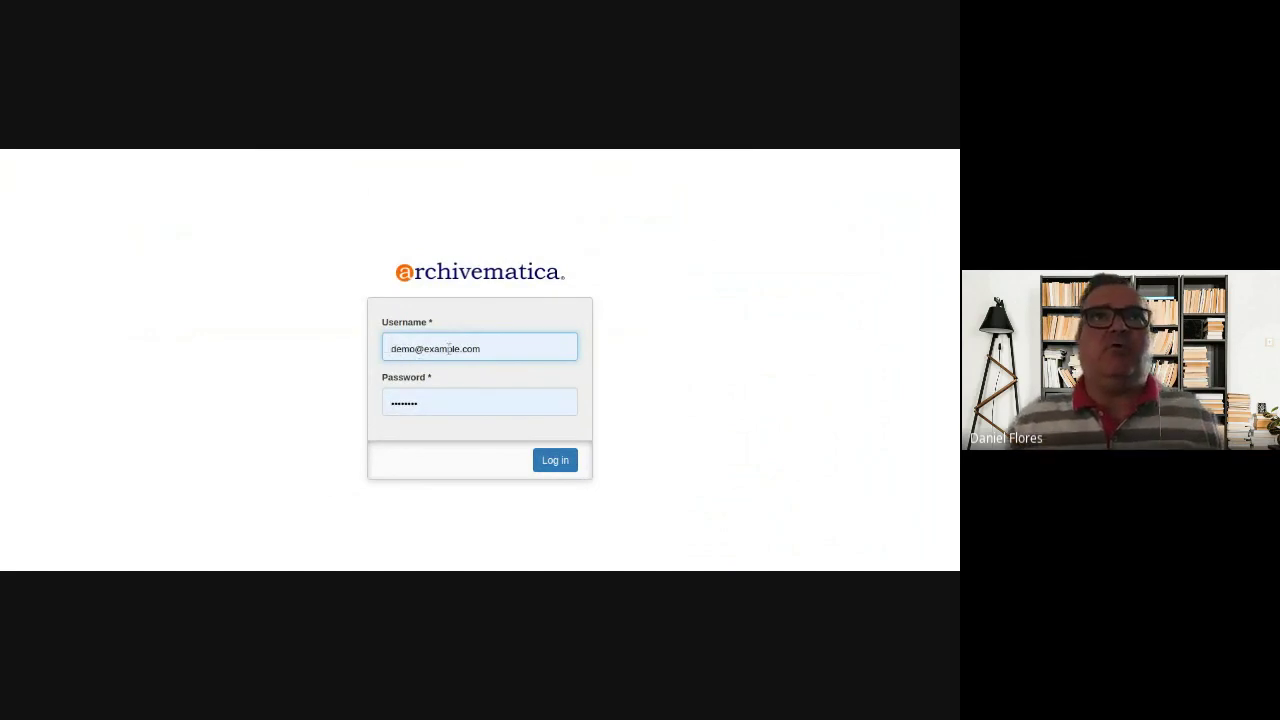
click(470, 402)
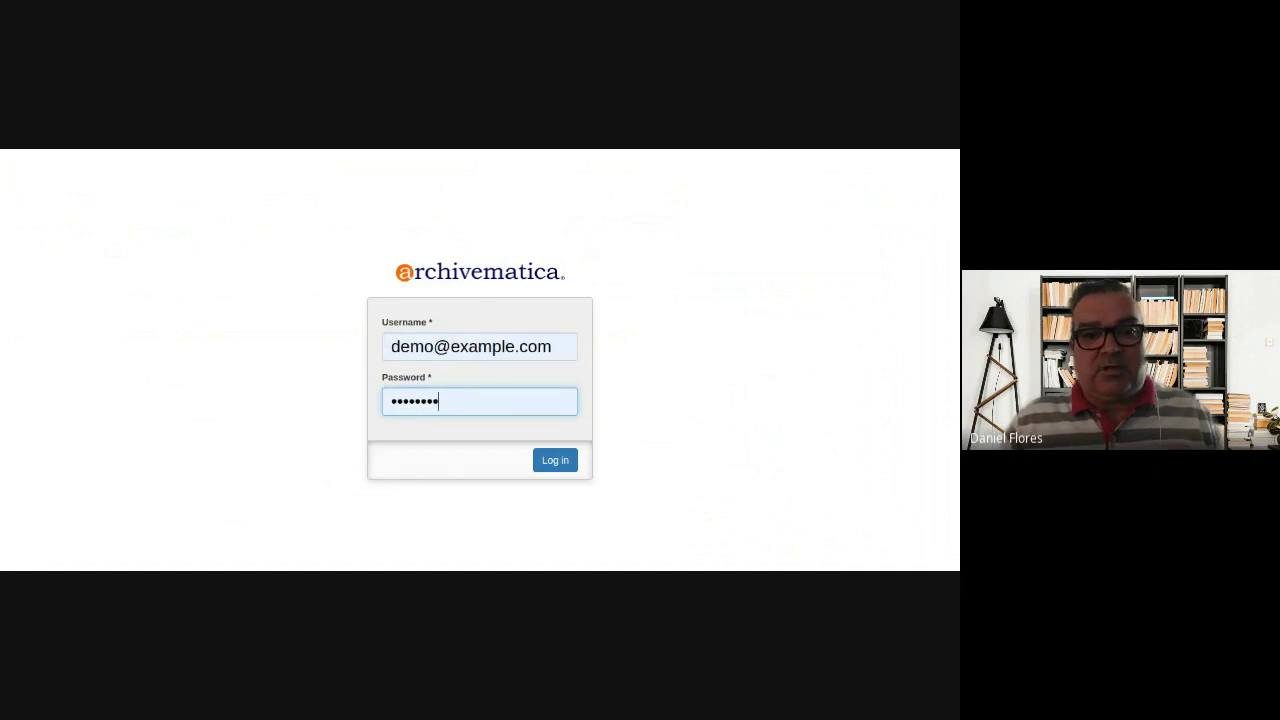
click(764, 419)
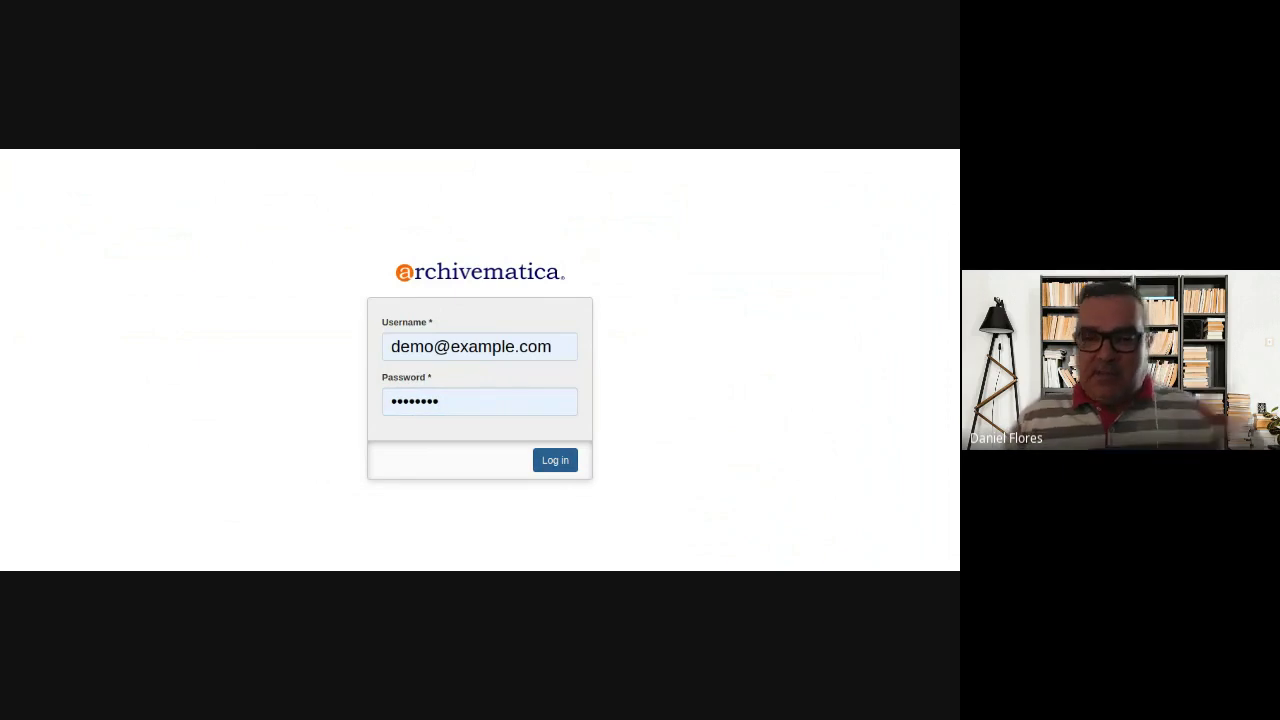
click(552, 462)
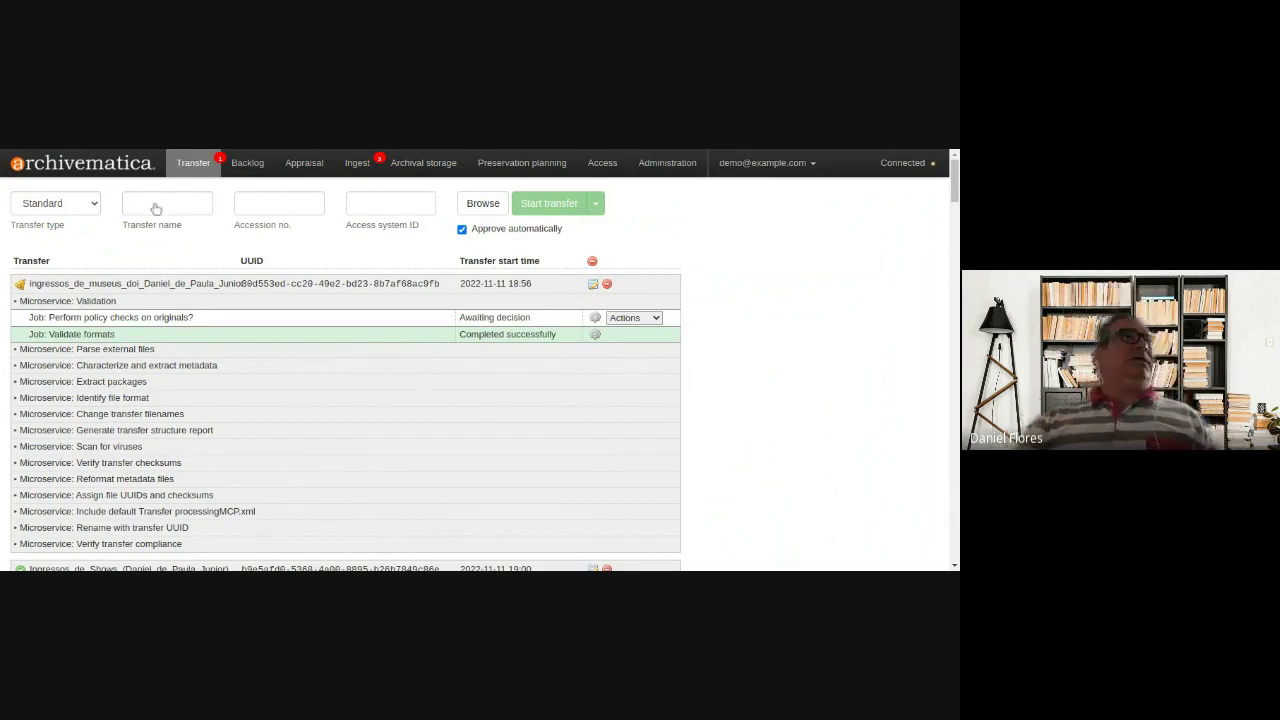
Step: Change the interface language to Português Brasileiro (pt-br) in the administration settings
click(70, 163)
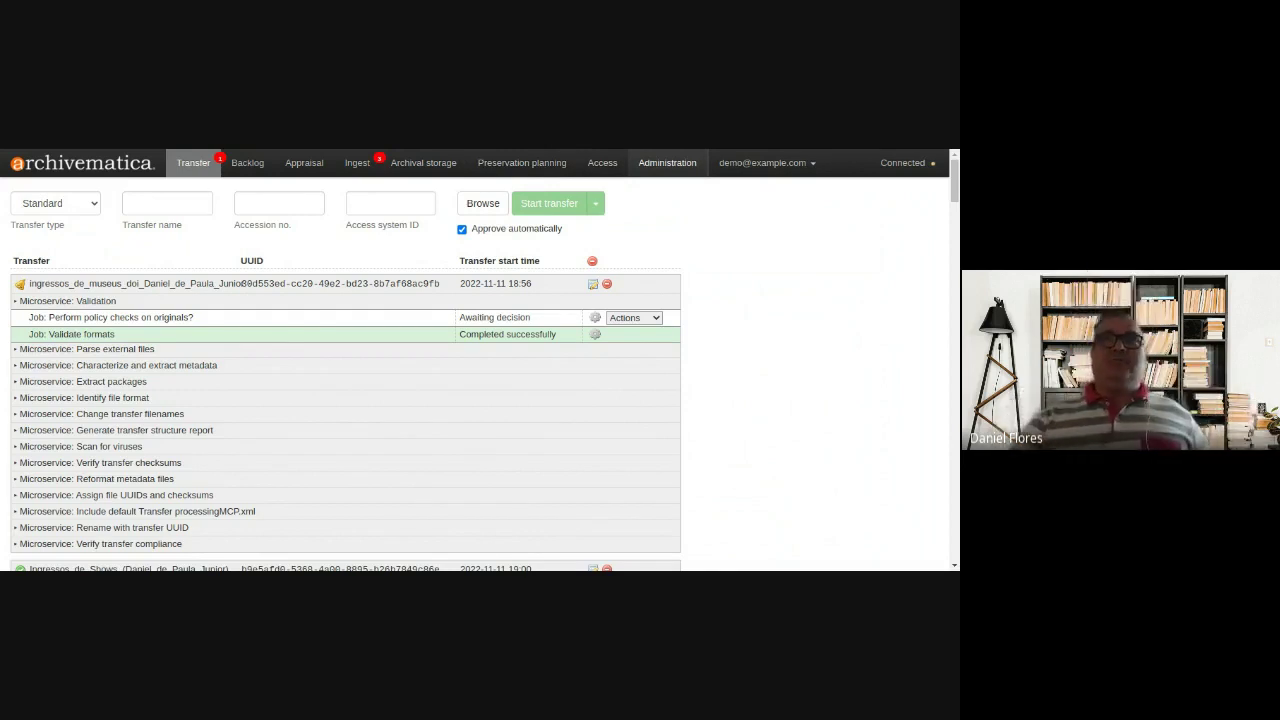
click(682, 168)
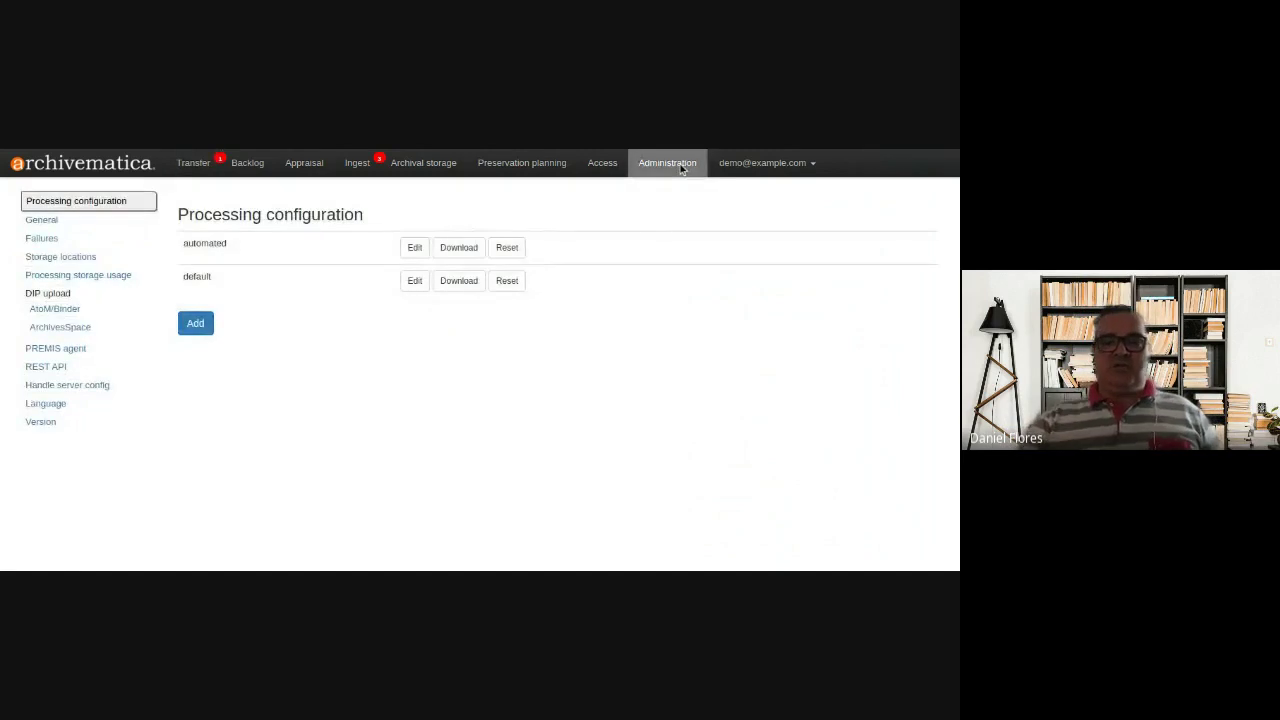
click(47, 404)
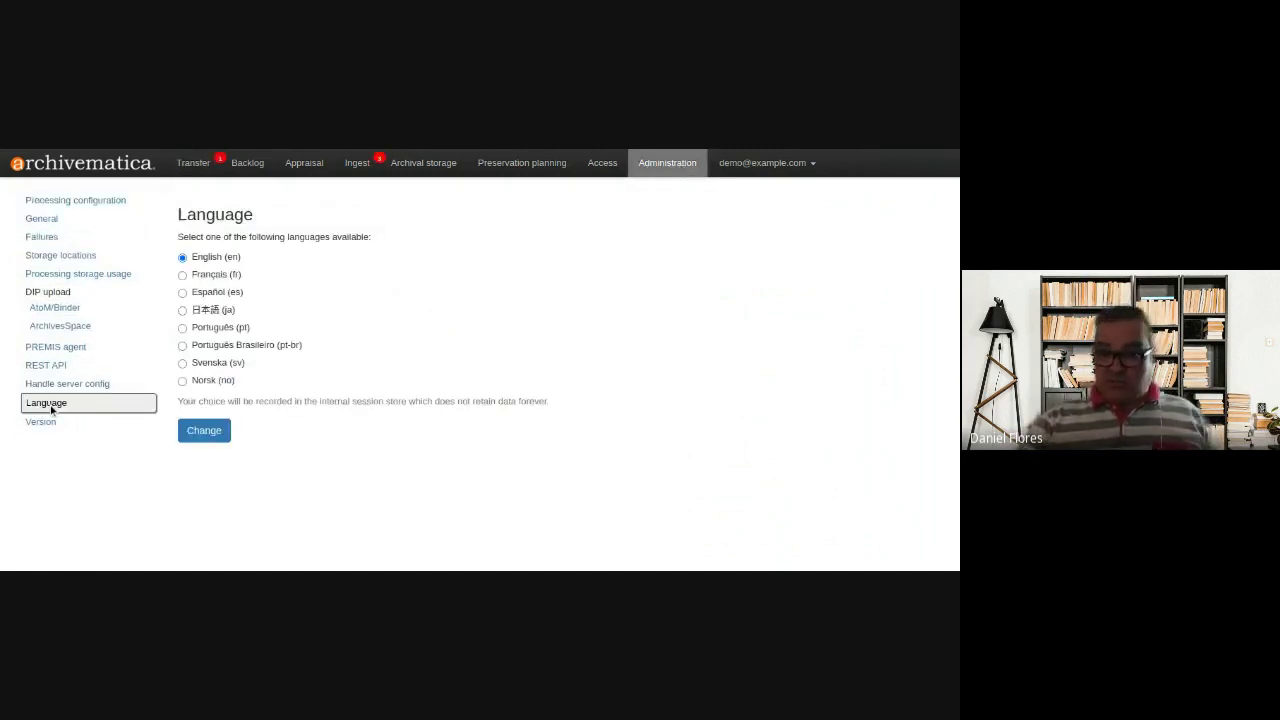
click(205, 347)
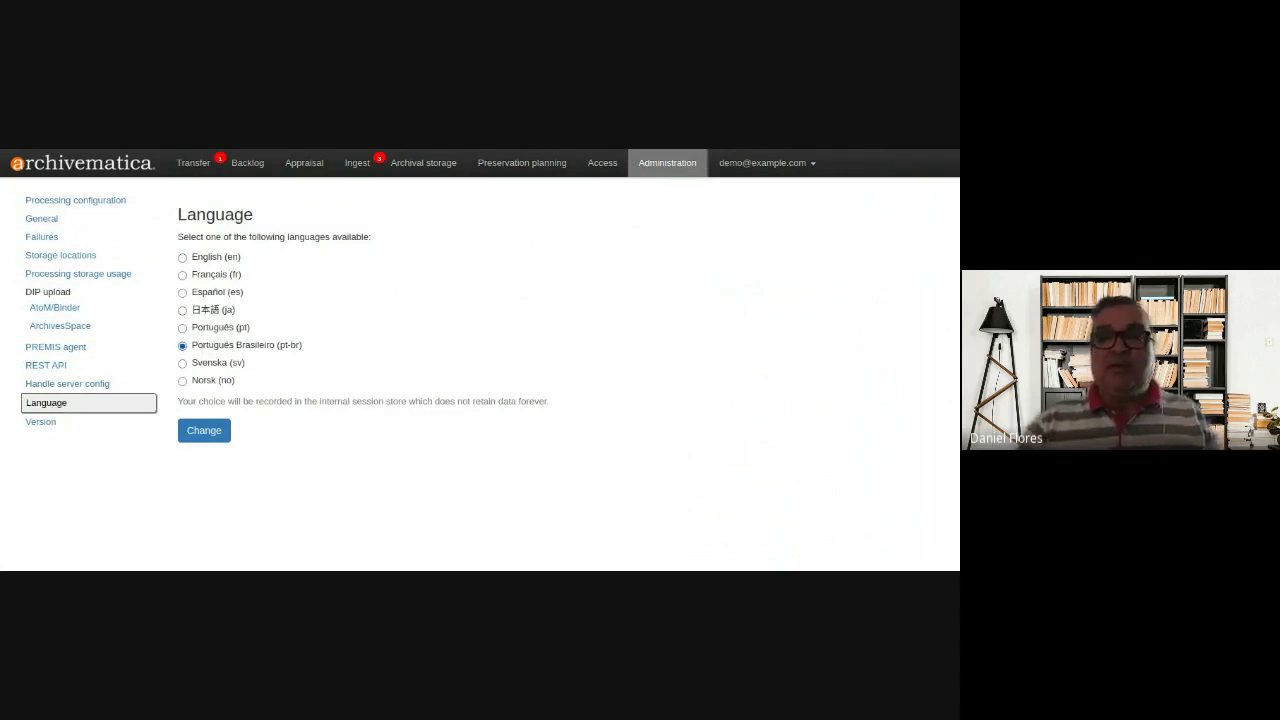
click(204, 432)
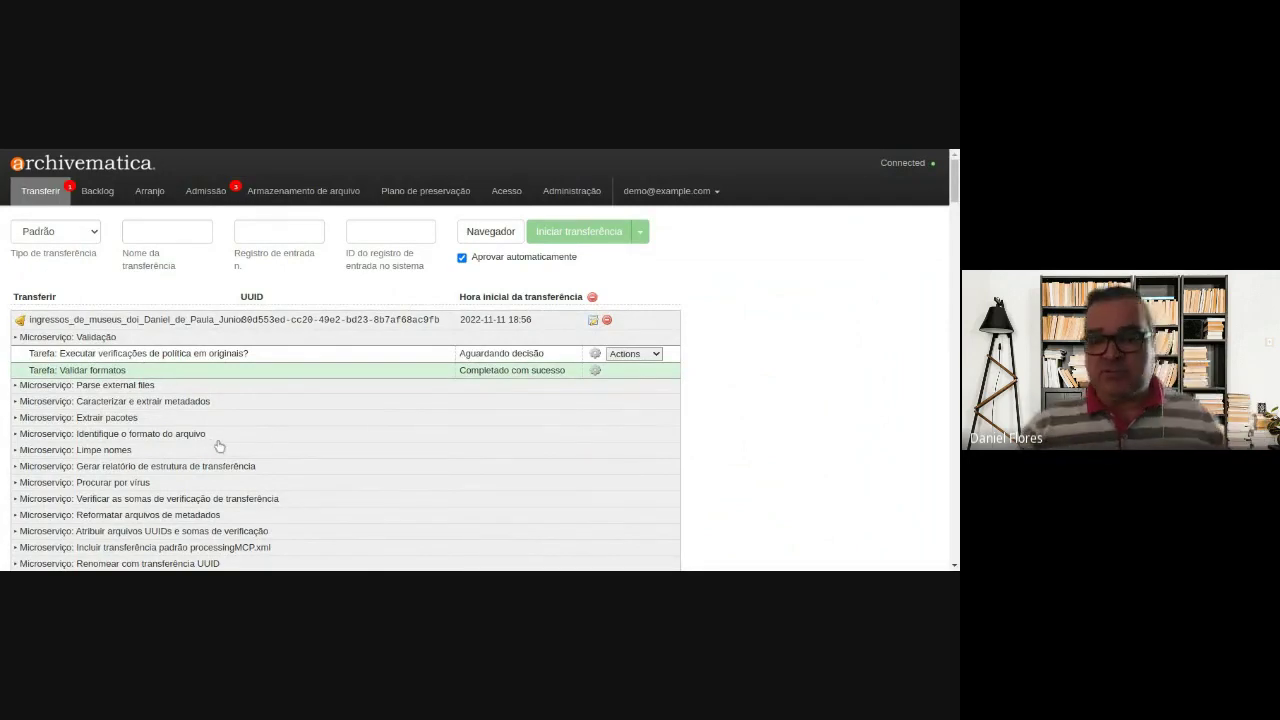
Step: Look through the Backlog, Arranjo and Admissão pages of the dashboard
key(ctrl+plus)
key(ctrl+plus)
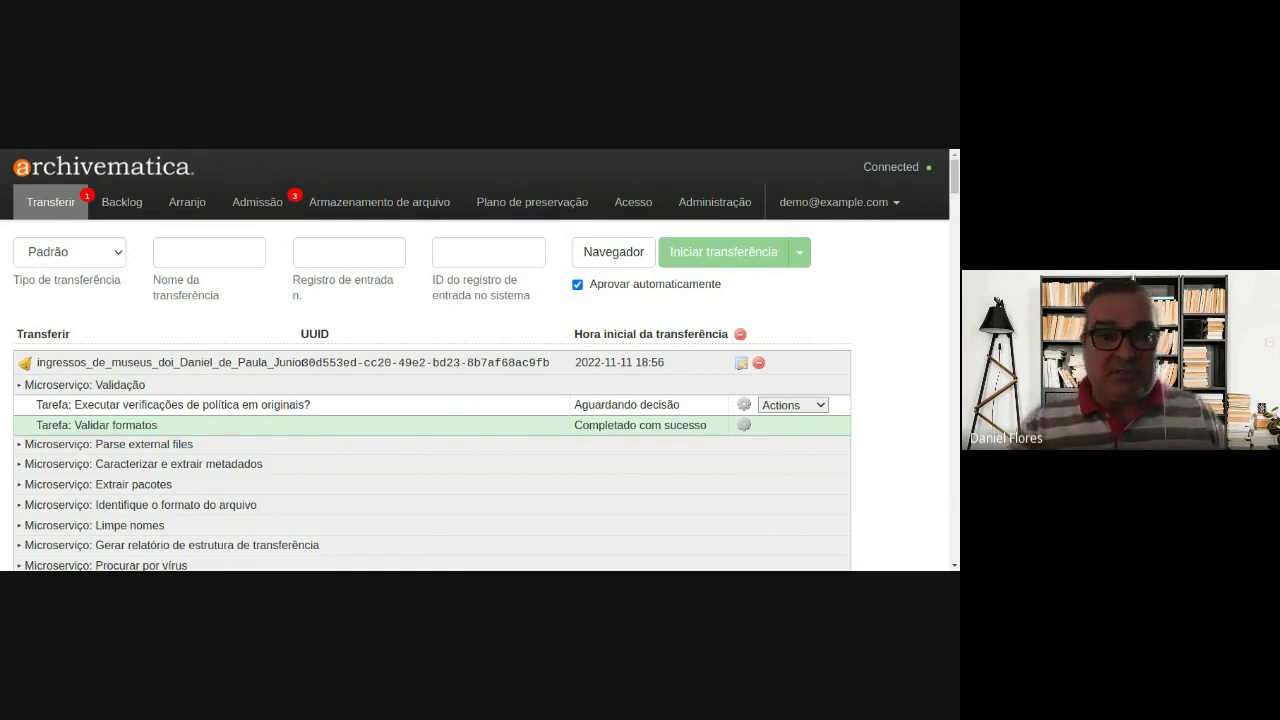
click(119, 206)
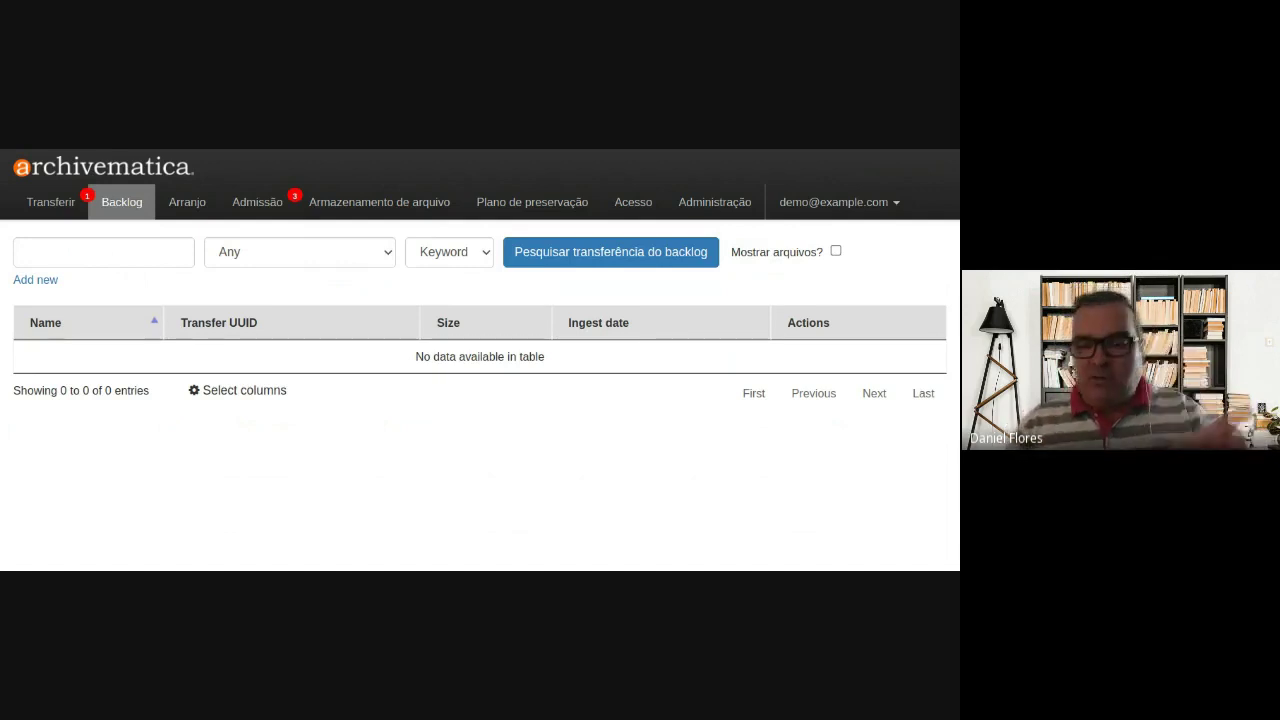
click(185, 205)
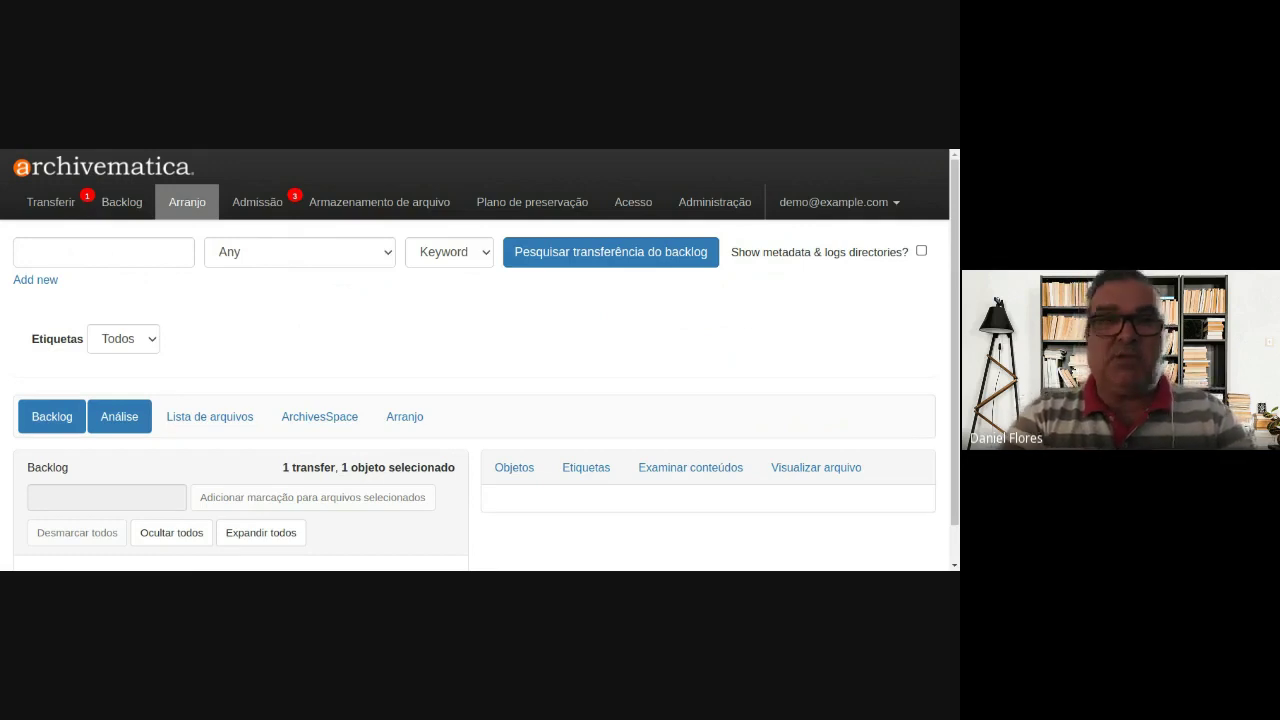
click(256, 206)
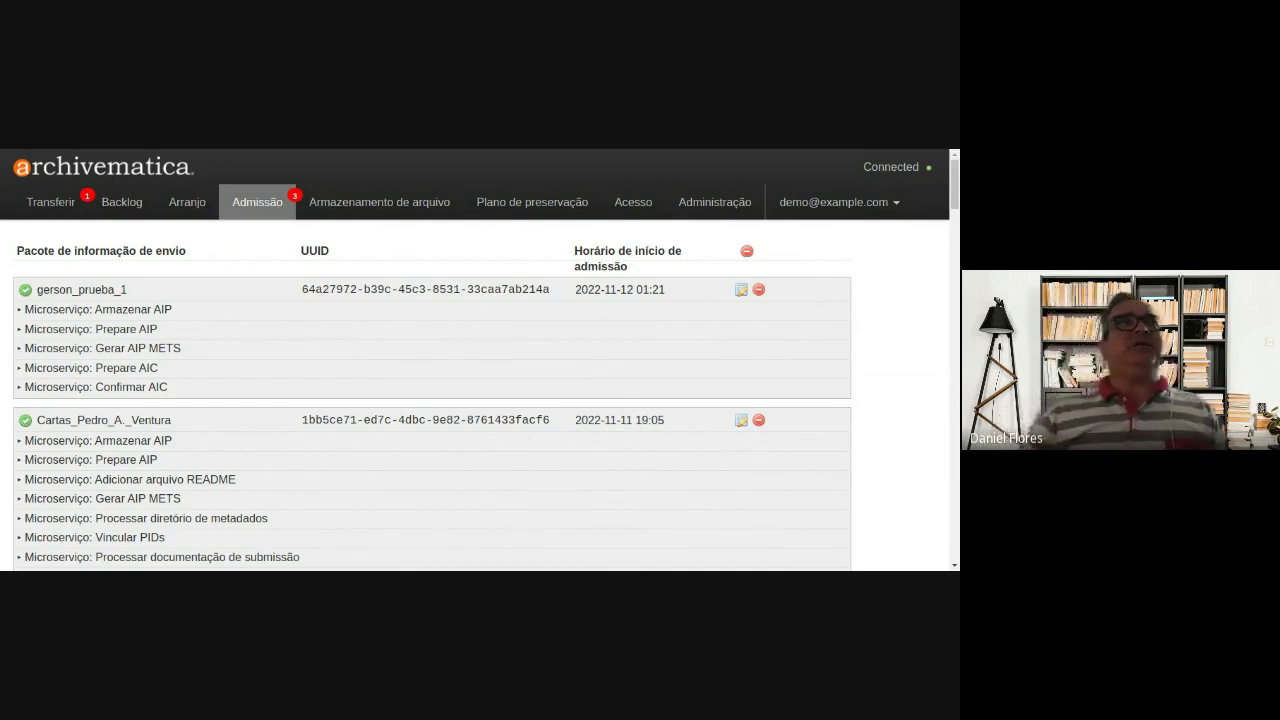
Step: Examine the full list of stored packages in Armazenamento de arquivo
click(390, 206)
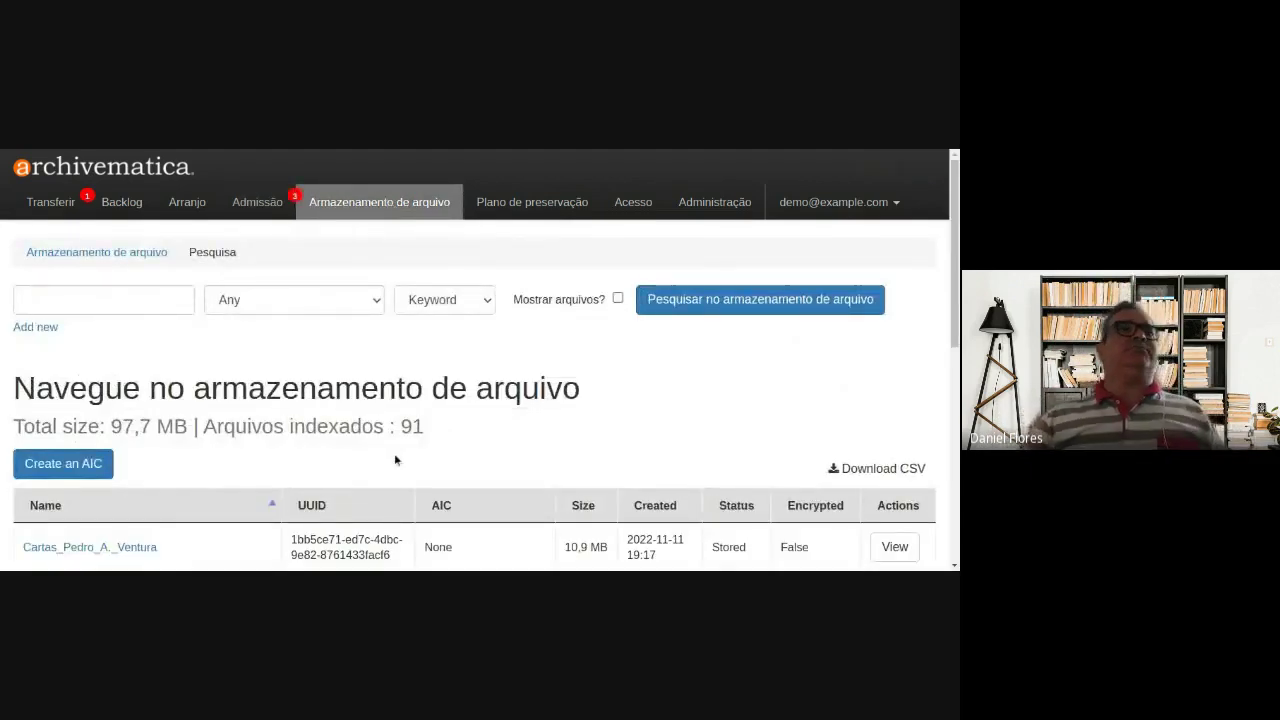
scroll(140, 508, down, 2)
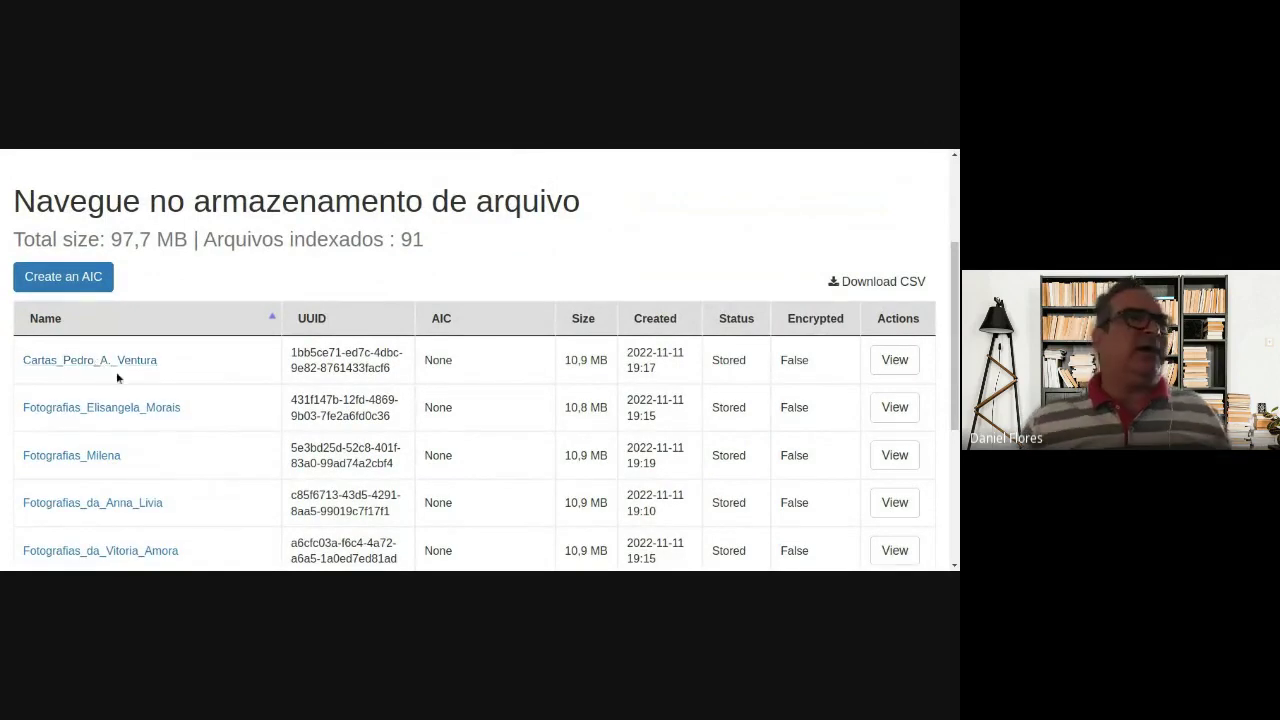
scroll(180, 420, down, 1)
scroll(185, 428, down, 1)
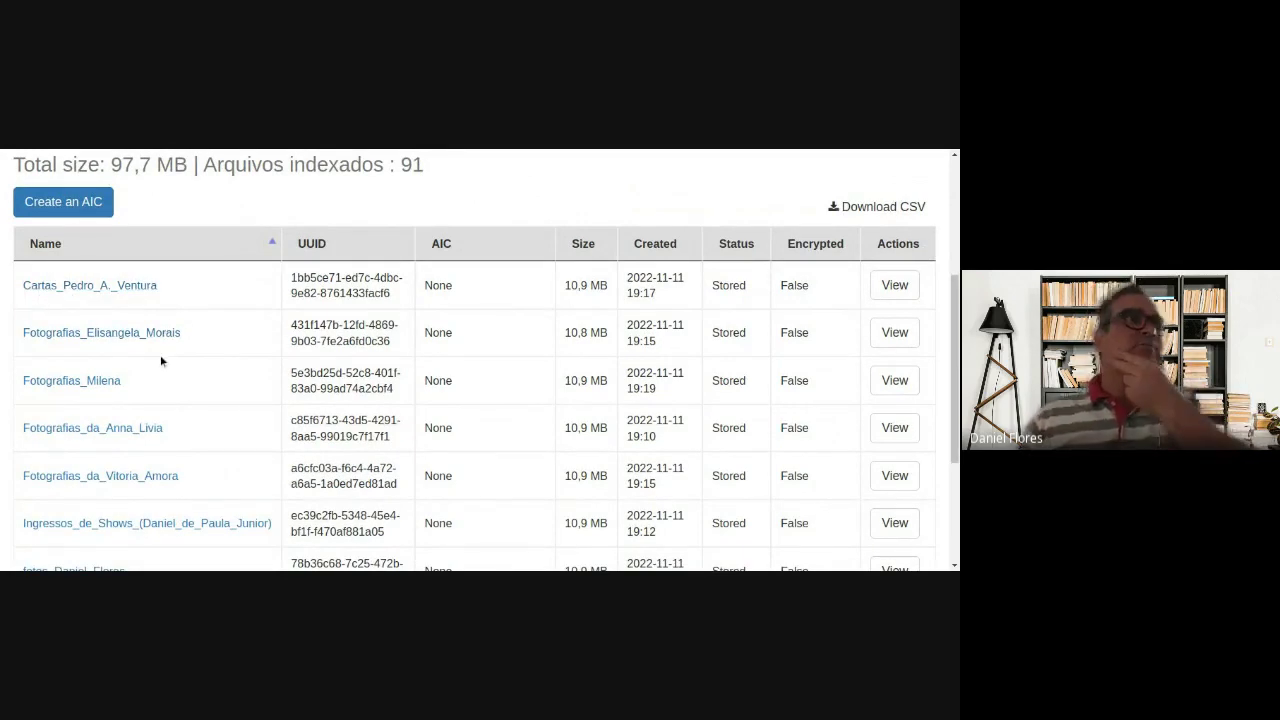
scroll(143, 382, down, 1)
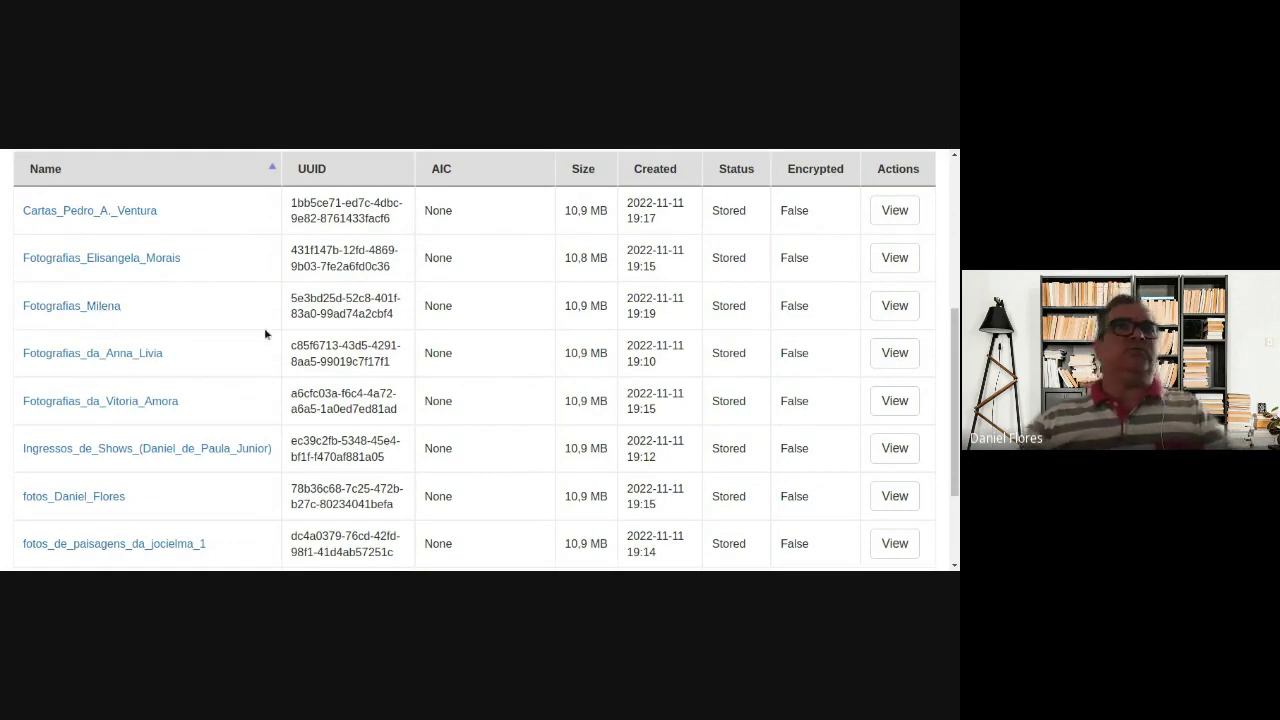
scroll(75, 376, down, 1)
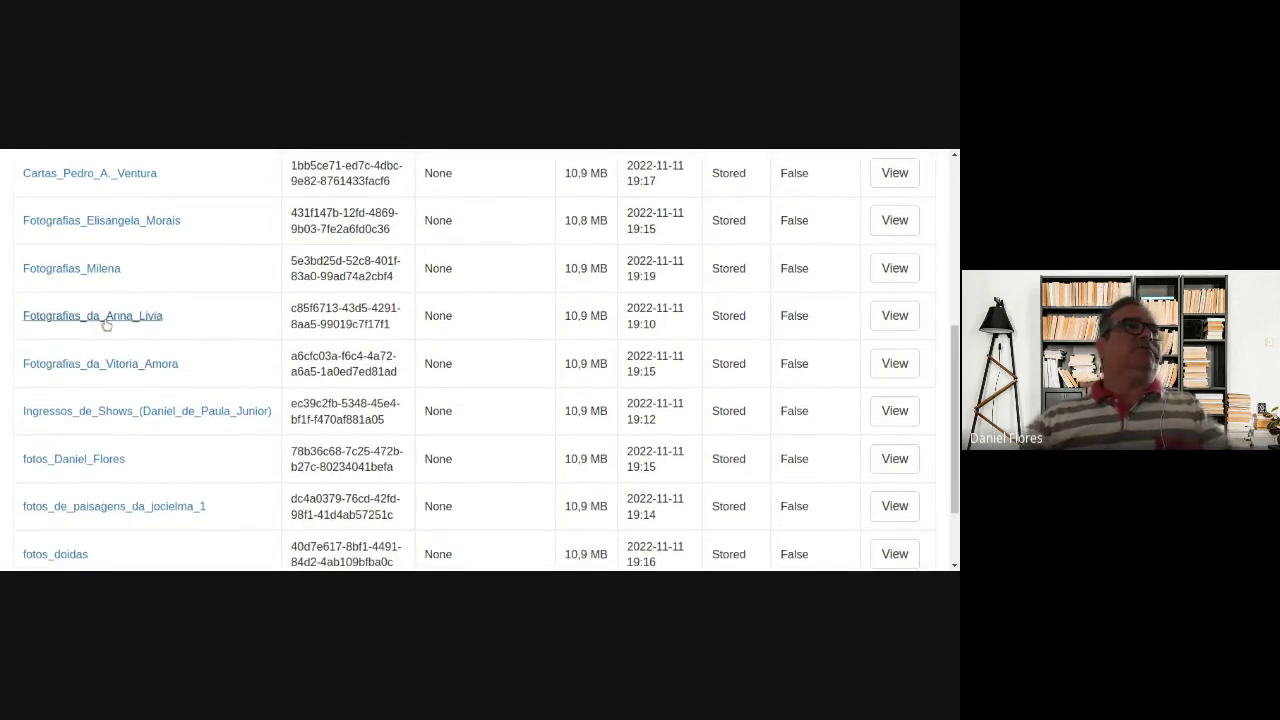
scroll(120, 376, down, 1)
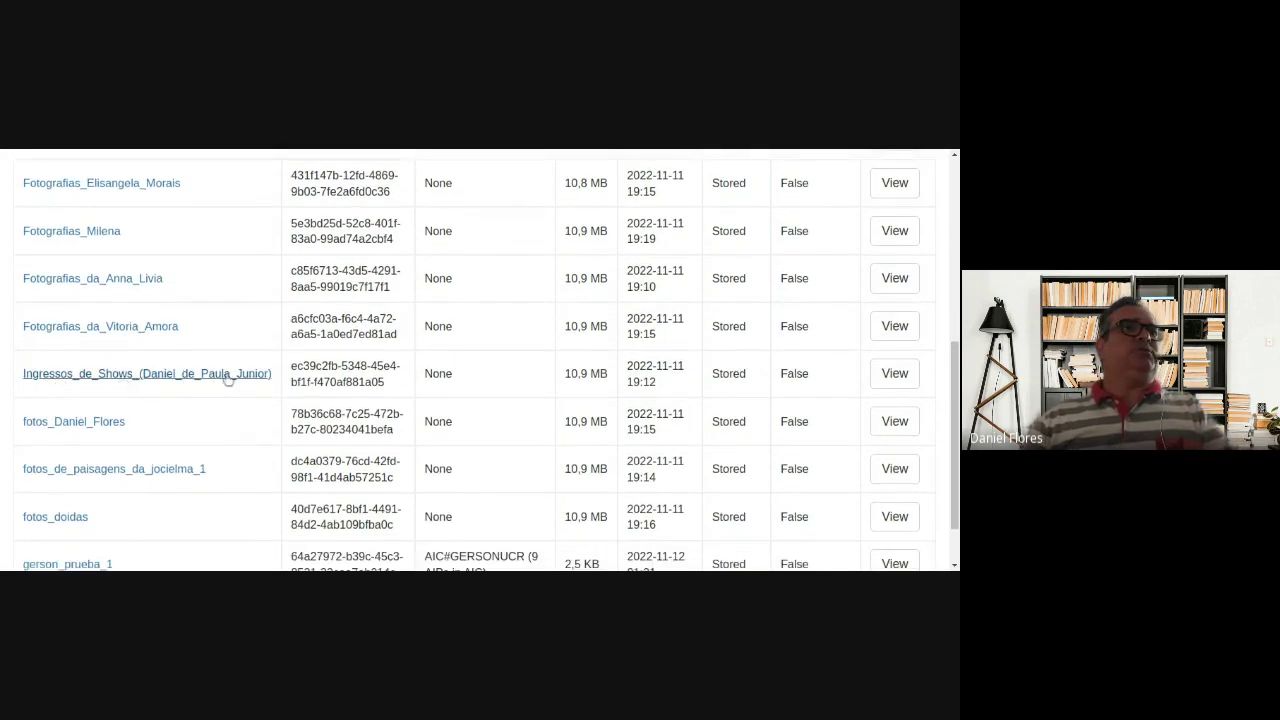
scroll(50, 455, down, 2)
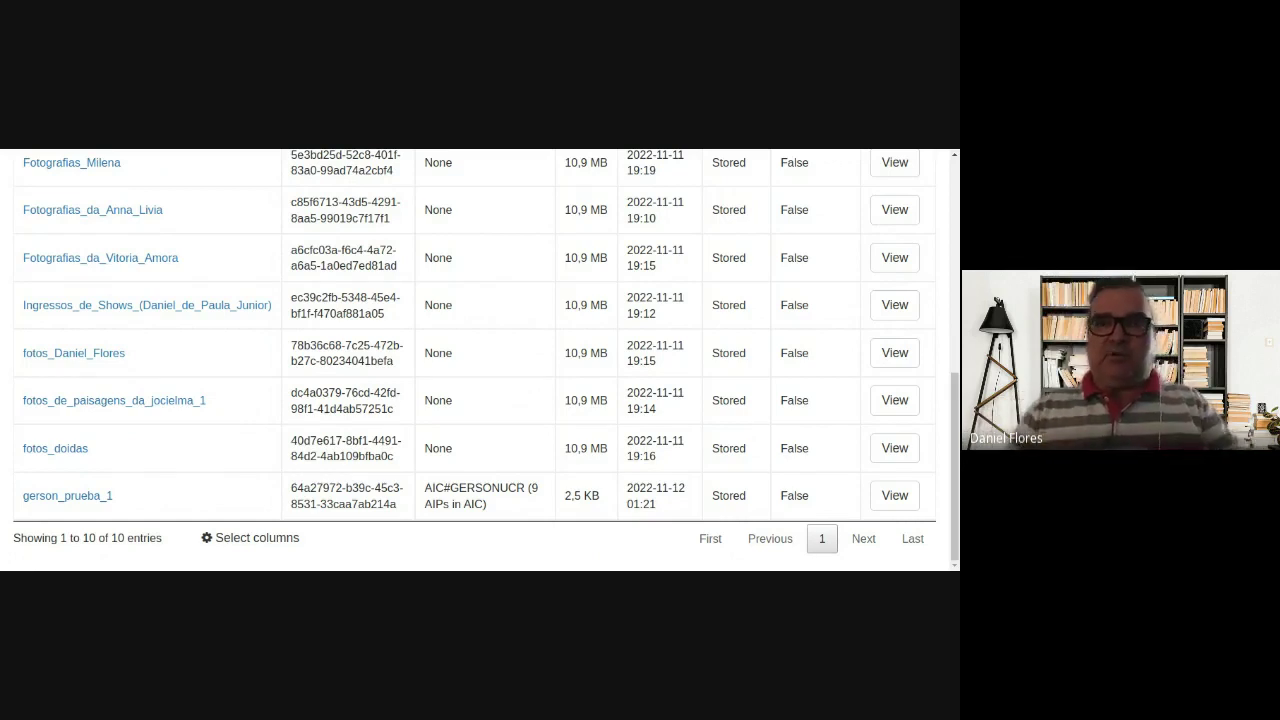
scroll(335, 315, up, 10)
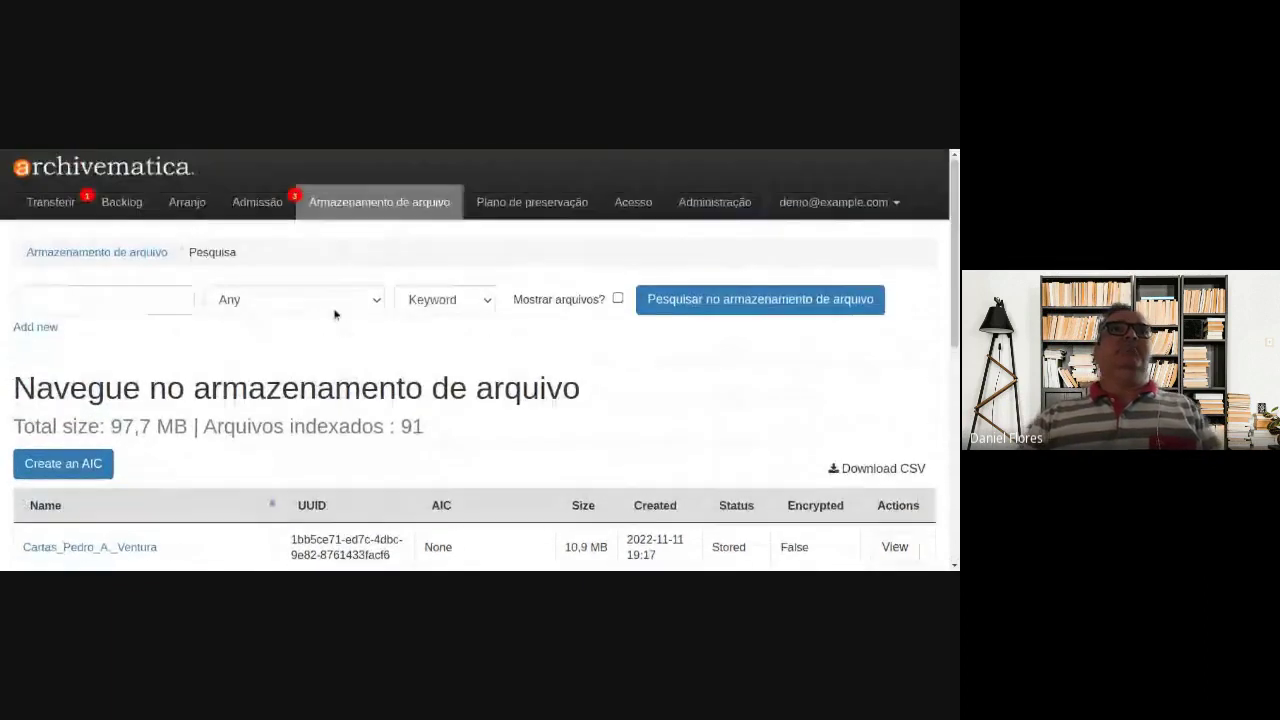
Step: View the format list in Plano de preservação and the DIP upload list in Acesso
click(547, 205)
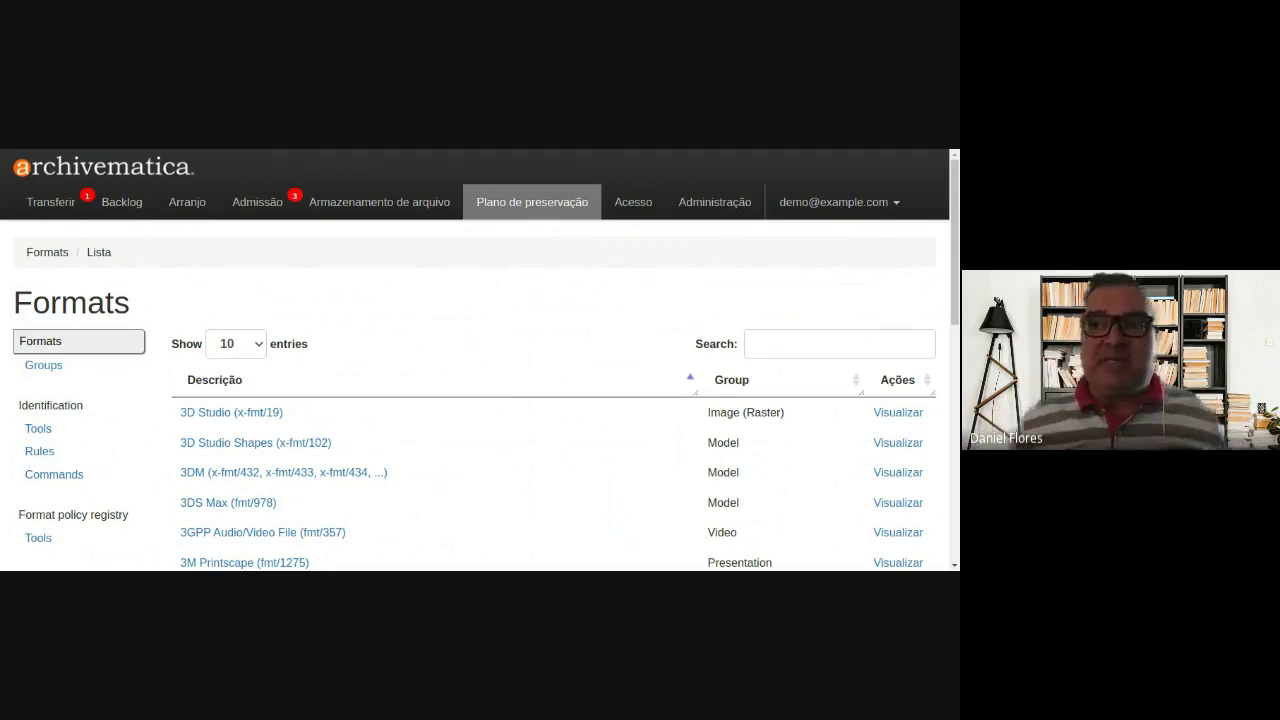
click(628, 205)
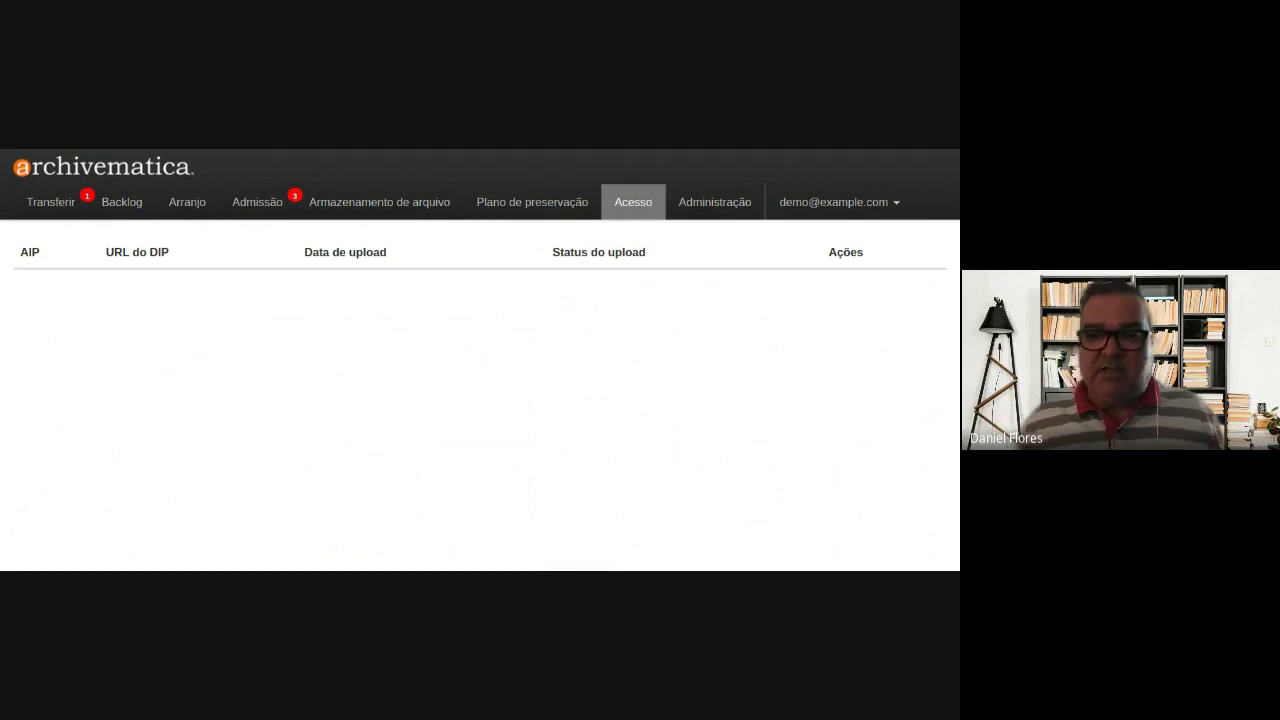
Step: In the default processing configuration, set both "Scan for viruses?" and "Atribuir UUIDs aos diretórios?" to Nenhum
click(716, 204)
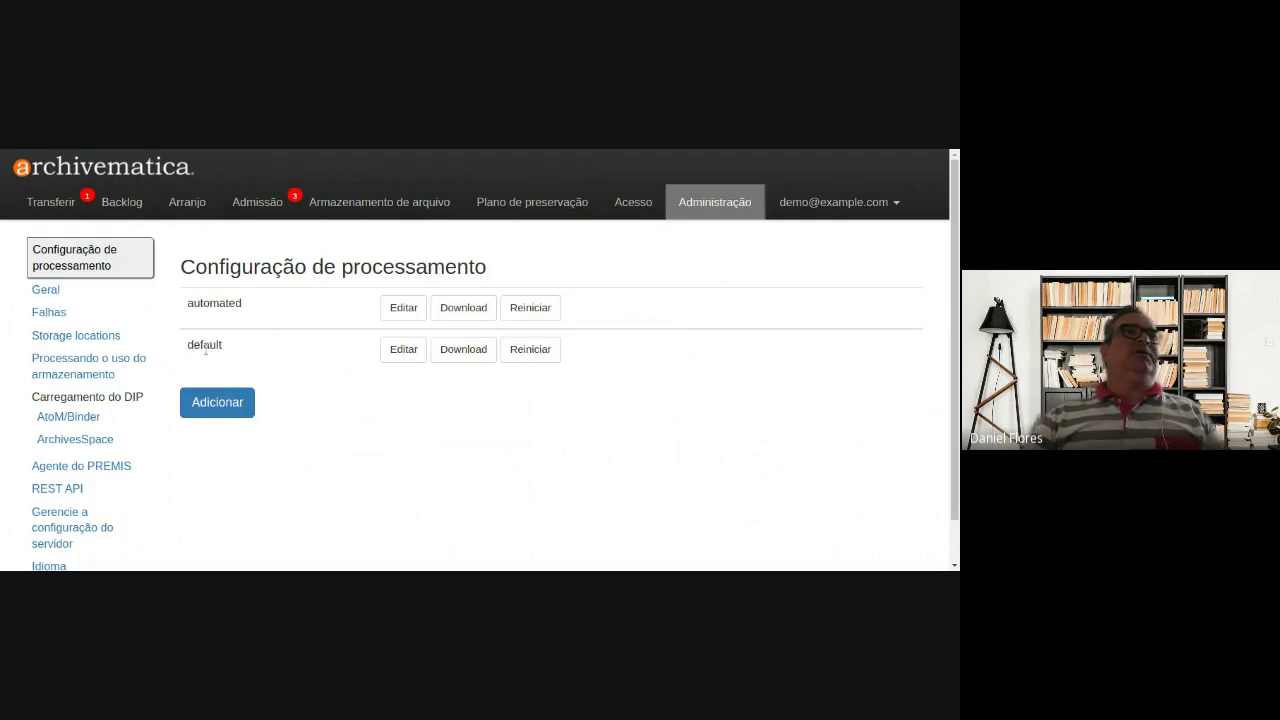
drag(203, 344, 210, 345)
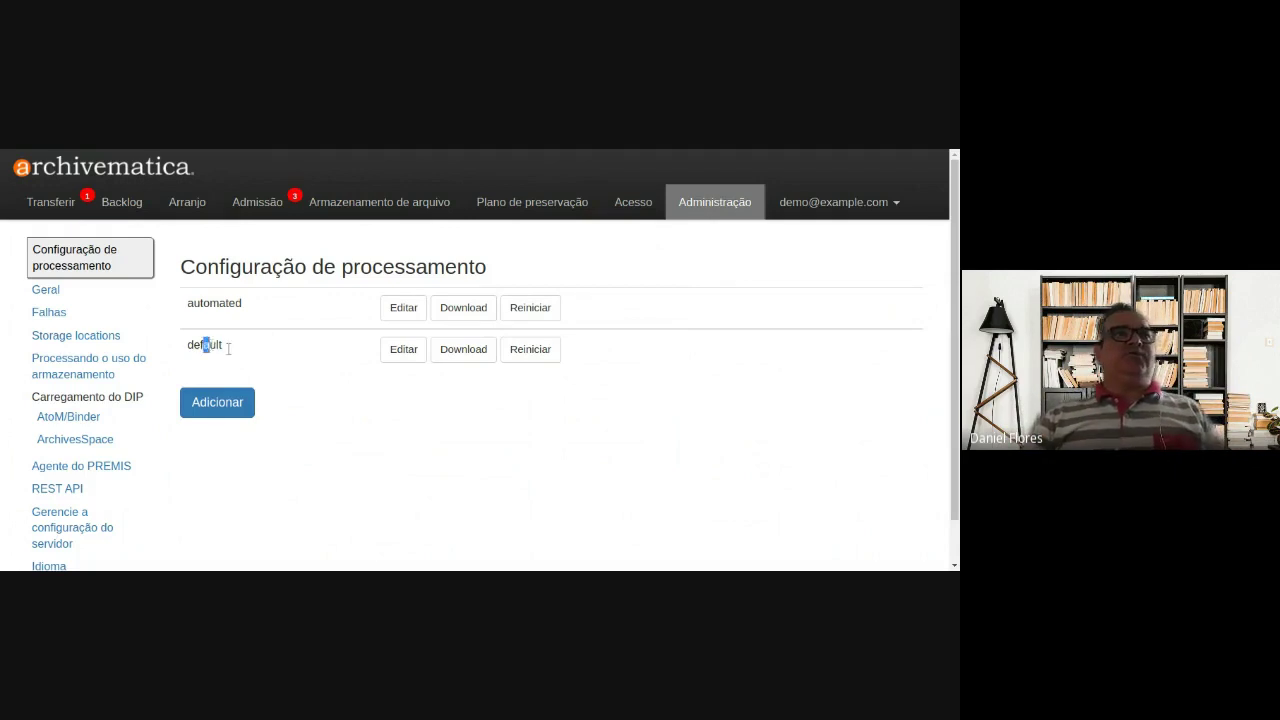
click(401, 349)
scroll(400, 355, down, 1)
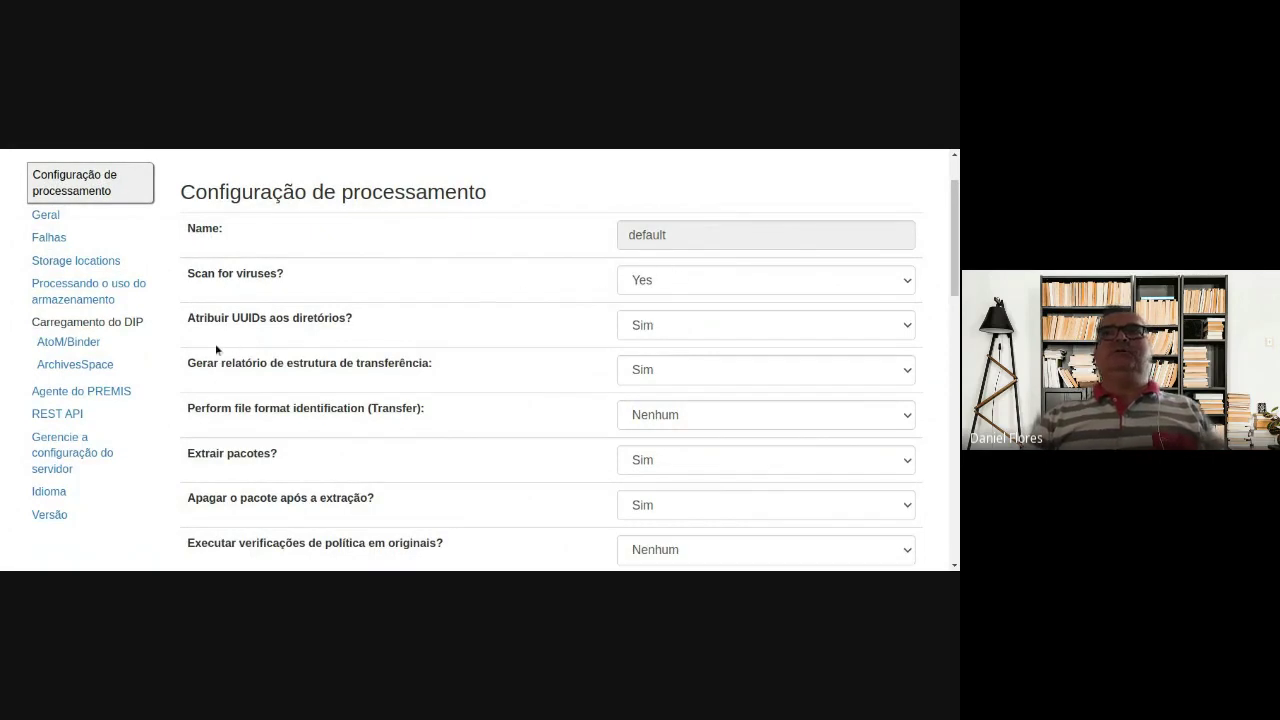
click(687, 282)
click(650, 302)
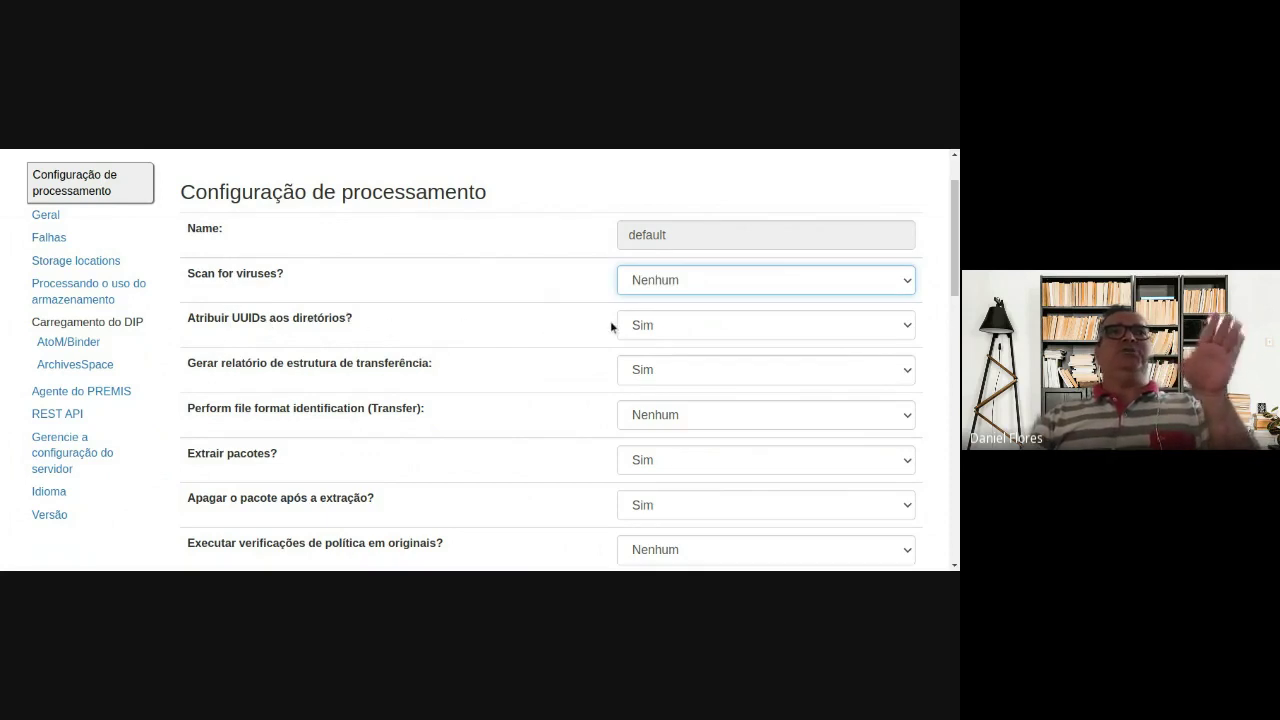
click(677, 326)
click(668, 346)
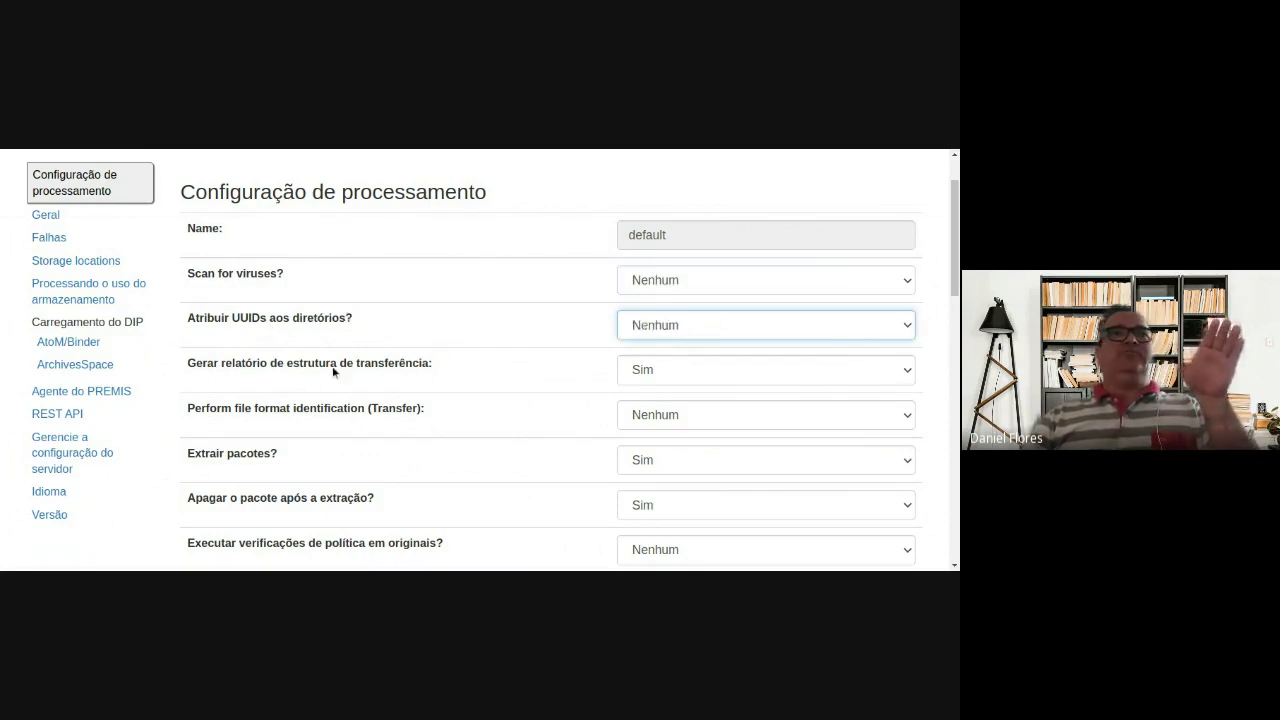
Step: Save the changes made to the default processing configuration
scroll(597, 322, down, 1)
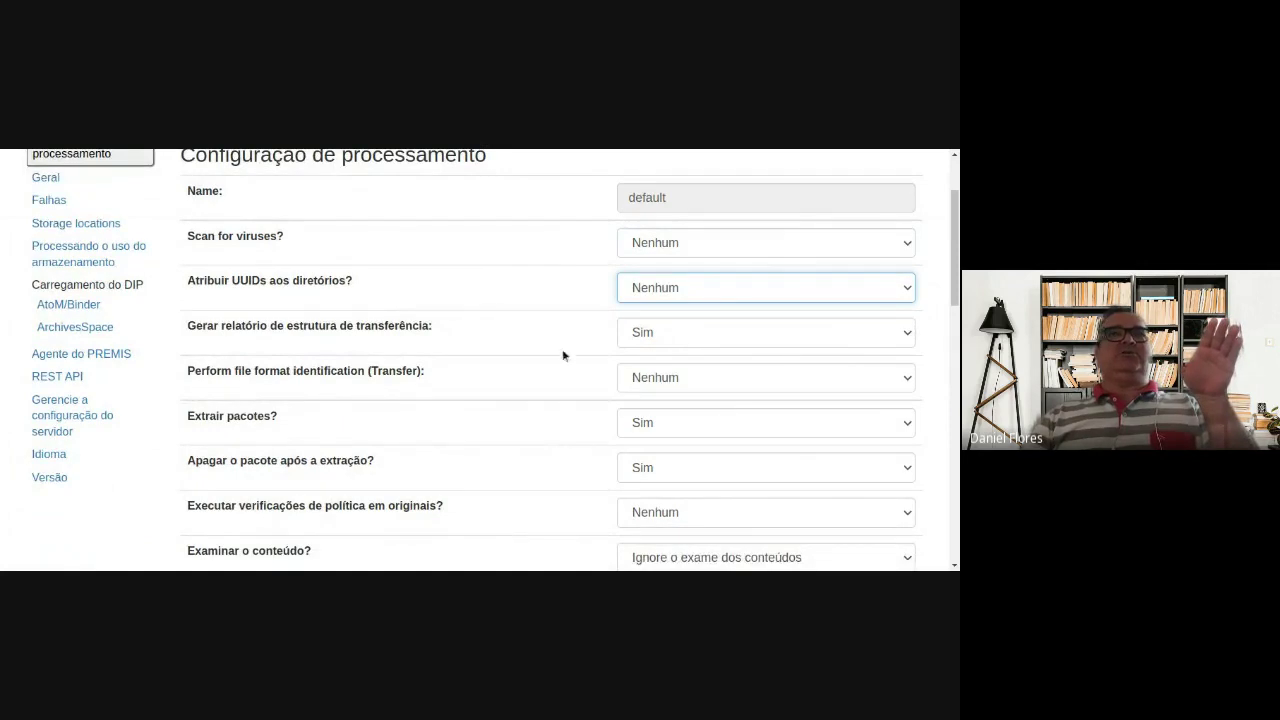
scroll(349, 364, down, 1)
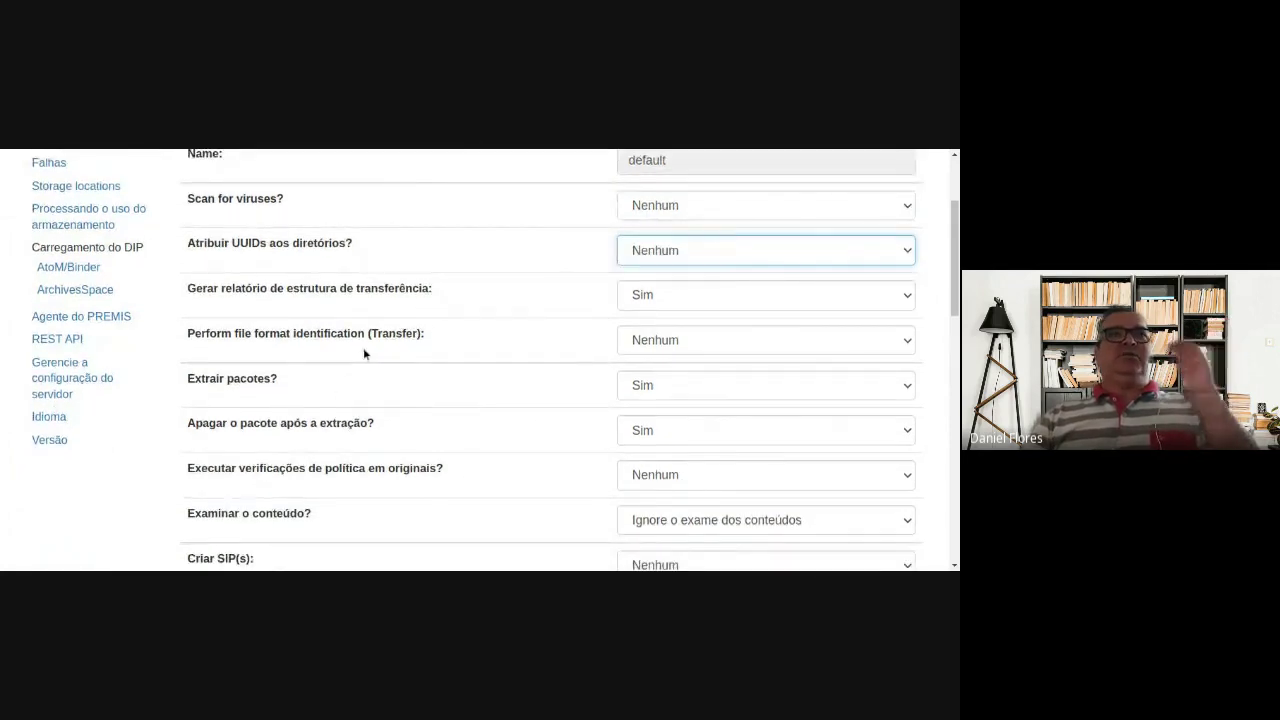
scroll(389, 385, down, 3)
scroll(387, 403, down, 15)
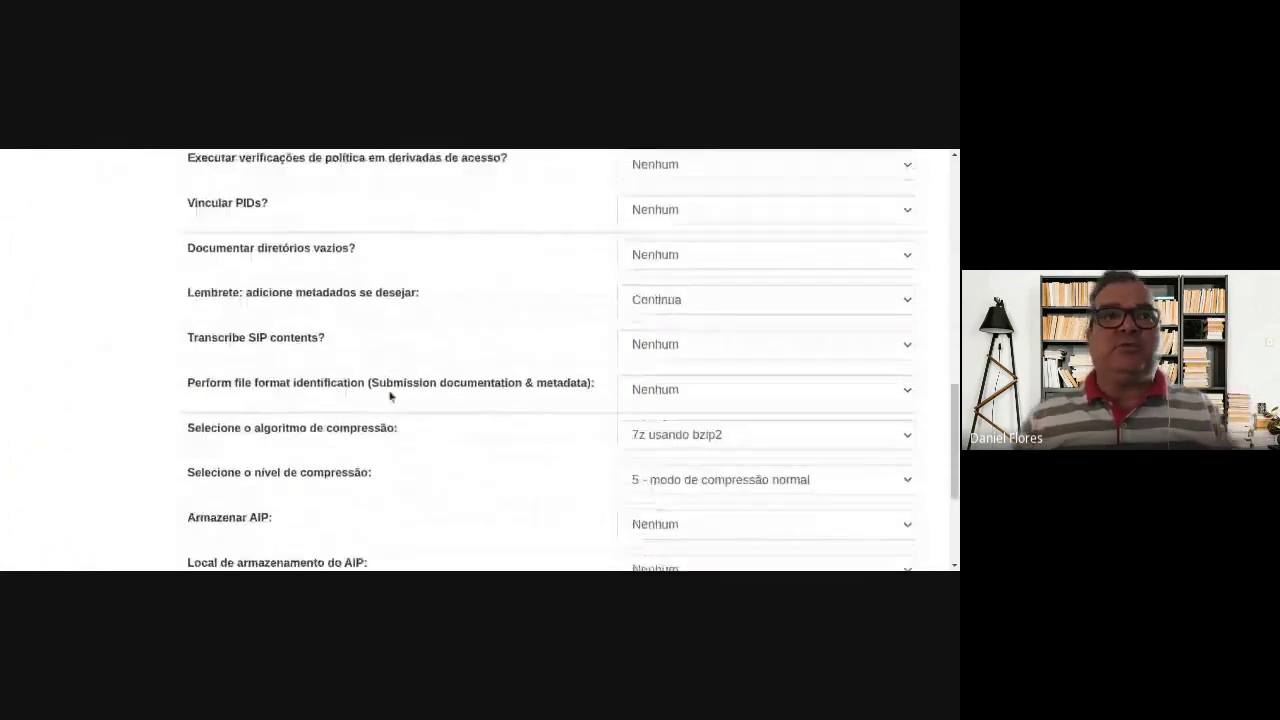
click(209, 541)
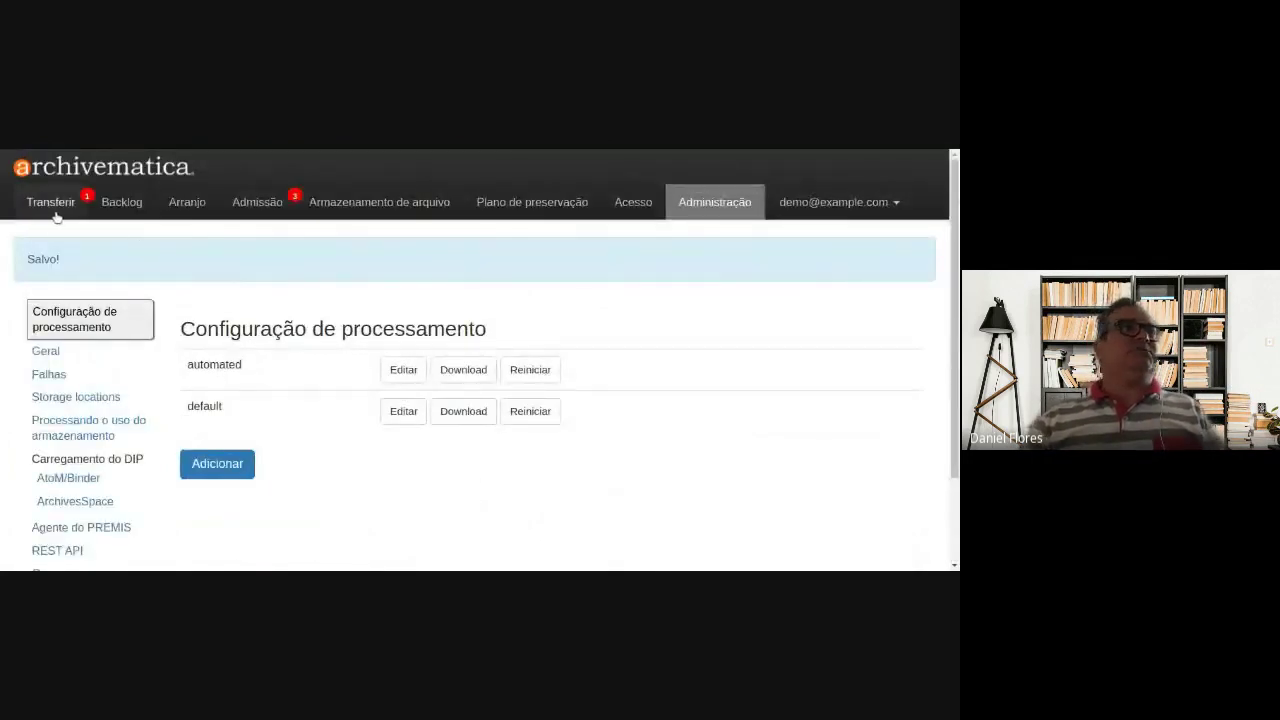
Step: Open the transfers page and review the microservices listed for the existing transfers
click(52, 203)
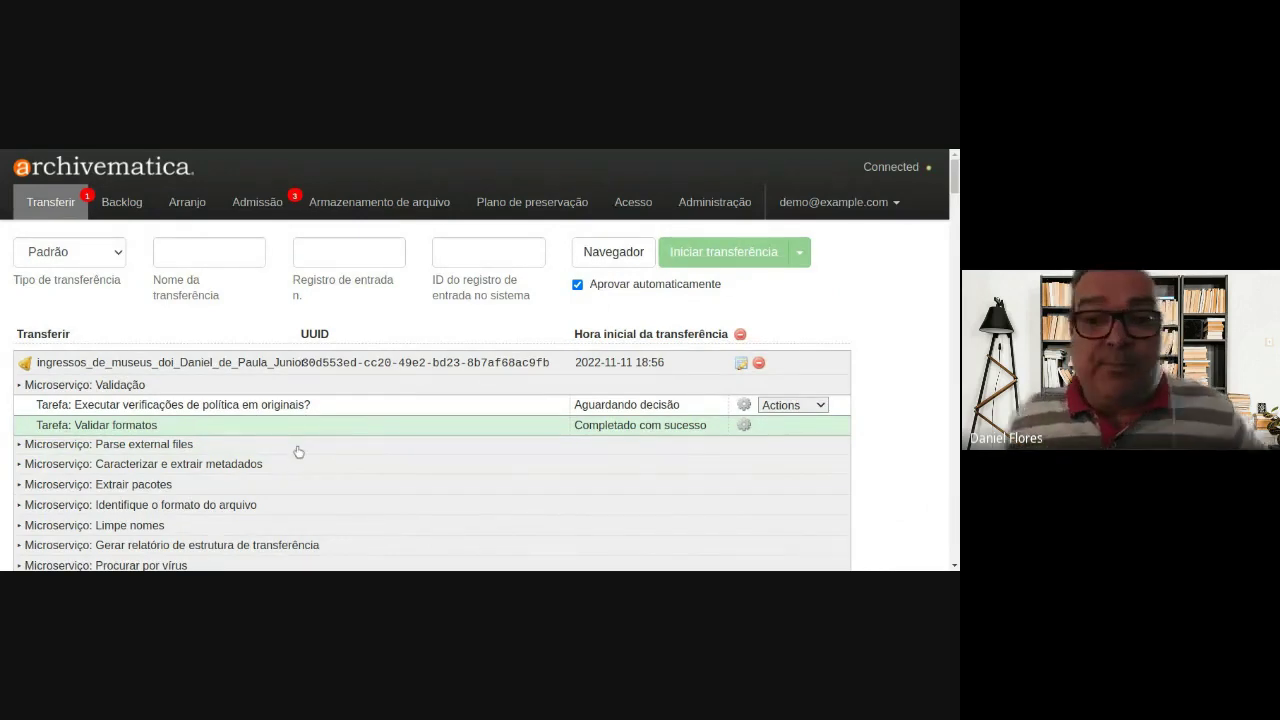
scroll(307, 464, down, 10)
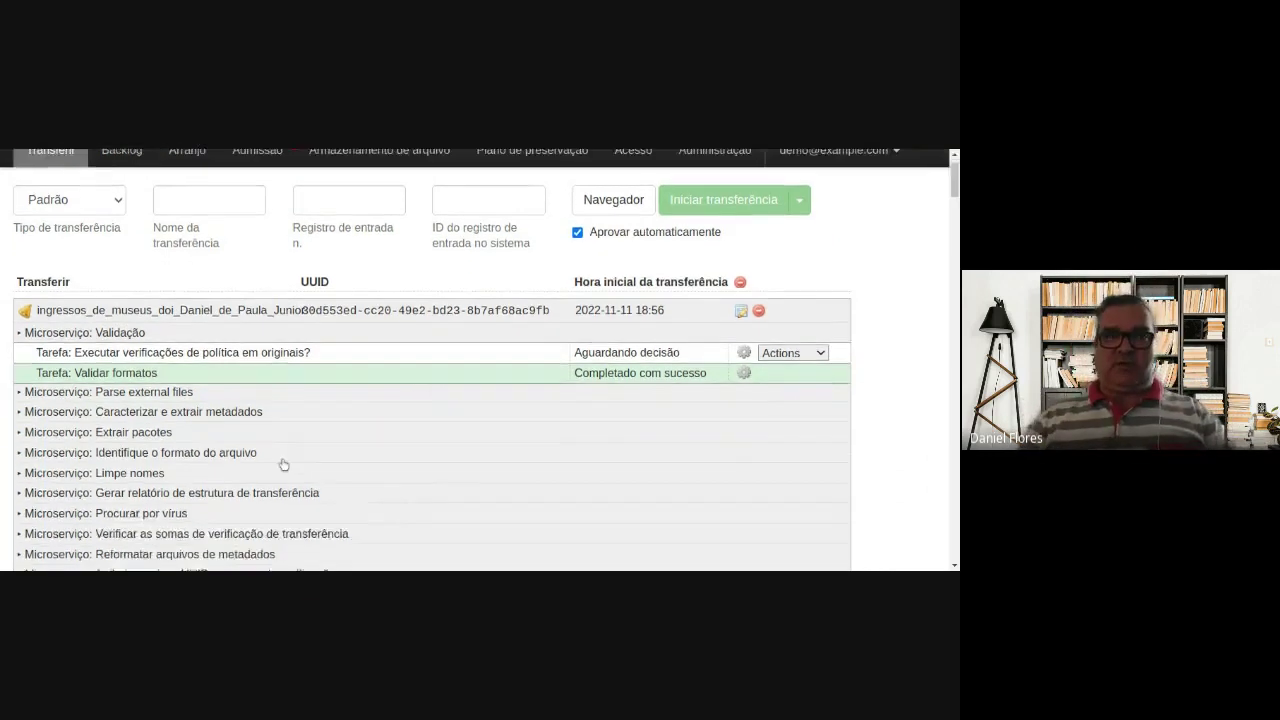
scroll(210, 462, down, 5)
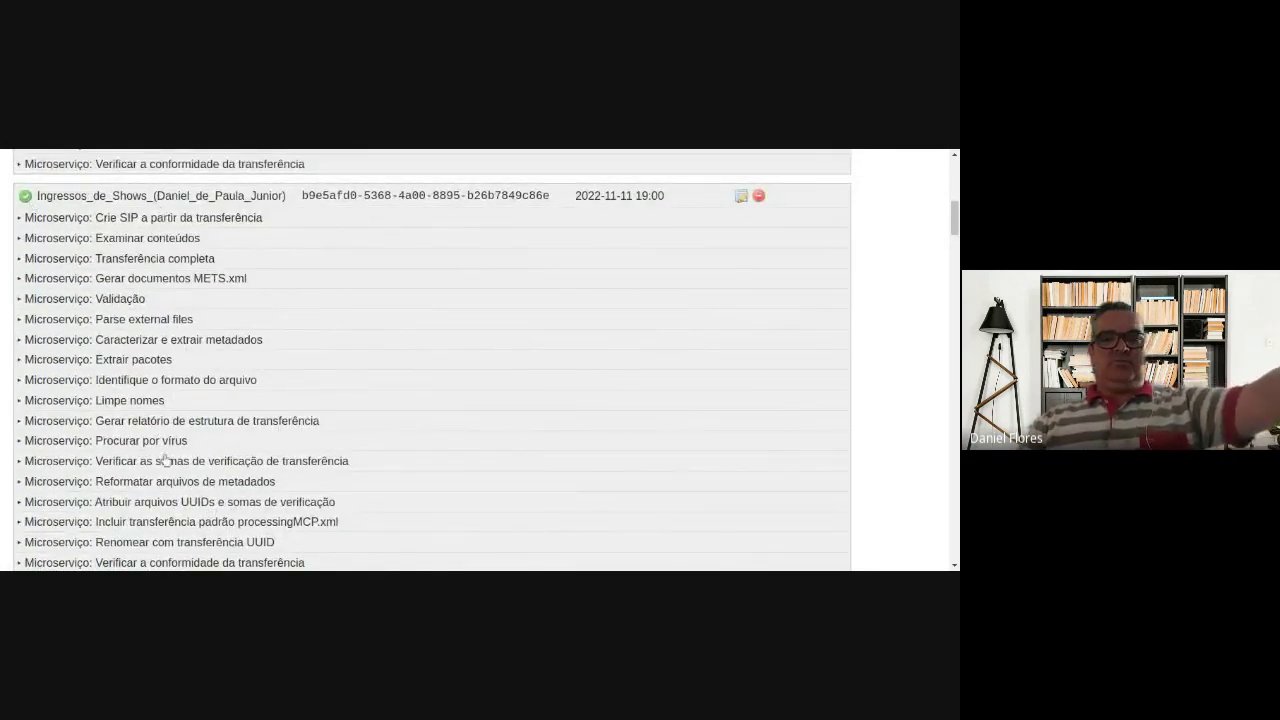
scroll(180, 502, up, 15)
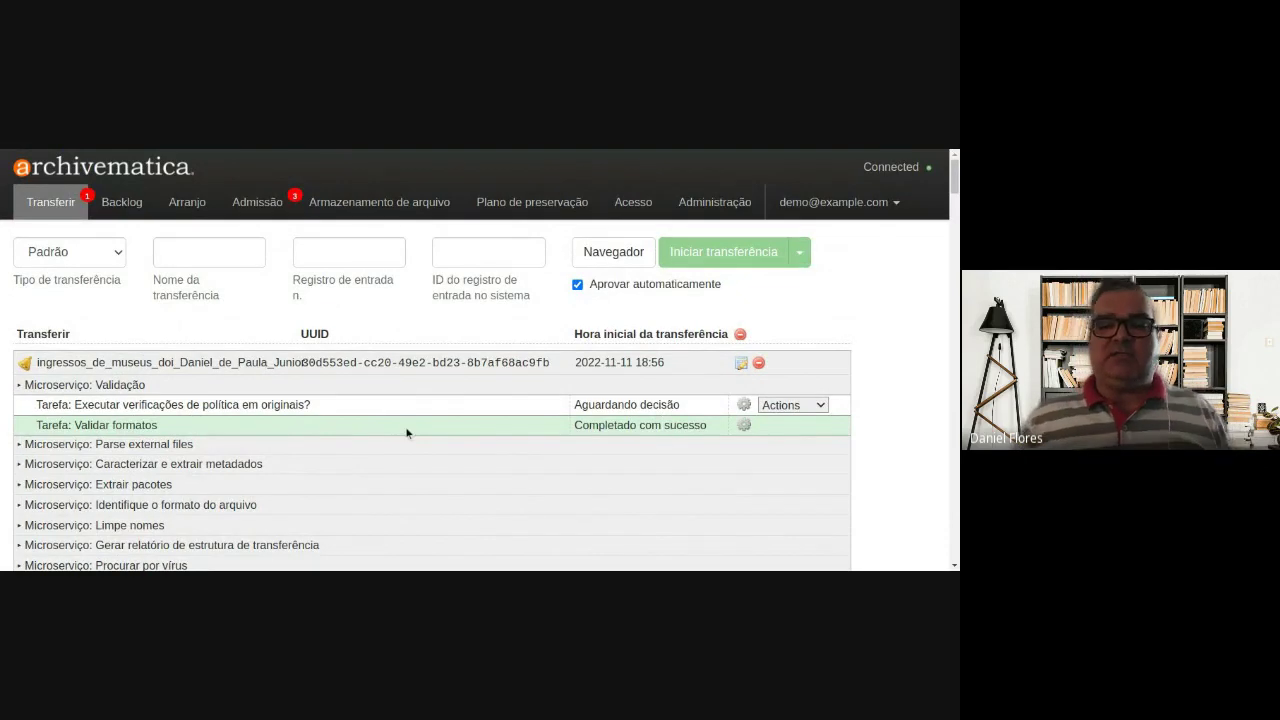
Step: Name the Padrão transfer "Recolhimento de Recortes de Jornais do Prof.", followed by the professor's full name and "da Arquivologia UFF"
click(50, 256)
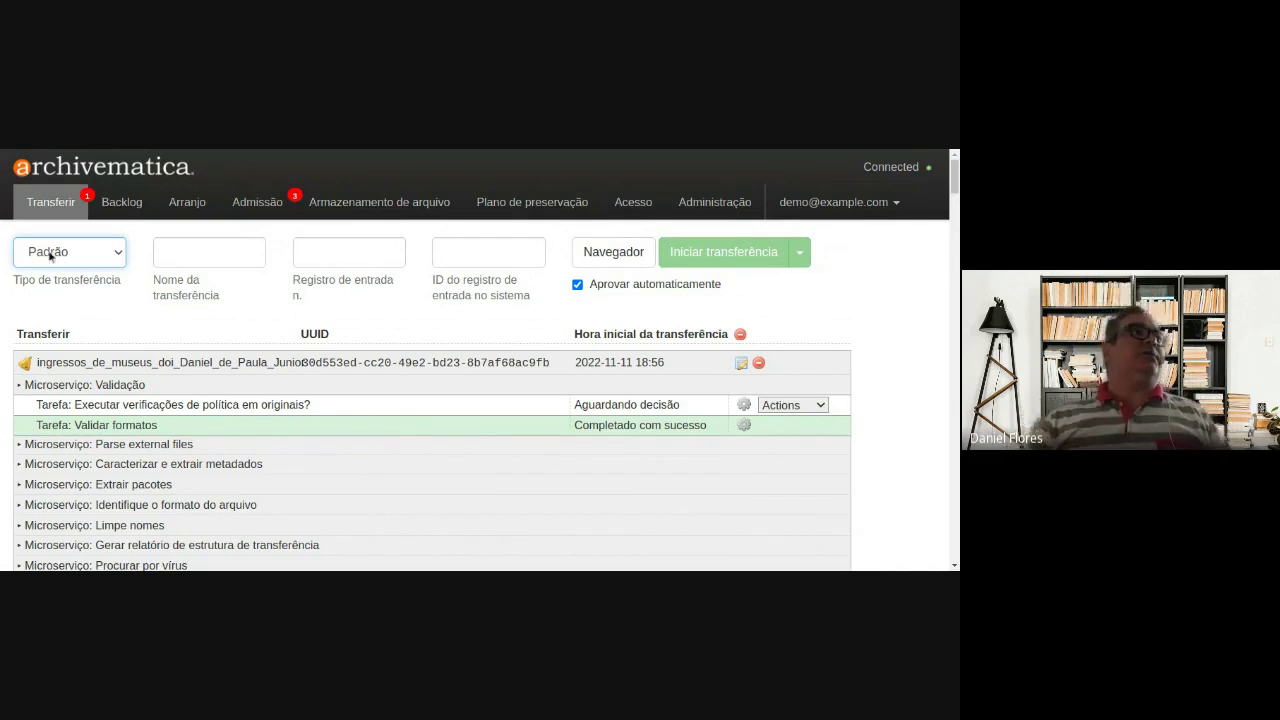
click(190, 257)
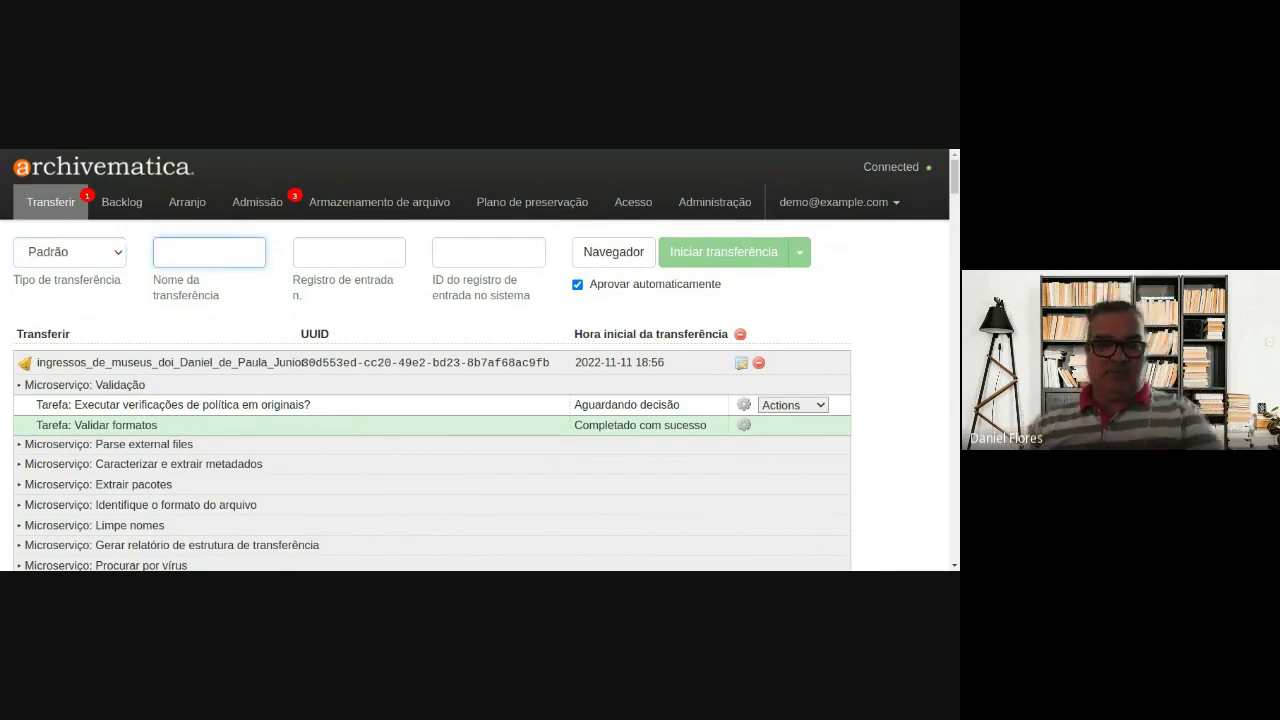
text(Recolhime)
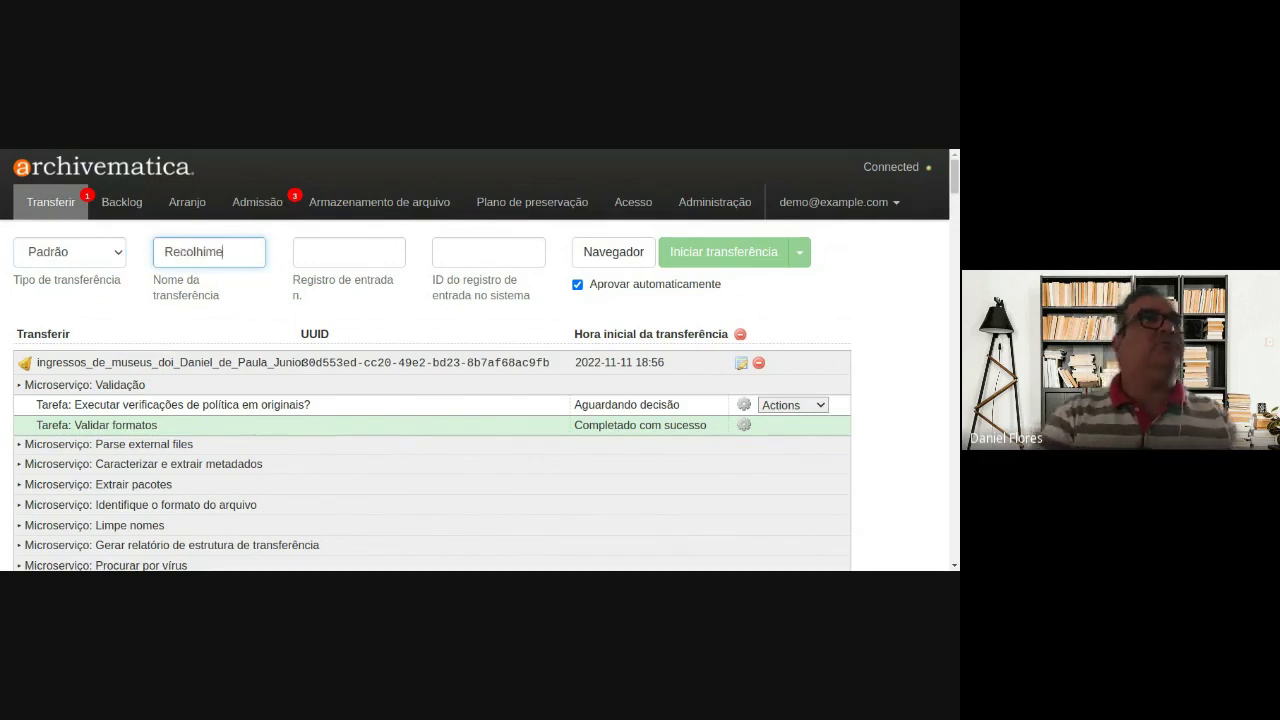
text(nto de )
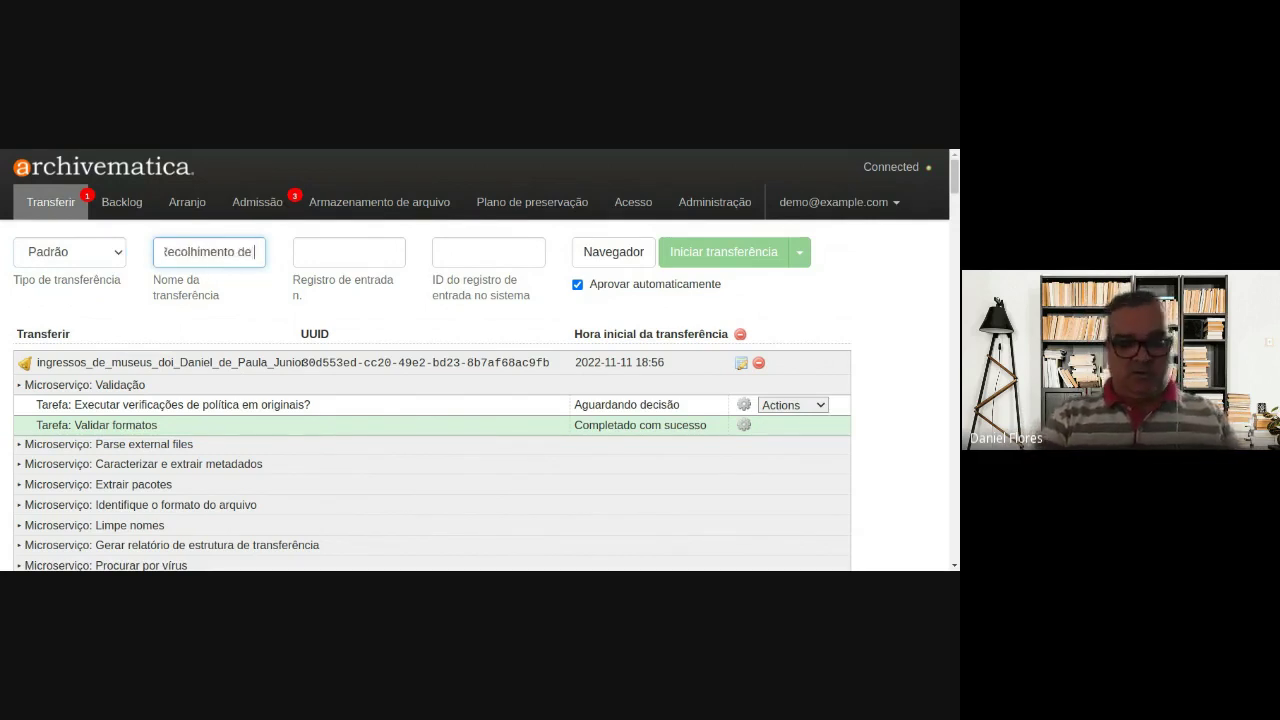
text(Recr)
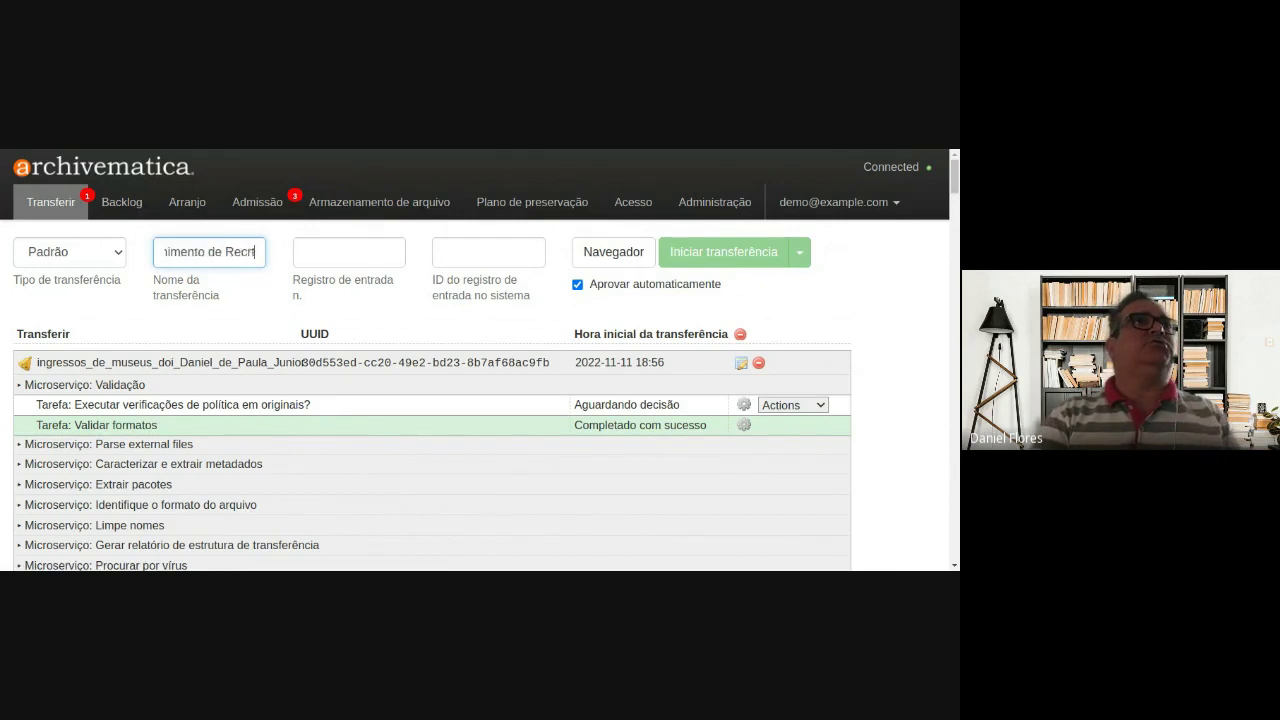
key(BackSpace)
text(ortes de J)
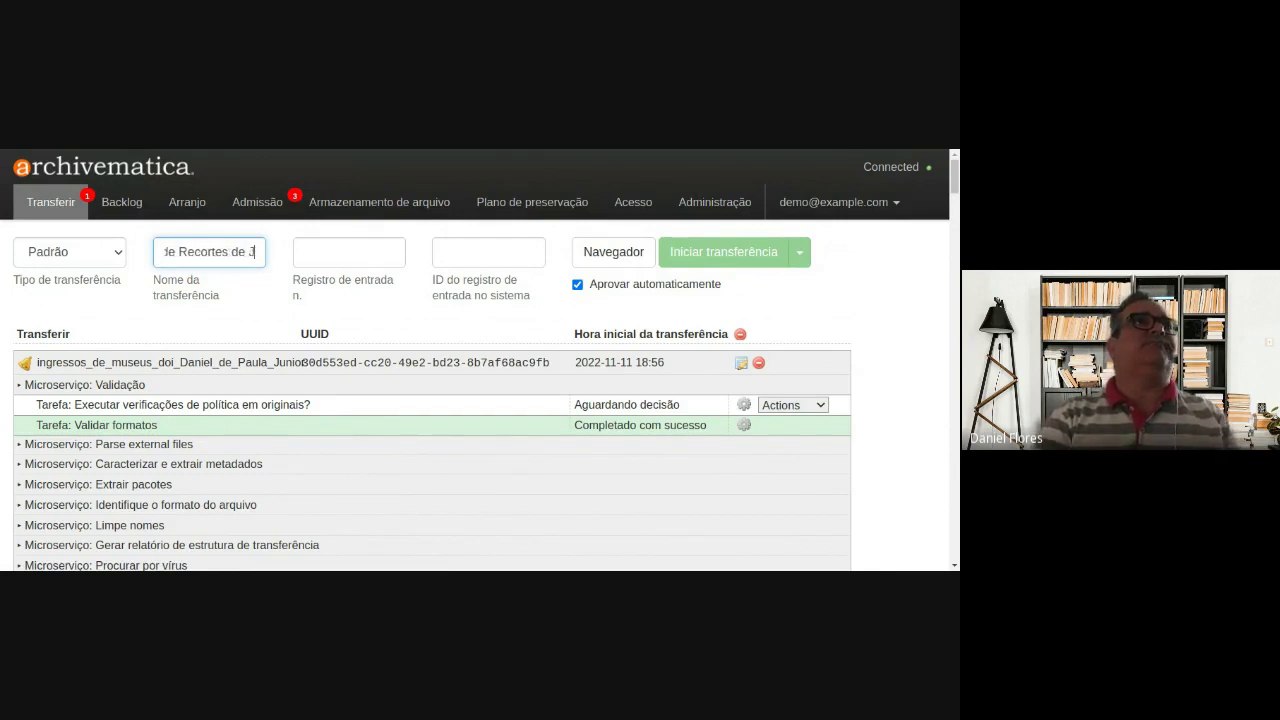
text(ornais do Prof. D)
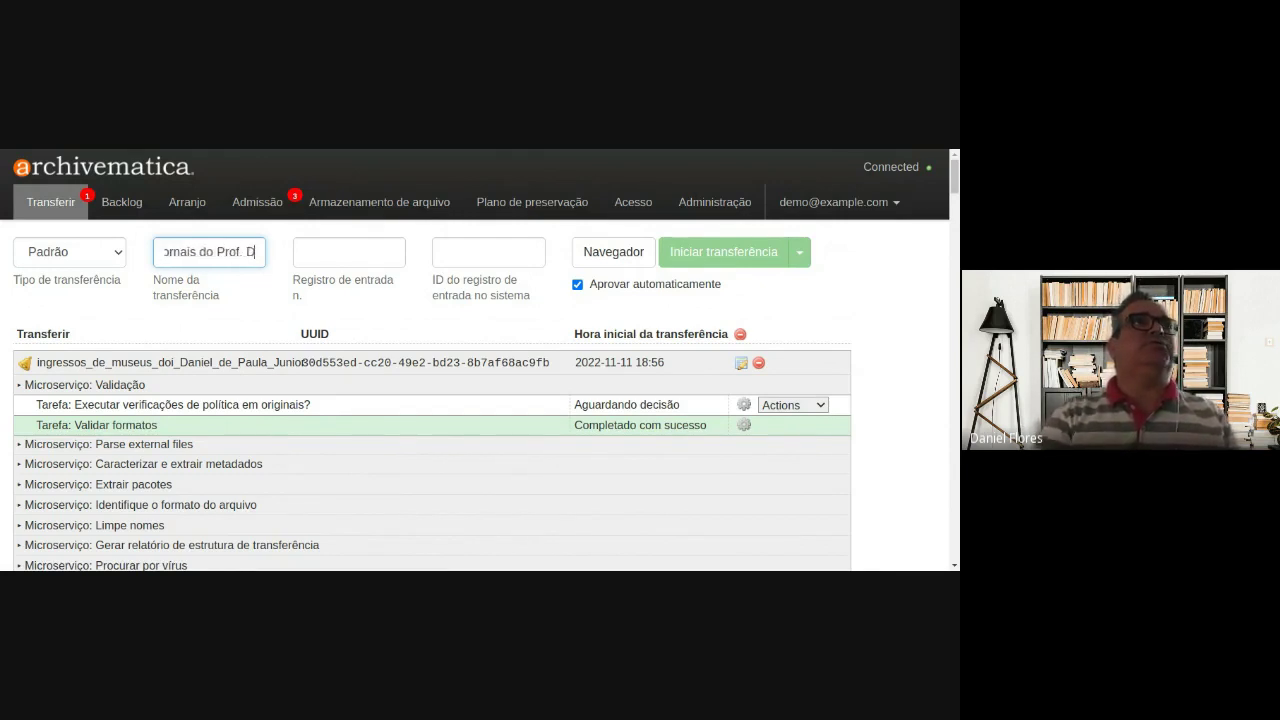
text(aniel Flores da)
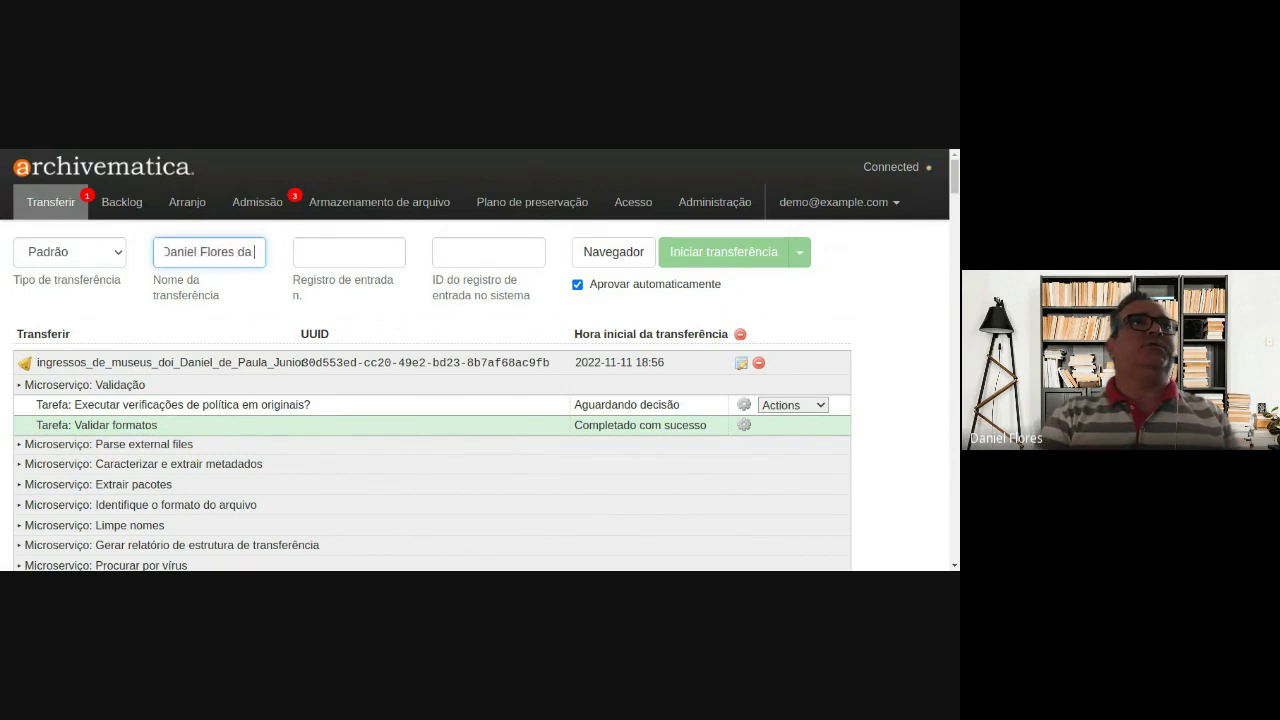
text( Arquivologia UFF)
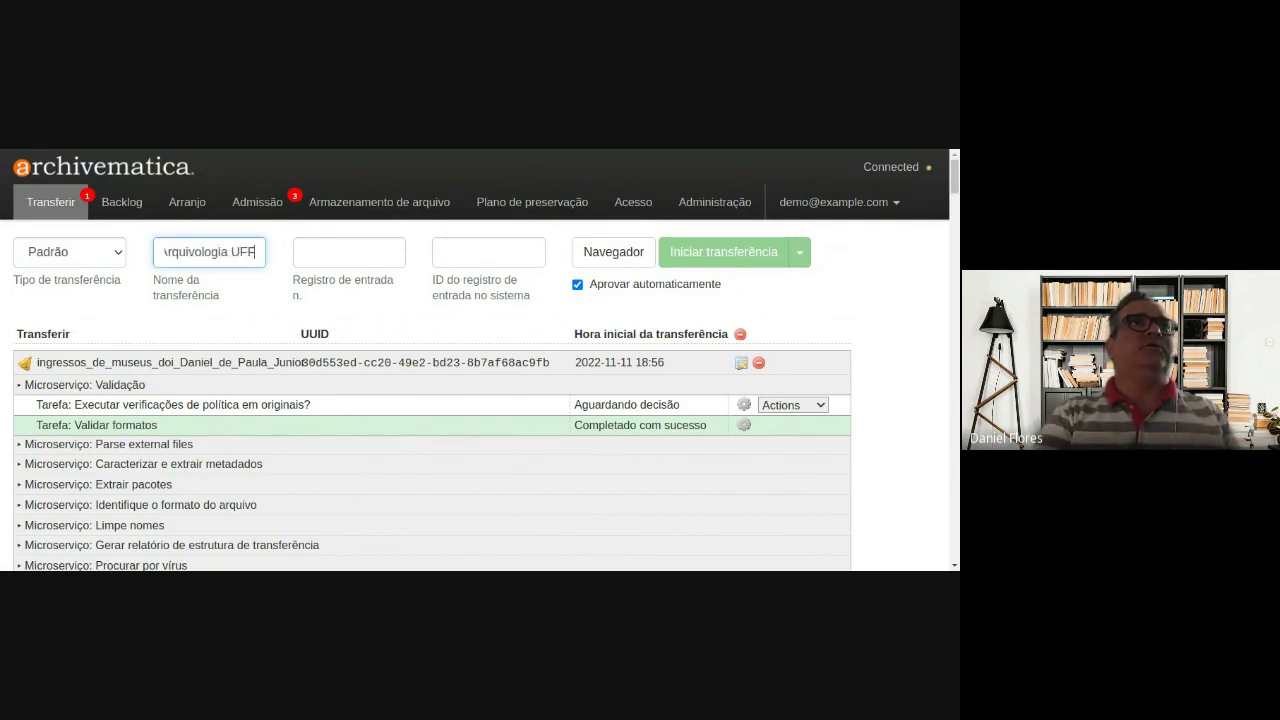
click(340, 250)
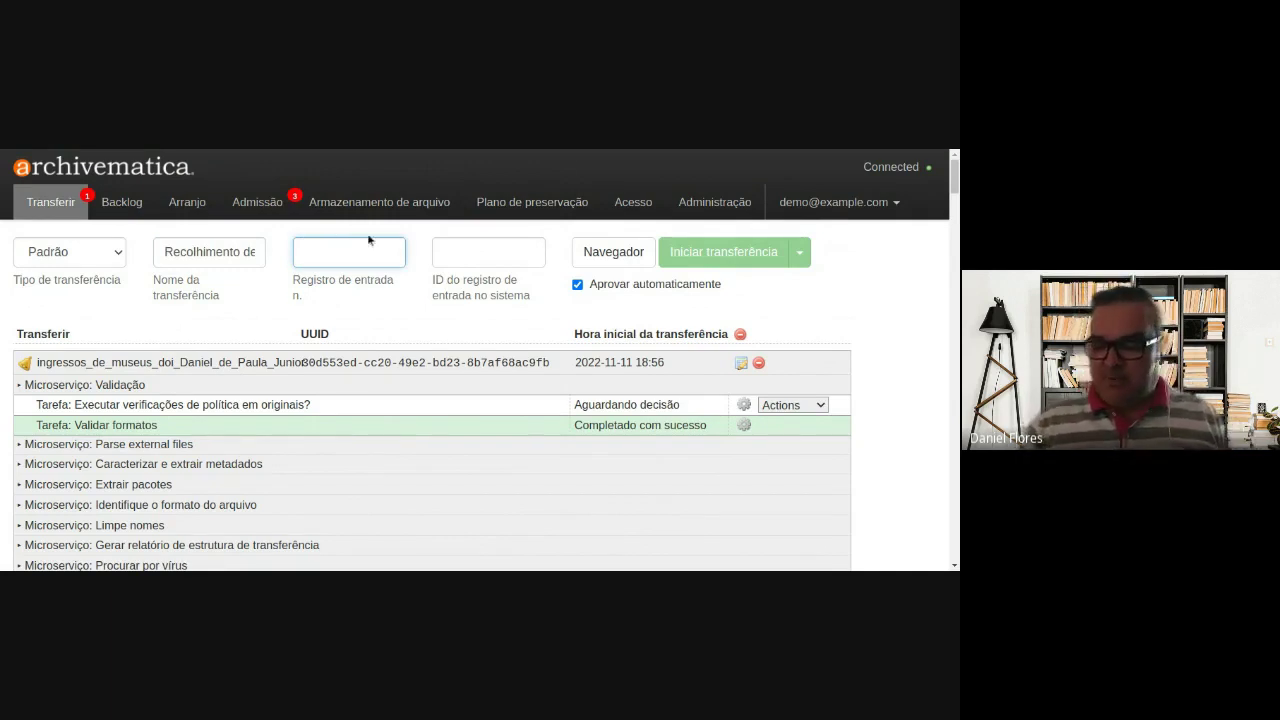
text(7589-)
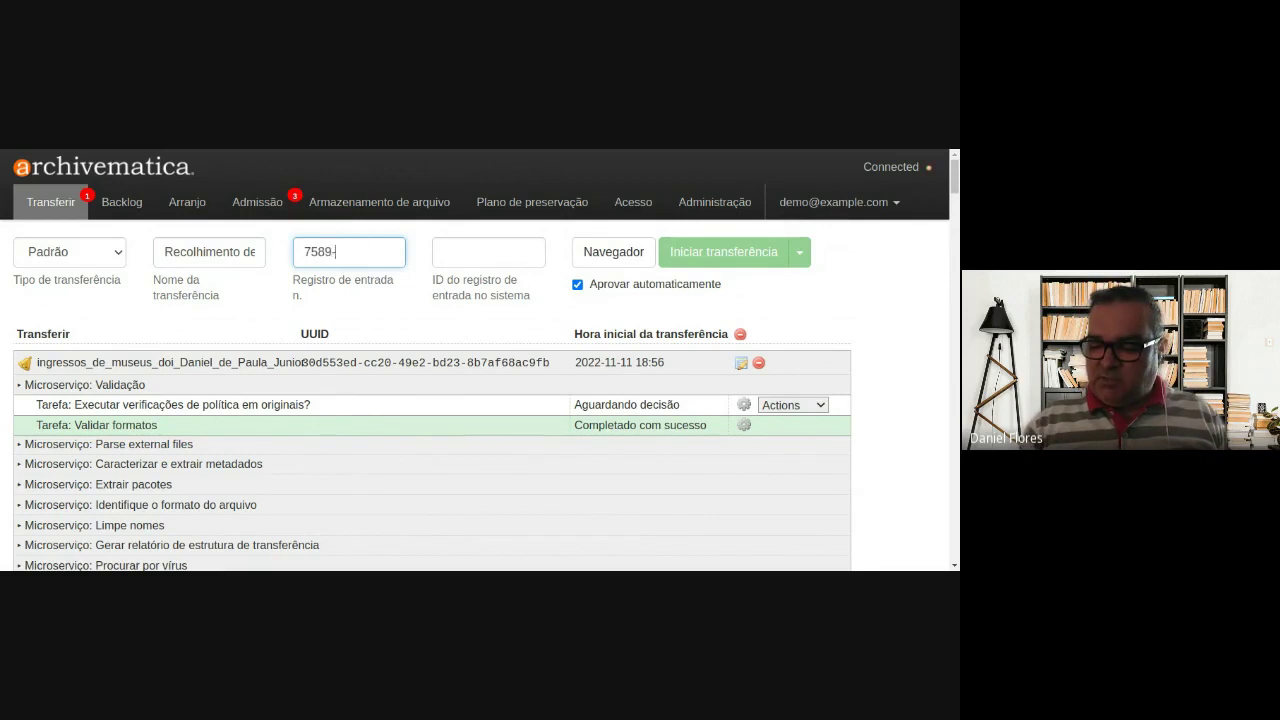
text(202)
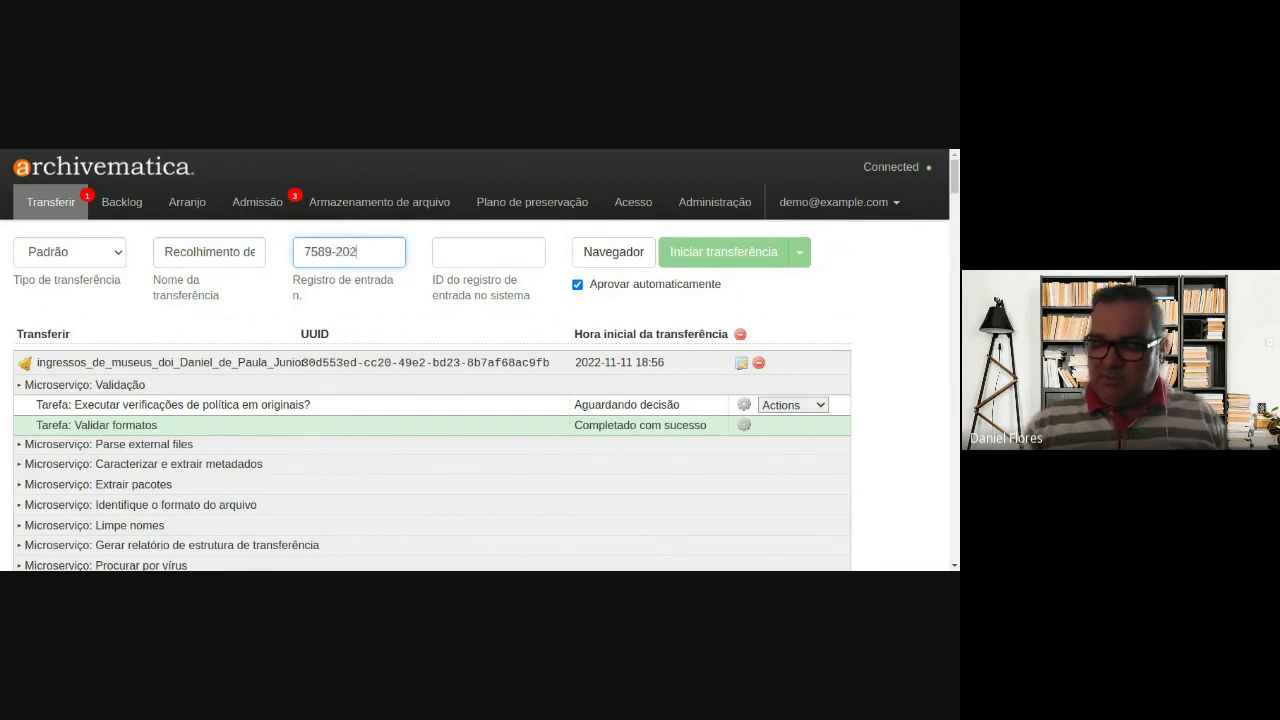
text(2-)
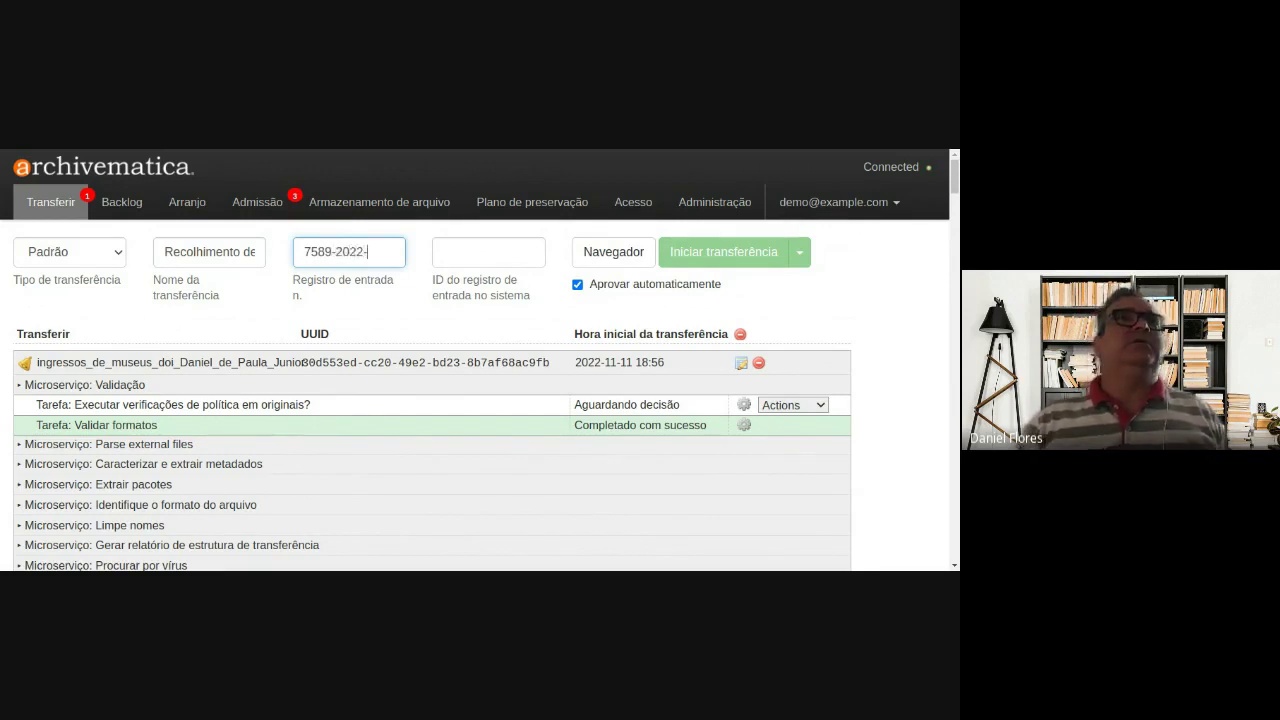
text(02)
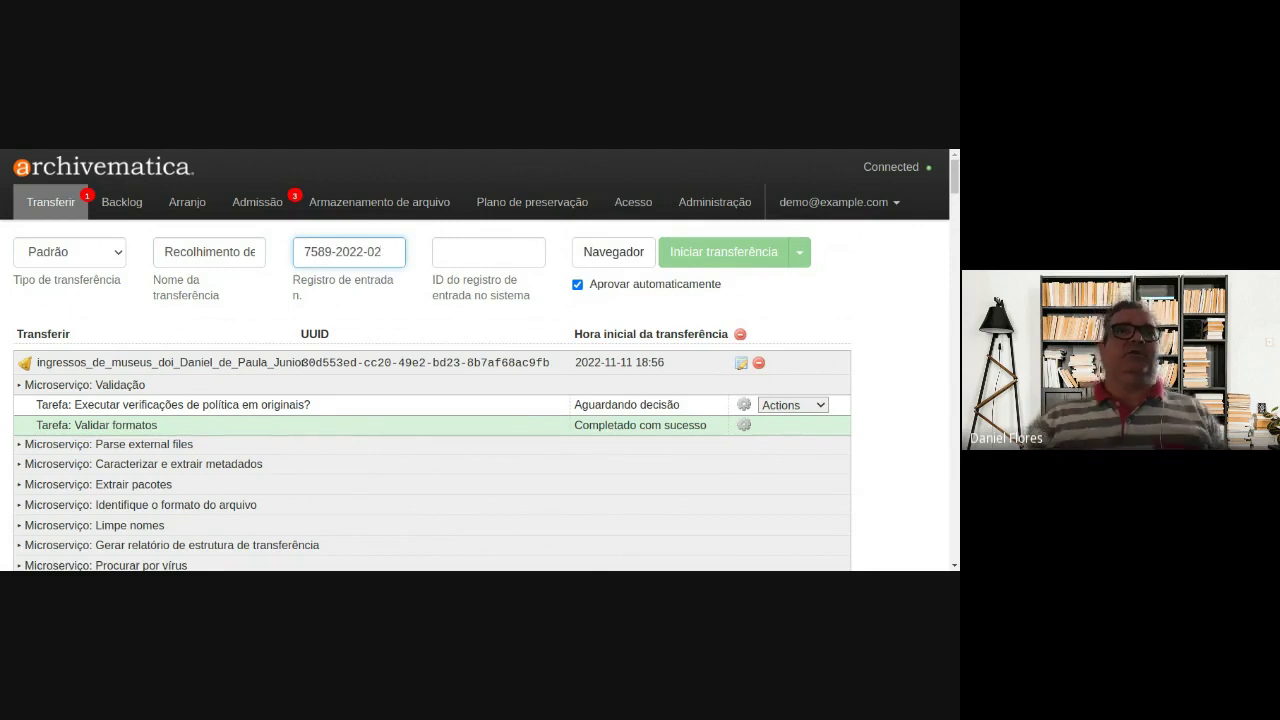
click(478, 253)
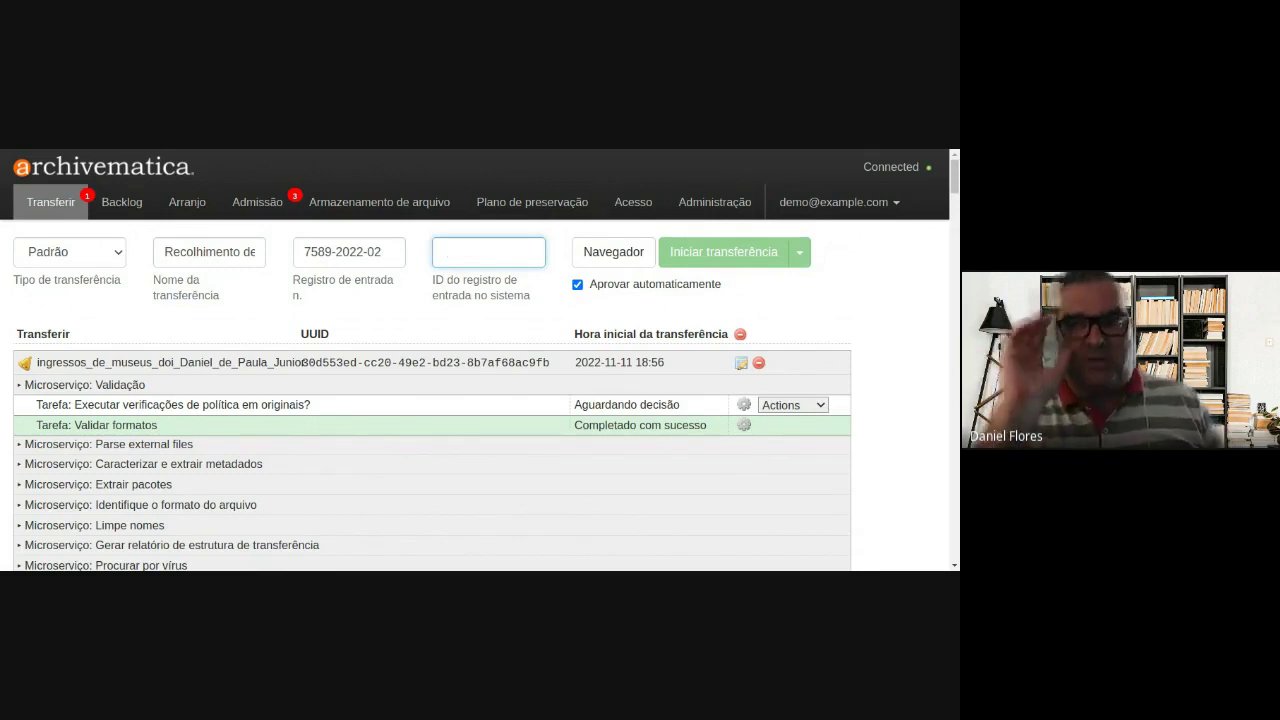
Step: Browse the default transfer source and expand the artefactual folder and its archivematica-sampledata subfolder
click(604, 254)
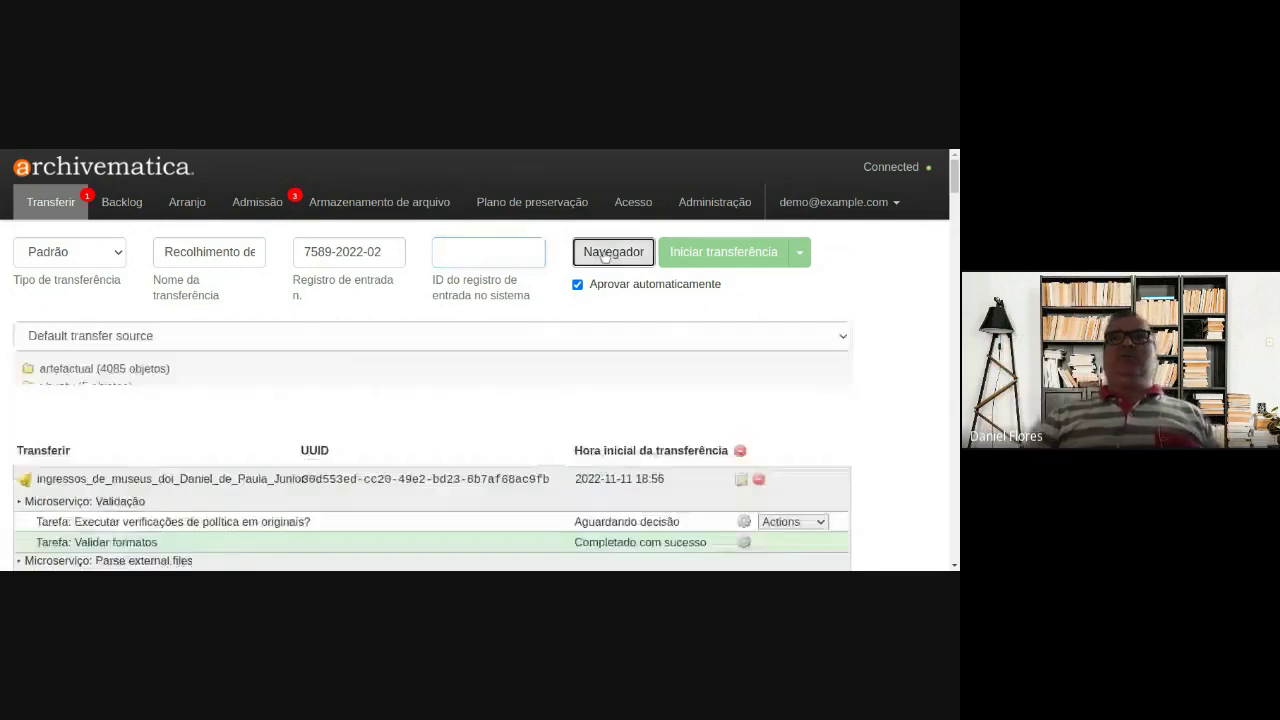
click(28, 370)
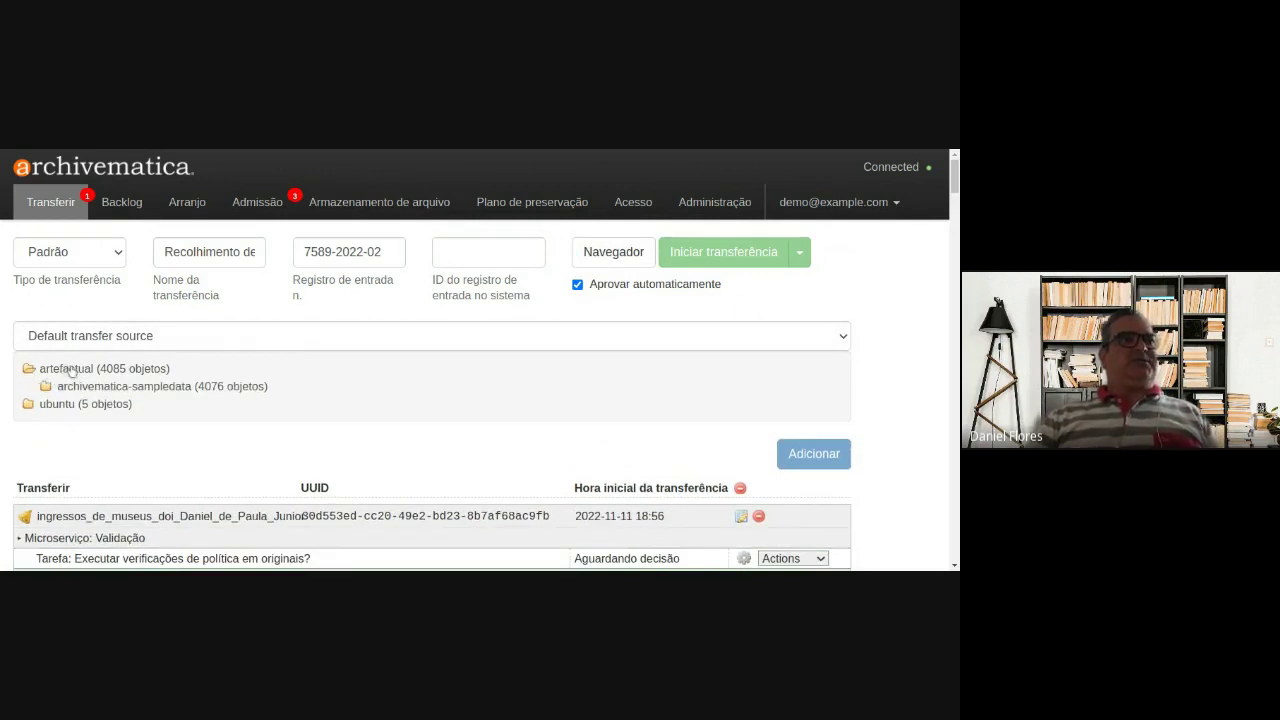
click(72, 369)
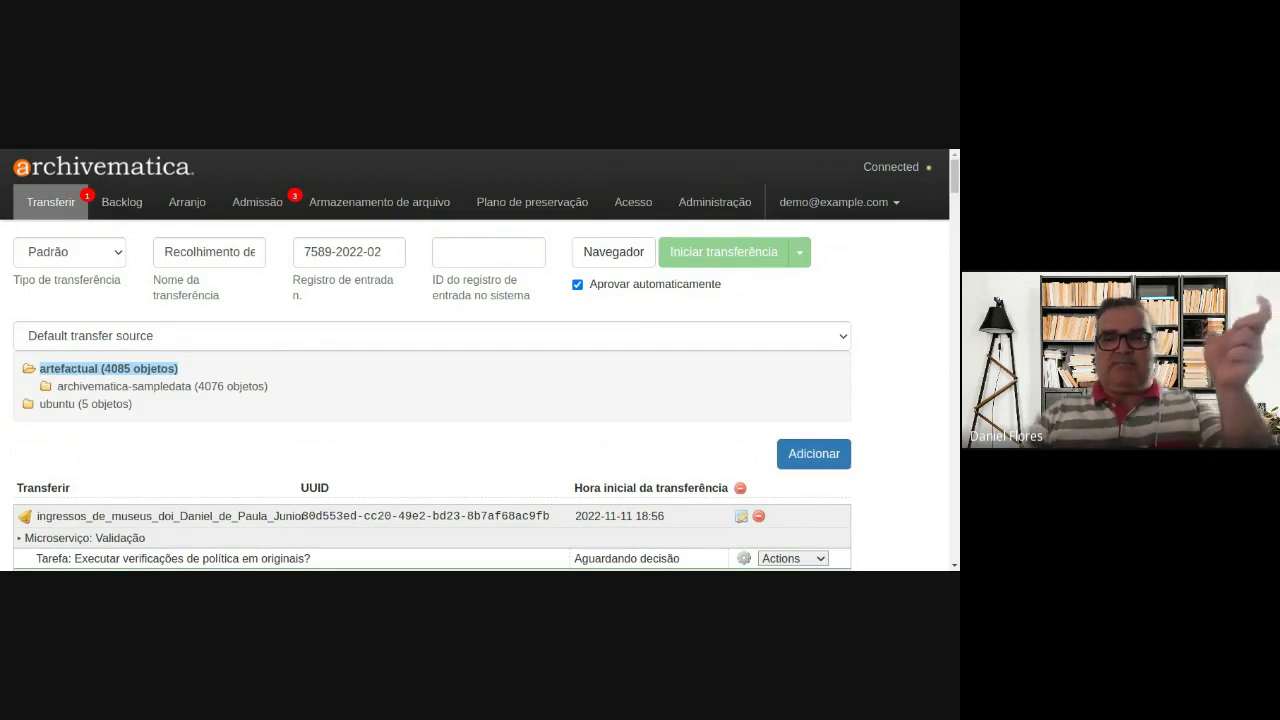
click(72, 370)
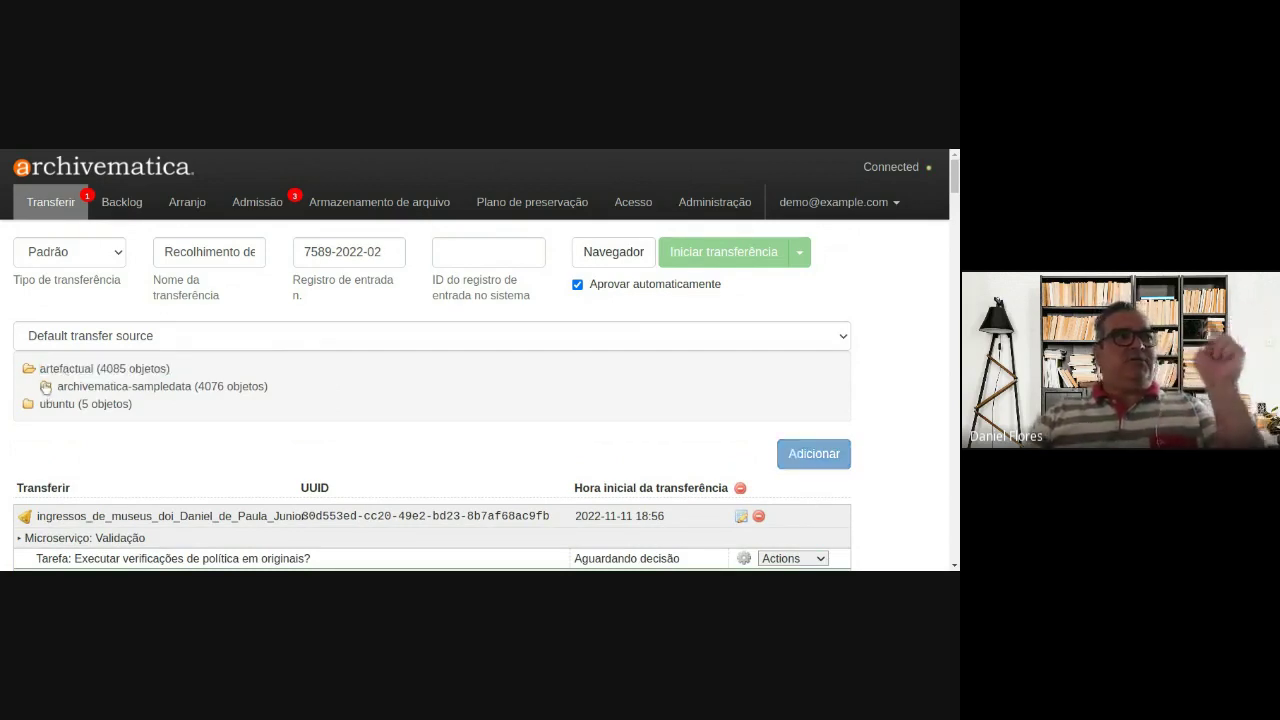
click(46, 389)
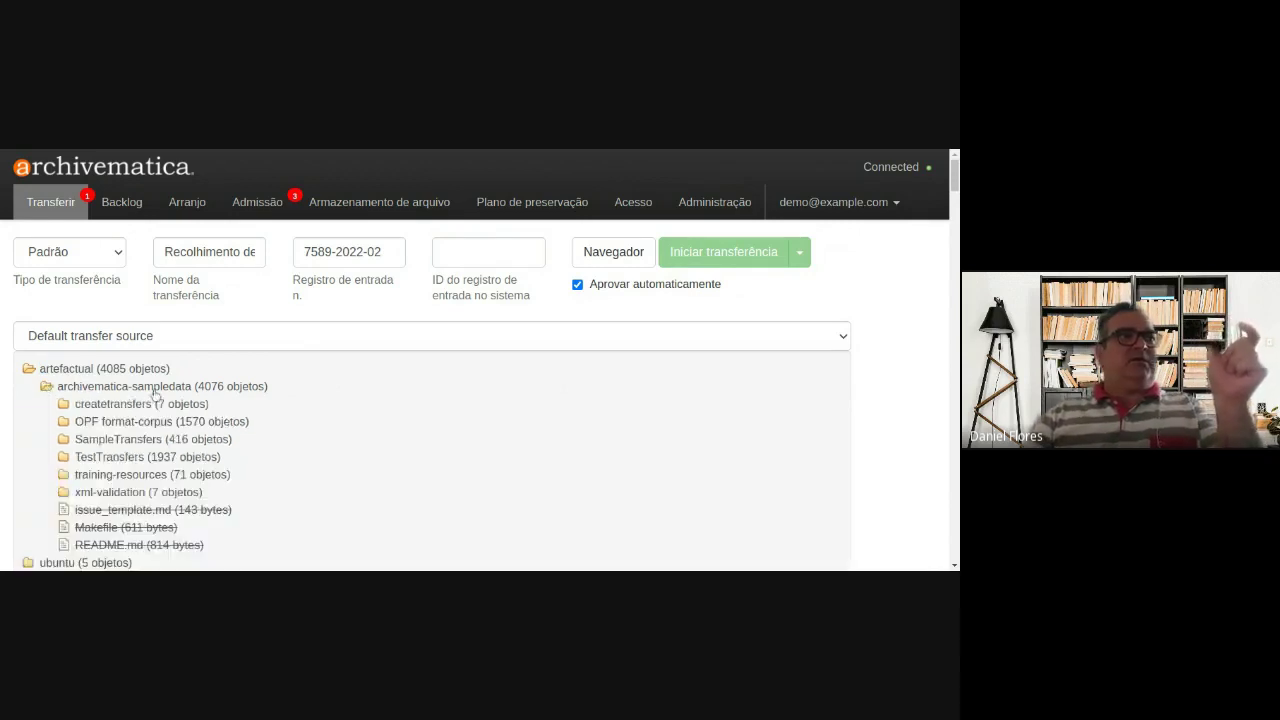
Step: Look through the subfolders of SampleTransfers for transfer material and collapse the folder again
click(63, 441)
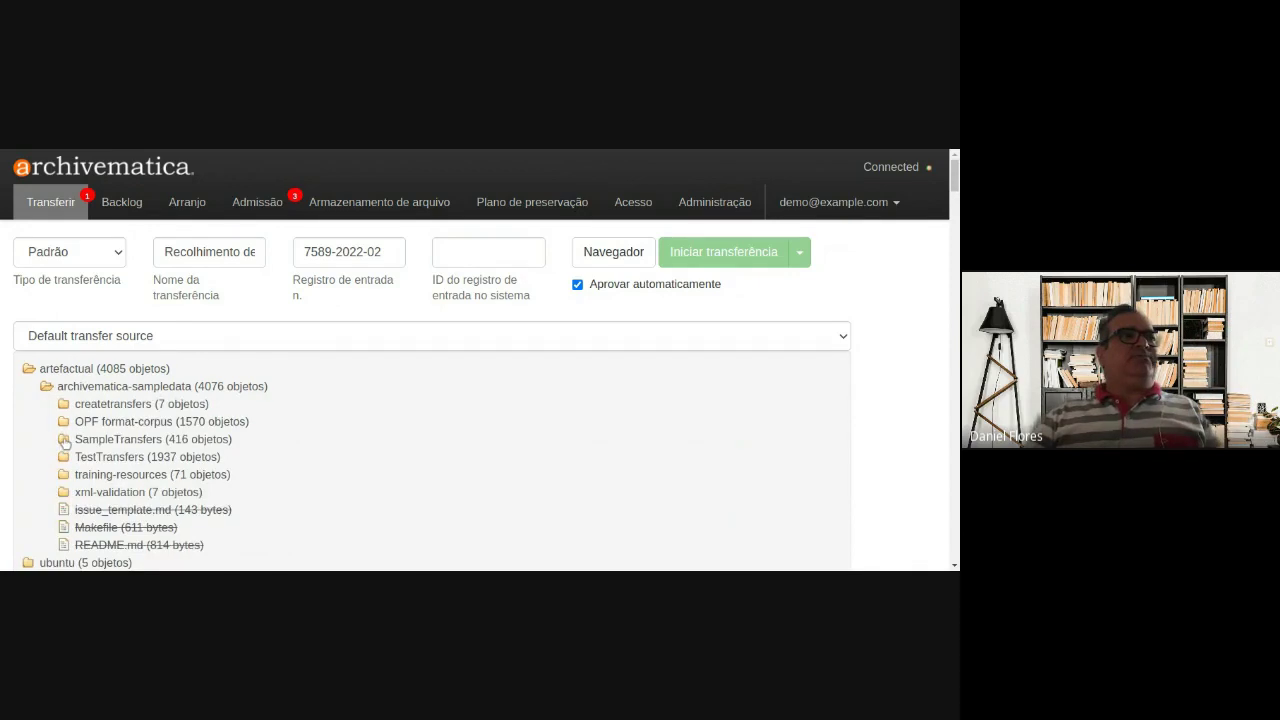
scroll(54, 453, down, 2)
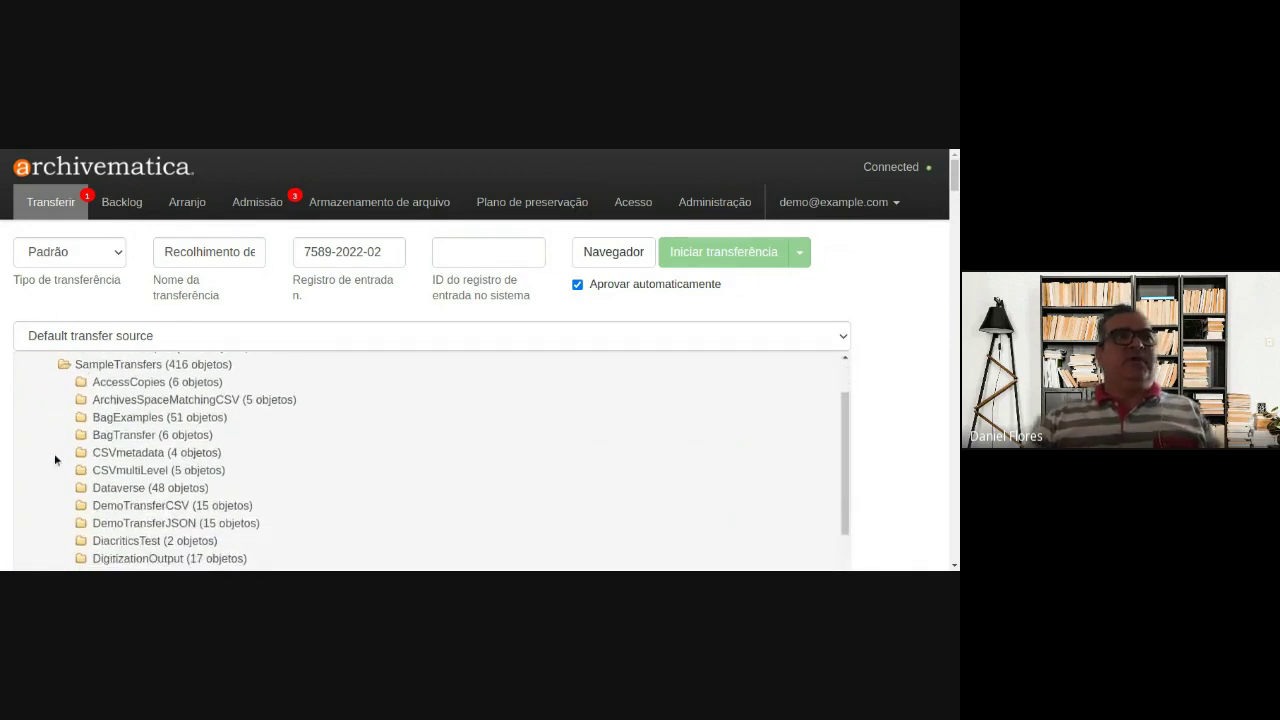
scroll(54, 453, up, 1)
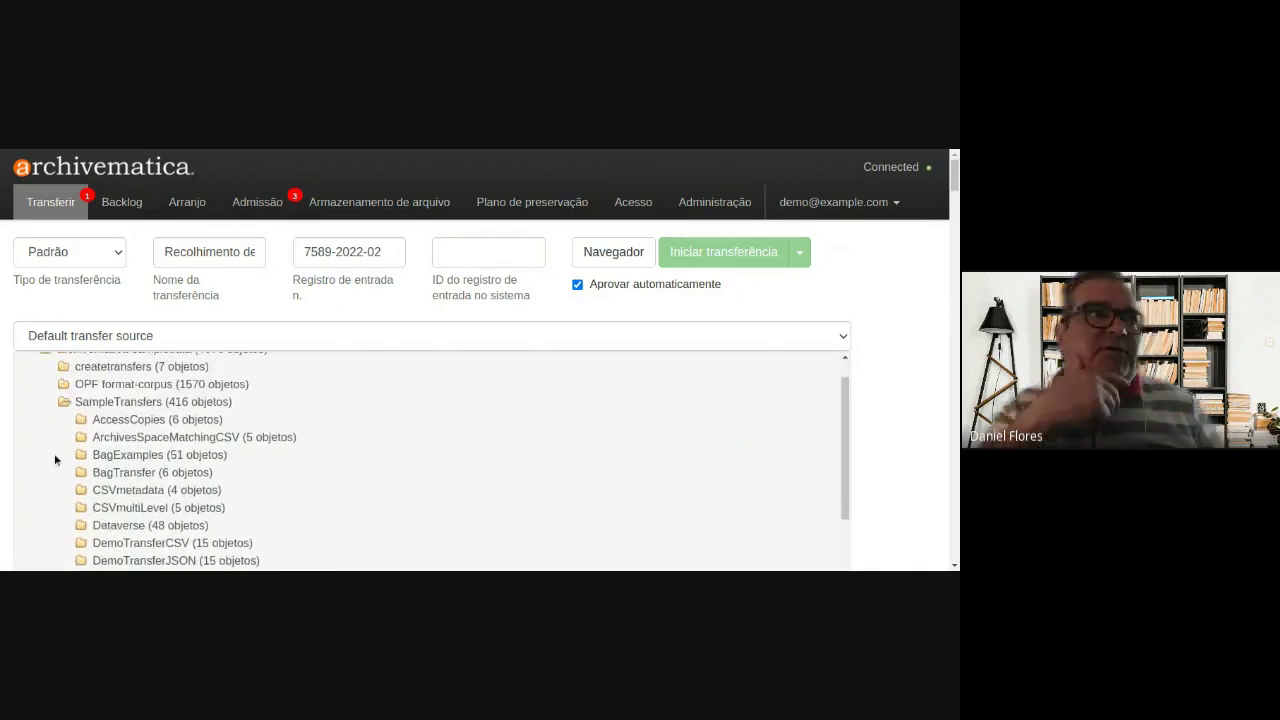
scroll(54, 458, down, 1)
scroll(54, 465, down, 6)
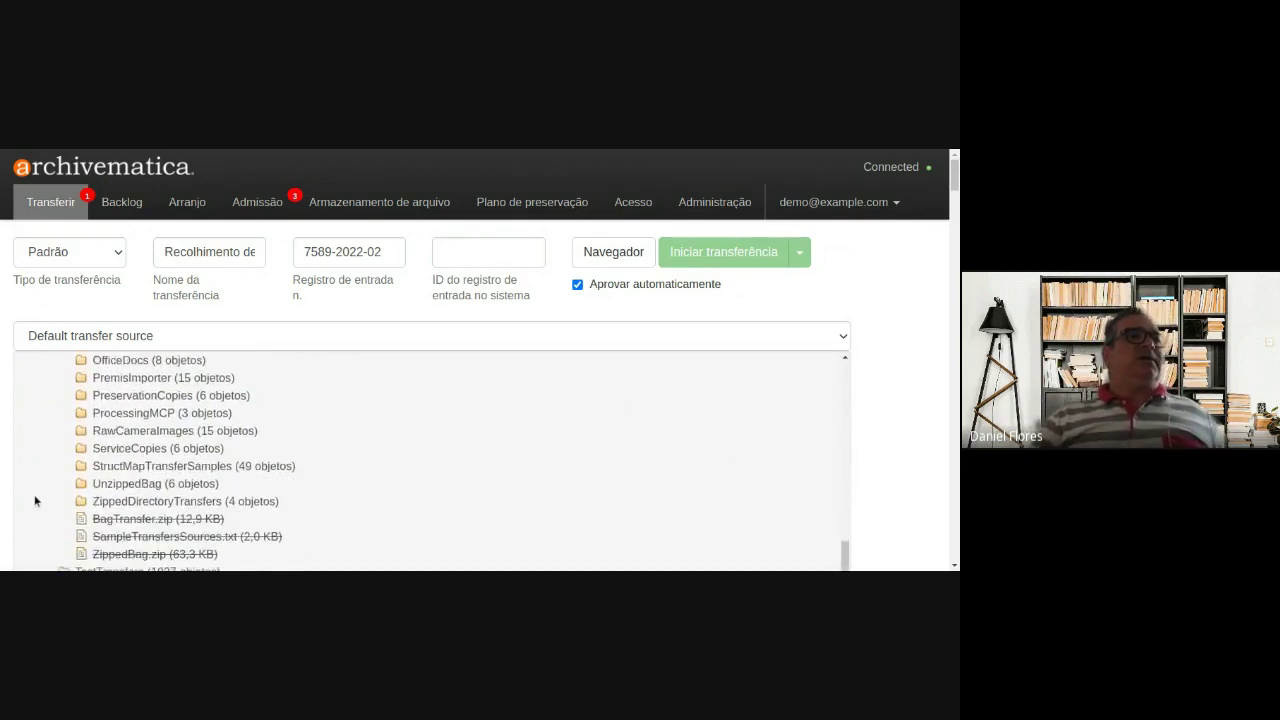
scroll(26, 452, up, 6)
scroll(48, 414, up, 2)
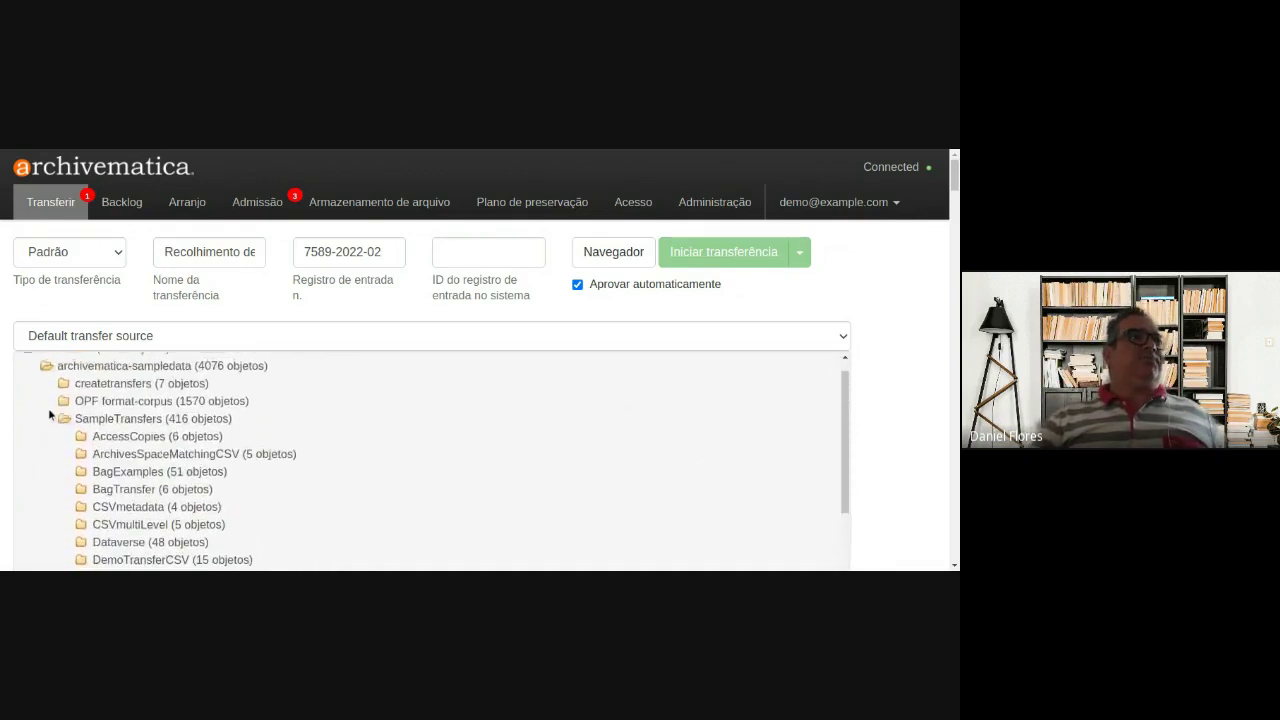
click(63, 417)
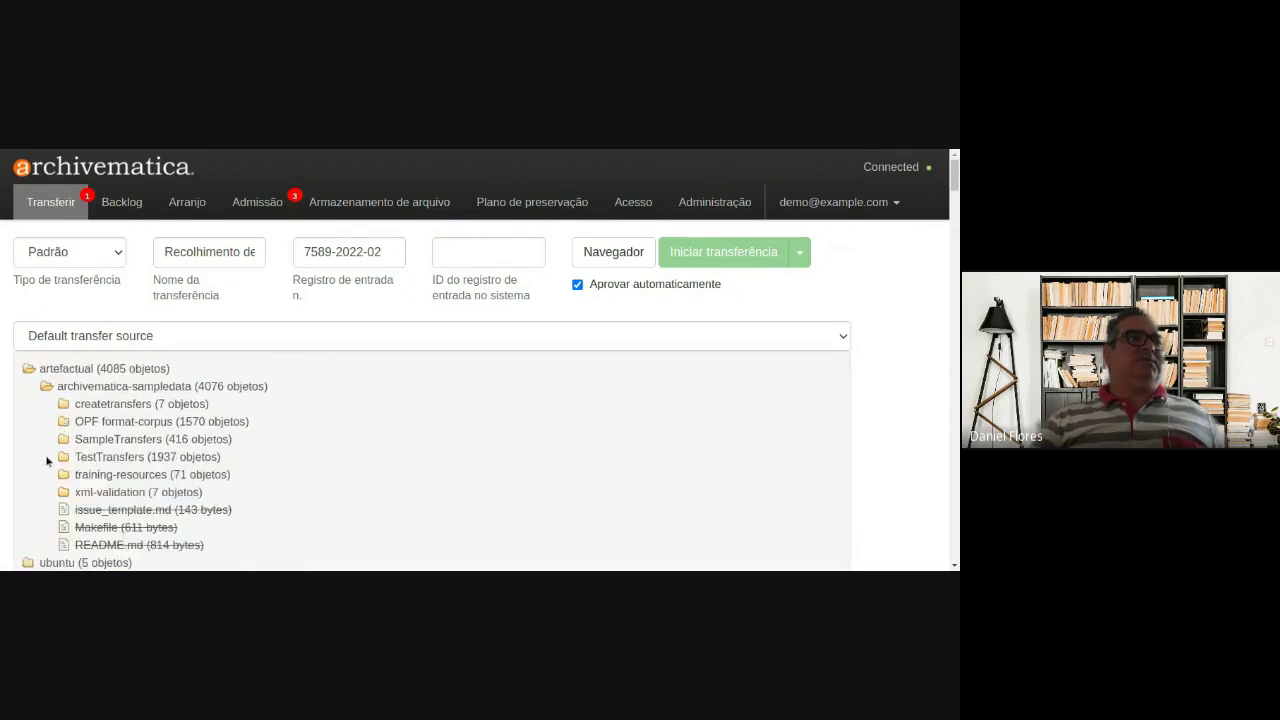
Step: Expand the TestTransfers folder and look through its subfolders for the available test material
click(63, 457)
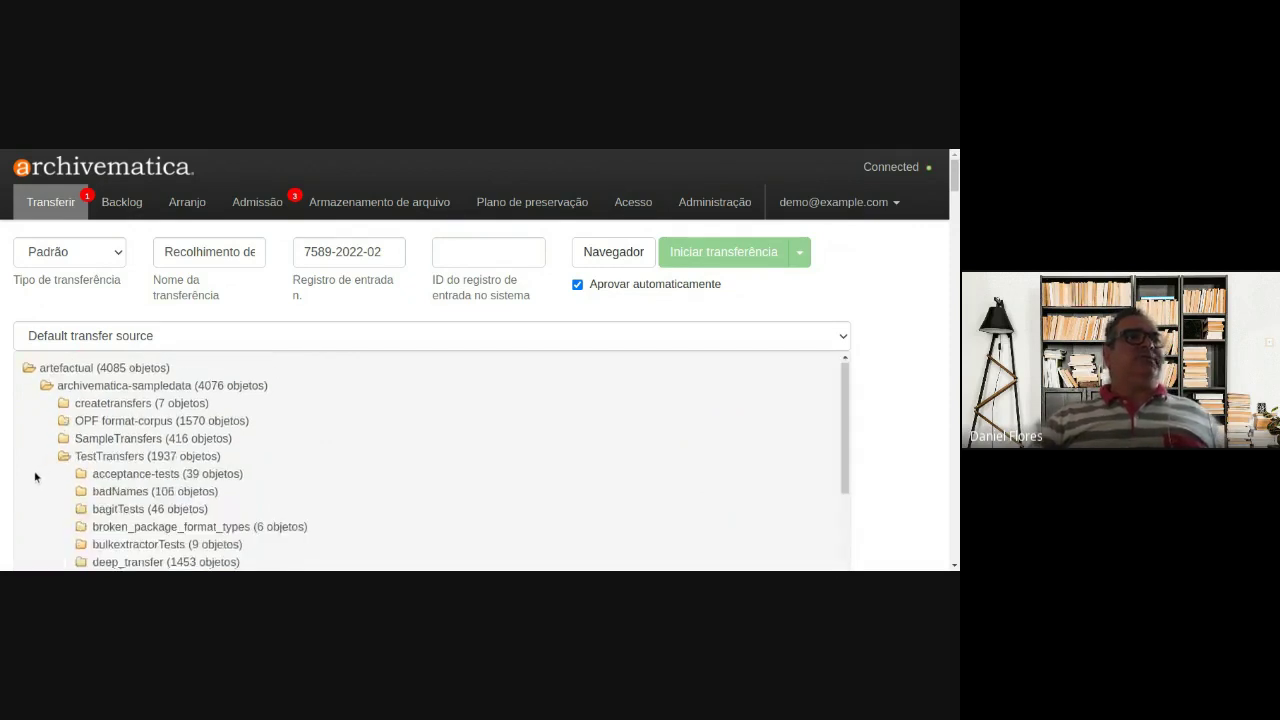
scroll(35, 477, down, 2)
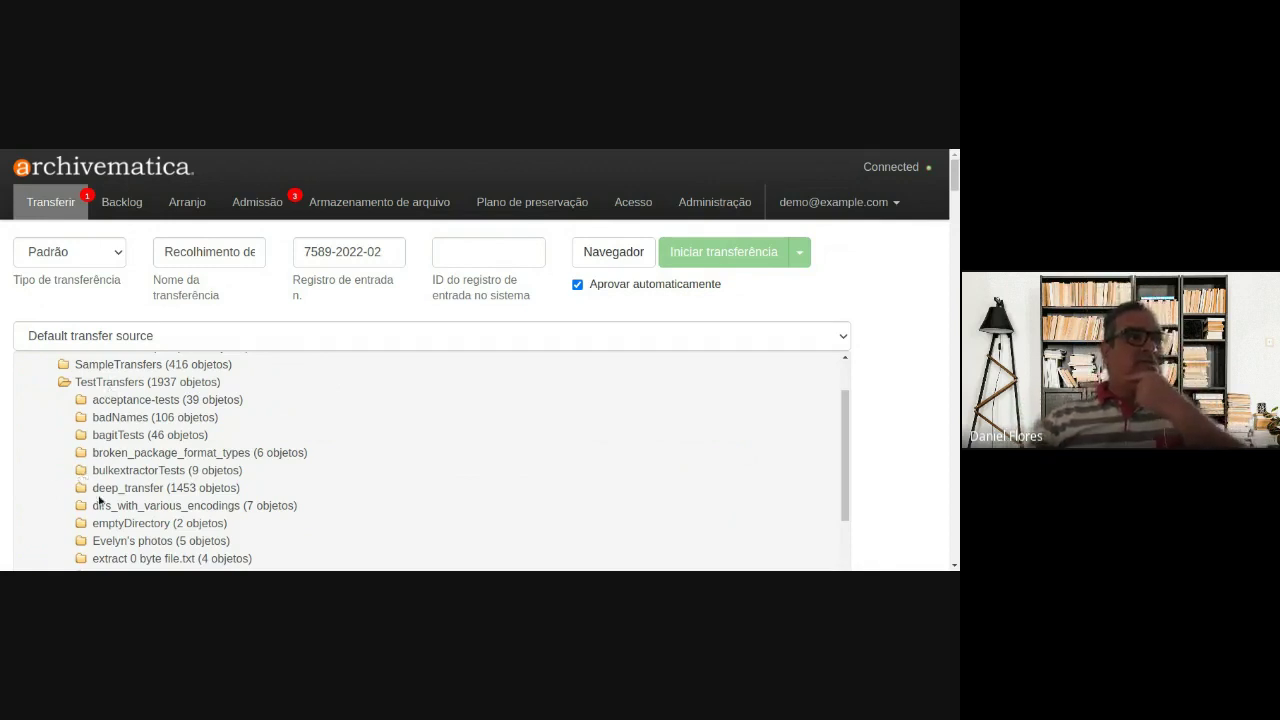
scroll(100, 502, down, 2)
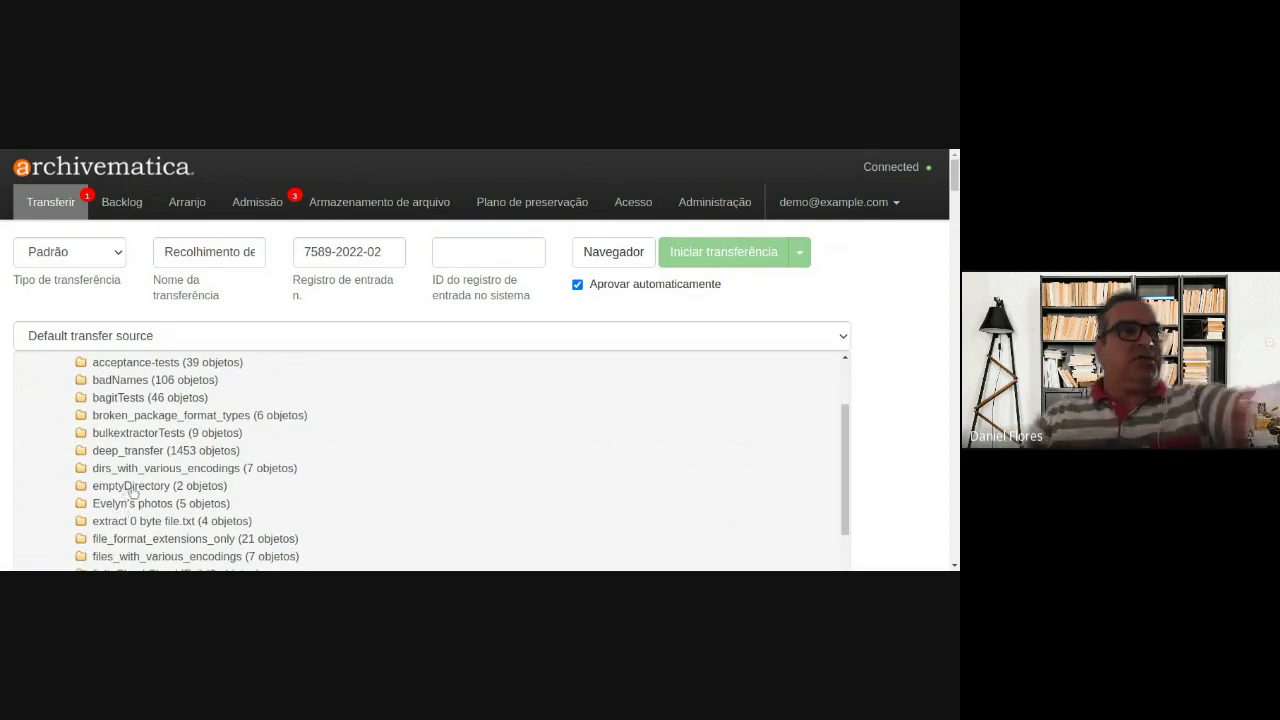
scroll(131, 490, down, 3)
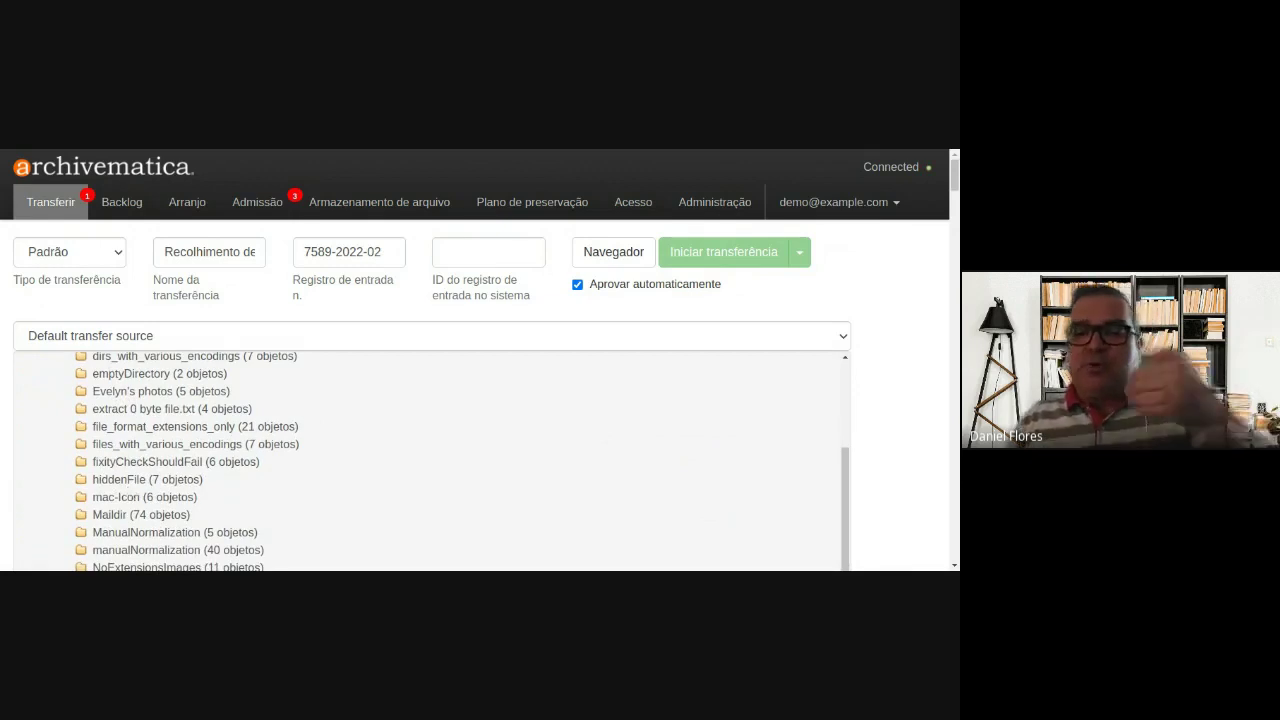
scroll(252, 478, down, 3)
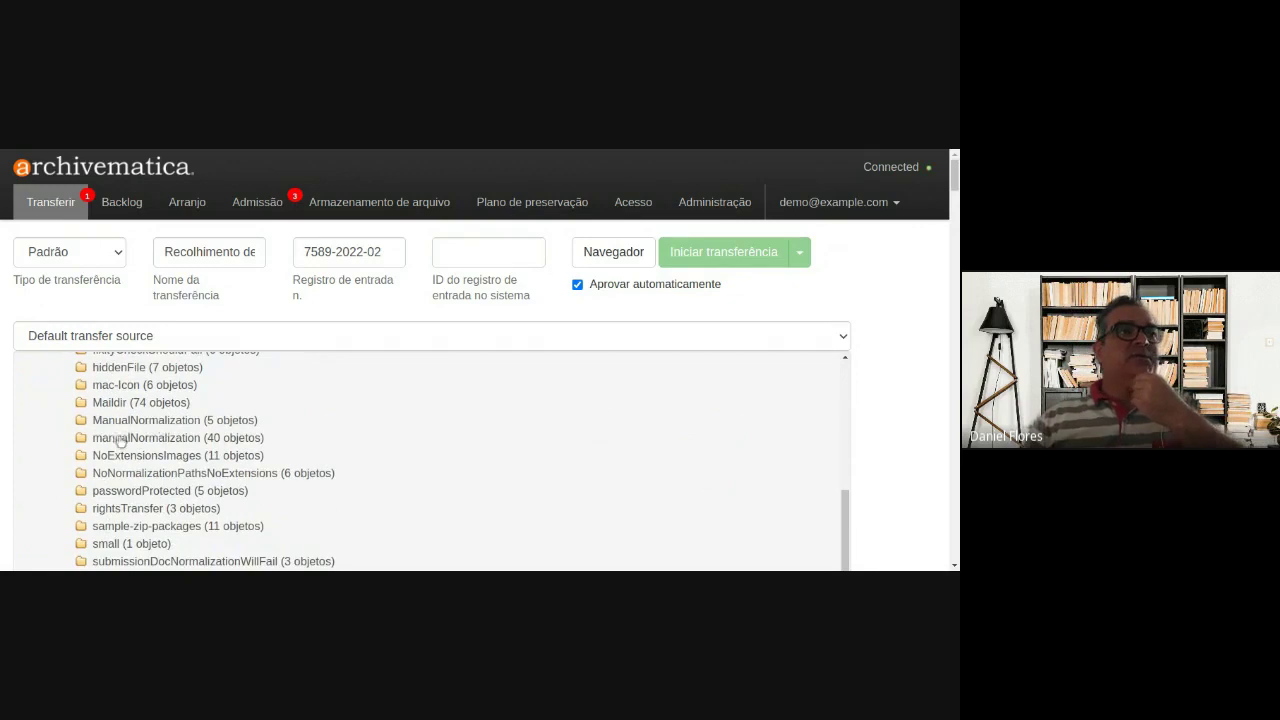
scroll(110, 455, down, 2)
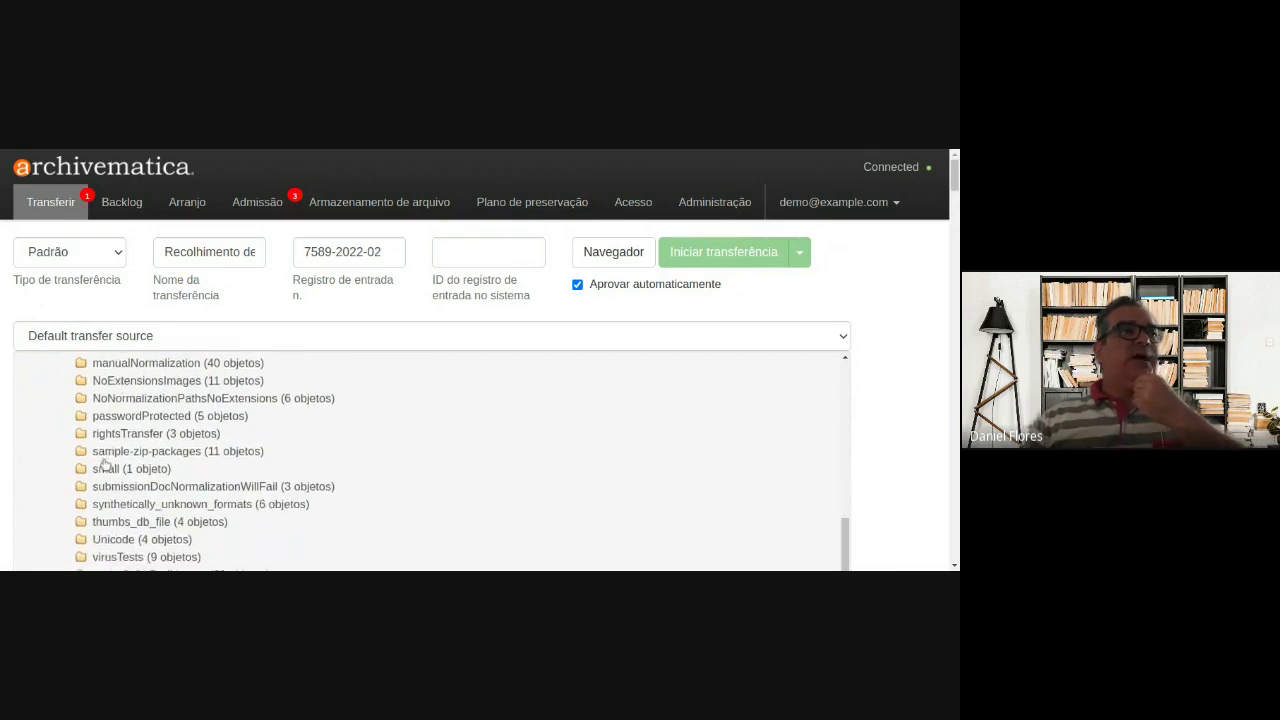
click(162, 420)
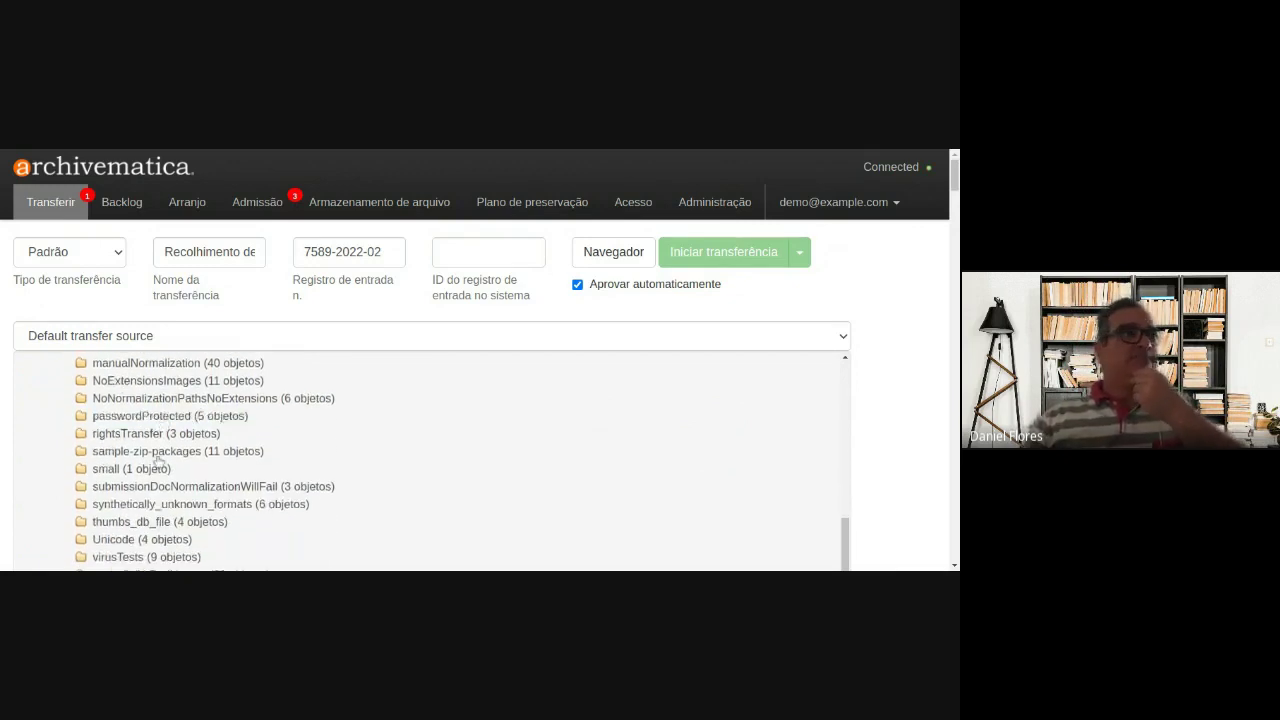
scroll(157, 460, down, 2)
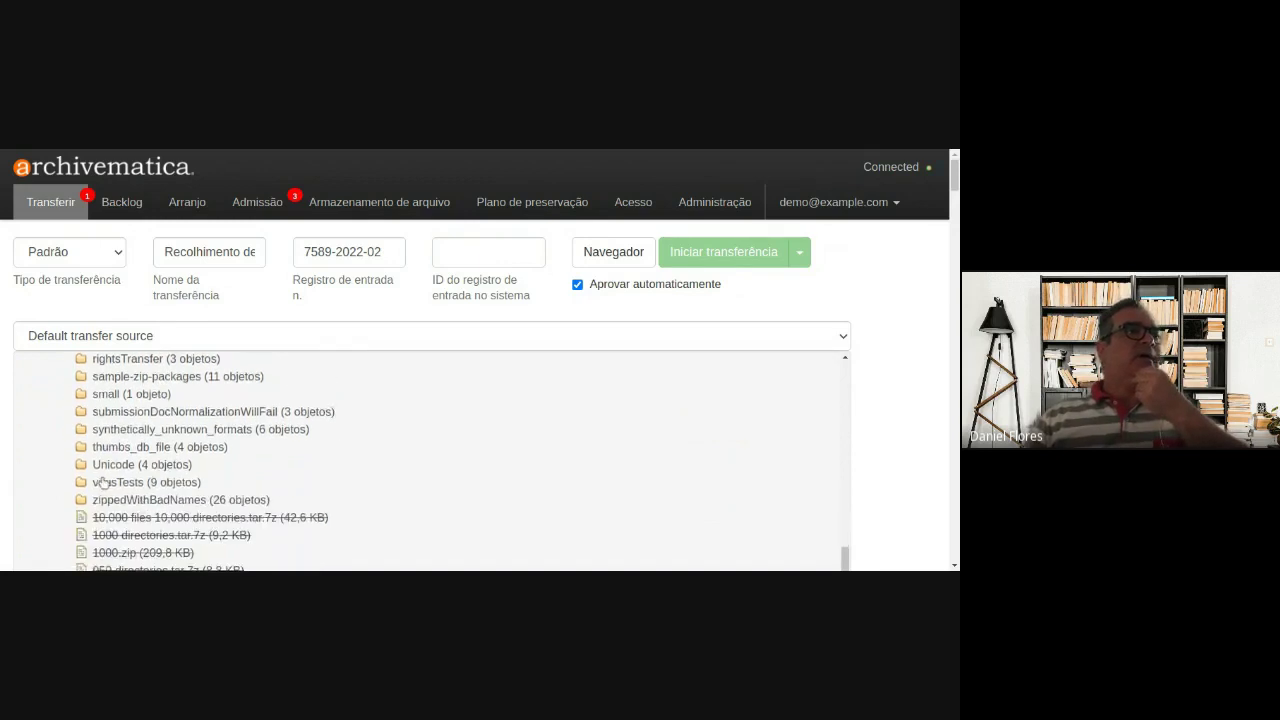
Step: Expand the virusTests folder, examine the test files inside it, and collapse the TestTransfers folder
click(105, 483)
click(84, 484)
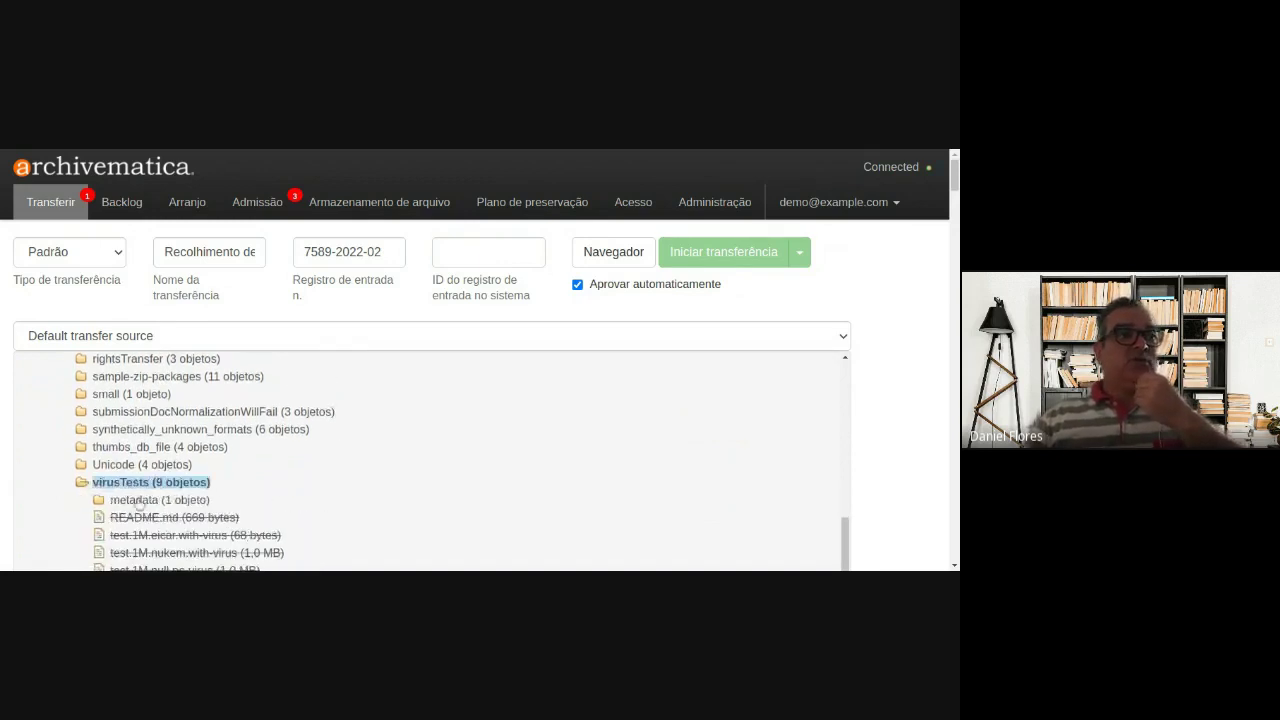
scroll(140, 500, down, 2)
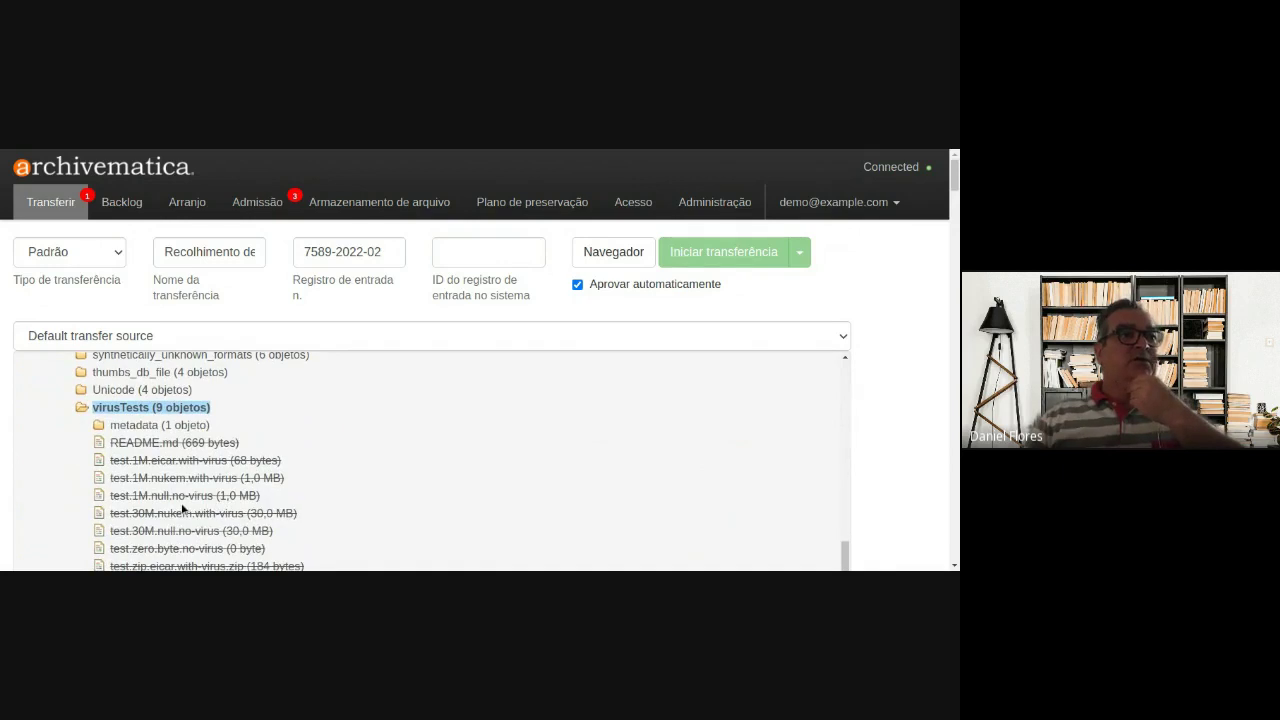
scroll(140, 495, down, 2)
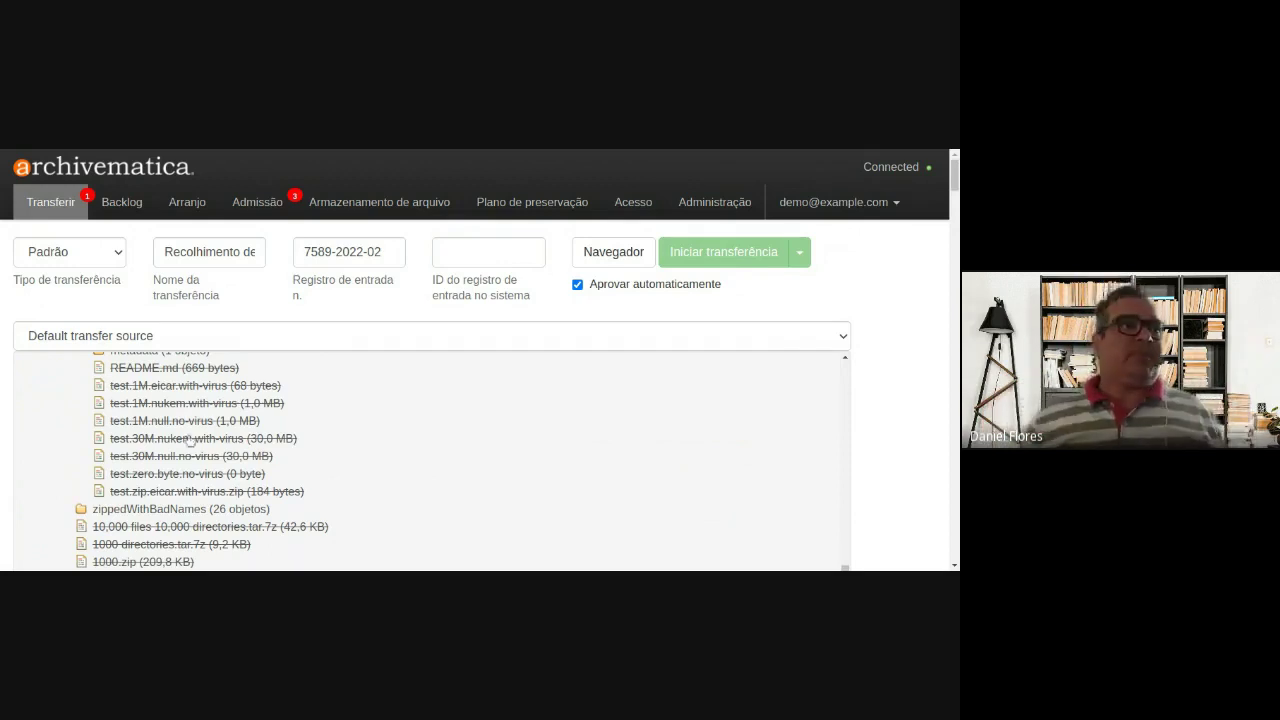
scroll(172, 456, up, 3)
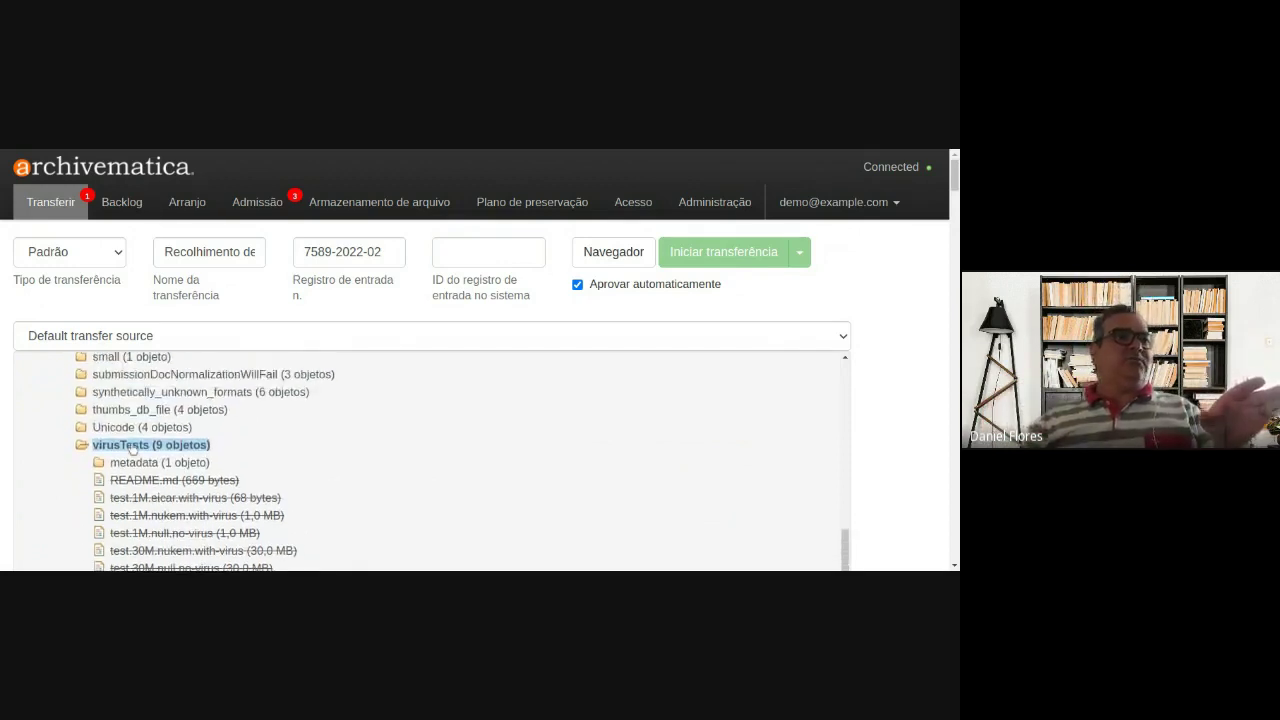
scroll(80, 456, up, 4)
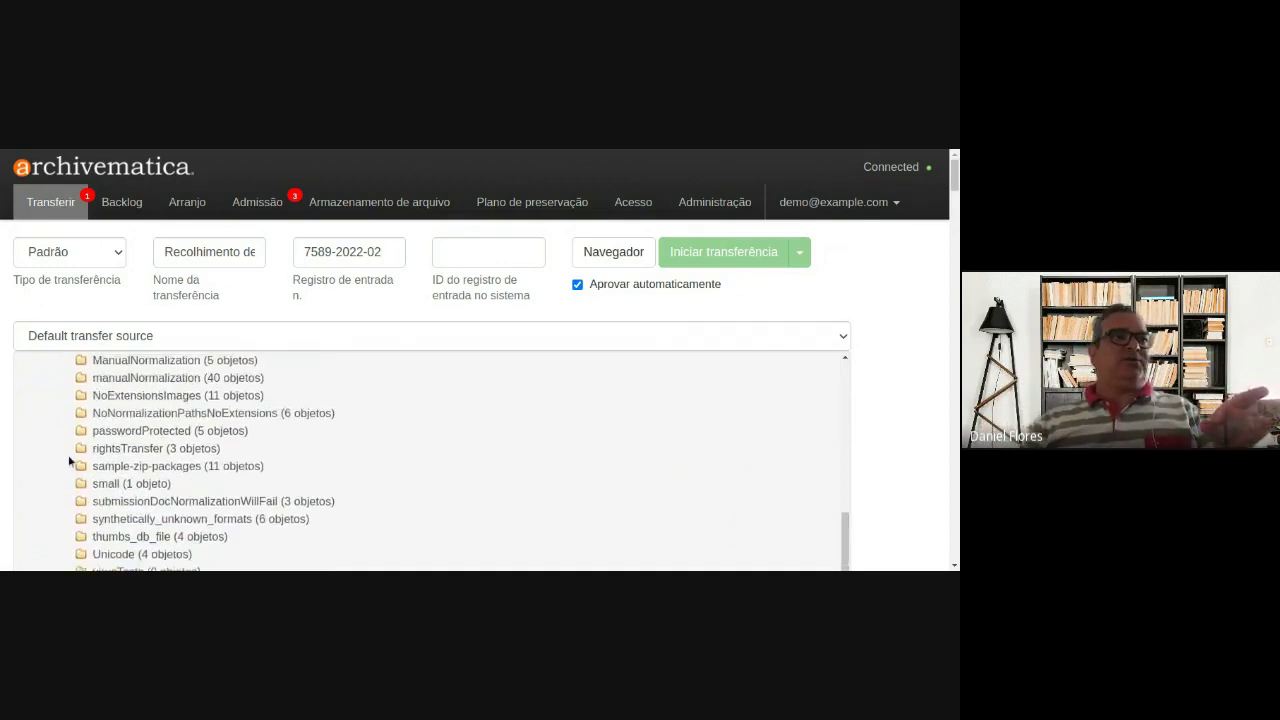
scroll(68, 454, up, 15)
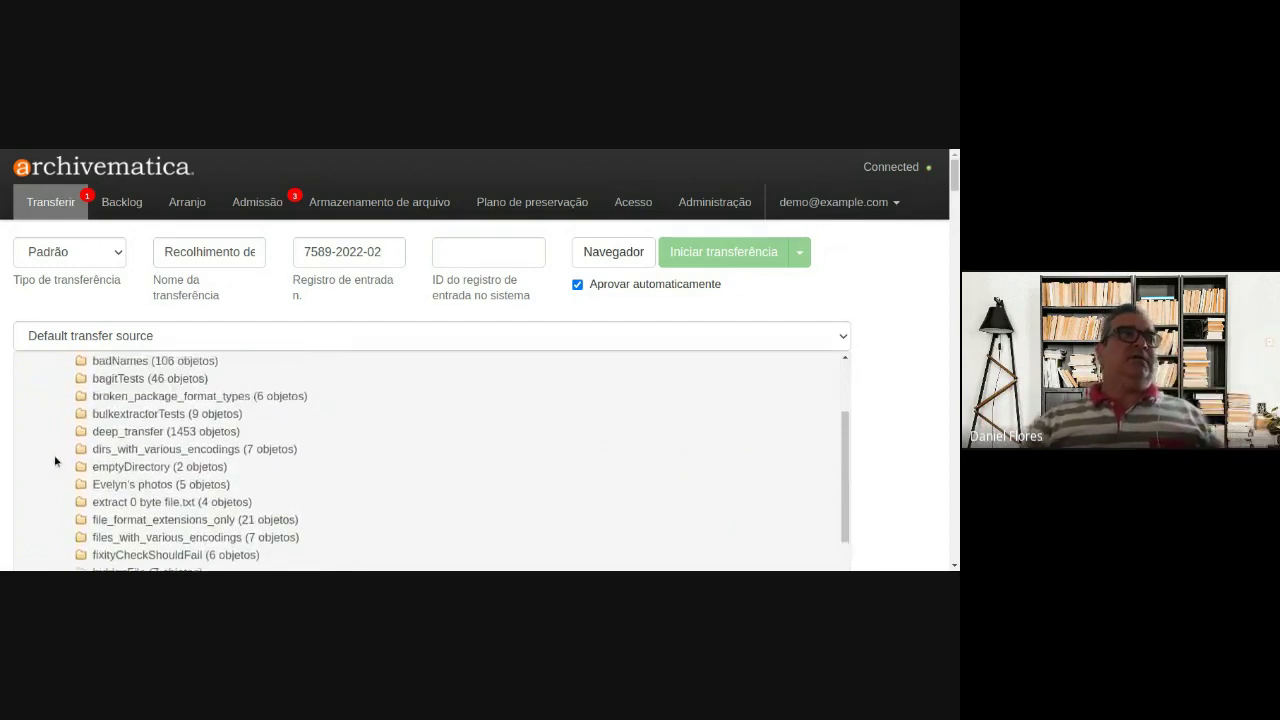
scroll(56, 458, up, 1)
click(63, 443)
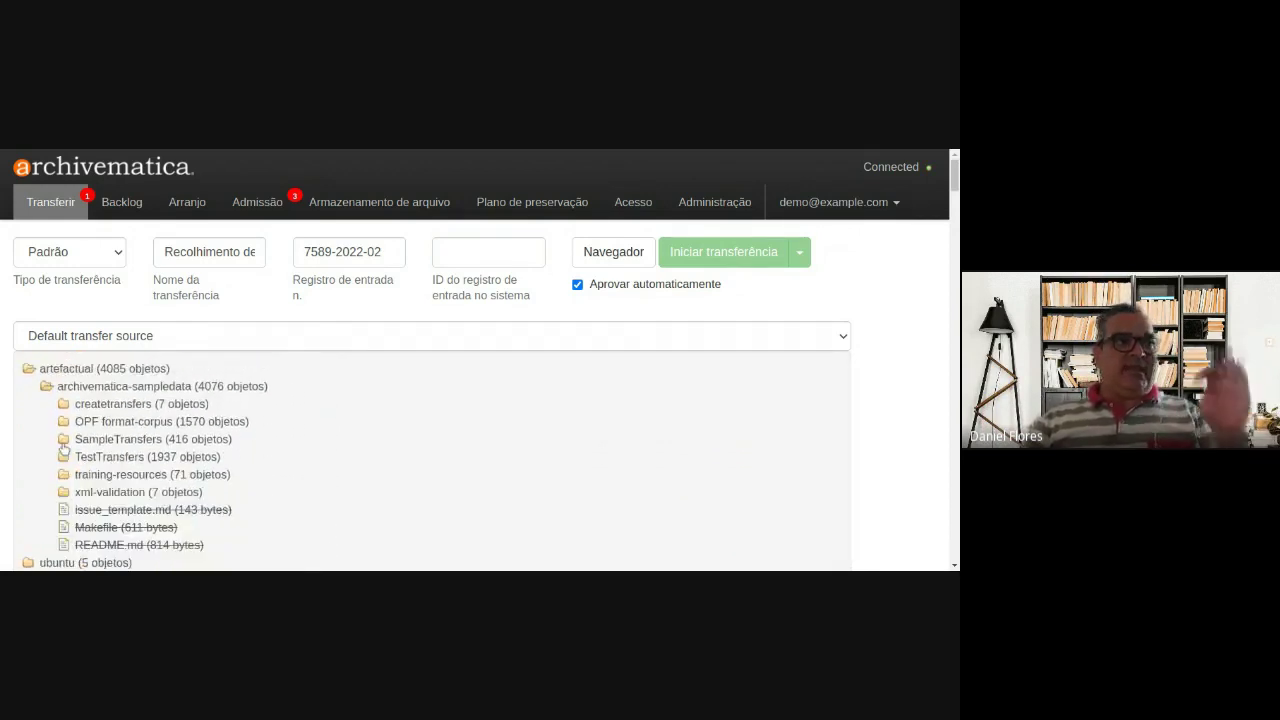
Step: Expand the SampleTransfers folder again and look through its subfolders to locate the Images folder
click(63, 440)
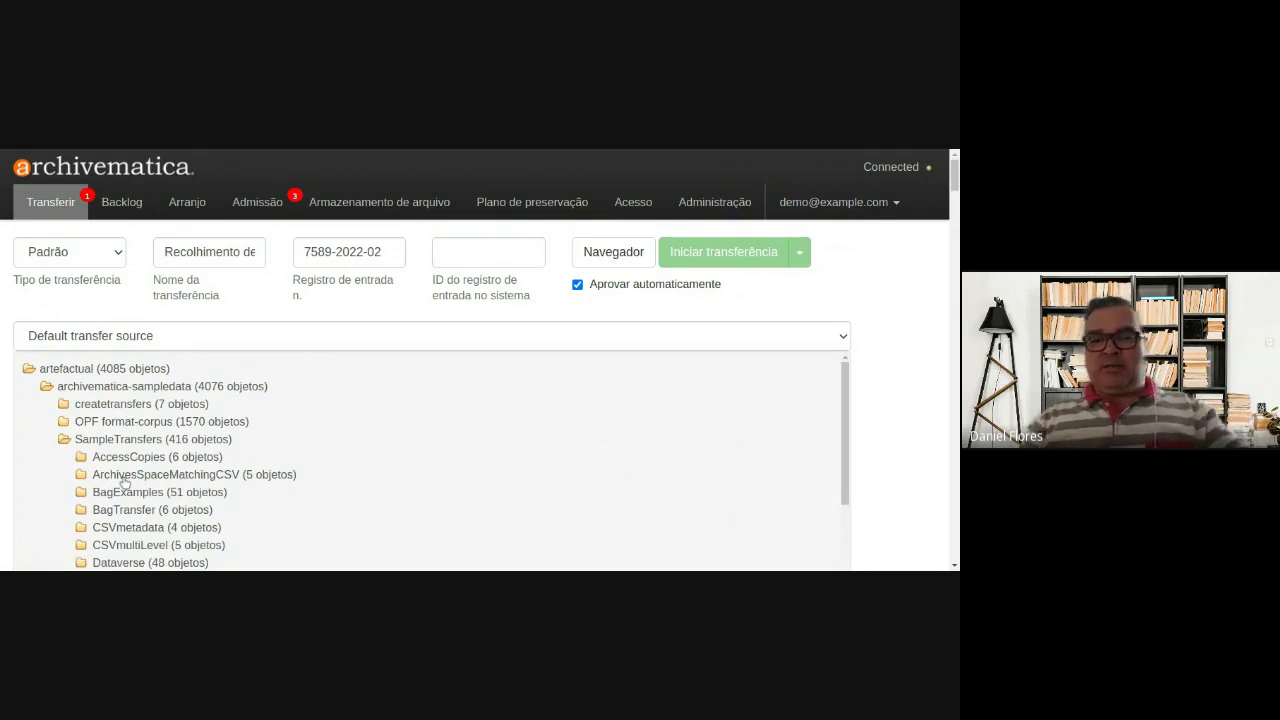
scroll(124, 483, down, 5)
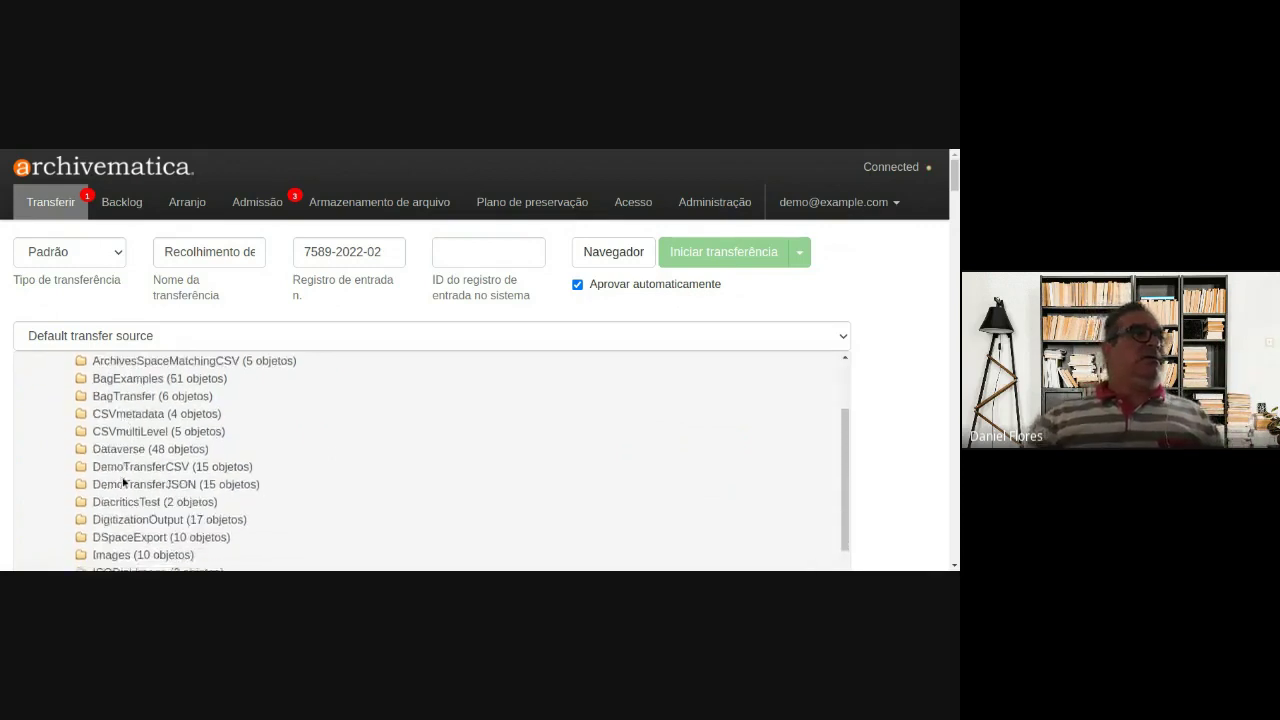
scroll(124, 490, down, 4)
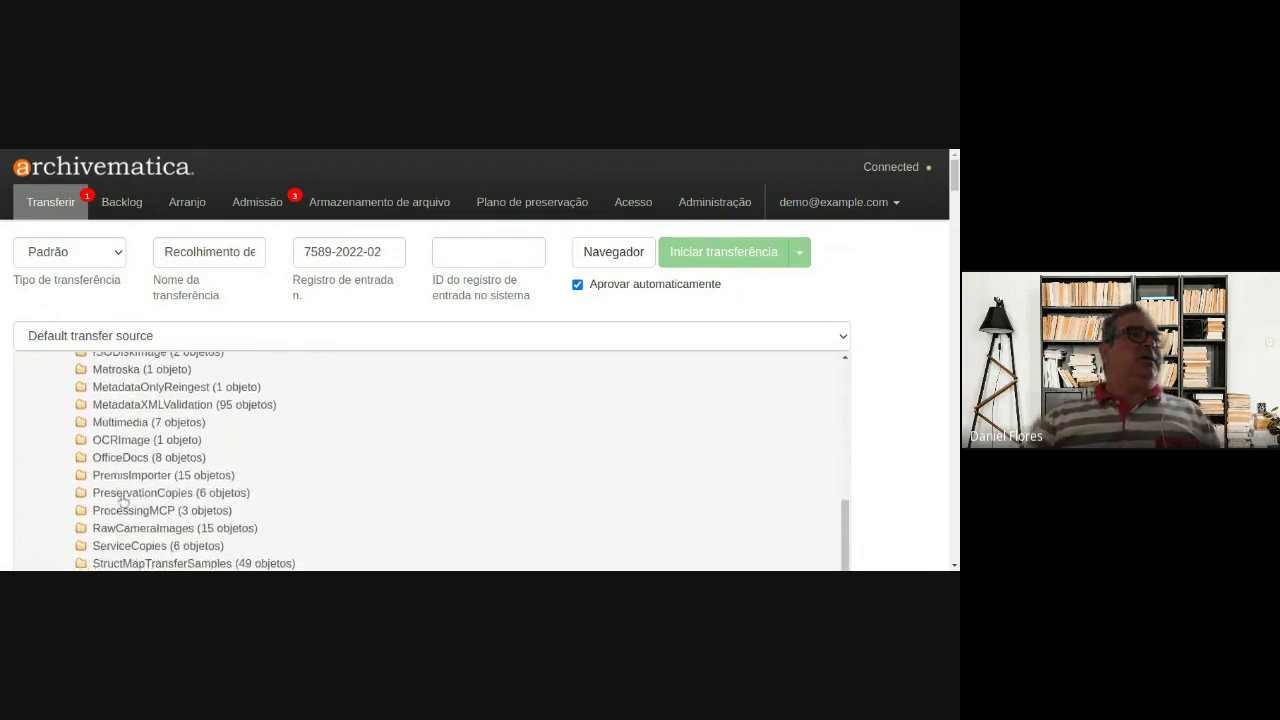
scroll(109, 517, down, 2)
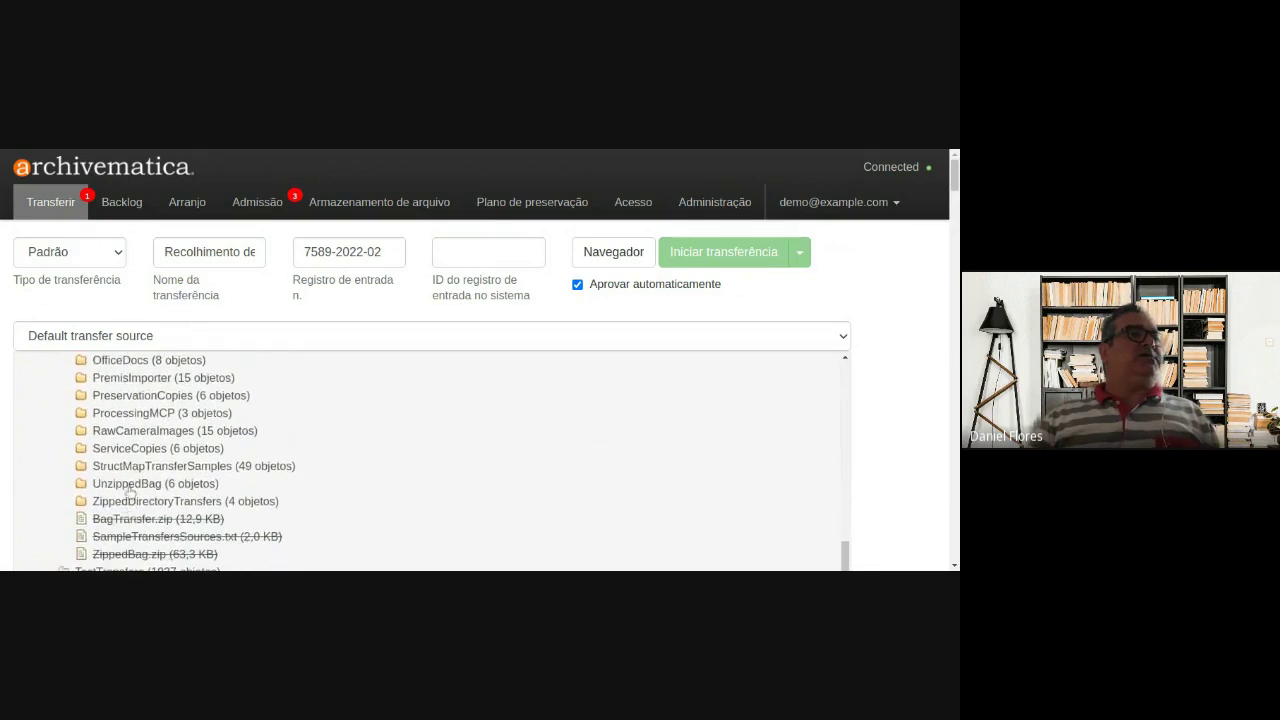
scroll(129, 495, up, 2)
scroll(129, 492, up, 3)
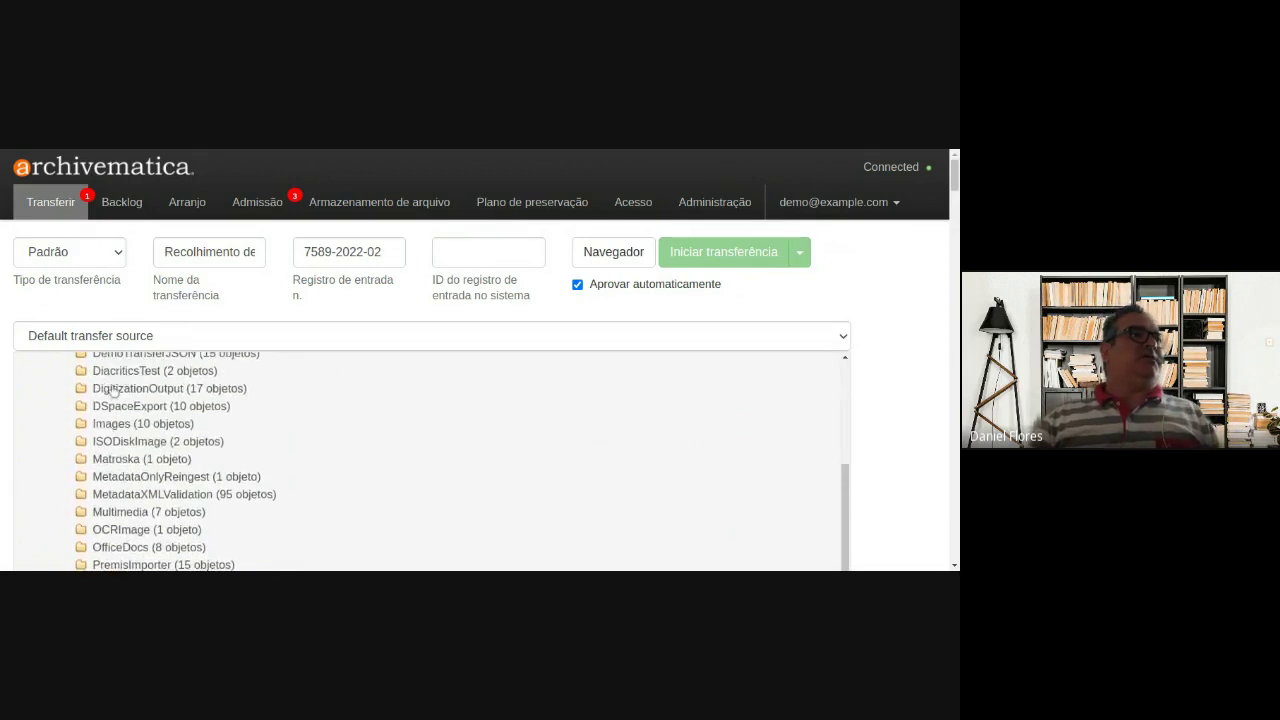
Step: Expand the Images folder and examine its files and the contents of its pictures subfolder
click(110, 425)
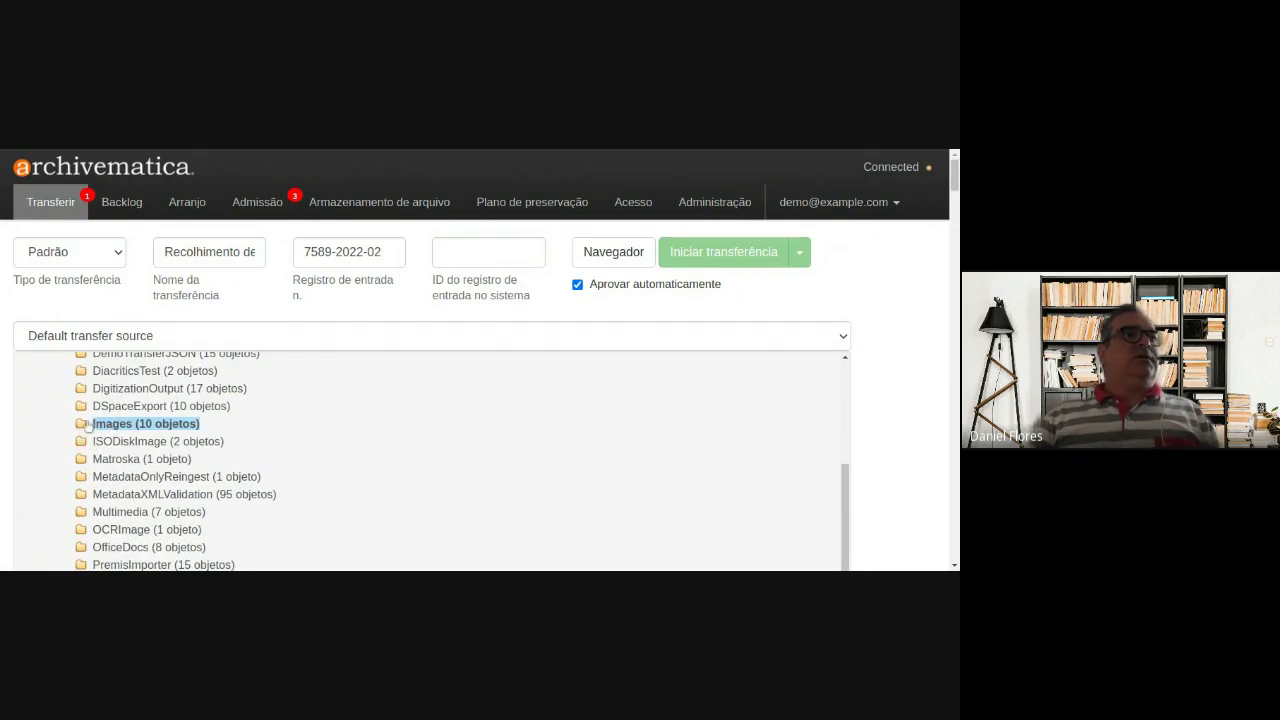
click(82, 425)
scroll(161, 487, down, 1)
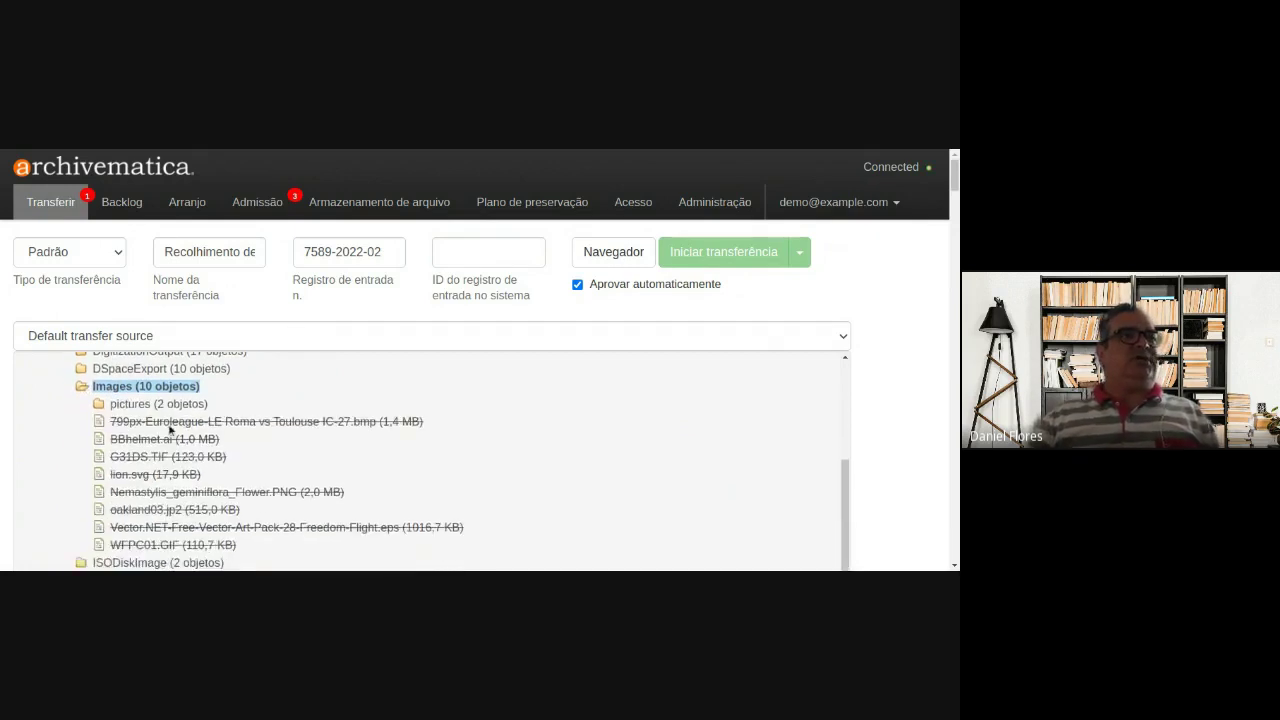
scroll(167, 444, down, 1)
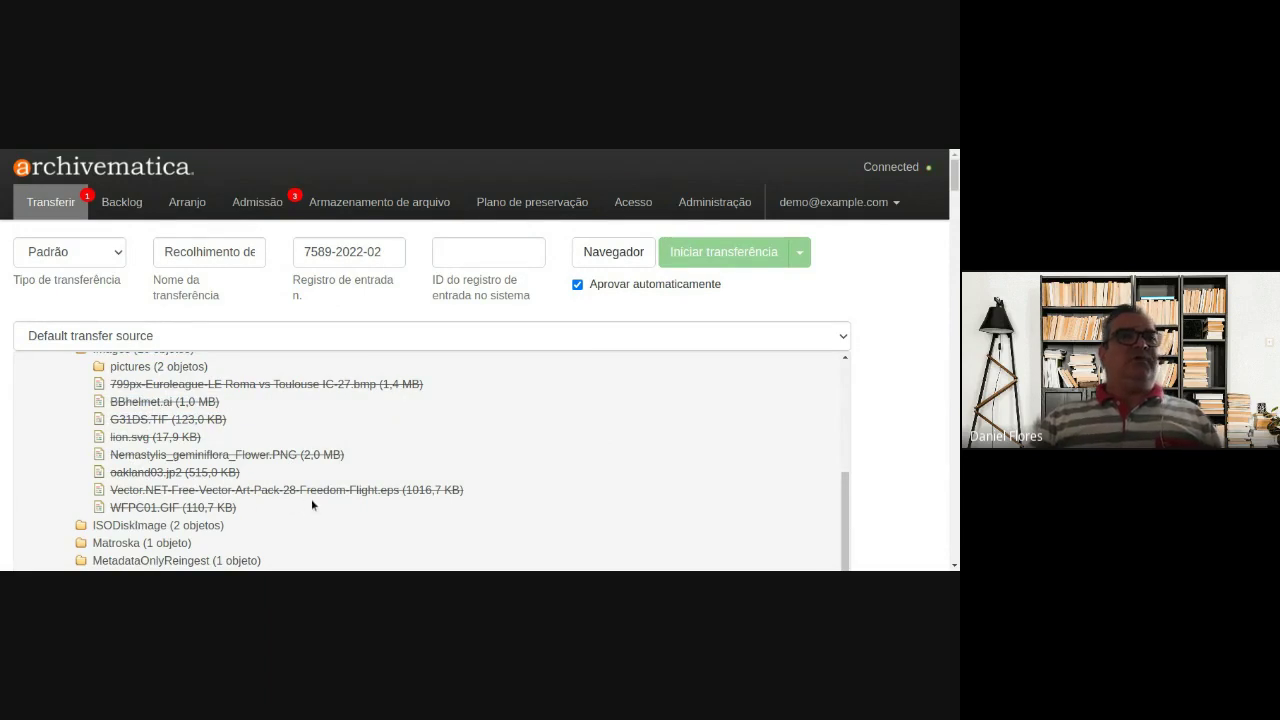
click(97, 368)
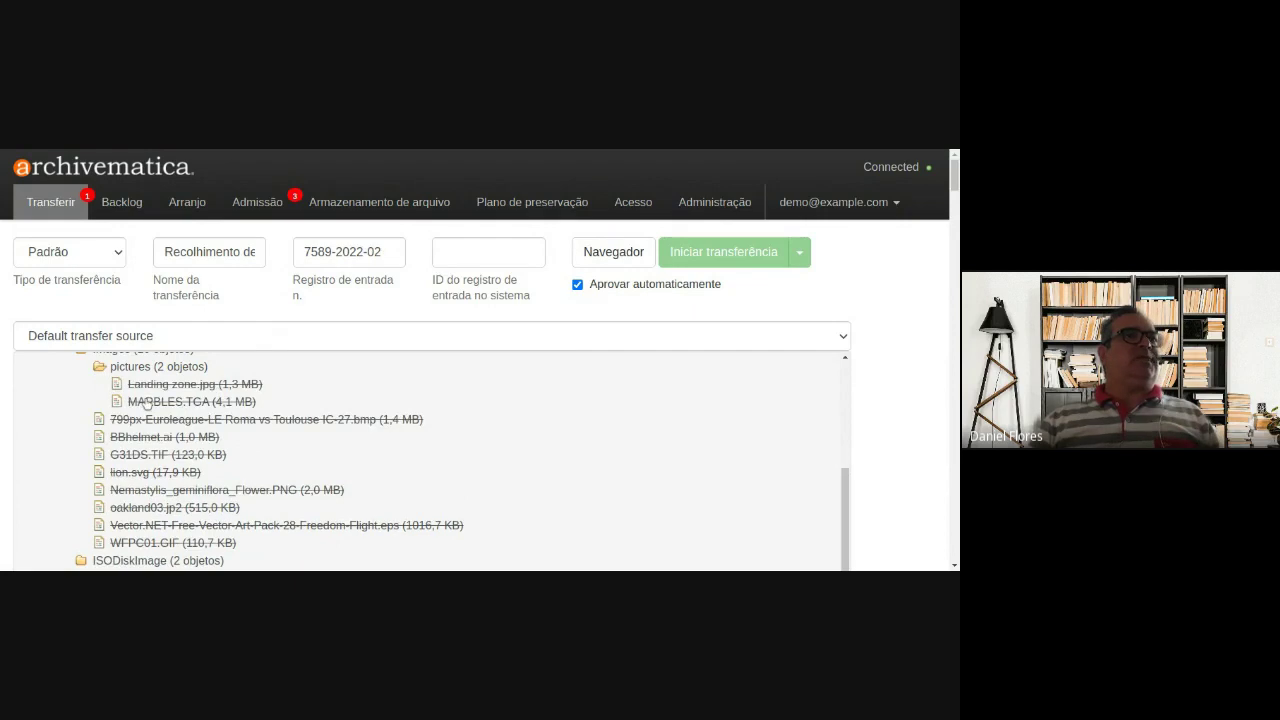
click(100, 368)
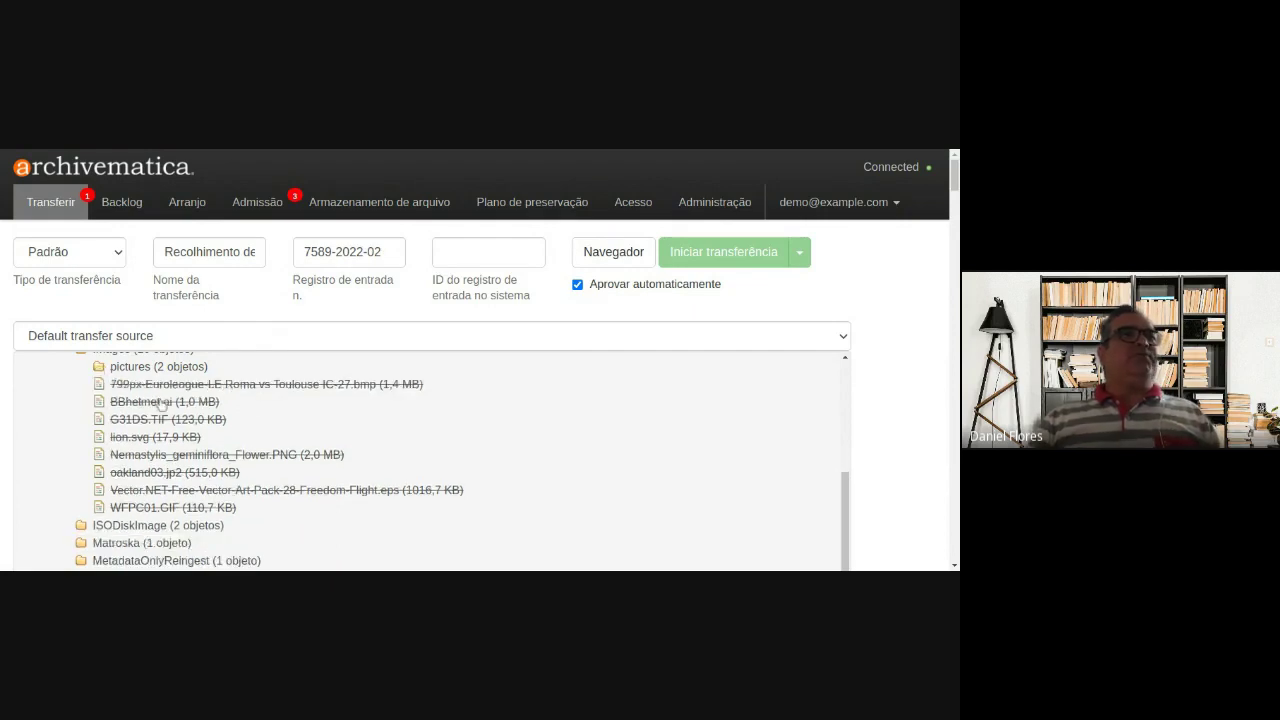
click(177, 388)
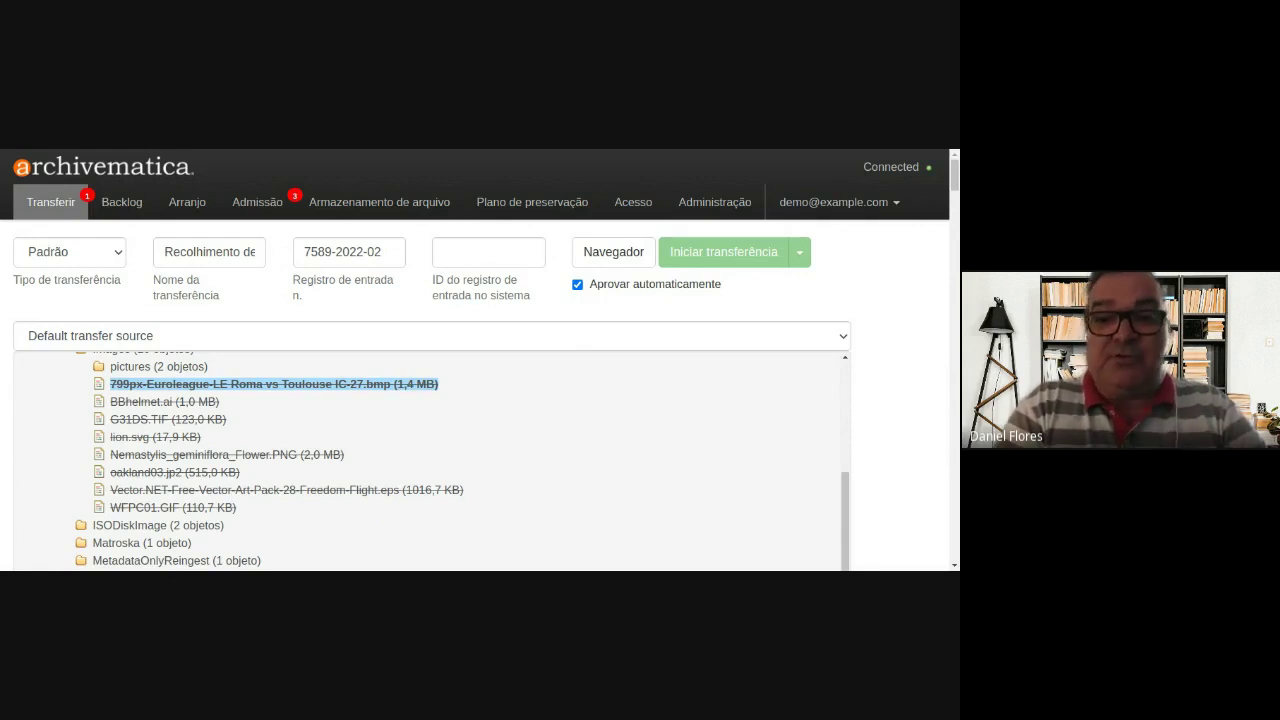
Step: Select the whole Images folder, collapse it, and add it to the transfer
scroll(145, 423, up, 1)
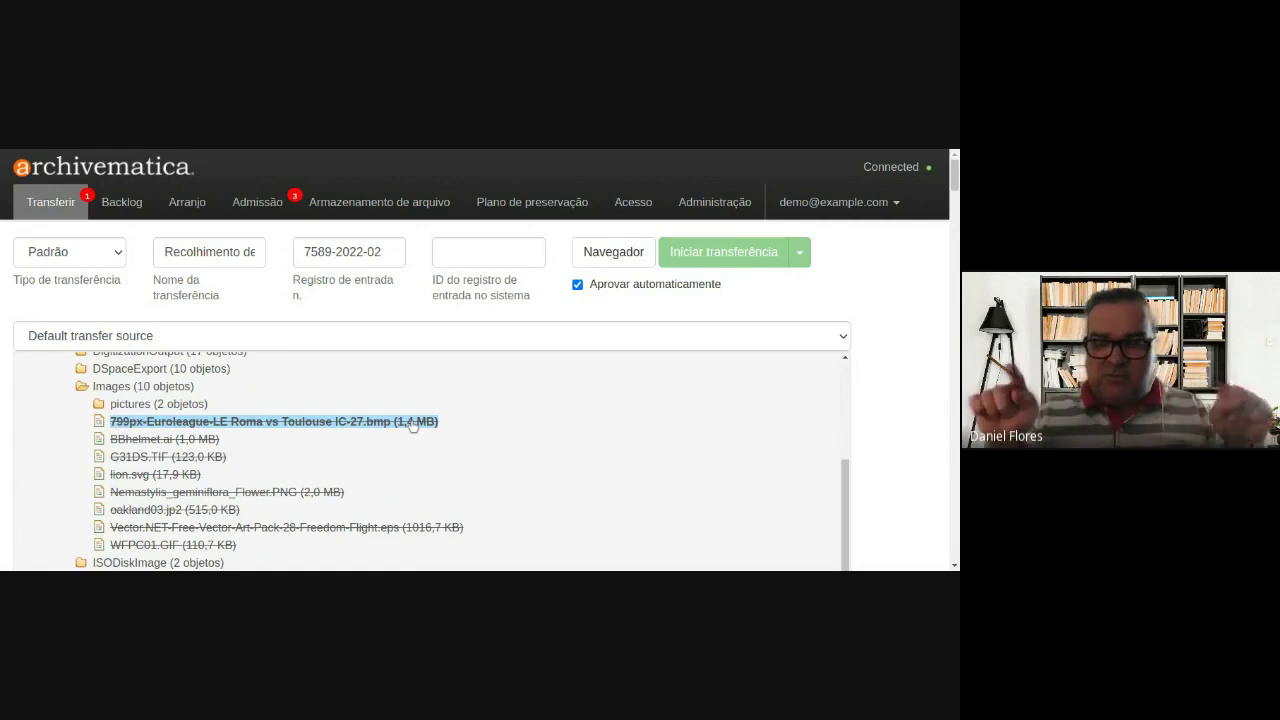
click(271, 431)
click(112, 390)
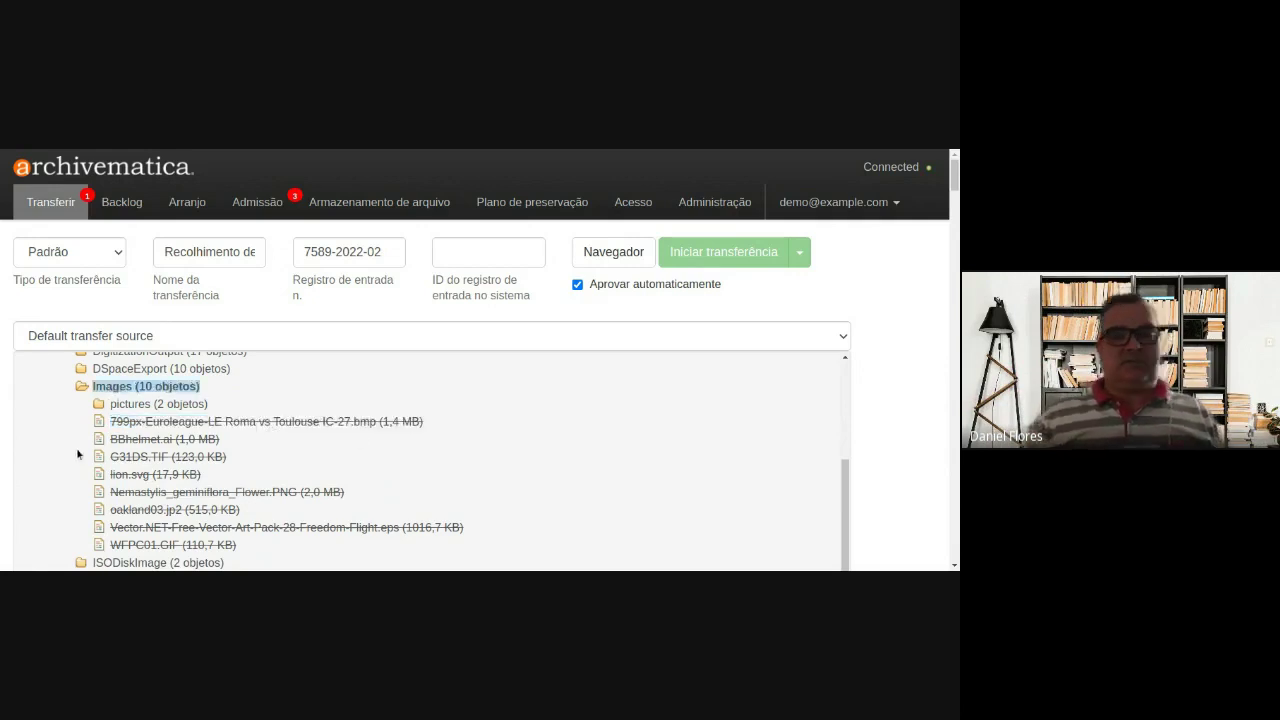
click(82, 393)
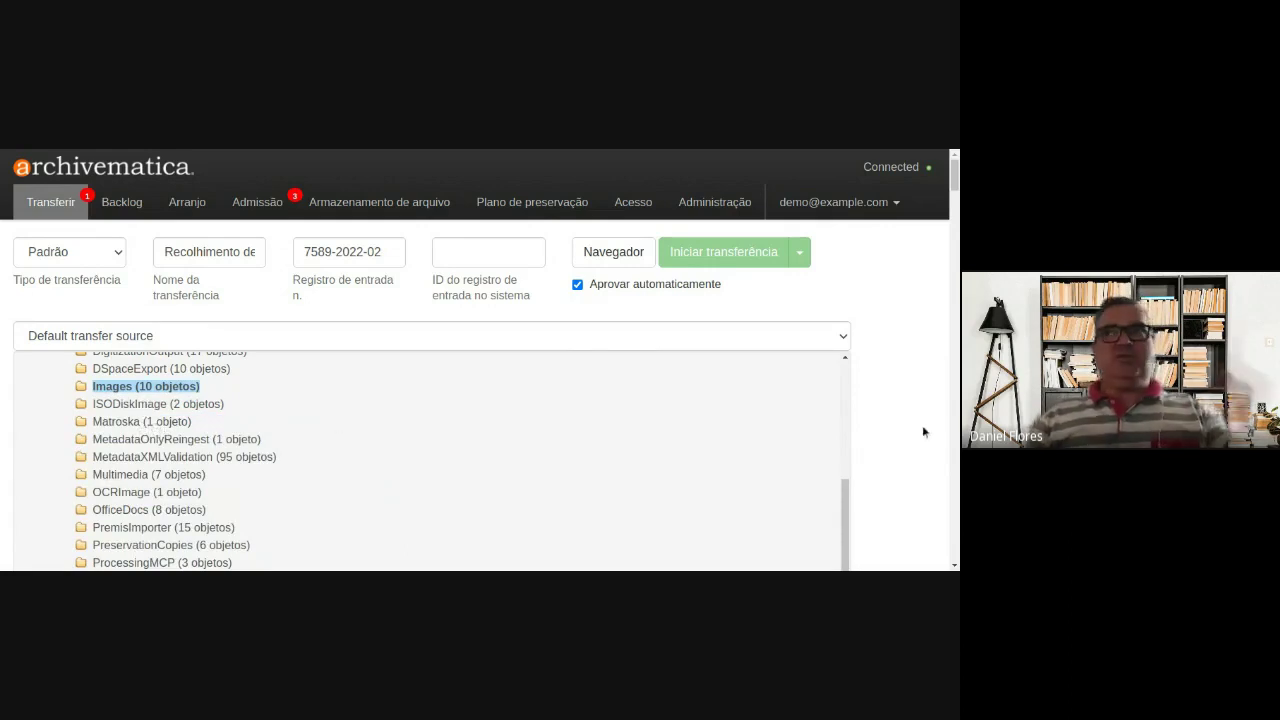
scroll(925, 430, down, 2)
scroll(921, 449, down, 2)
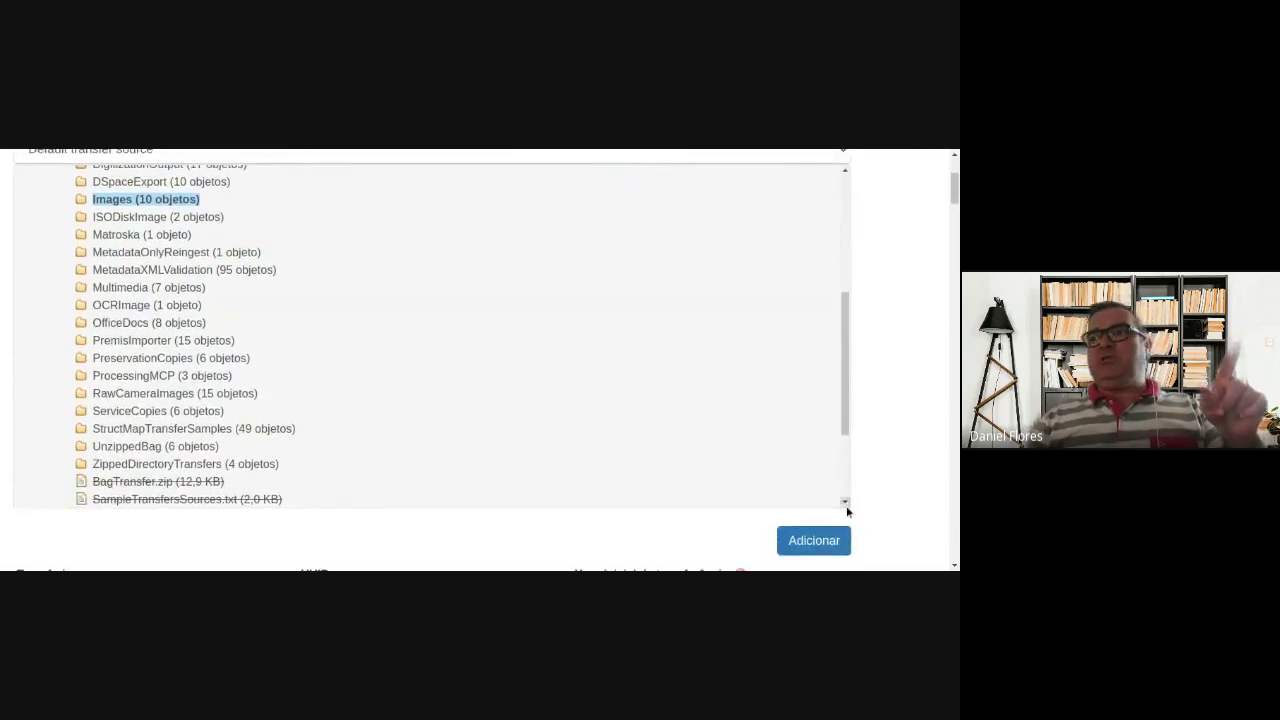
click(816, 545)
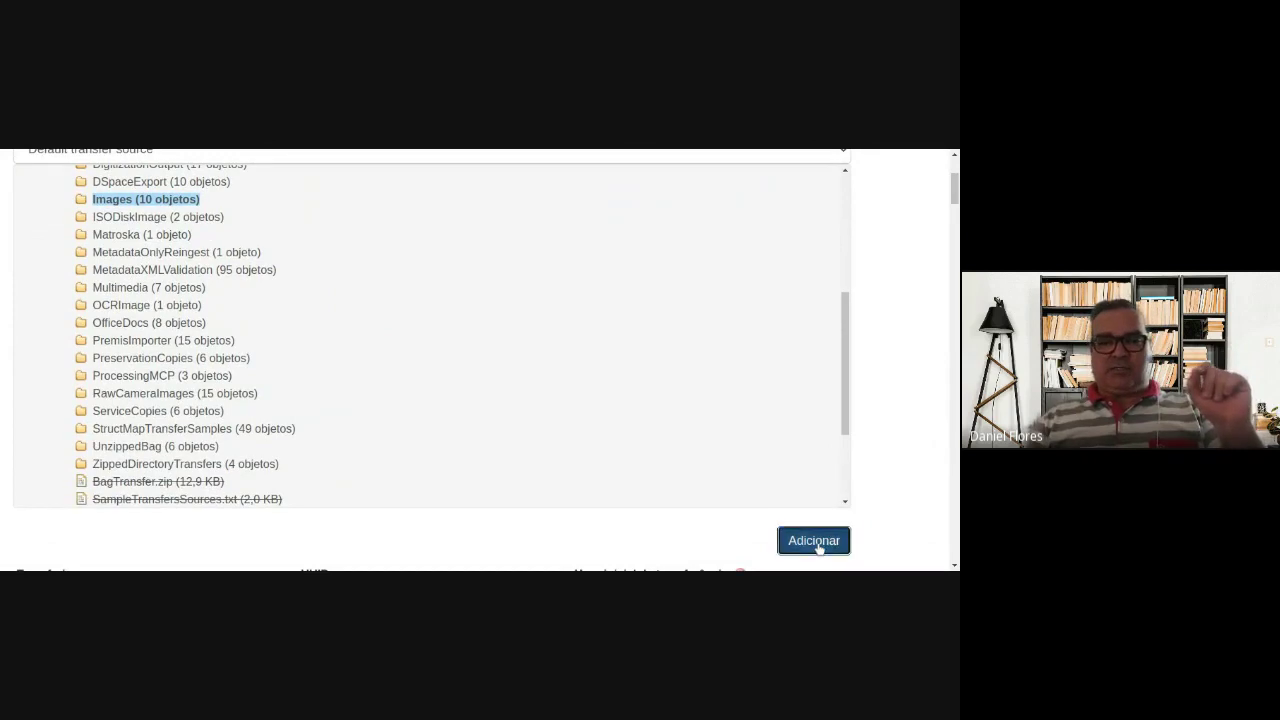
Step: Expand the Multimedia folder in SampleTransfers, examine its audio and video files, and collapse it again
scroll(887, 436, up, 1)
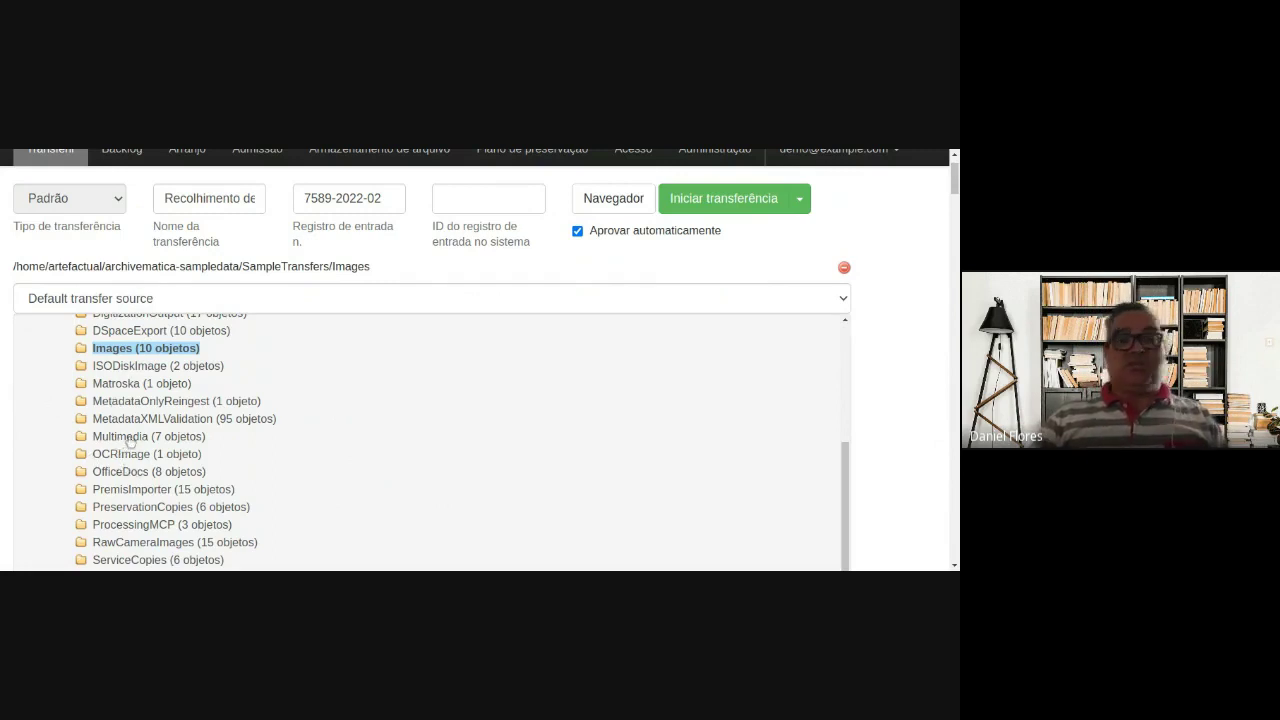
click(84, 438)
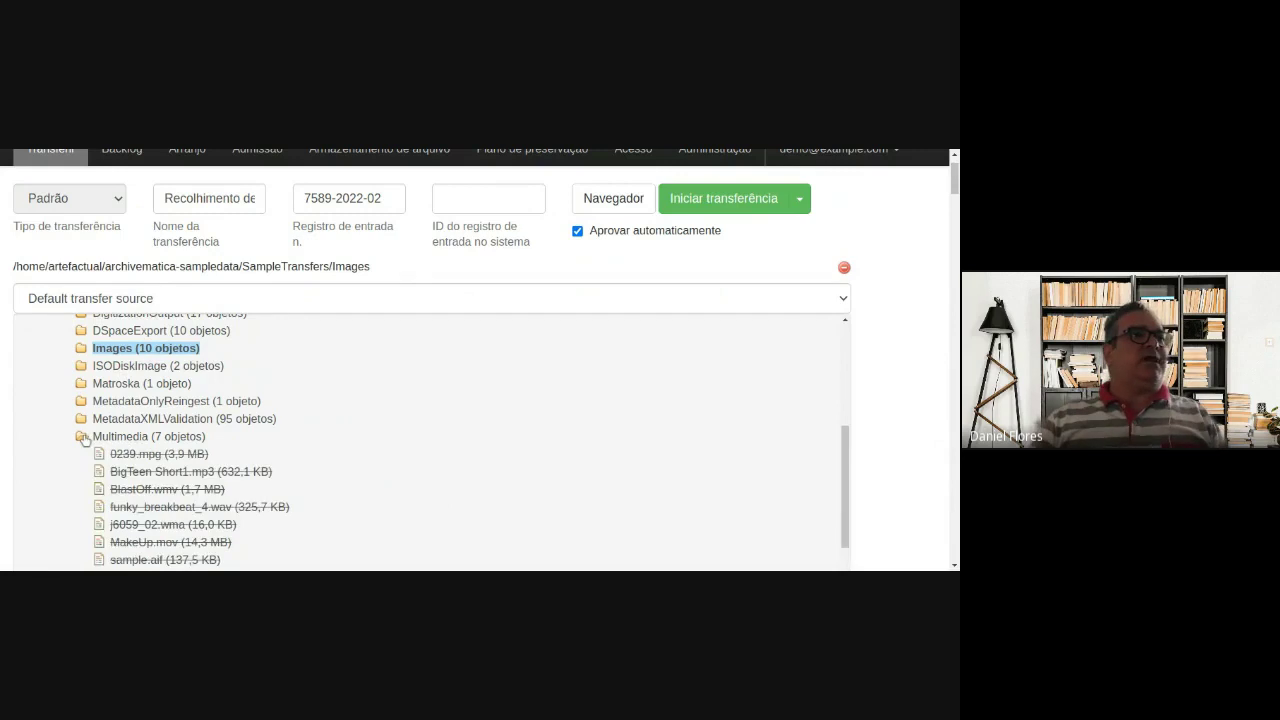
scroll(140, 447, down, 1)
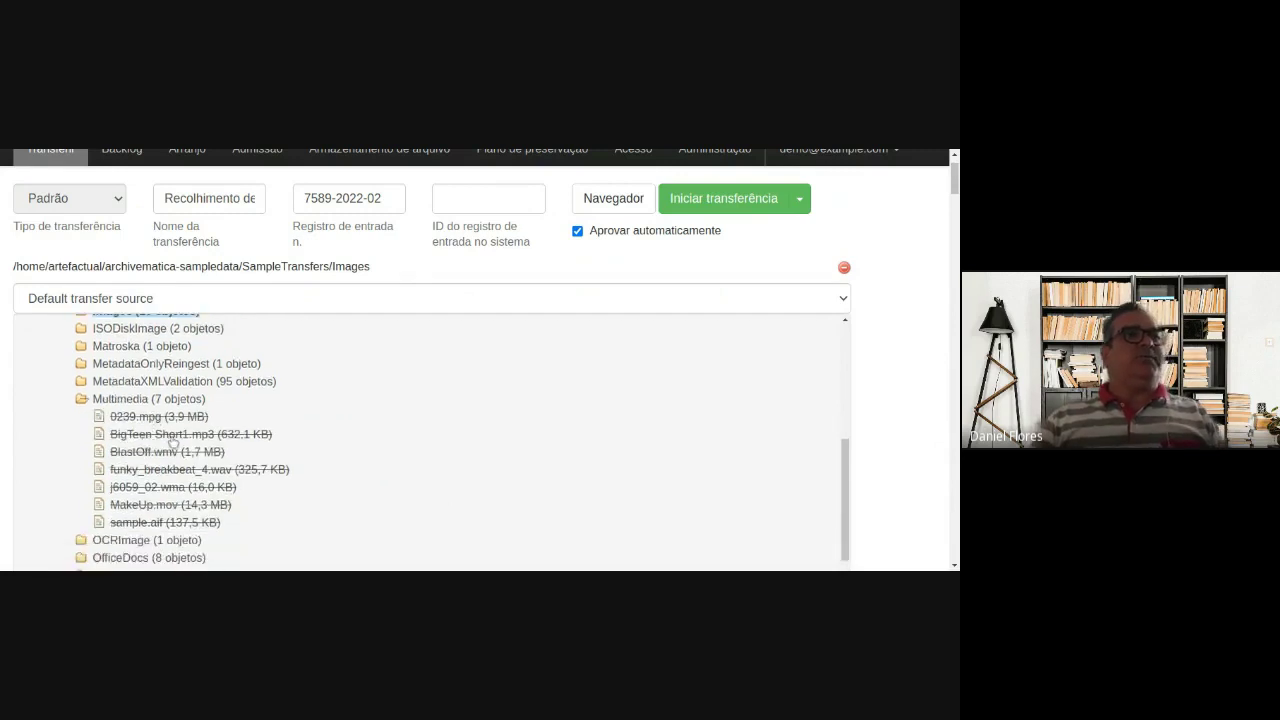
click(83, 401)
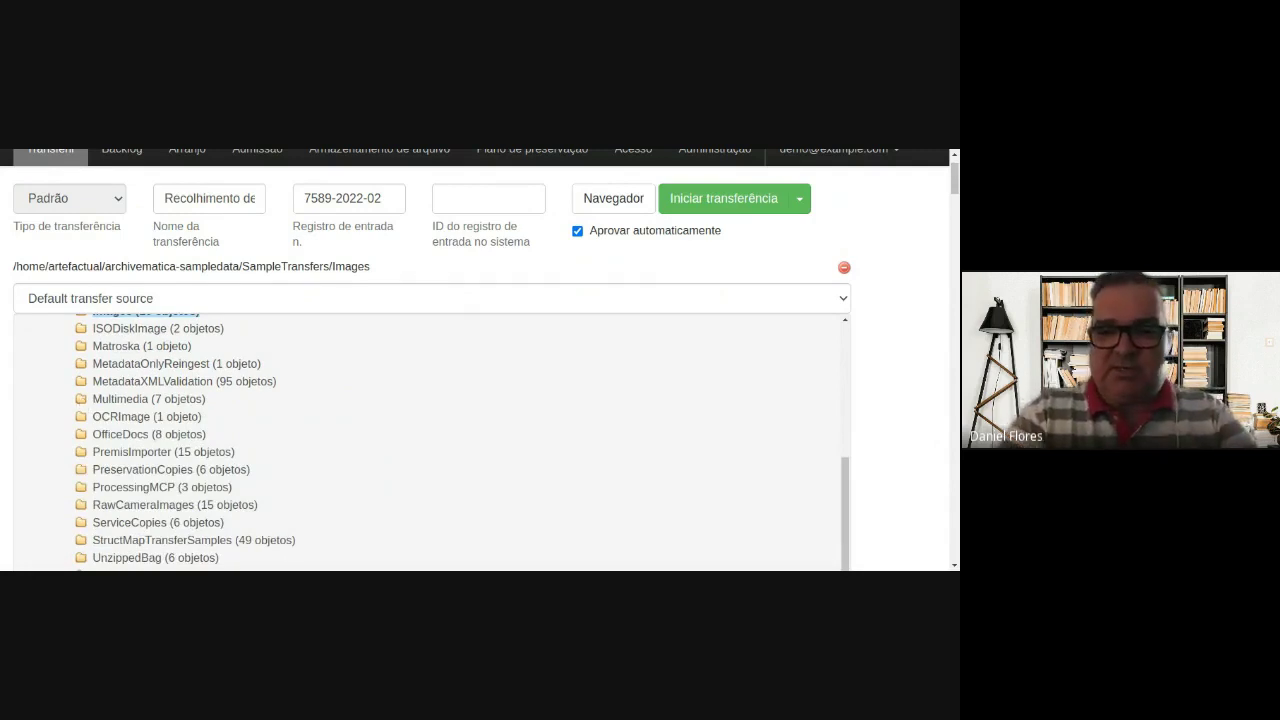
Step: Start the newspaper clippings transfer with the Images folder and hide the transfer source browser
scroll(231, 437, up, 1)
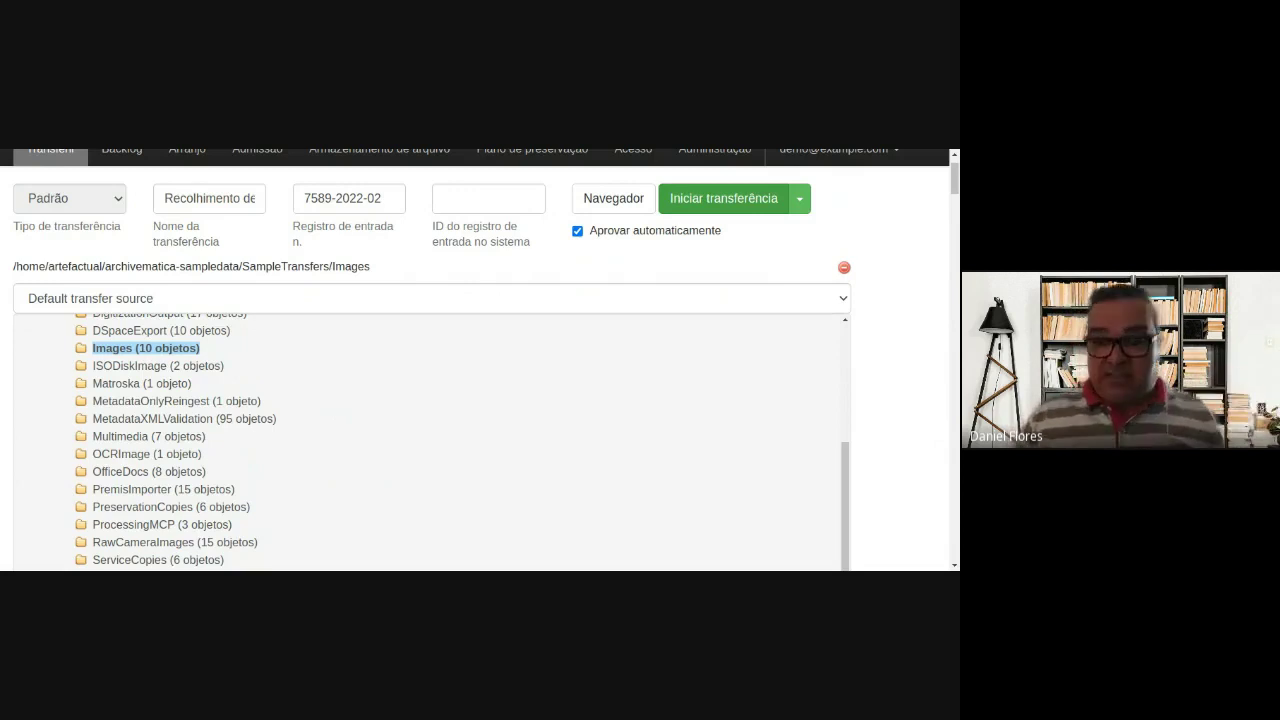
click(722, 199)
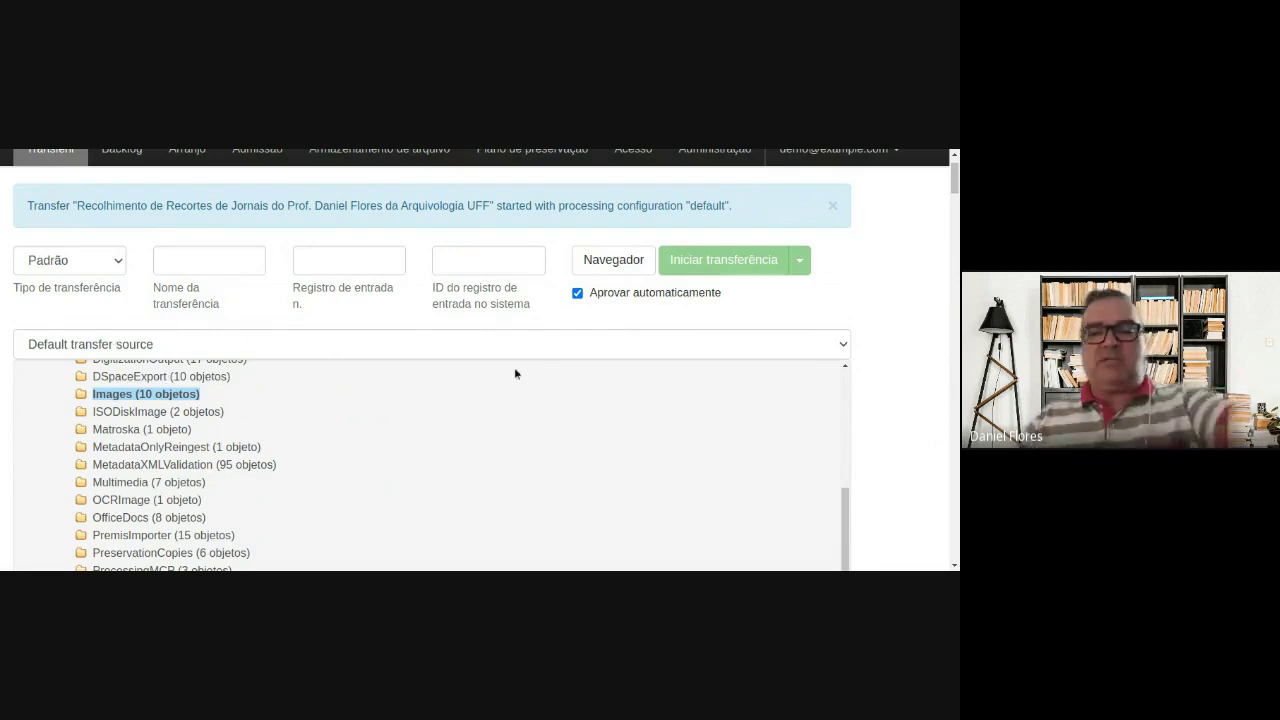
click(610, 260)
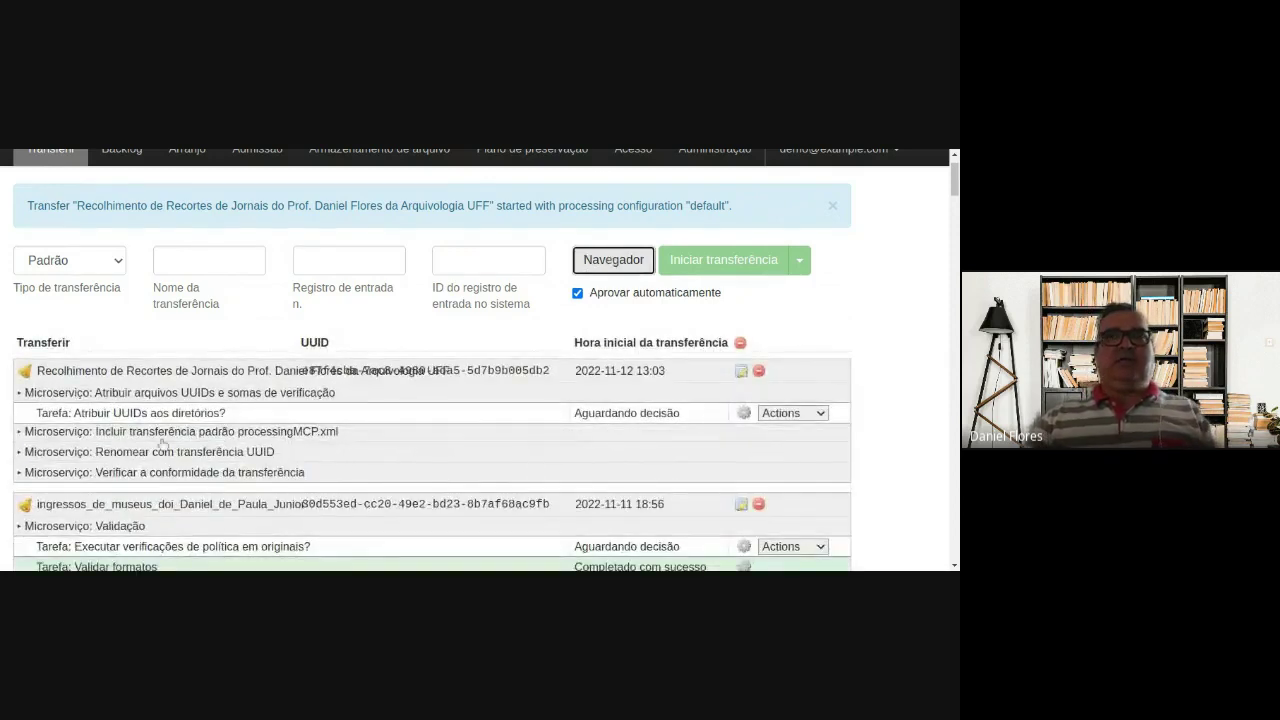
Step: Expand the microservice "Verificar a conformidade da transferência" of the newspaper clippings transfer and examine its tasks
scroll(113, 449, down, 1)
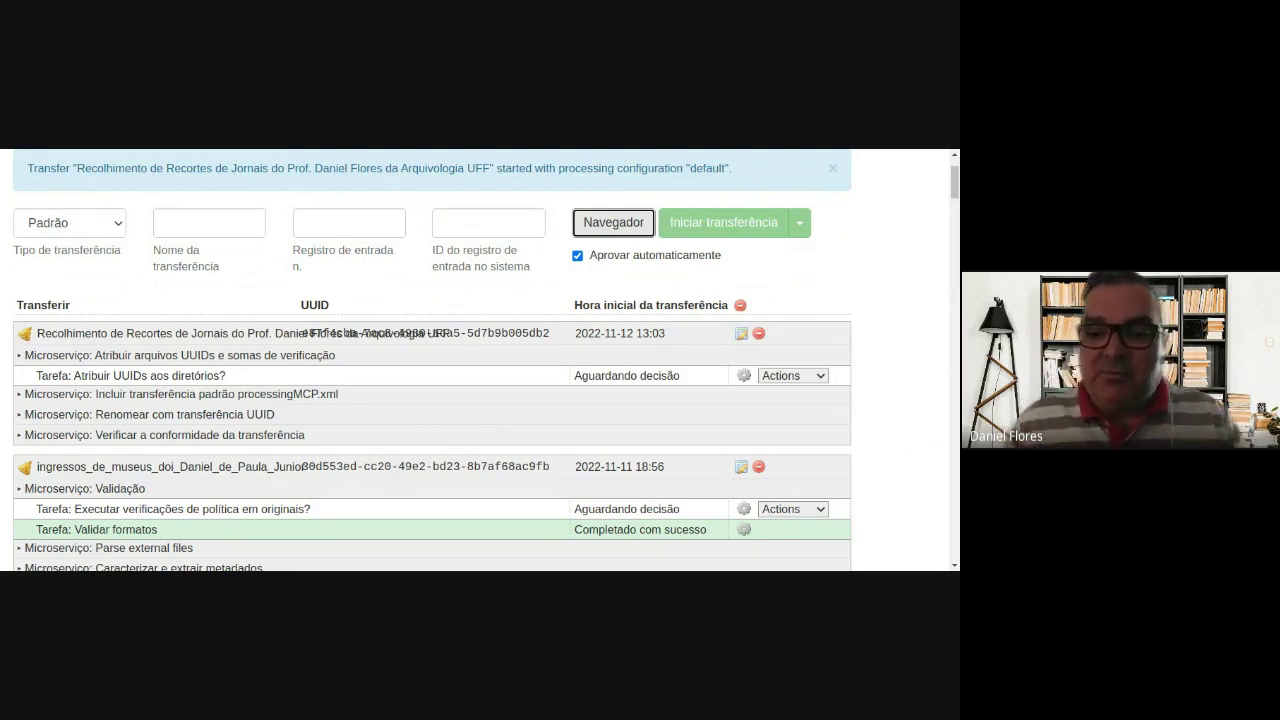
click(19, 440)
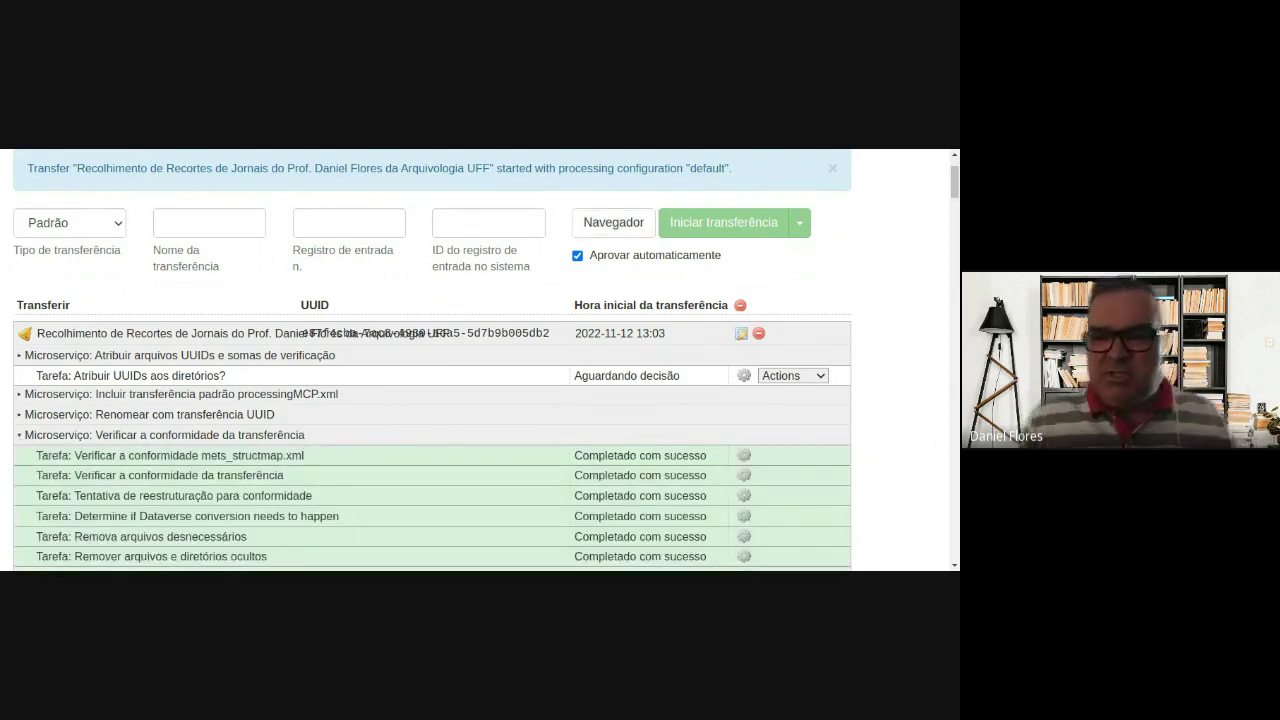
scroll(180, 492, down, 1)
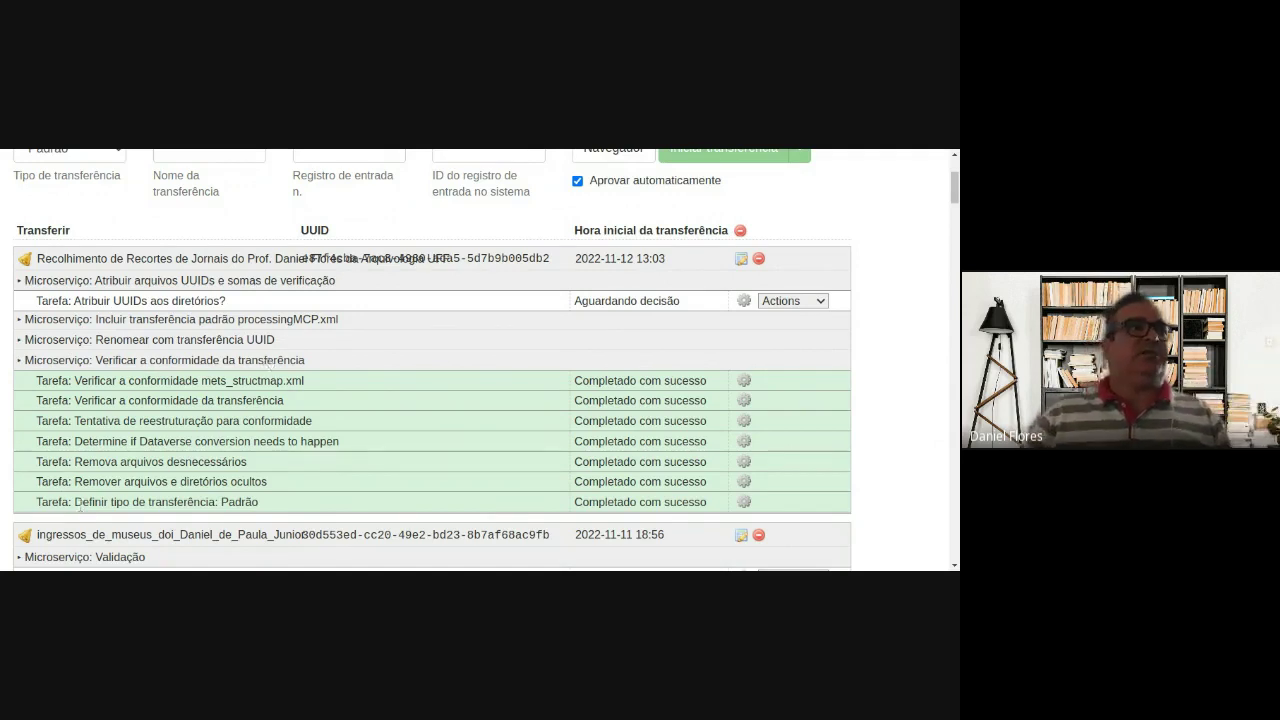
drag(48, 481, 74, 482)
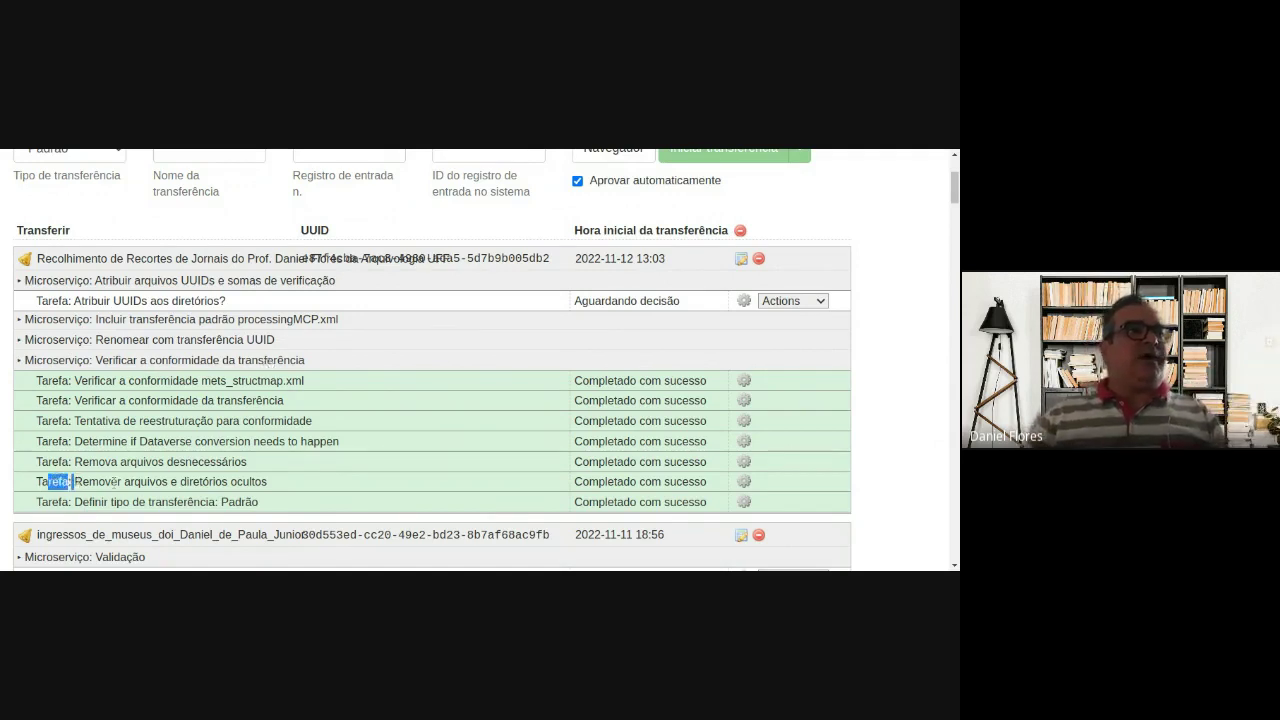
click(172, 481)
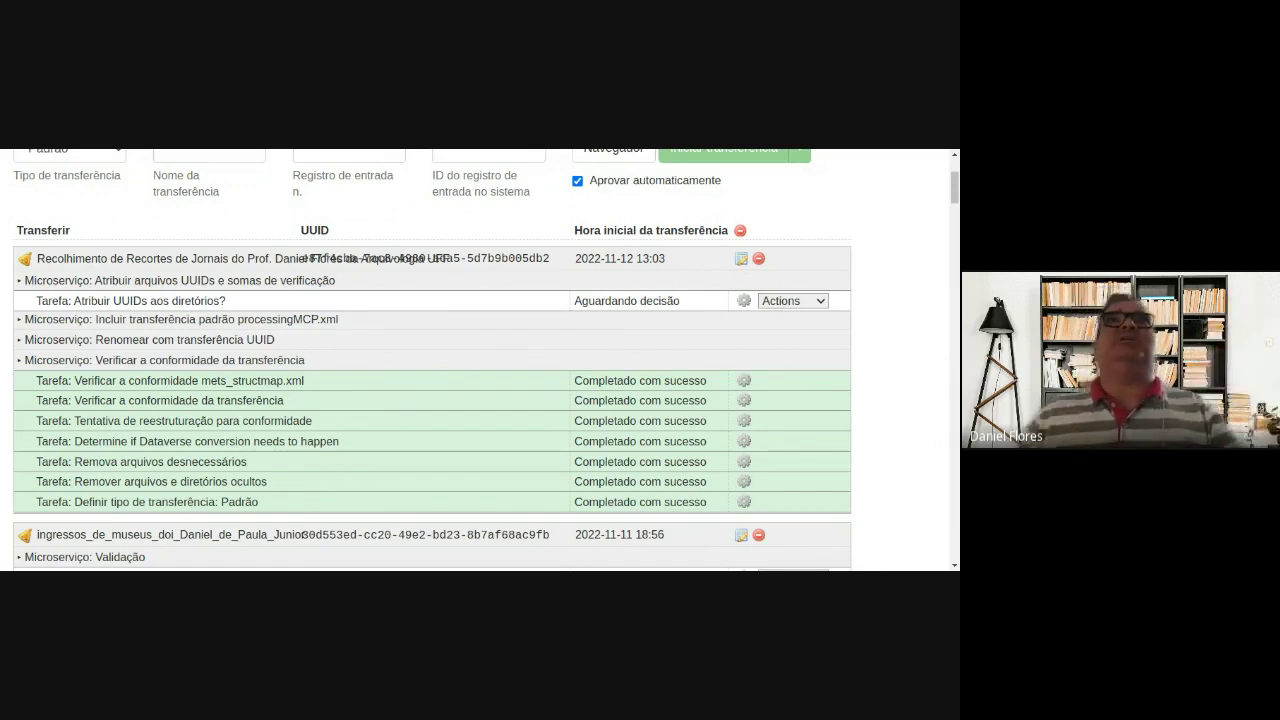
Step: Open the details of the task "Remover arquivos e diretórios ocultos", examine its times and module path, and return to the transfer list
click(743, 481)
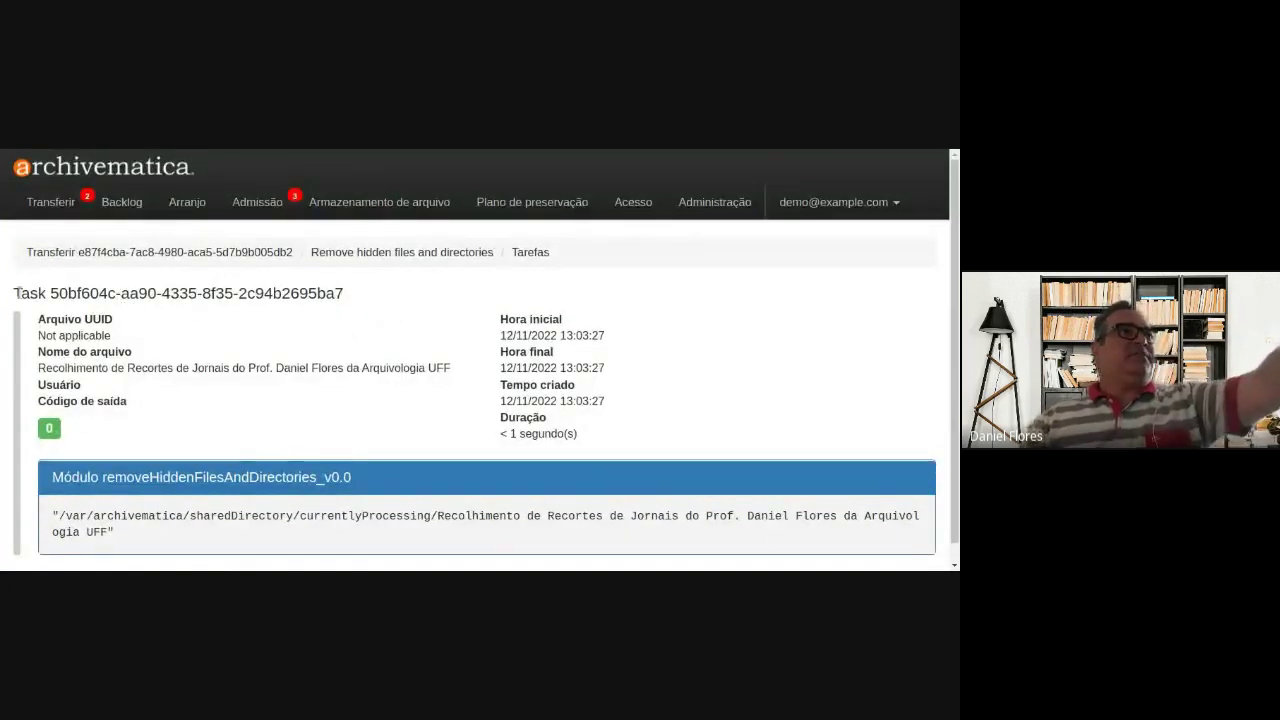
drag(20, 293, 161, 293)
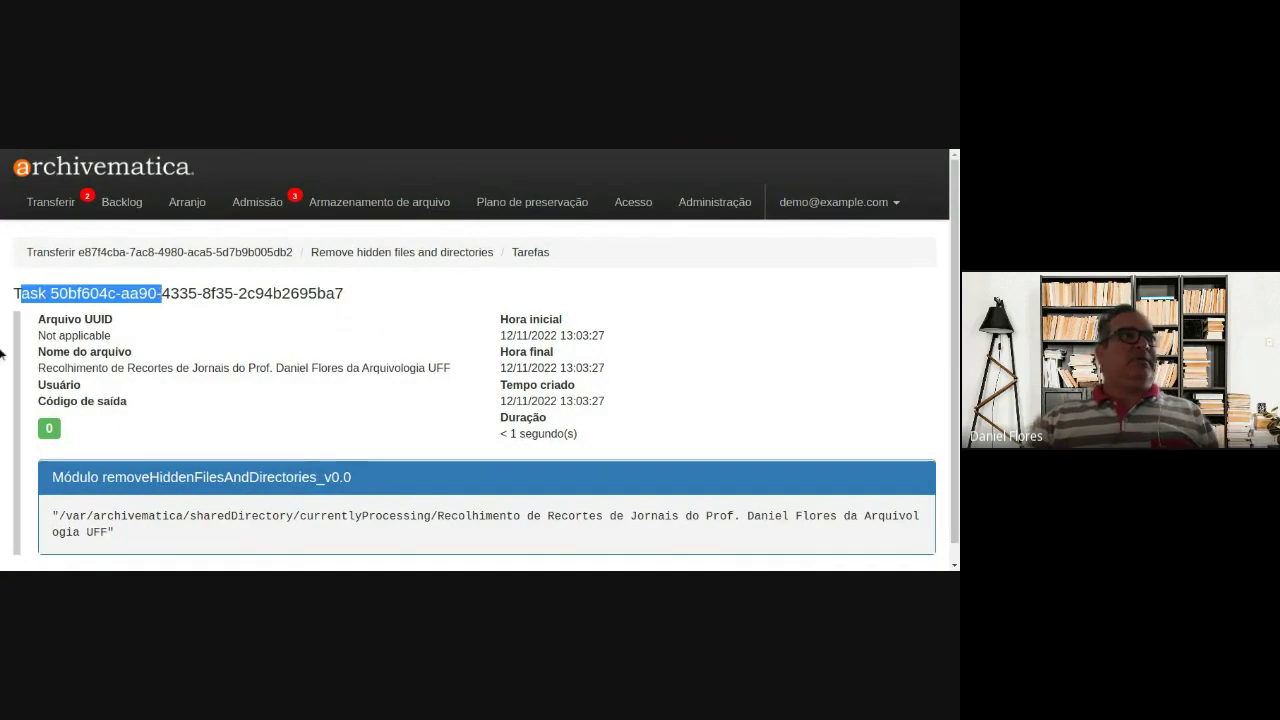
drag(58, 336, 148, 344)
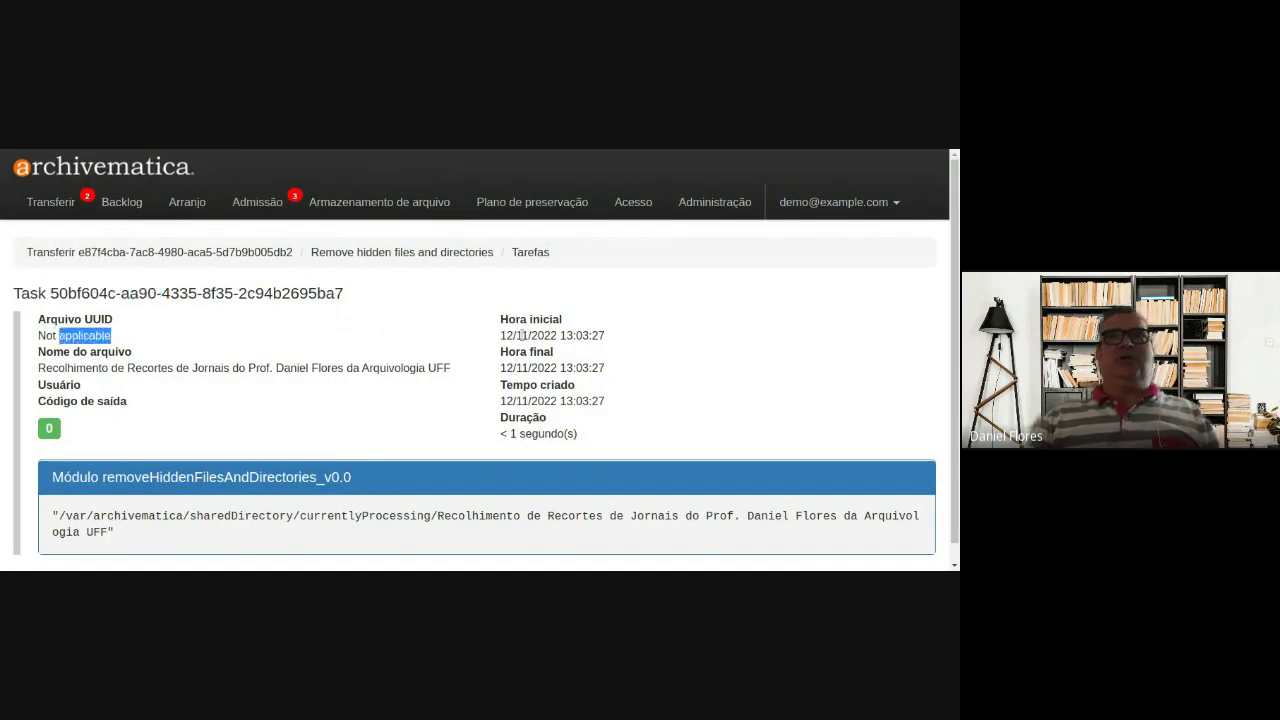
drag(520, 335, 598, 337)
scroll(339, 406, down, 1)
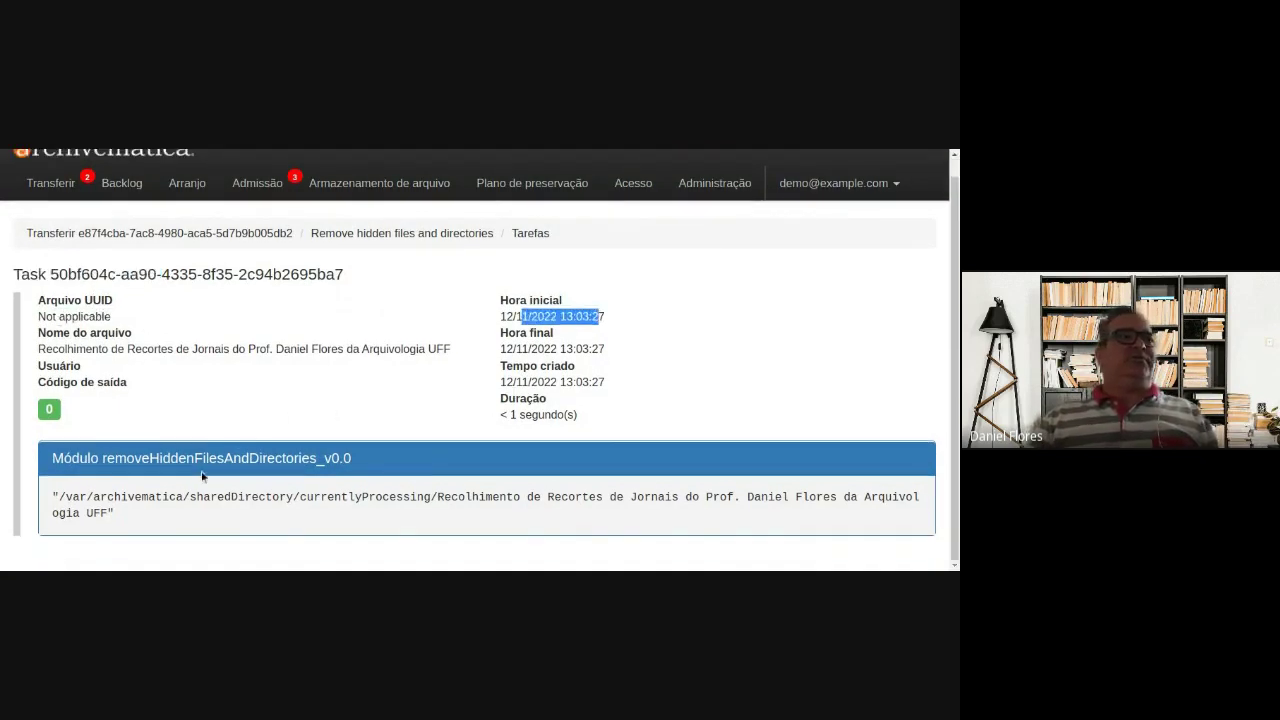
drag(118, 497, 437, 498)
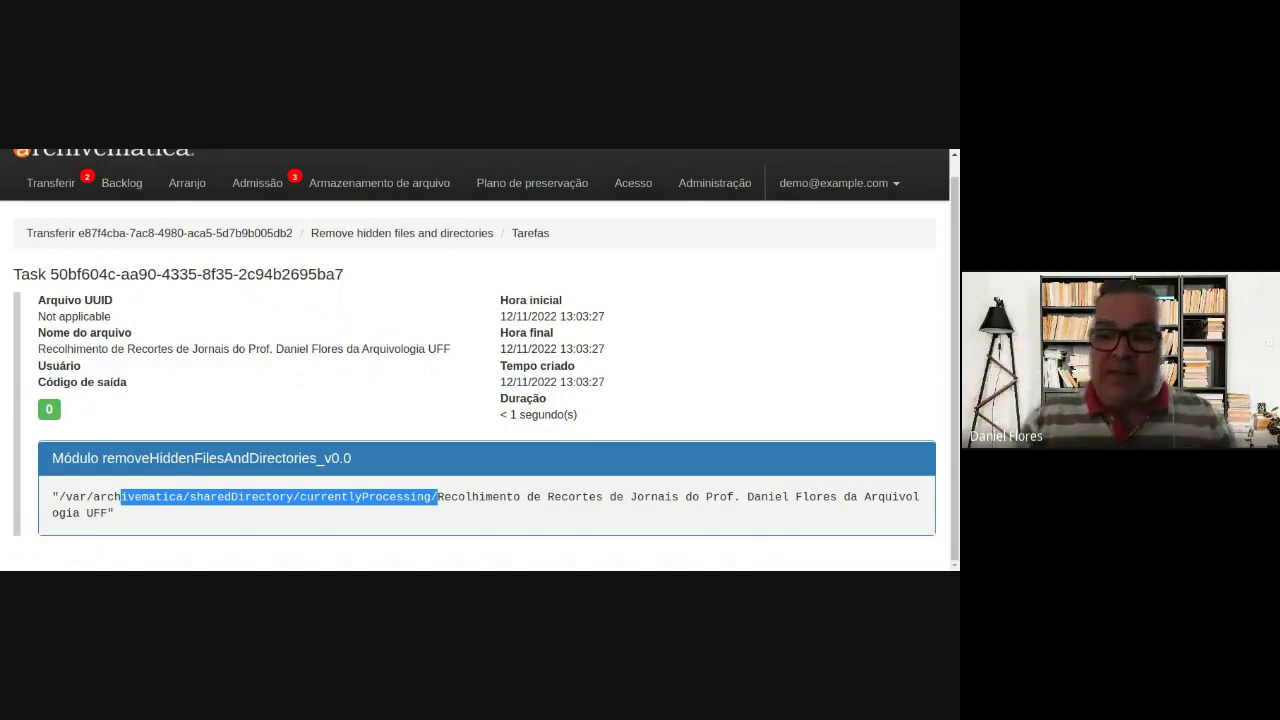
click(585, 153)
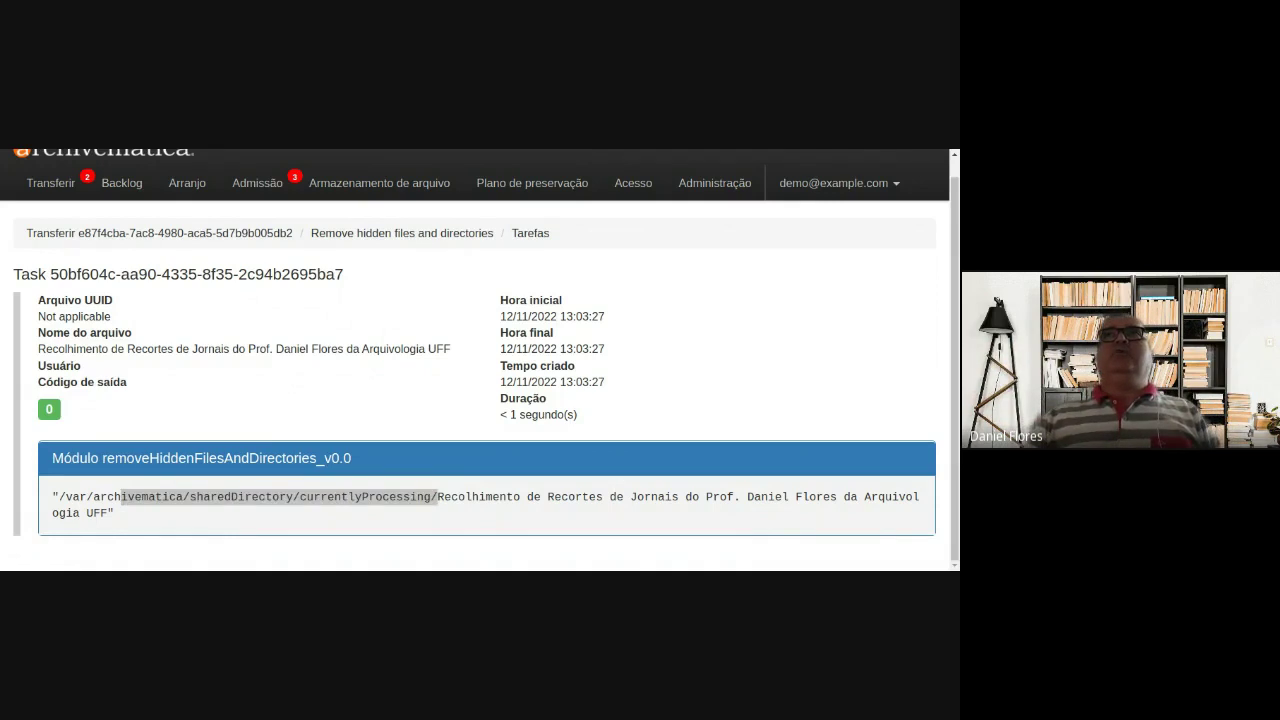
click(445, 152)
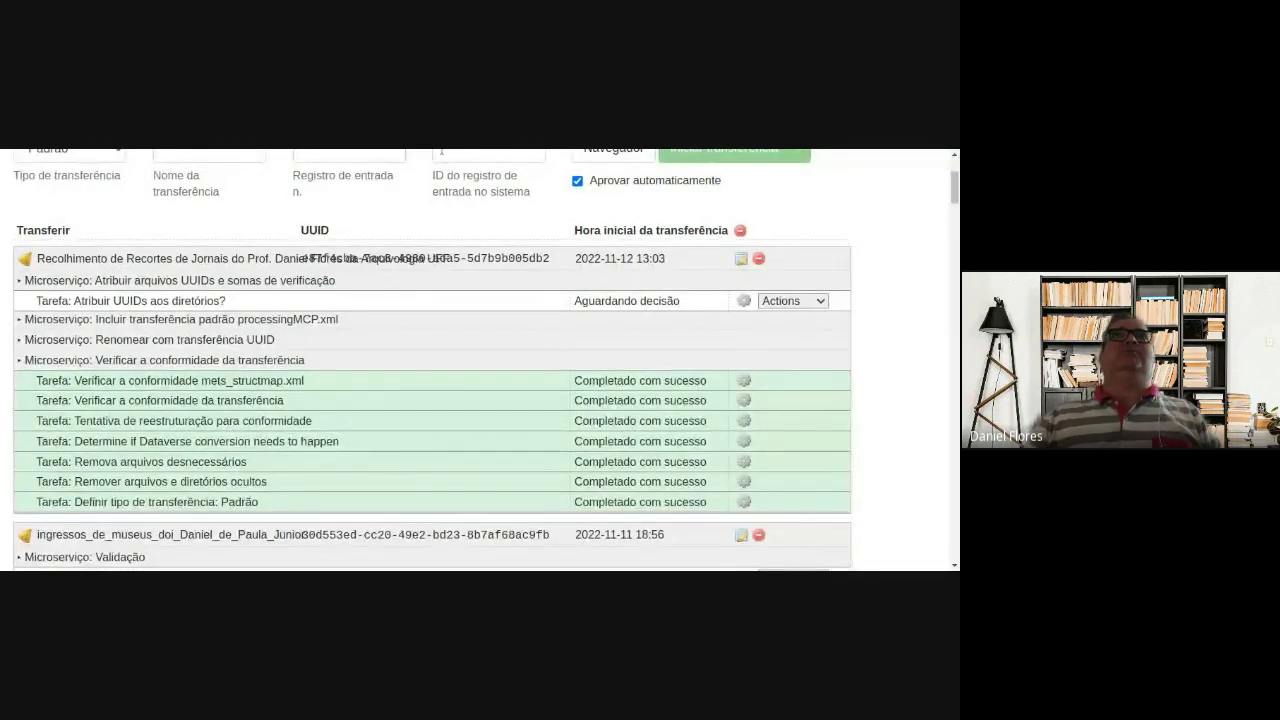
Step: Answer yes to scanning the directories for viruses and to performing file format identification for the newspaper clippings transfer
scroll(250, 370, up, 2)
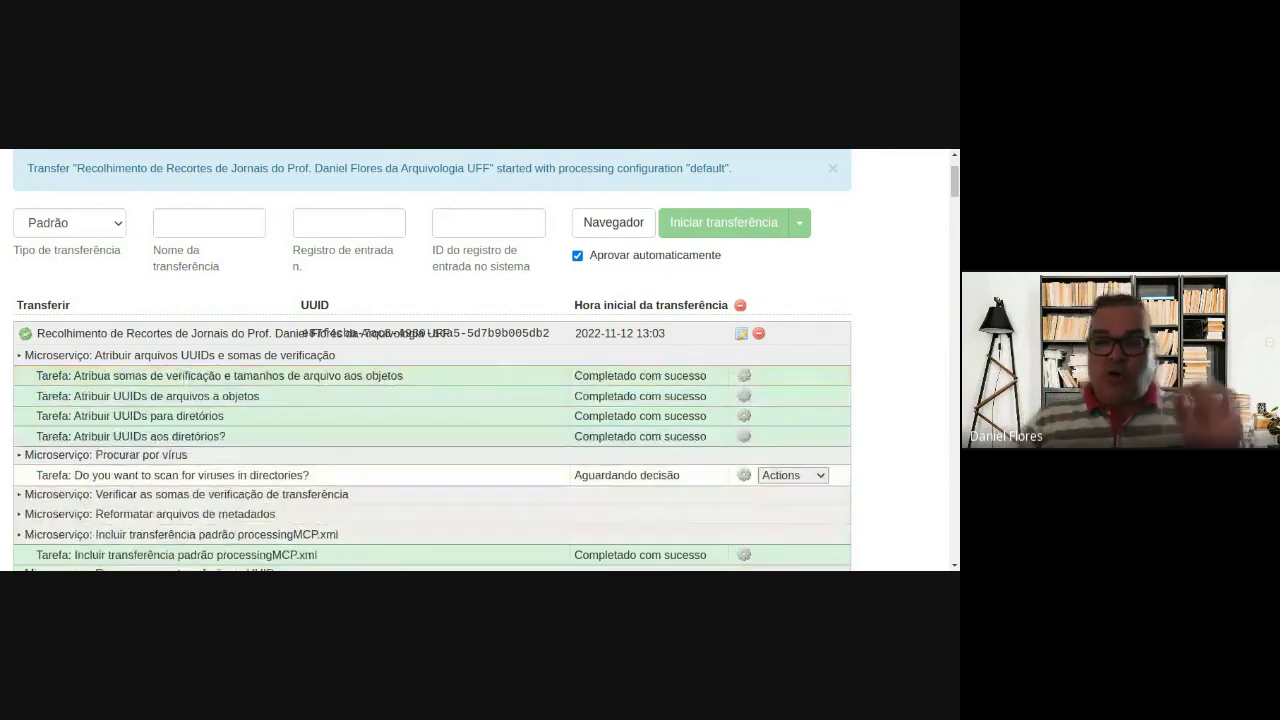
scroll(178, 433, down, 1)
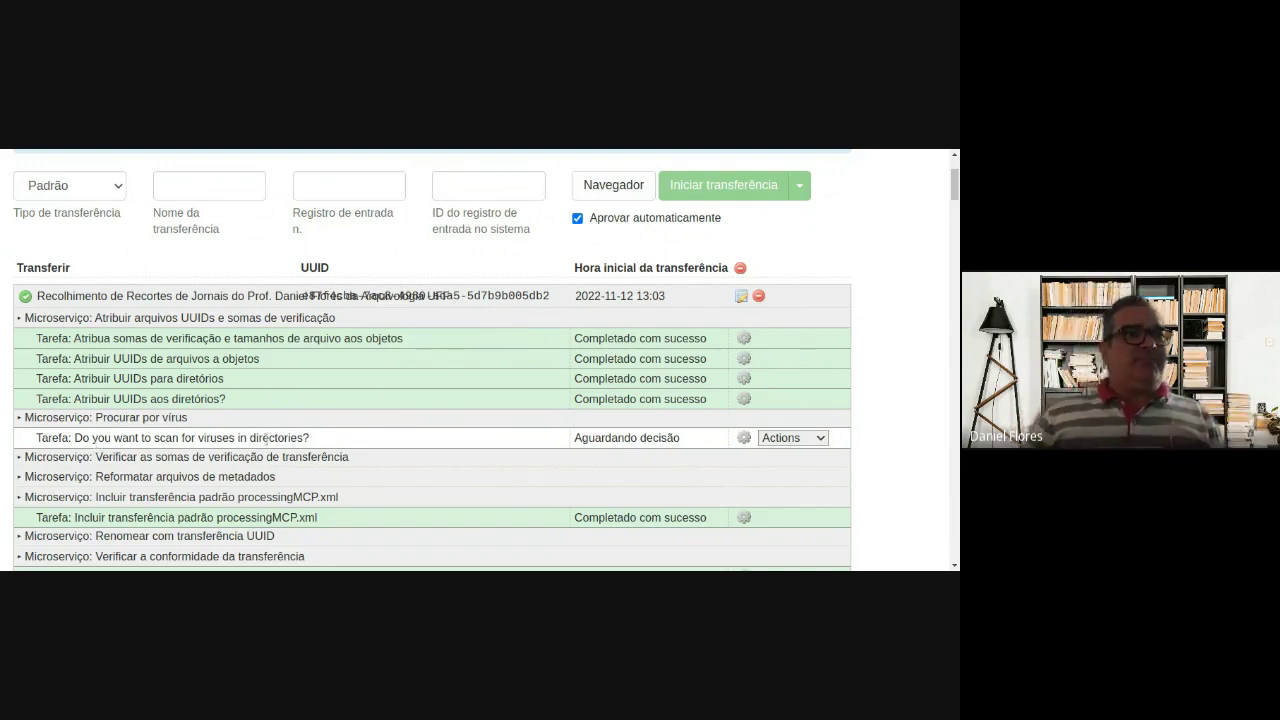
click(783, 437)
click(784, 473)
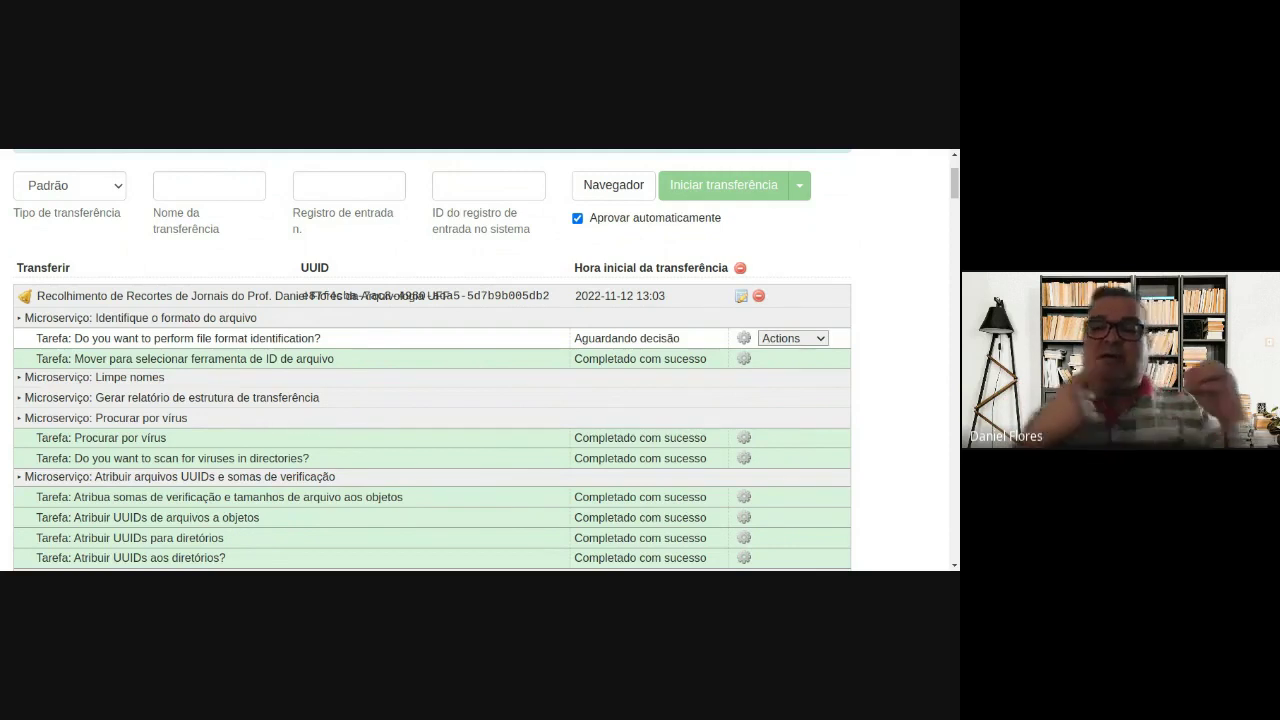
click(789, 338)
click(784, 364)
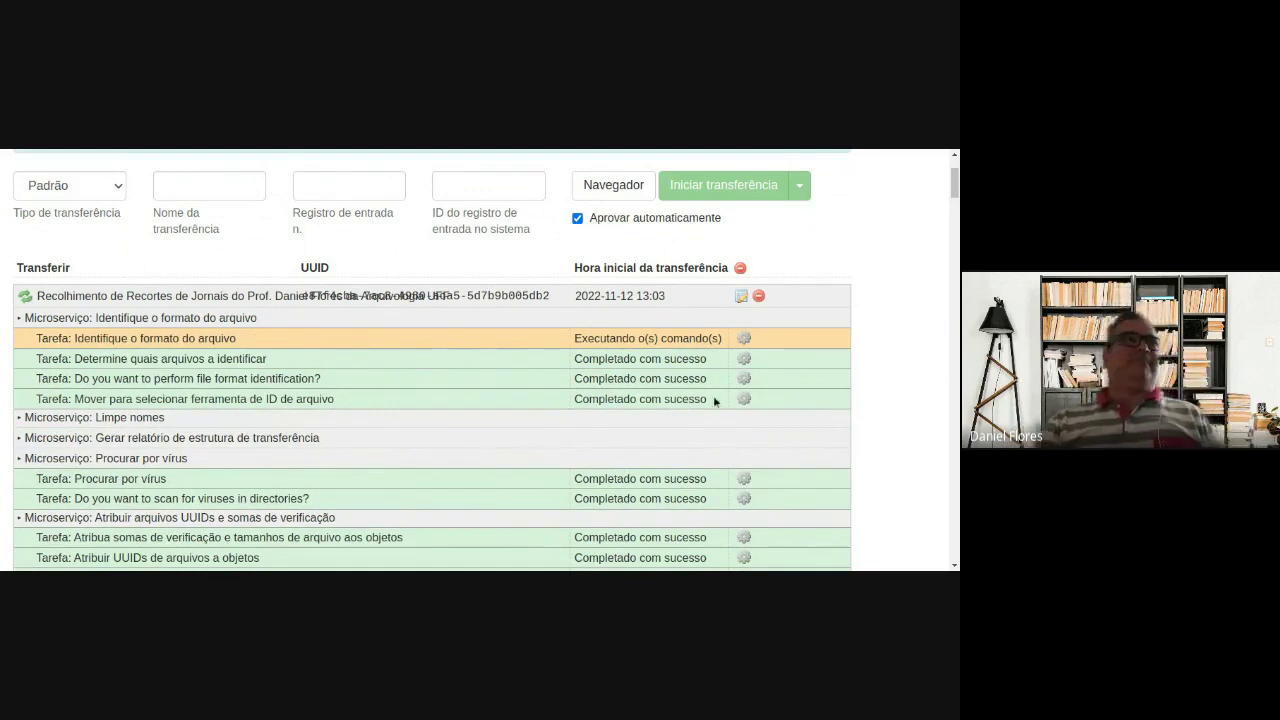
Step: Follow the transfer's microservices up to validation and open its detail page to look over the microservices, rights and metadata sections
scroll(268, 455, up, 1)
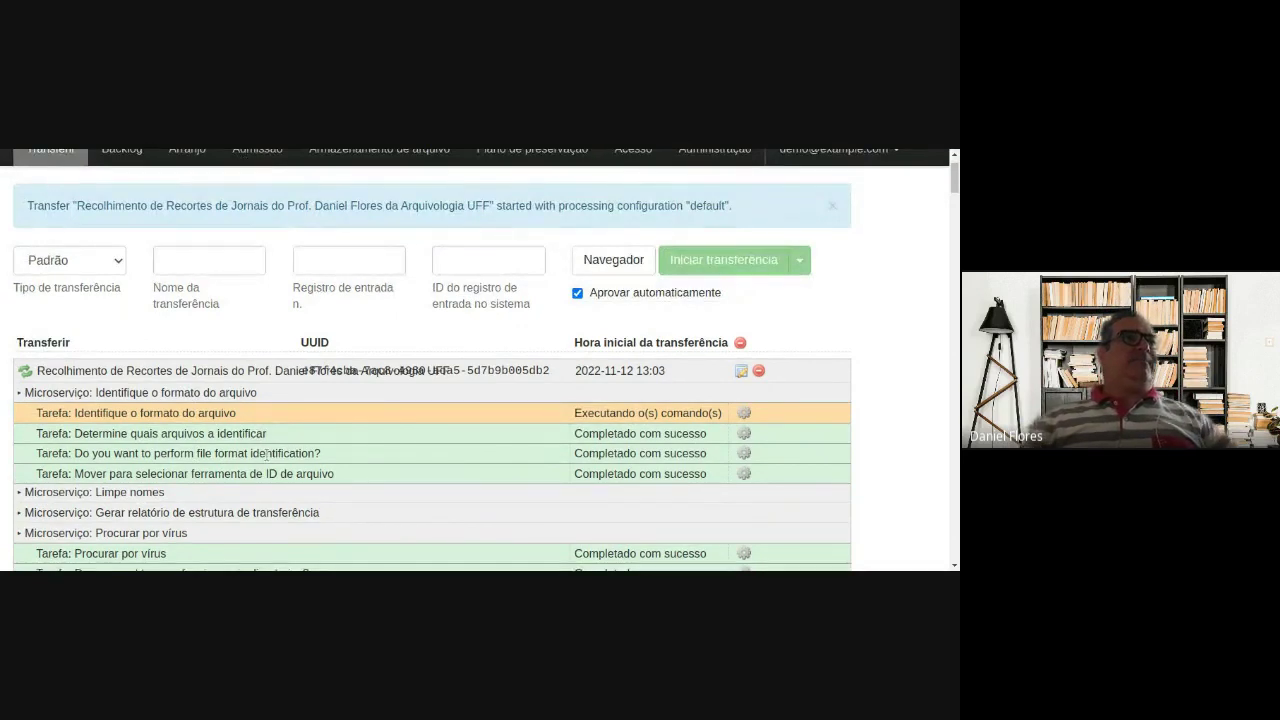
scroll(278, 428, down, 1)
scroll(278, 428, down, 1)
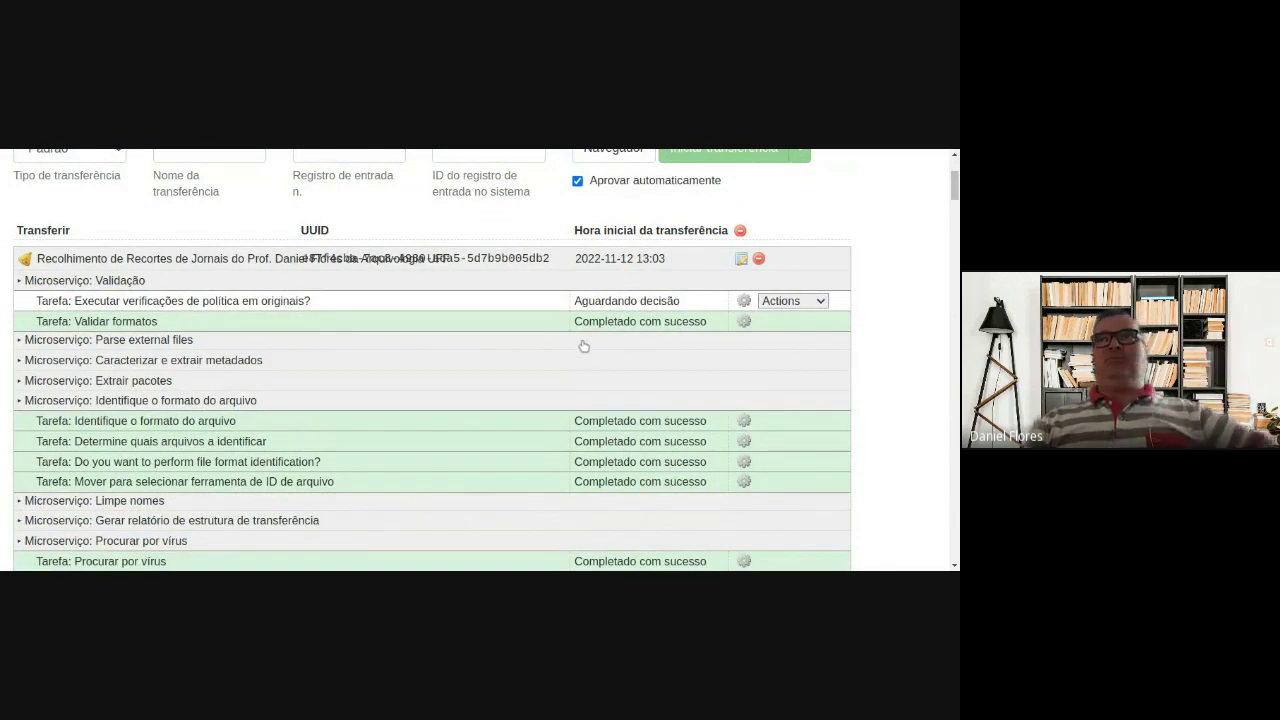
scroll(680, 350, up, 1)
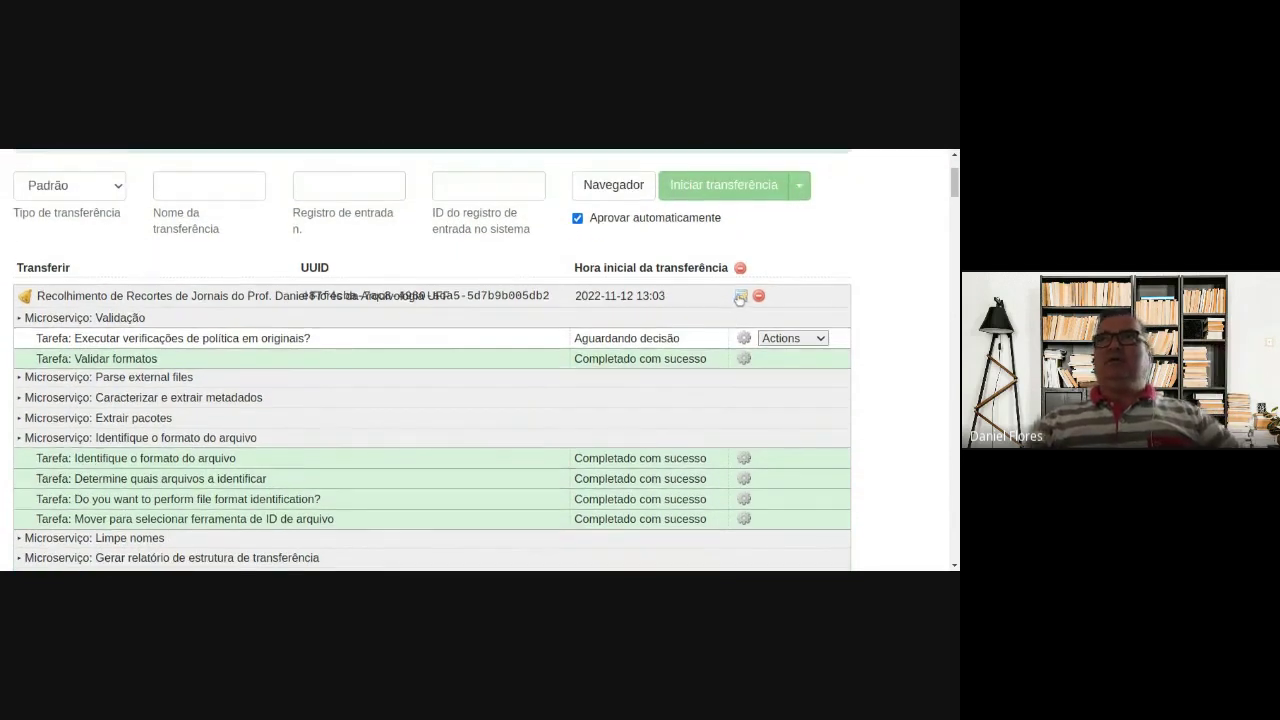
click(742, 297)
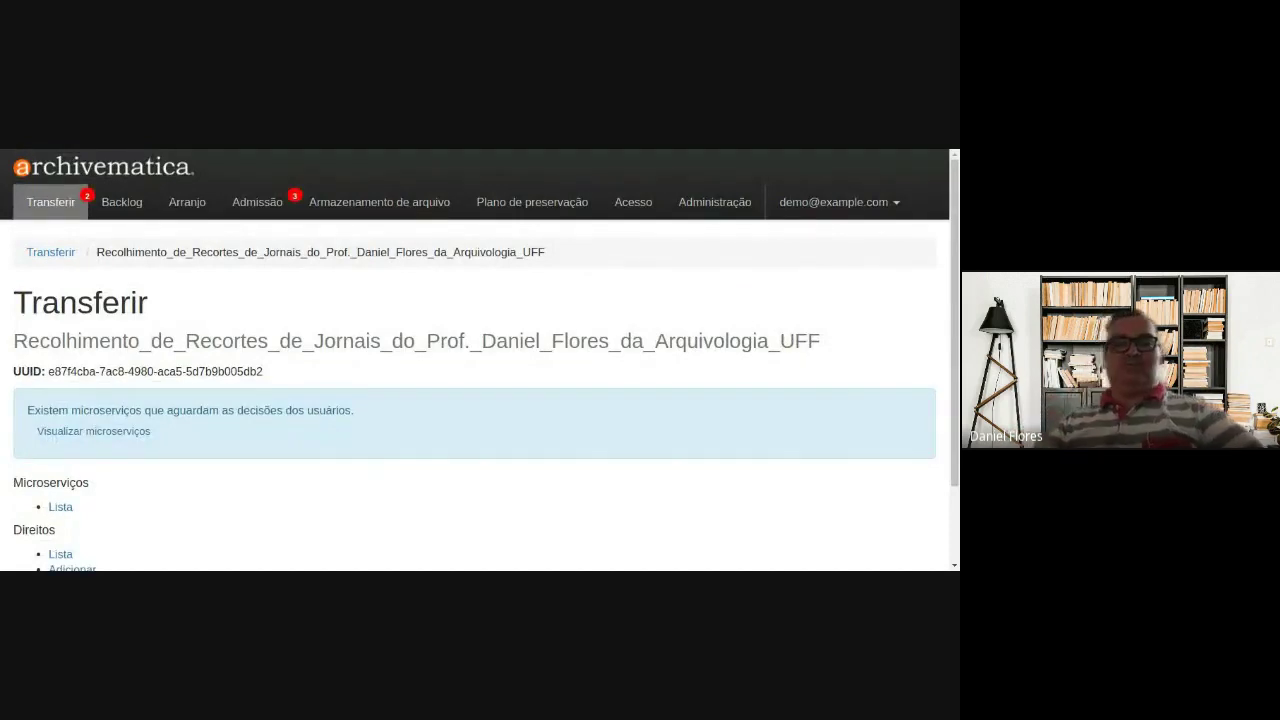
click(43, 151)
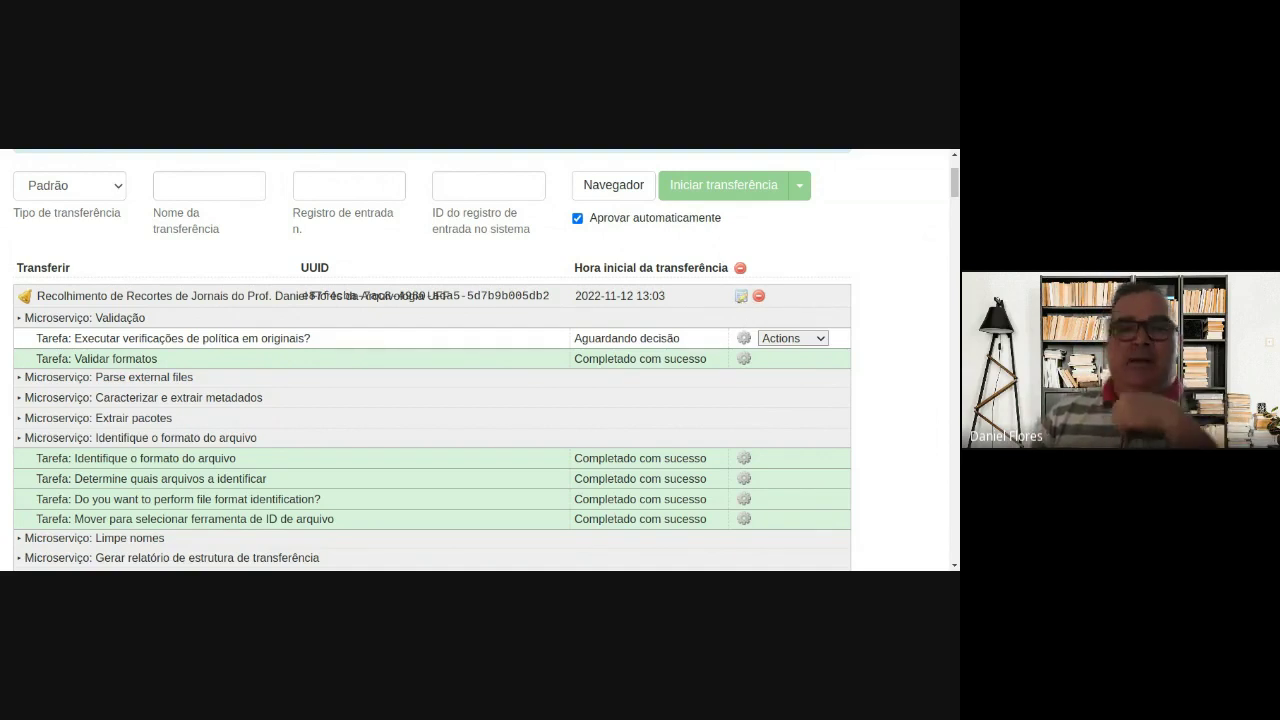
click(740, 297)
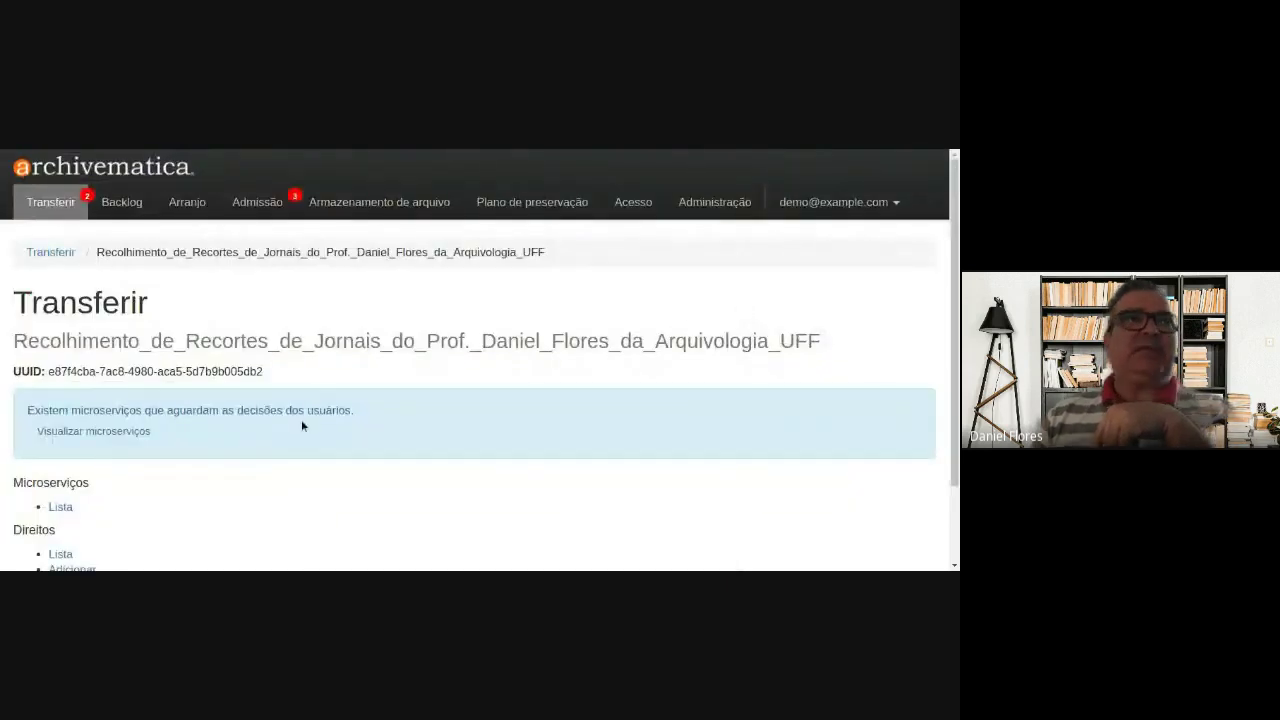
scroll(222, 415, down, 2)
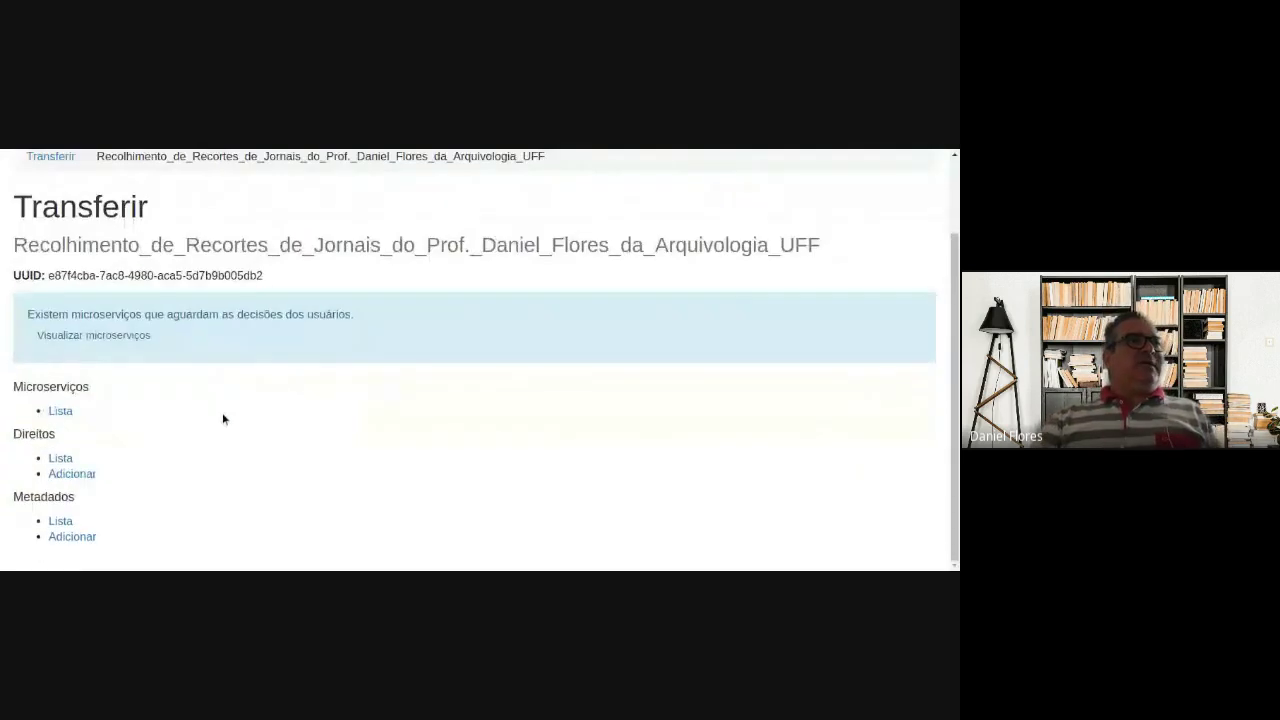
Step: Open the transfer's microservices list, examine the status of every task, and return to the detail page
drag(22, 387, 96, 392)
click(58, 411)
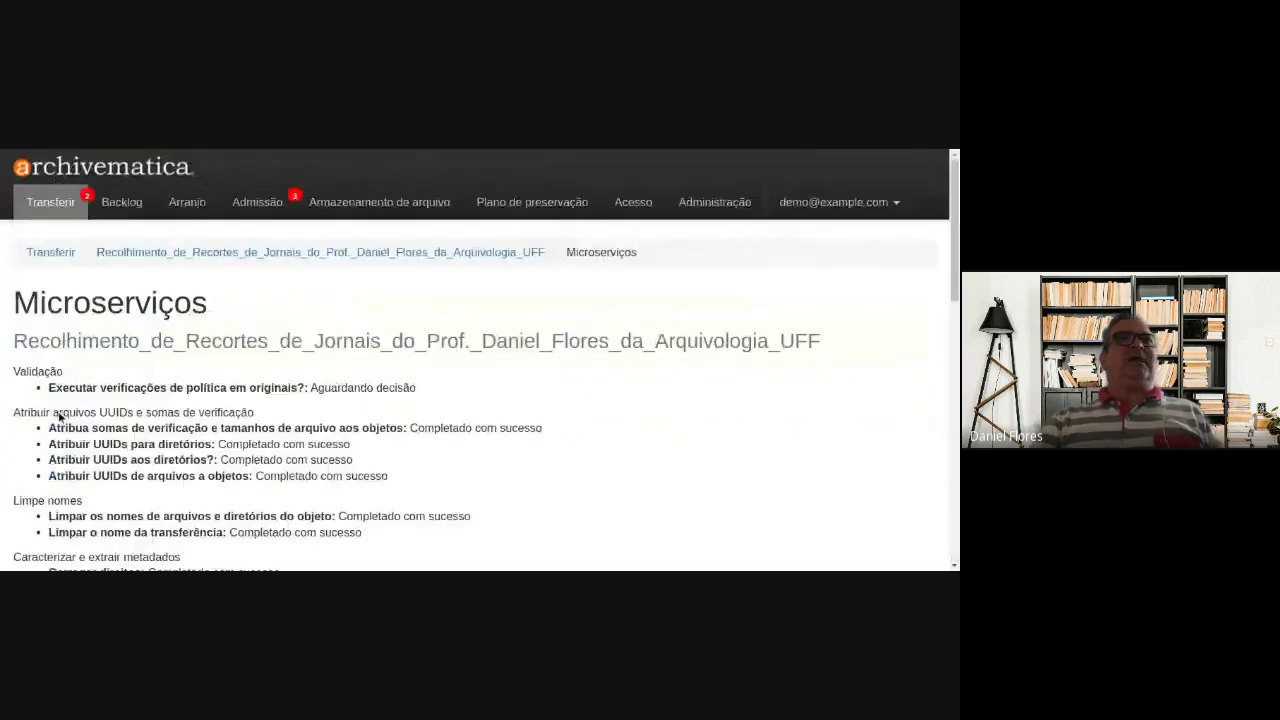
scroll(288, 453, down, 10)
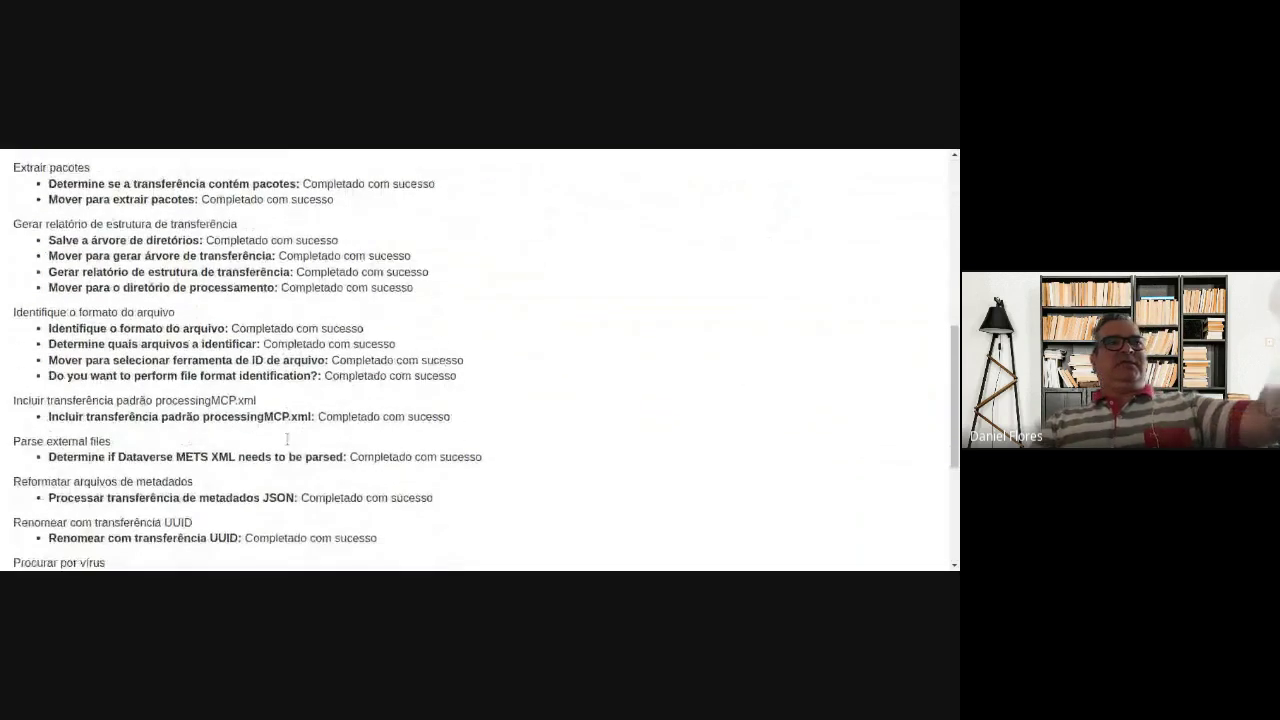
scroll(288, 453, down, 2)
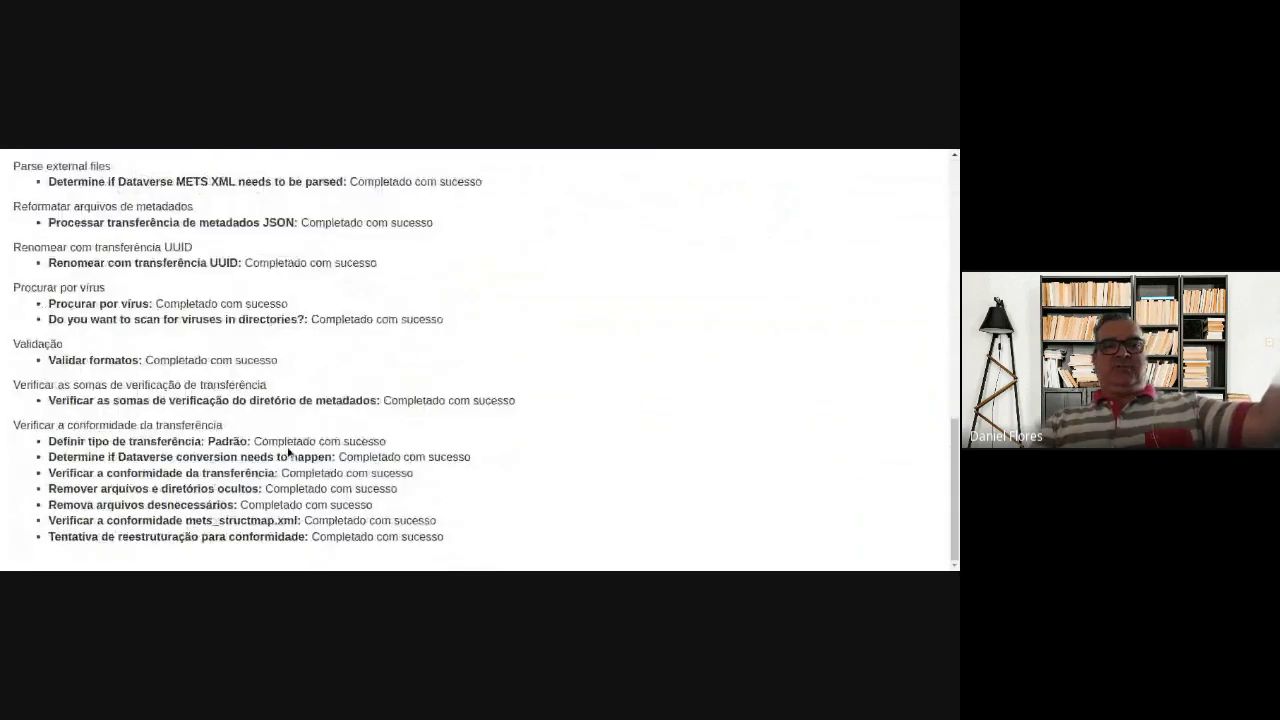
click(2, 153)
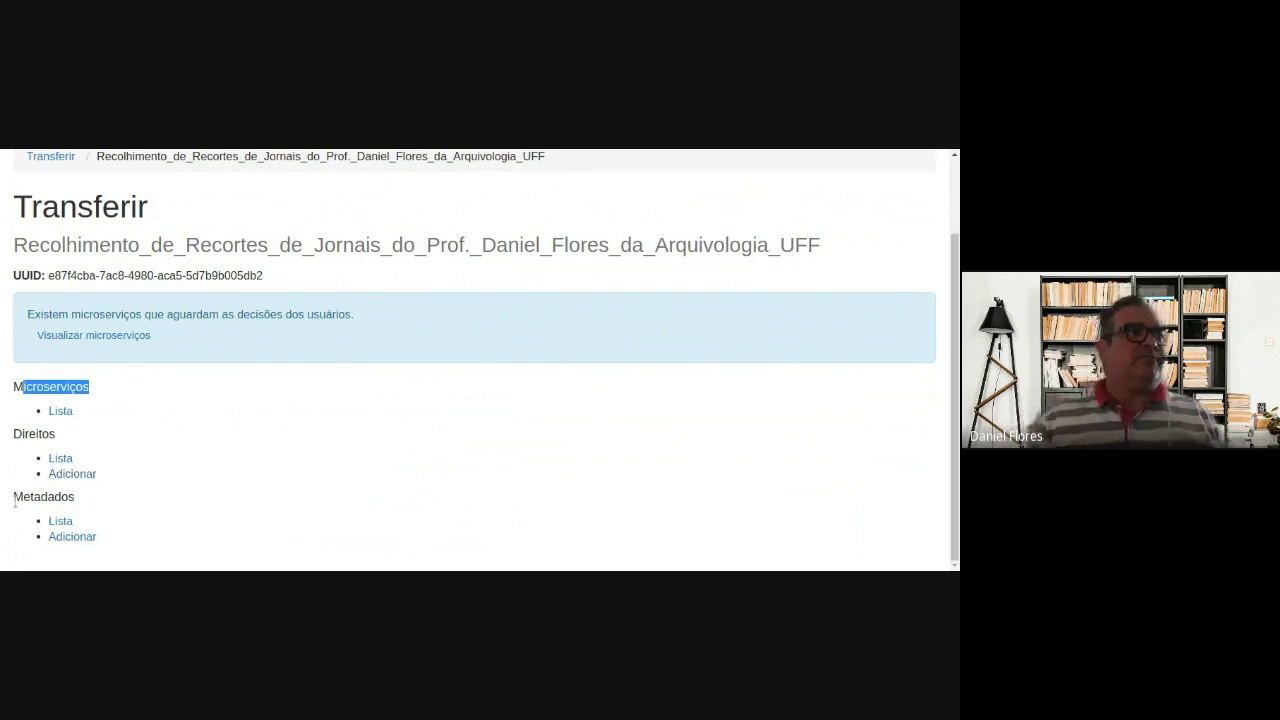
Step: View the transfer's metadata list and return to the detail page
drag(30, 496, 89, 496)
click(60, 521)
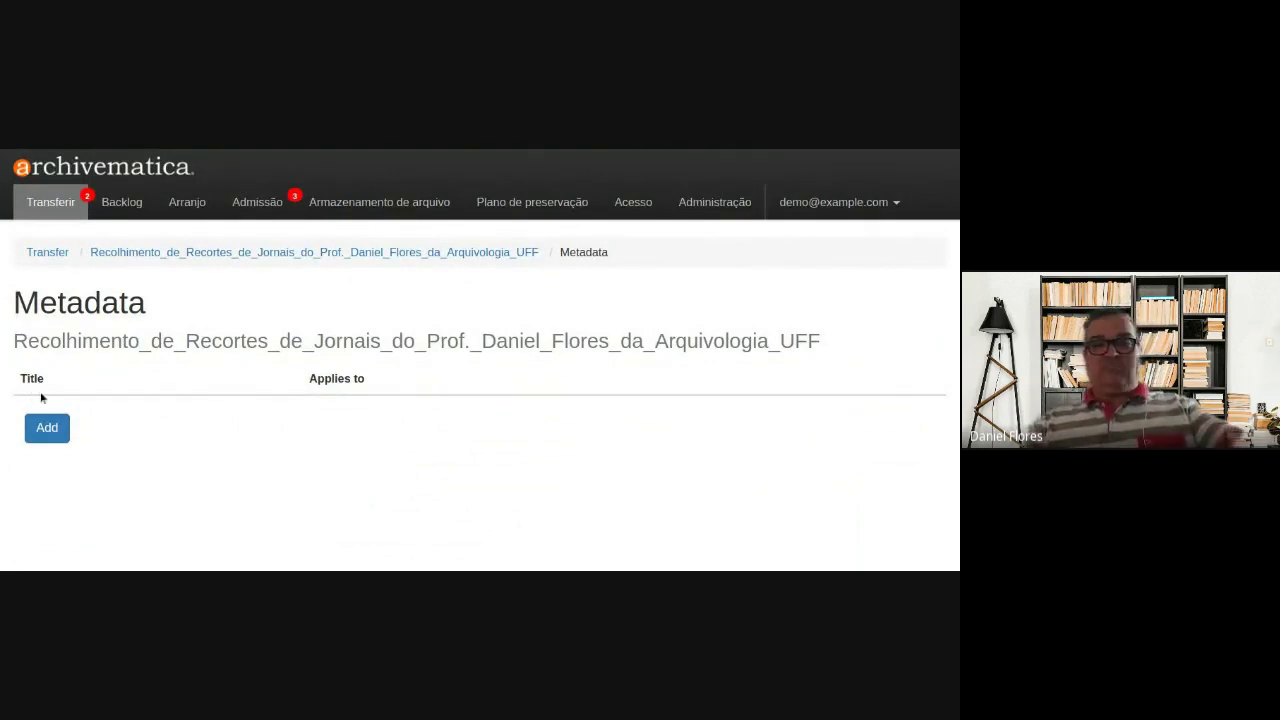
key(alt+Left)
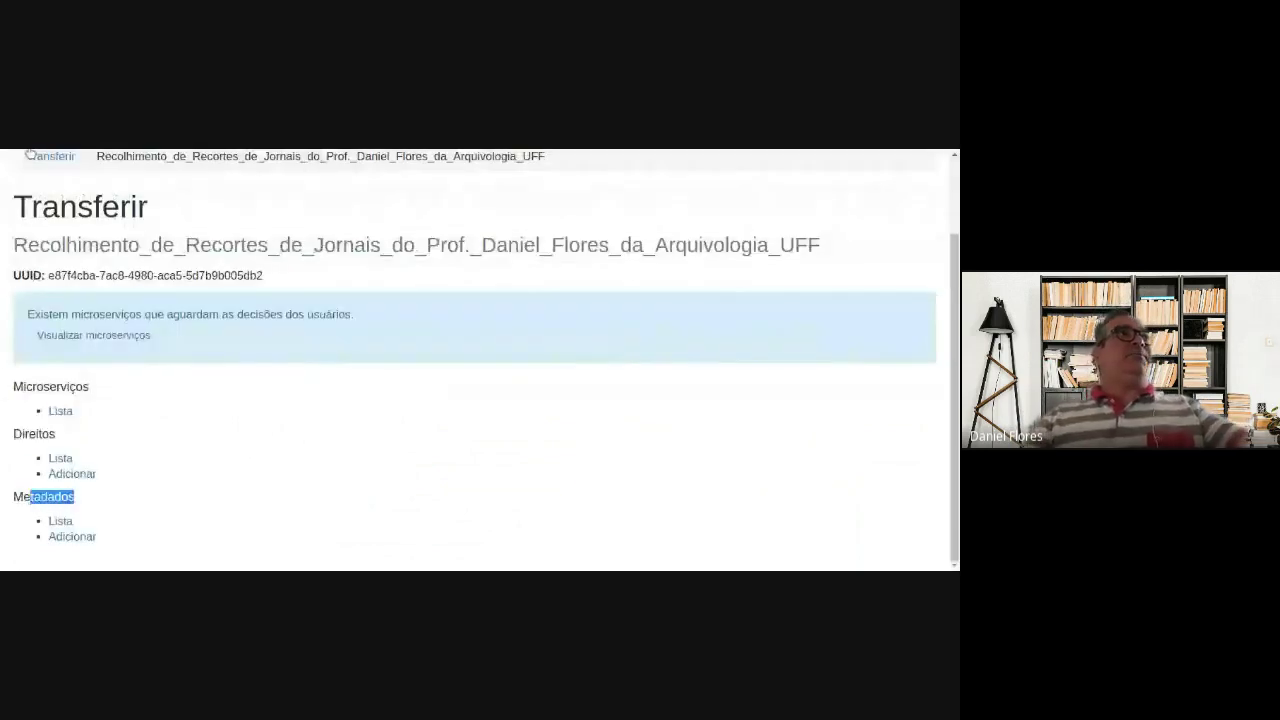
Step: Start a new metadata record for the newspaper clippings transfer and enter the professor's name as the Creator
click(74, 537)
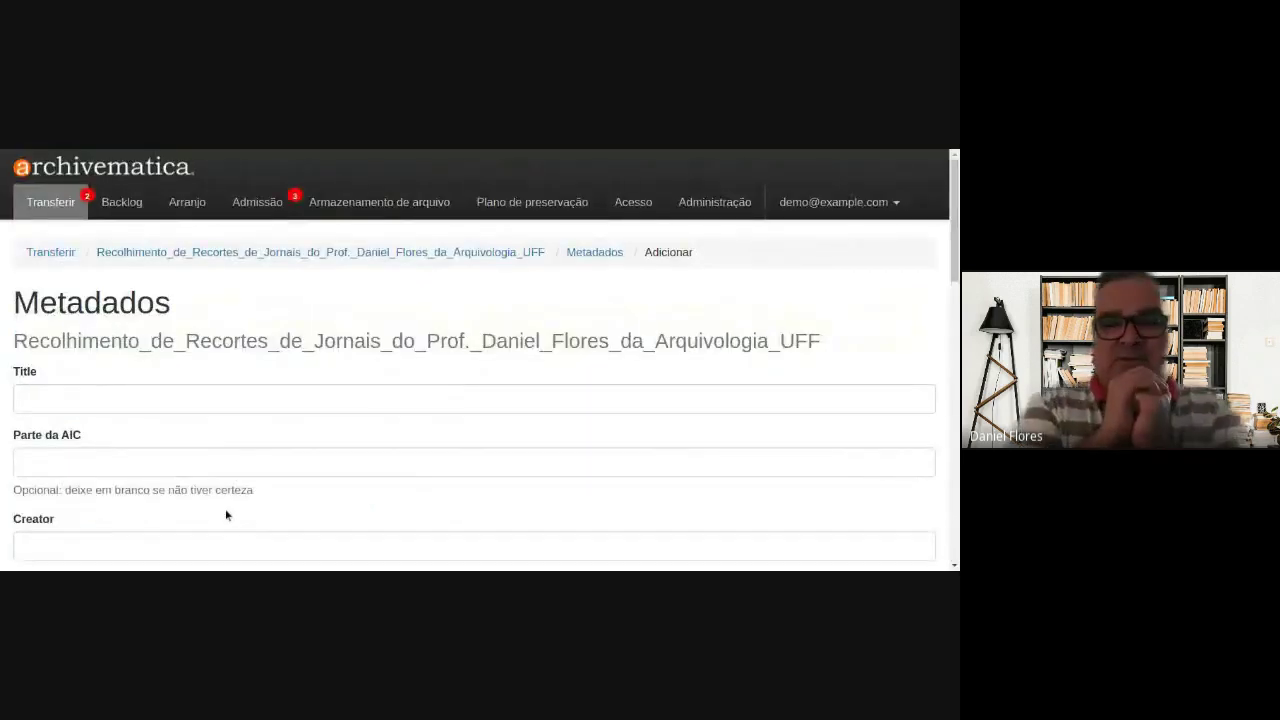
scroll(134, 414, down, 3)
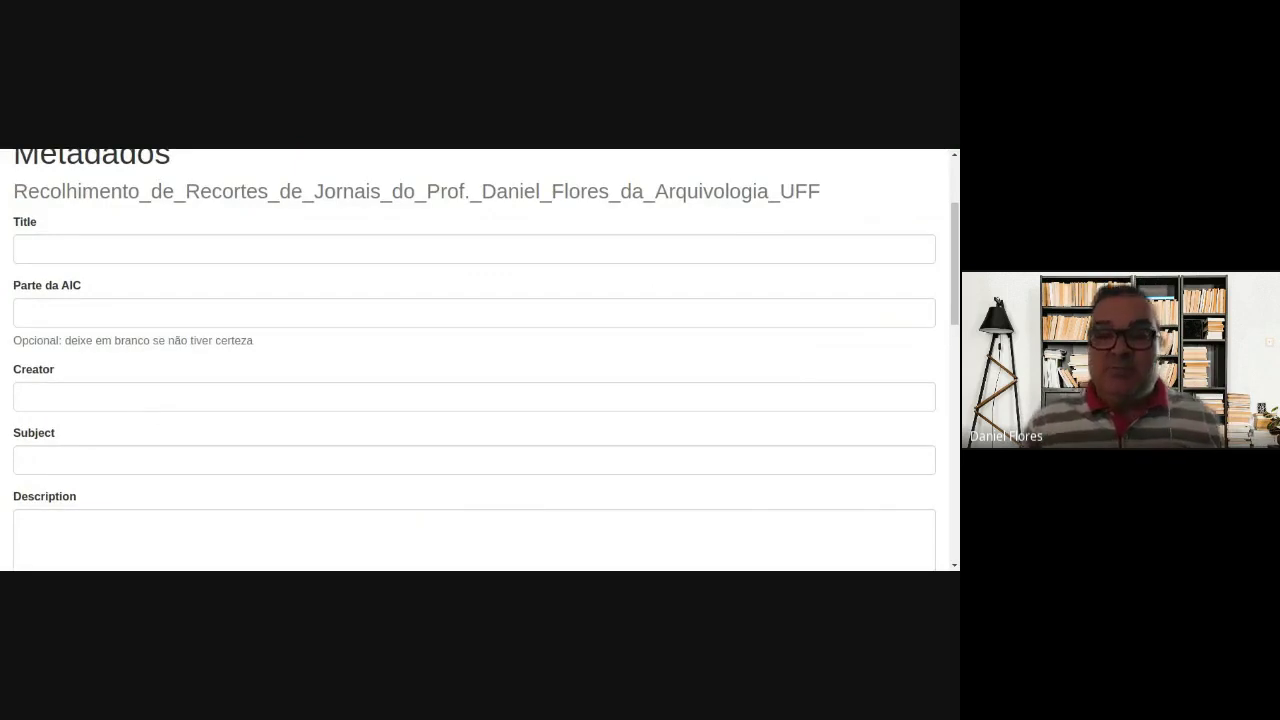
click(56, 248)
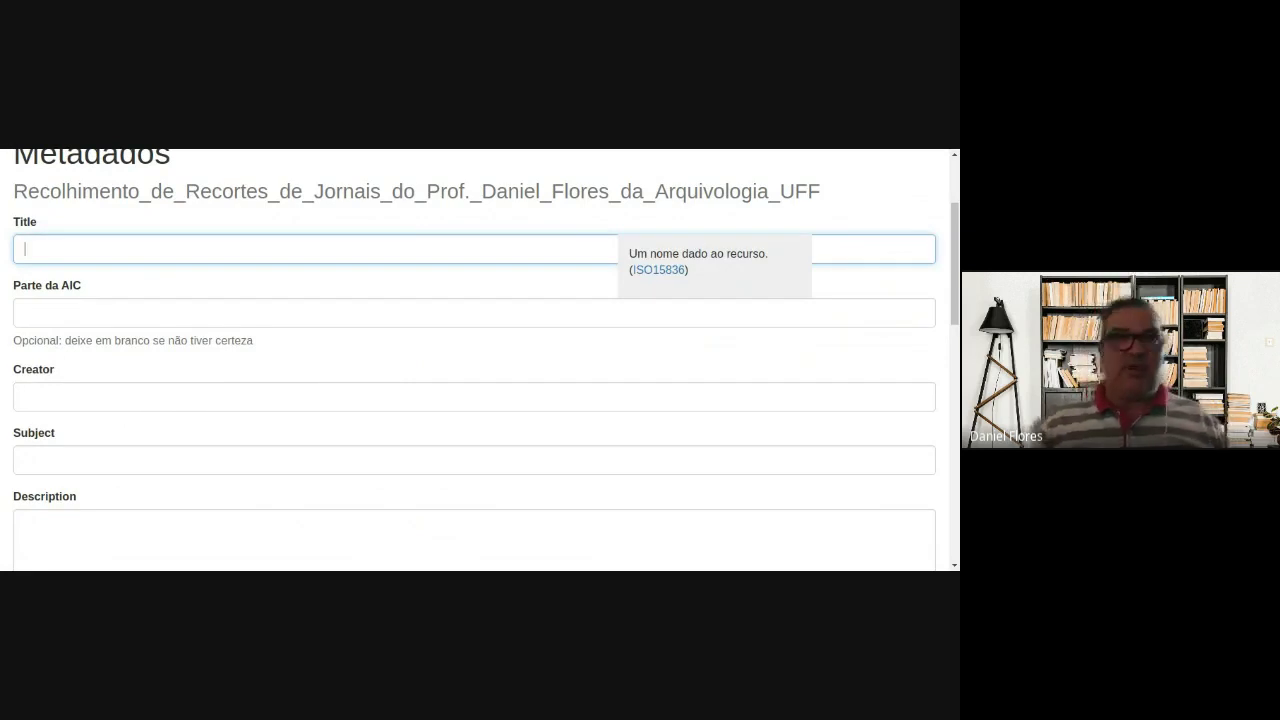
click(78, 396)
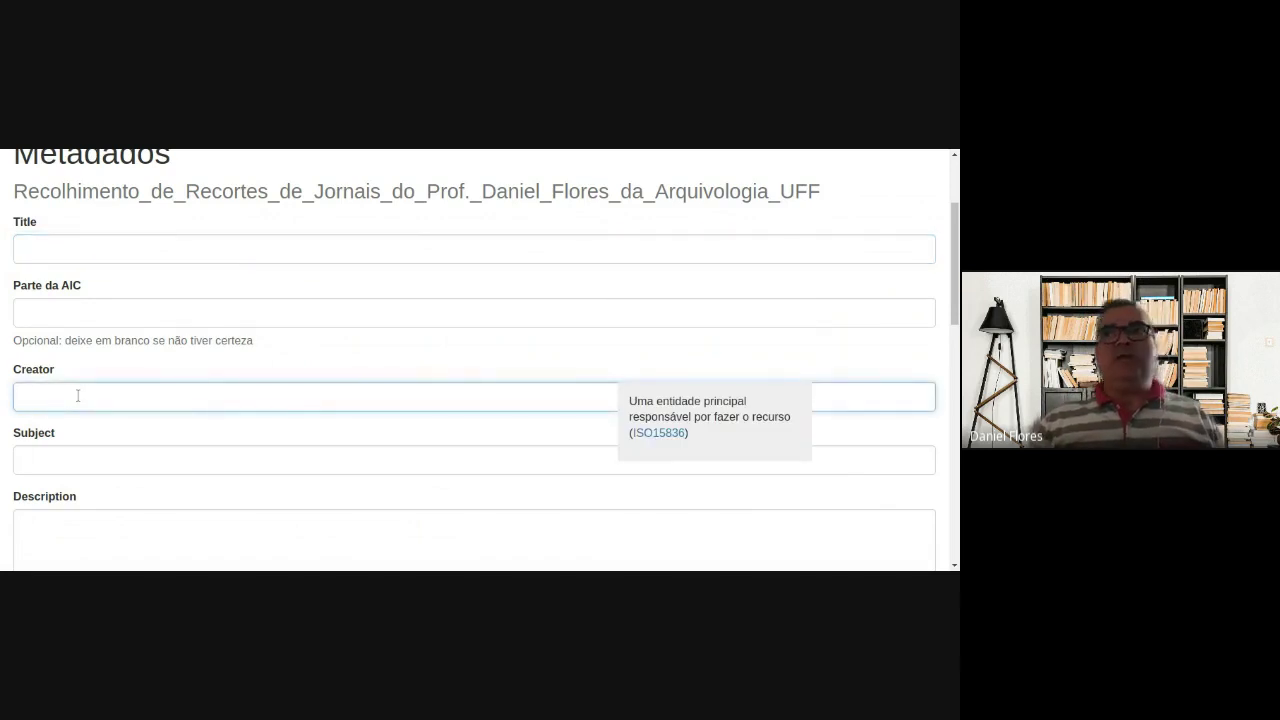
text(Prof. Daniel )
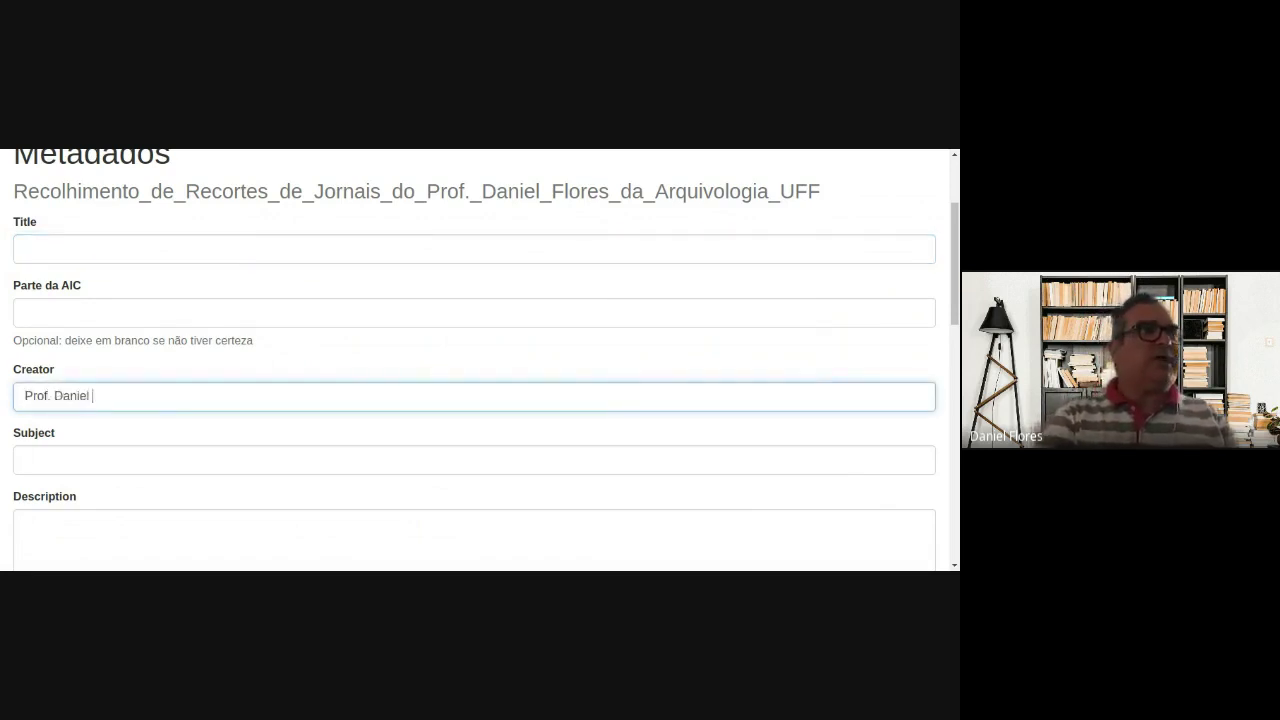
text(Flores)
Step: Set the record's Subject to "Recortes de Jornal do Acervo Privado do Prof." followed by the professor's name
click(58, 463)
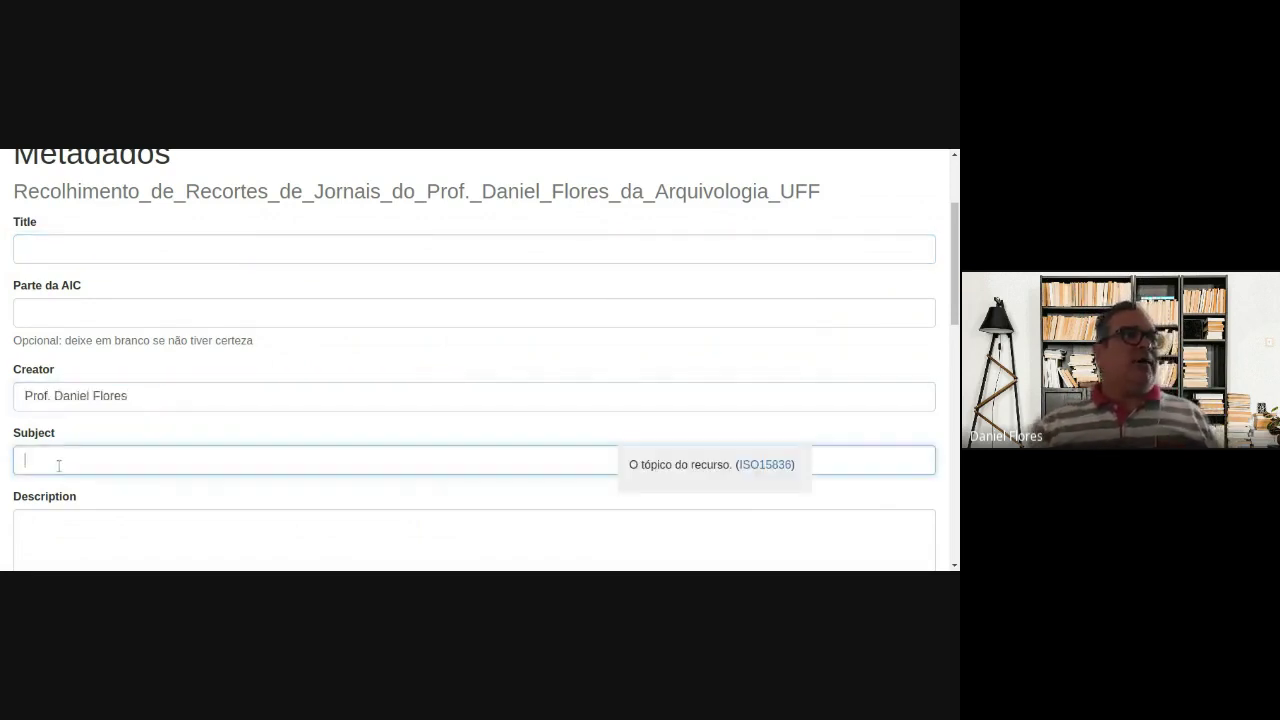
text(Re)
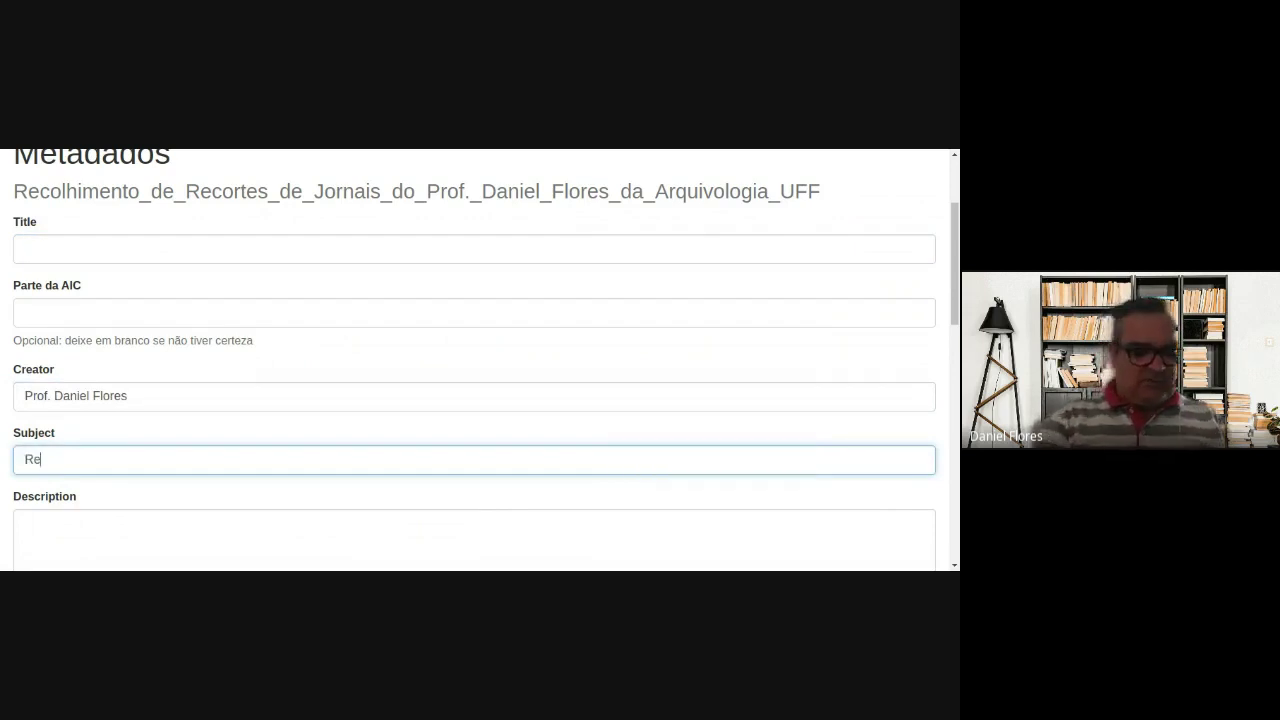
text(cortes de Jorna)
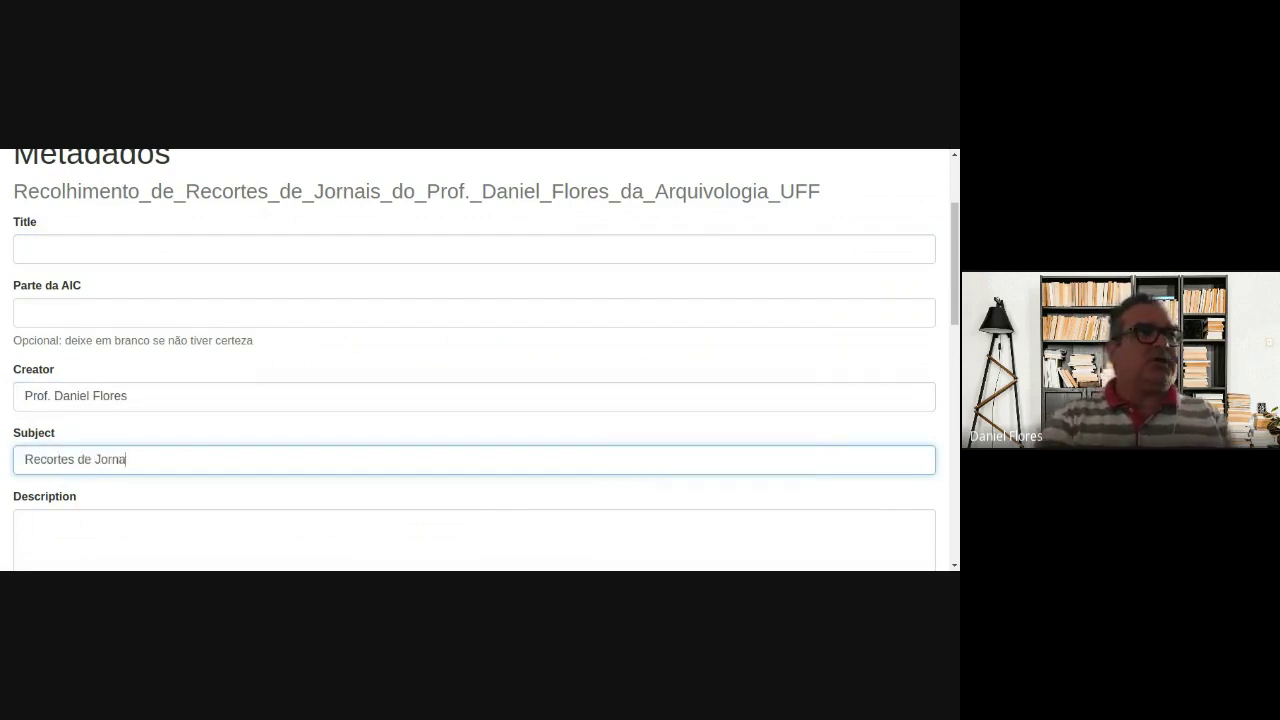
text(l do ace)
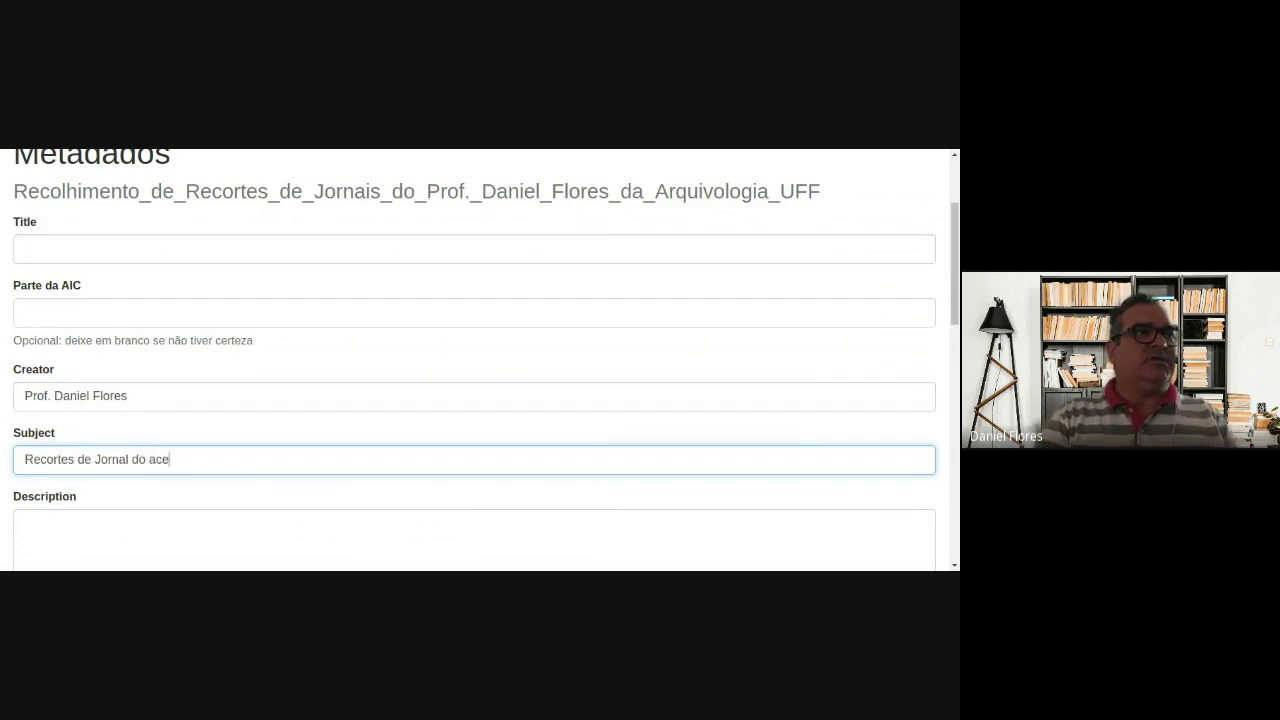
key(BackSpace)
key(BackSpace)
key(BackSpace)
text(Acervo Pri)
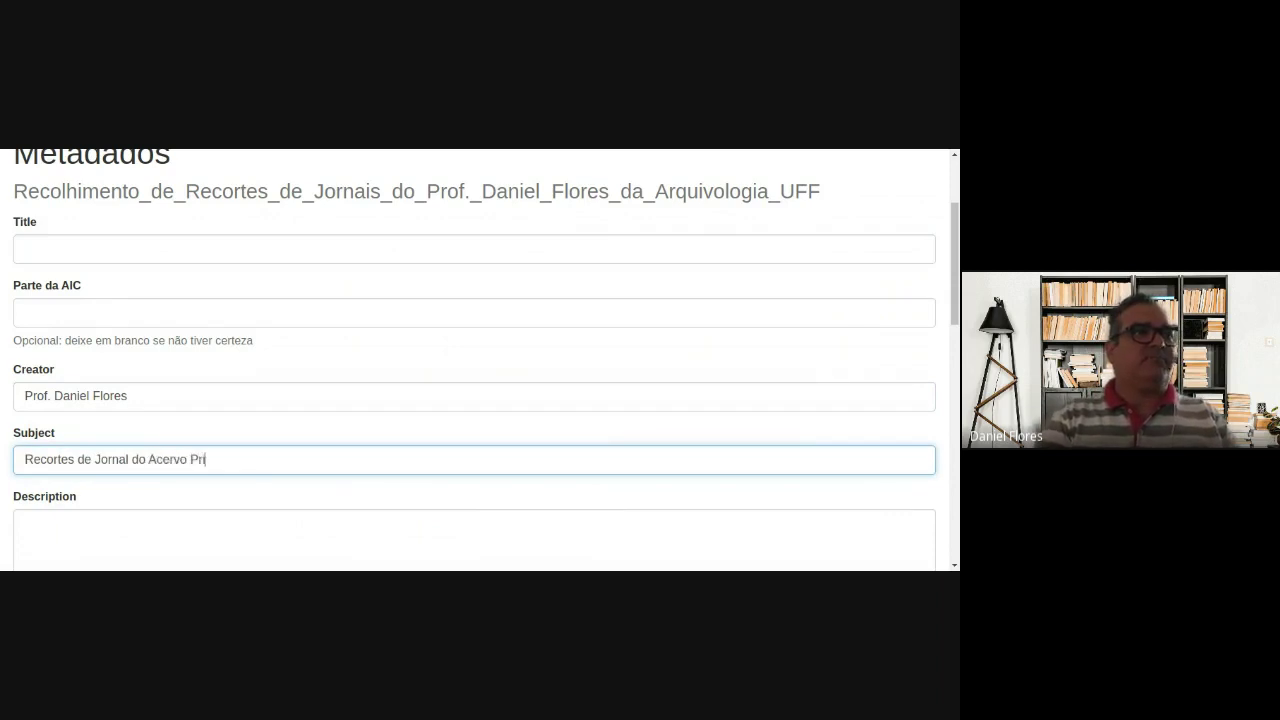
text(vado do Prof. Daniel Flores)
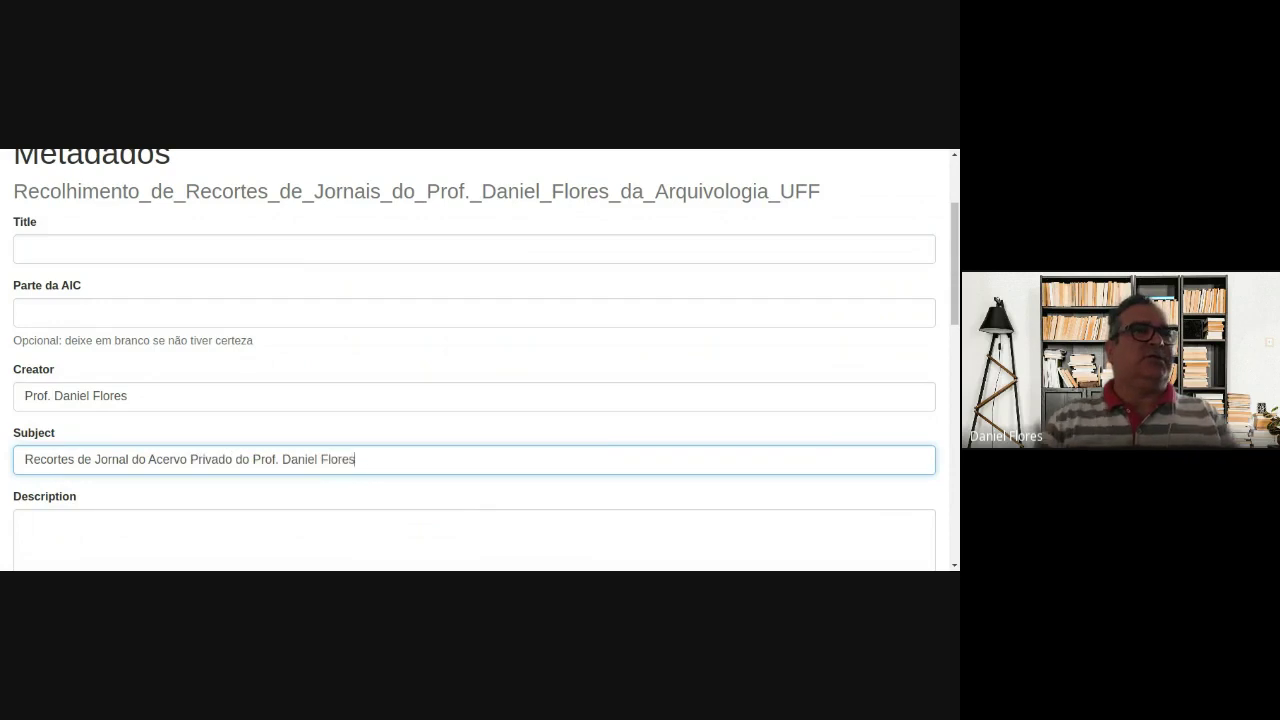
Step: Leave the remaining metadata fields empty and create the record for the transfer
scroll(69, 414, down, 3)
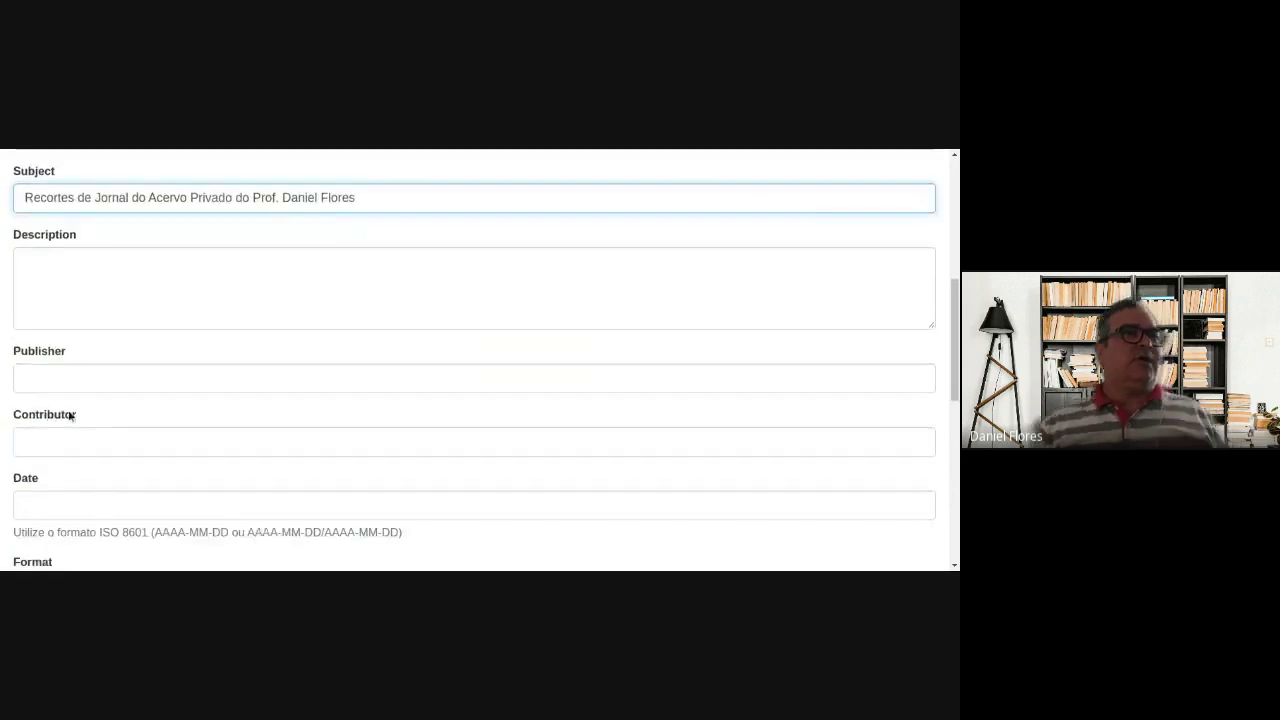
click(101, 300)
scroll(81, 370, down, 2)
scroll(80, 372, down, 4)
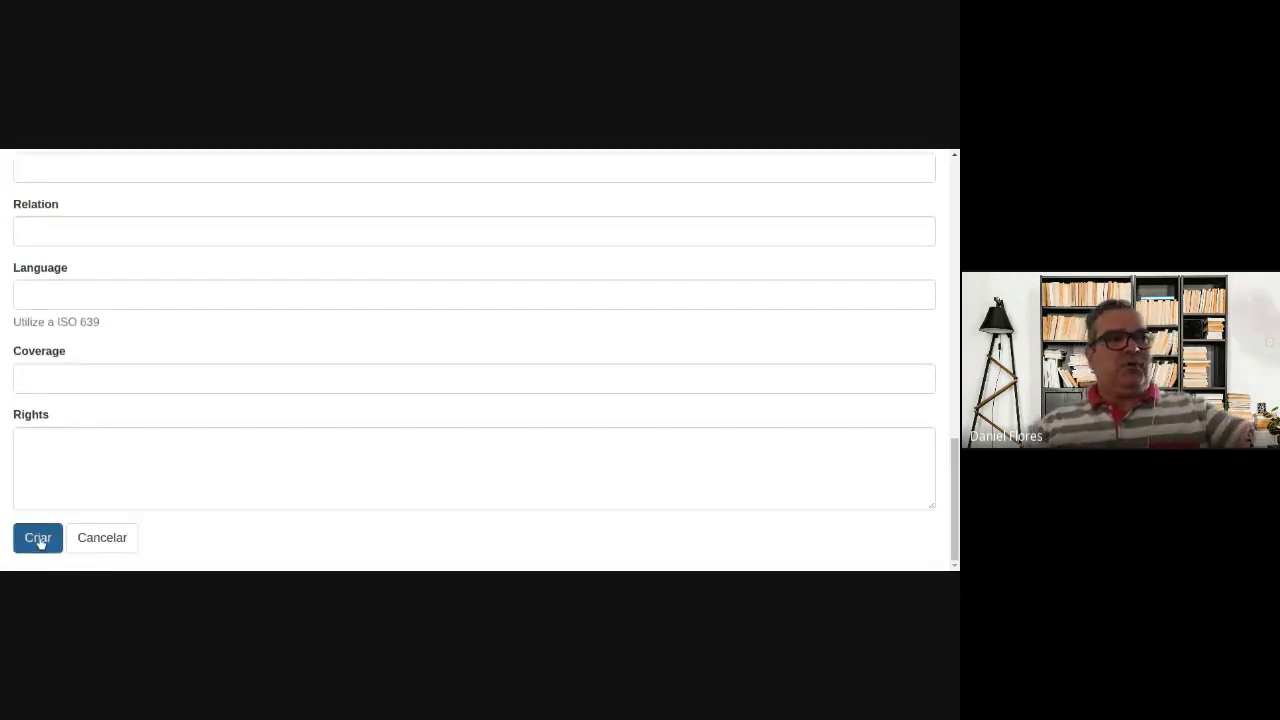
click(38, 539)
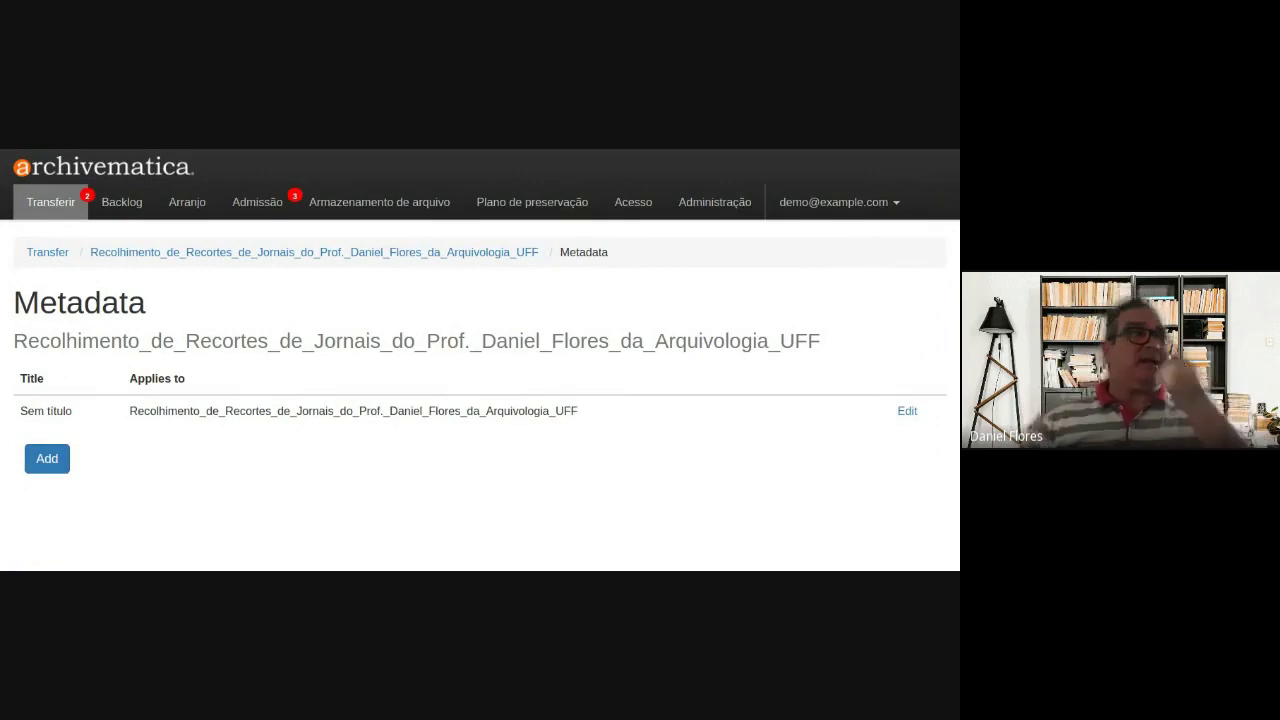
drag(34, 411, 70, 411)
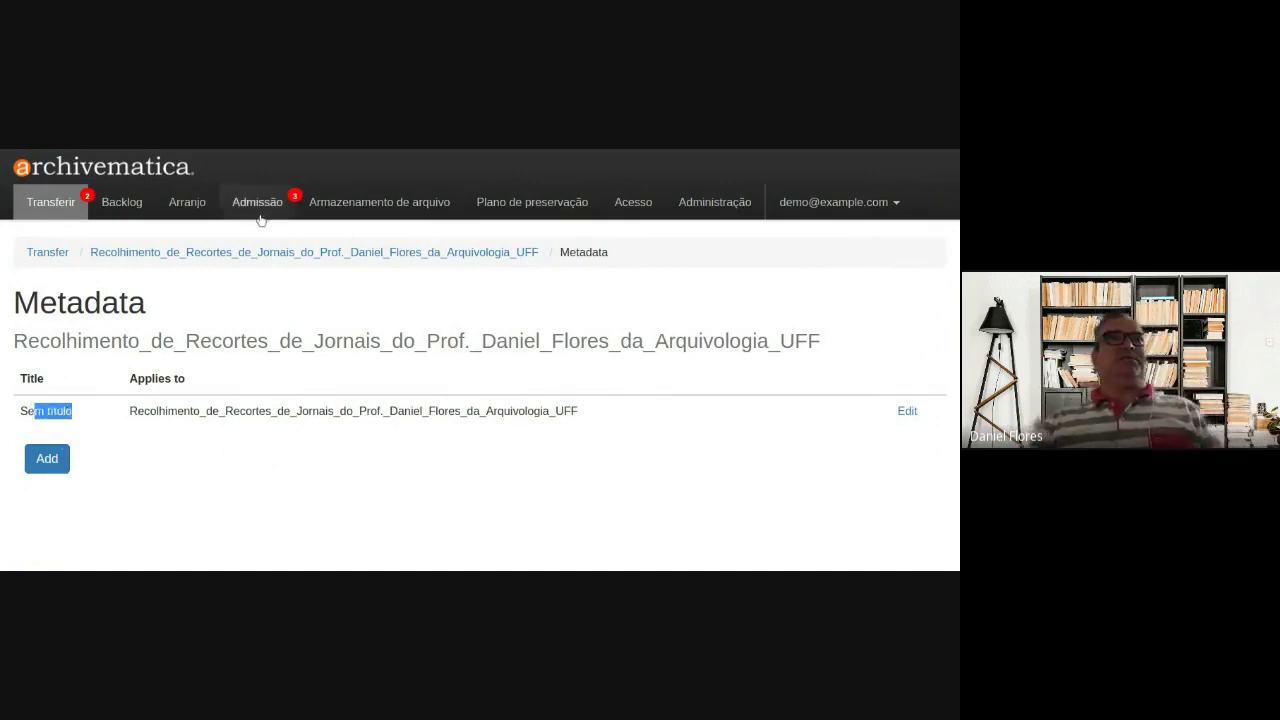
Step: Reopen the transfer's detail page from the transfer list, check its metadata list, and return to the transfer list
click(44, 204)
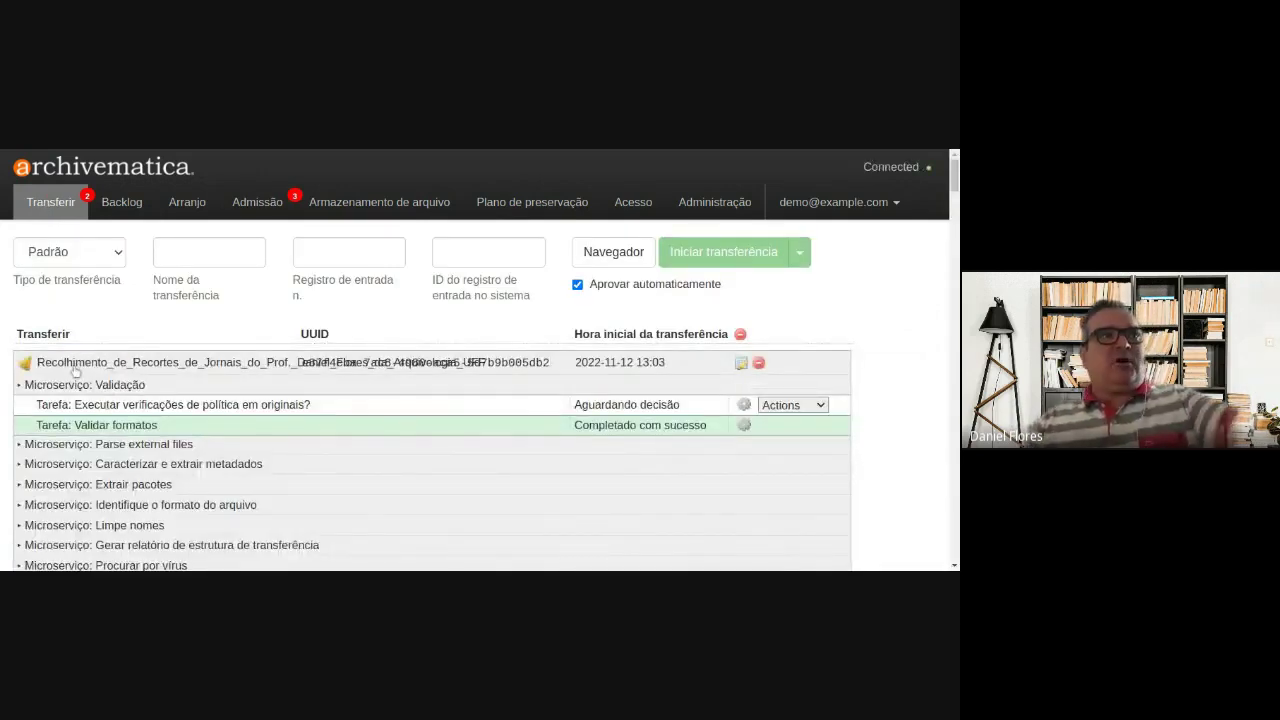
click(741, 365)
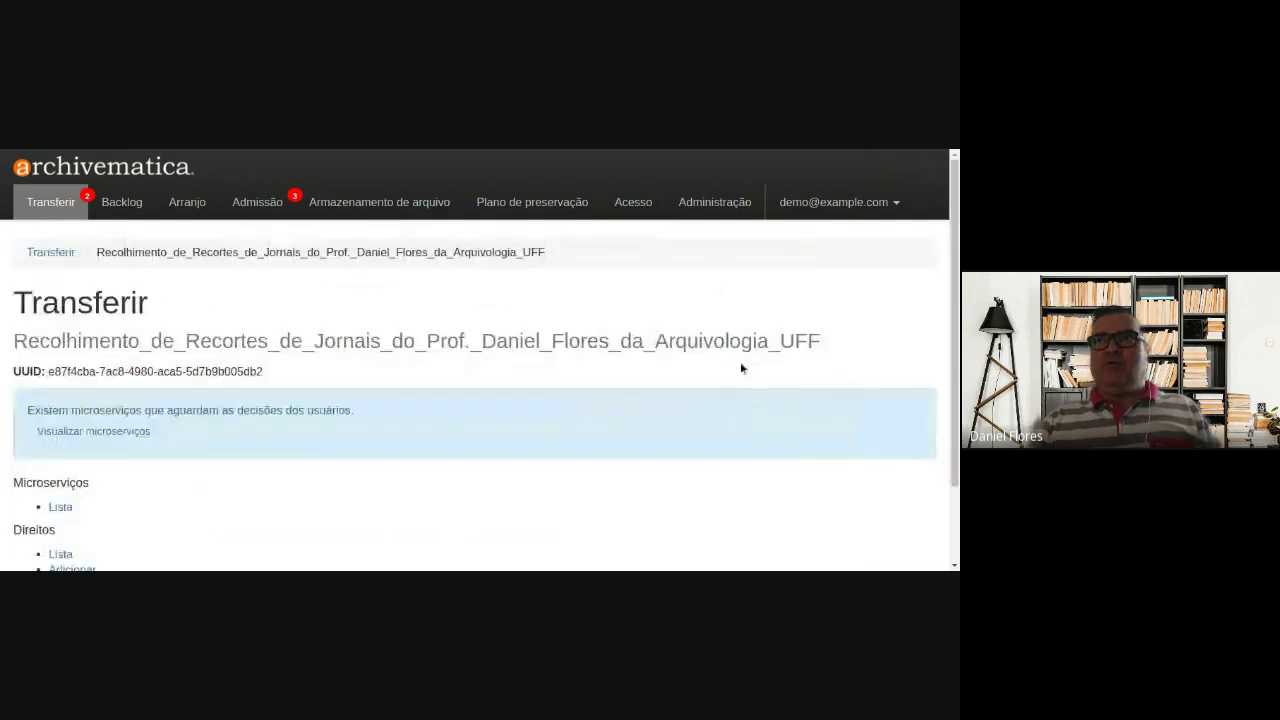
scroll(230, 459, down, 1)
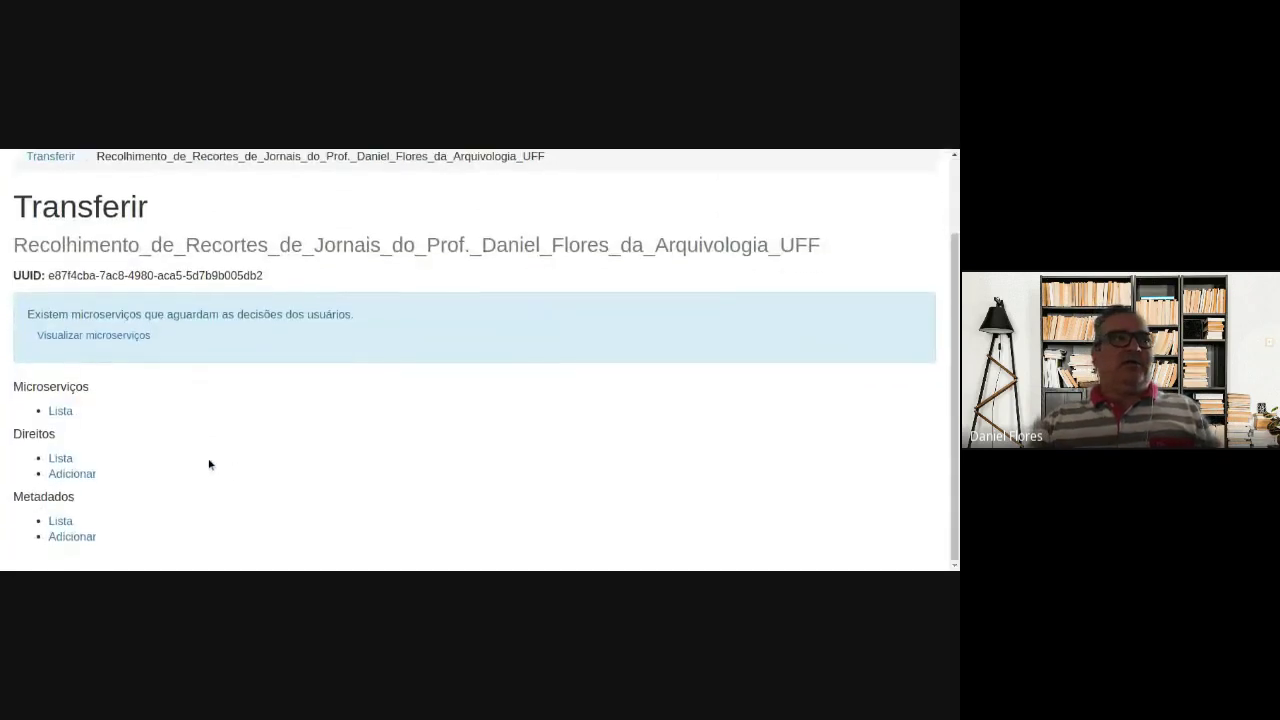
click(60, 521)
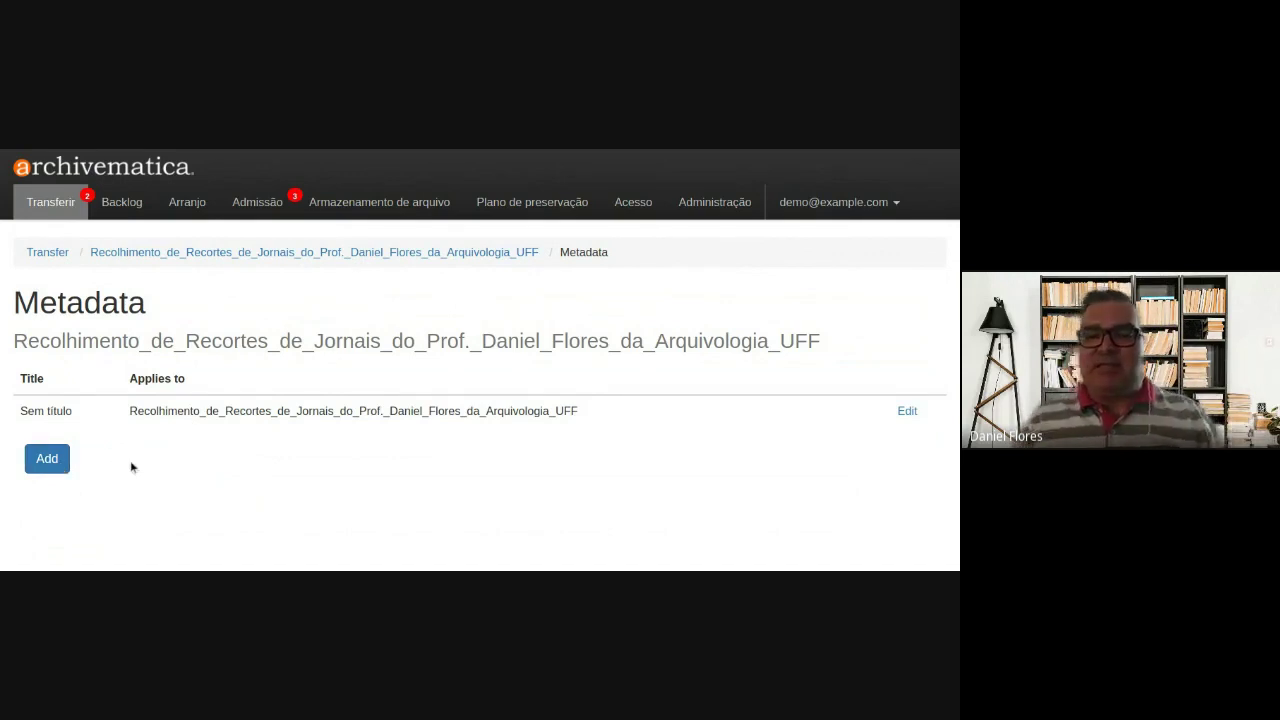
click(50, 205)
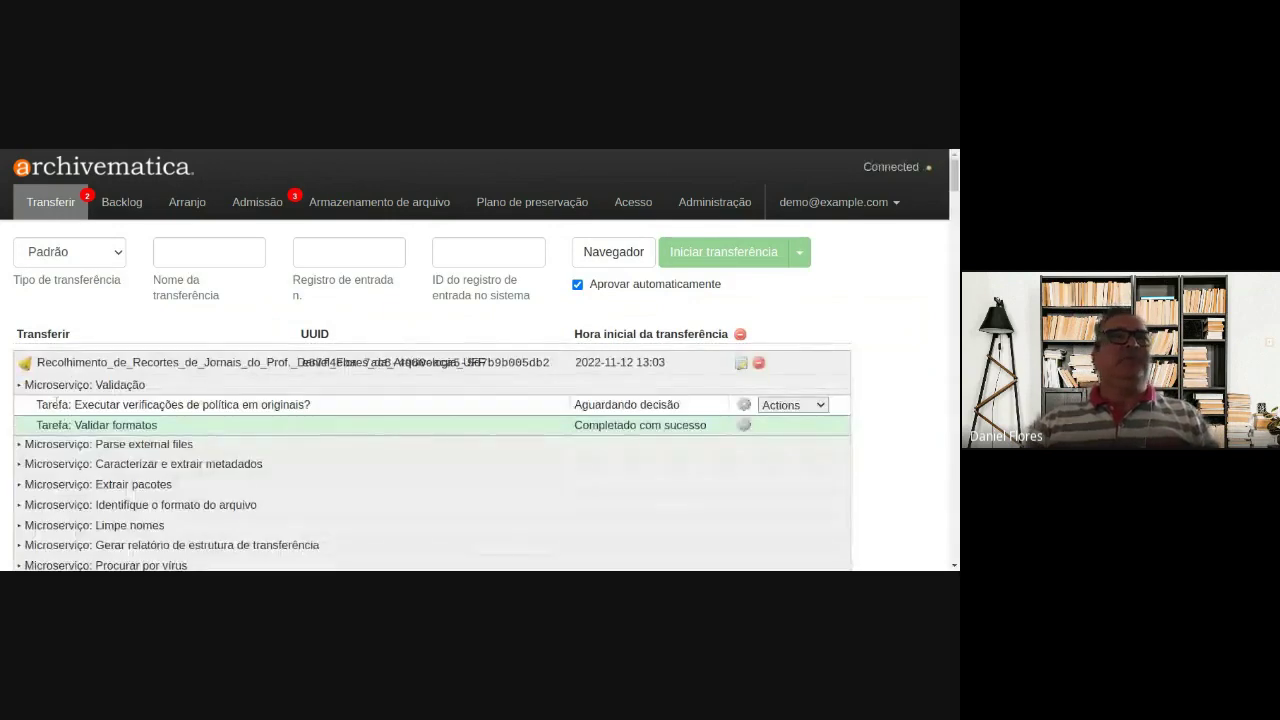
Step: Decide the Criar SIP(s) task so that a SIP is created from the newspaper clippings transfer
drag(138, 404, 197, 404)
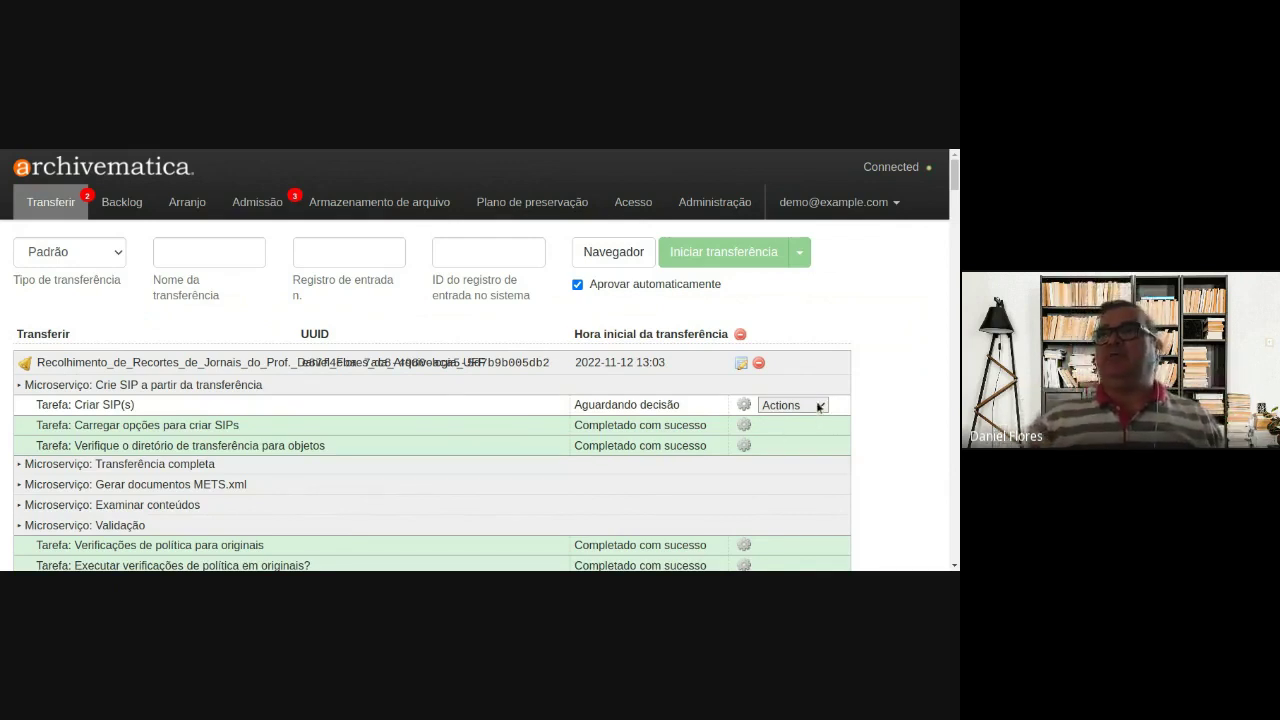
click(857, 433)
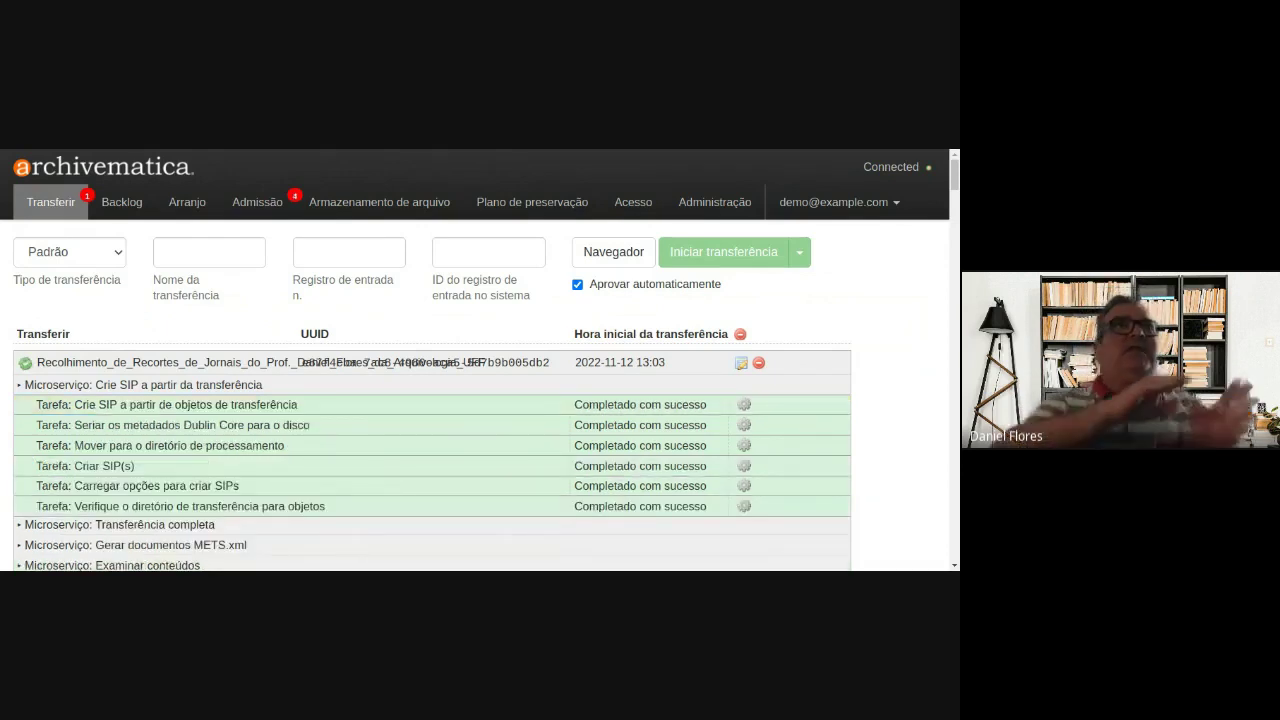
click(259, 204)
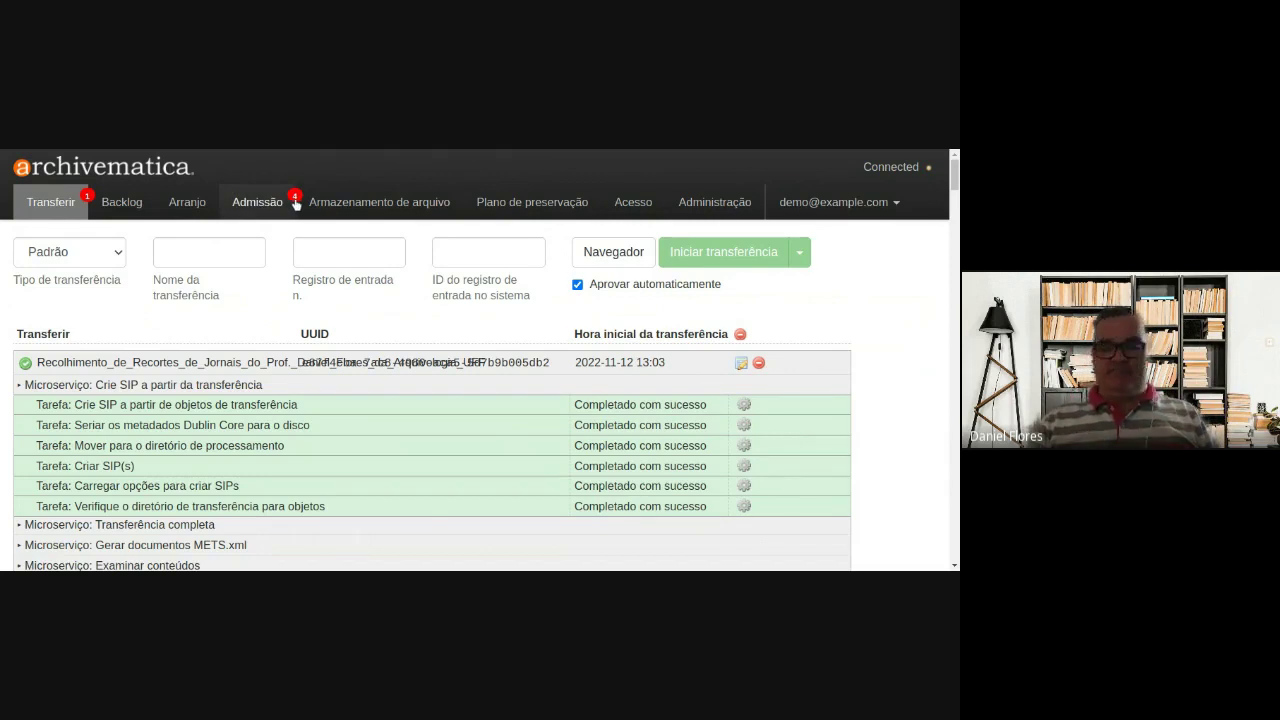
key(ctrl+plus)
key(ctrl+plus)
key(ctrl+plus)
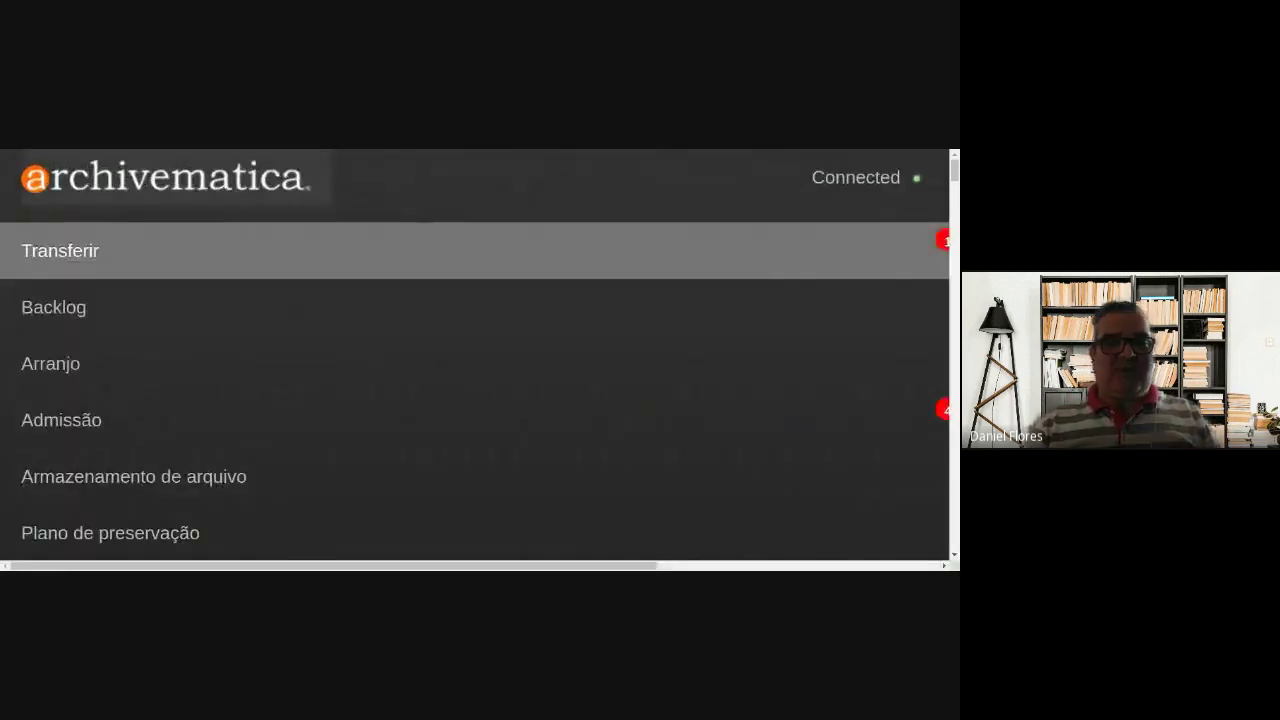
key(ctrl+minus)
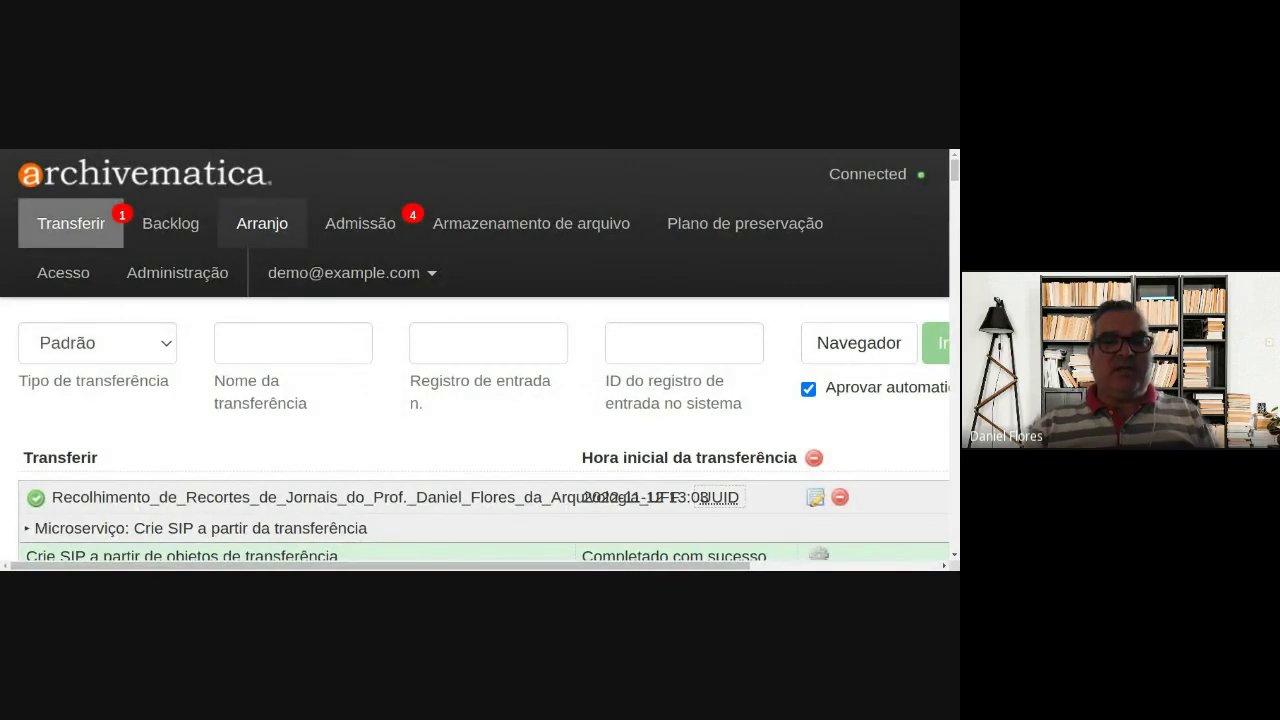
key(ctrl+minus)
key(ctrl+minus)
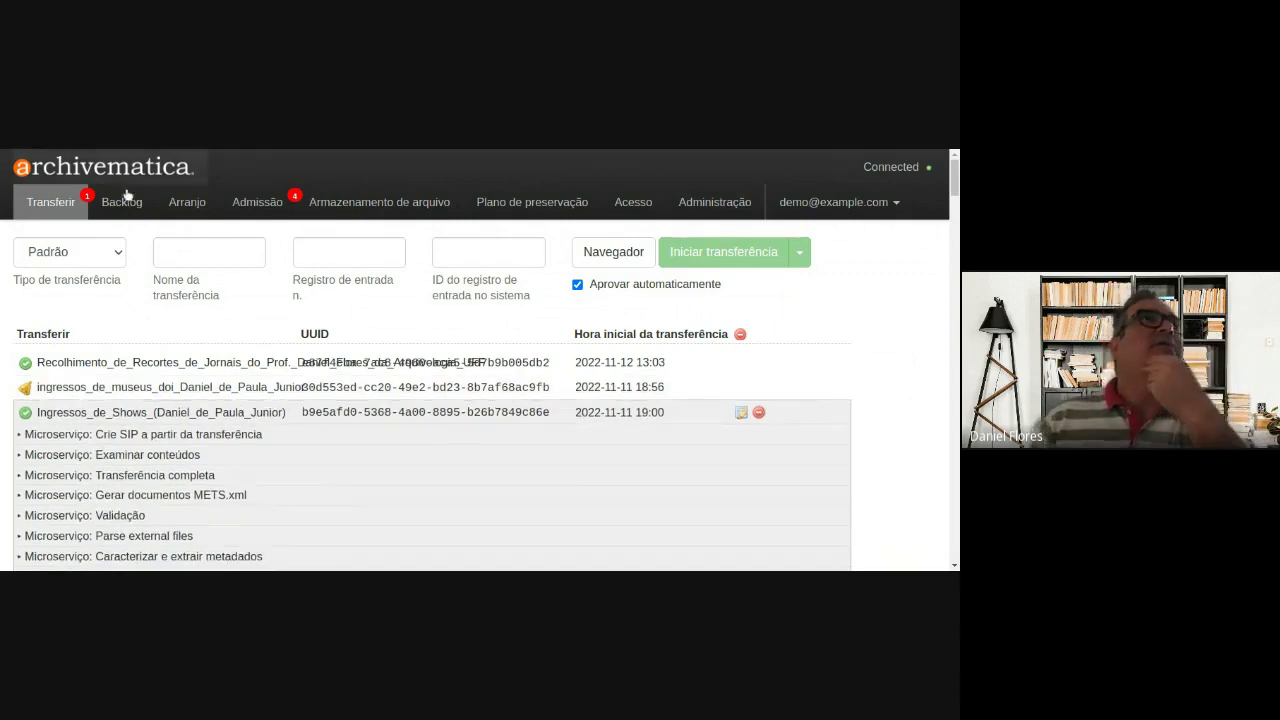
Step: Approve the normalization of the newspaper clippings package in ingest and review the tasks of its Normalizar microservice
click(250, 205)
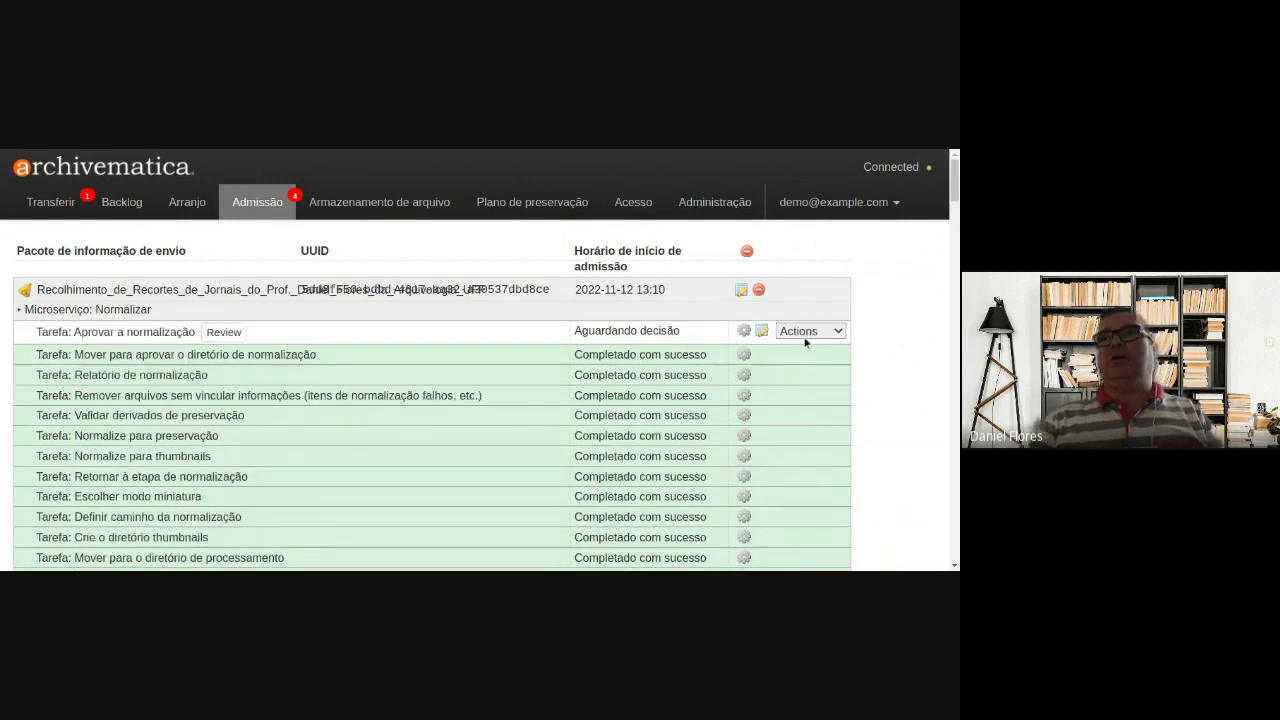
click(807, 367)
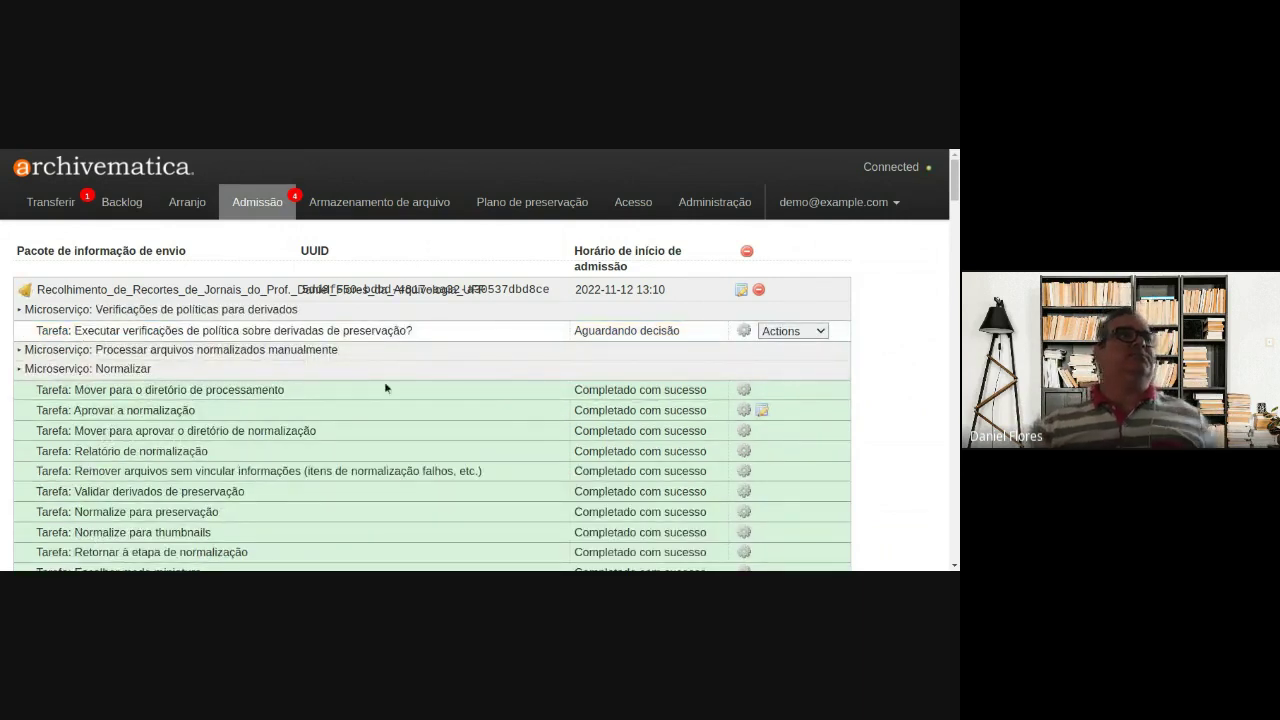
click(113, 370)
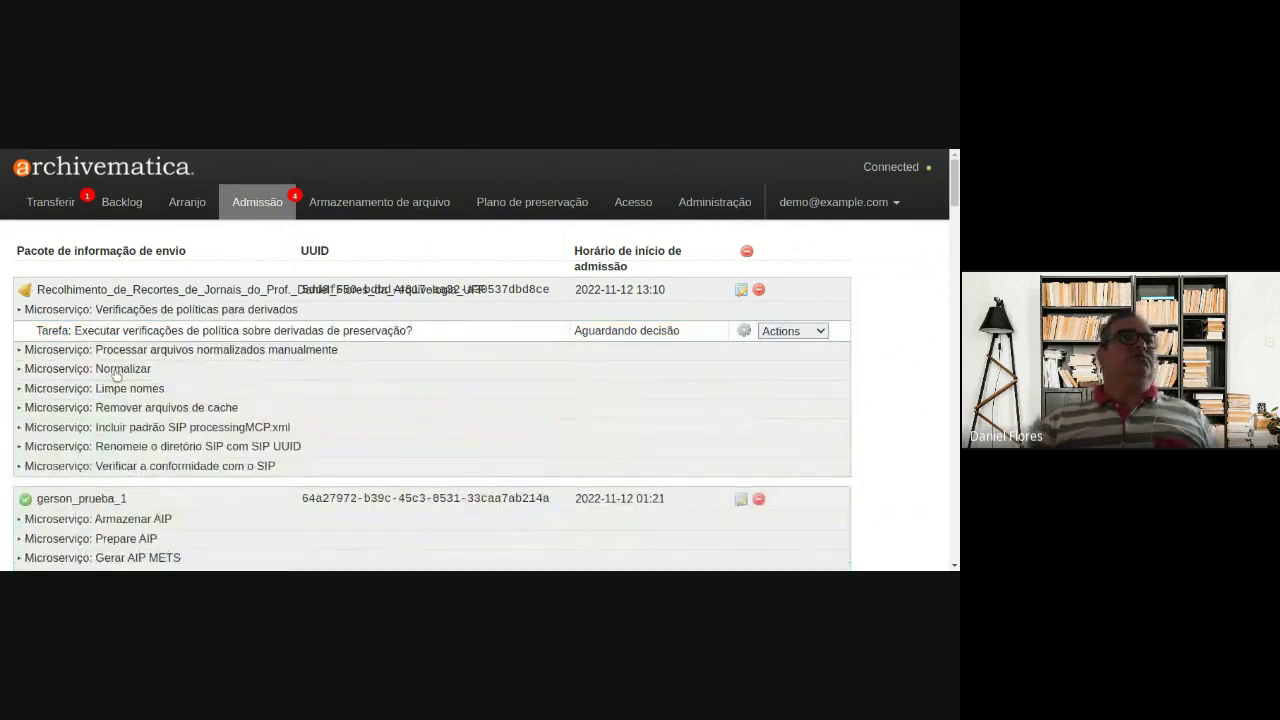
click(113, 370)
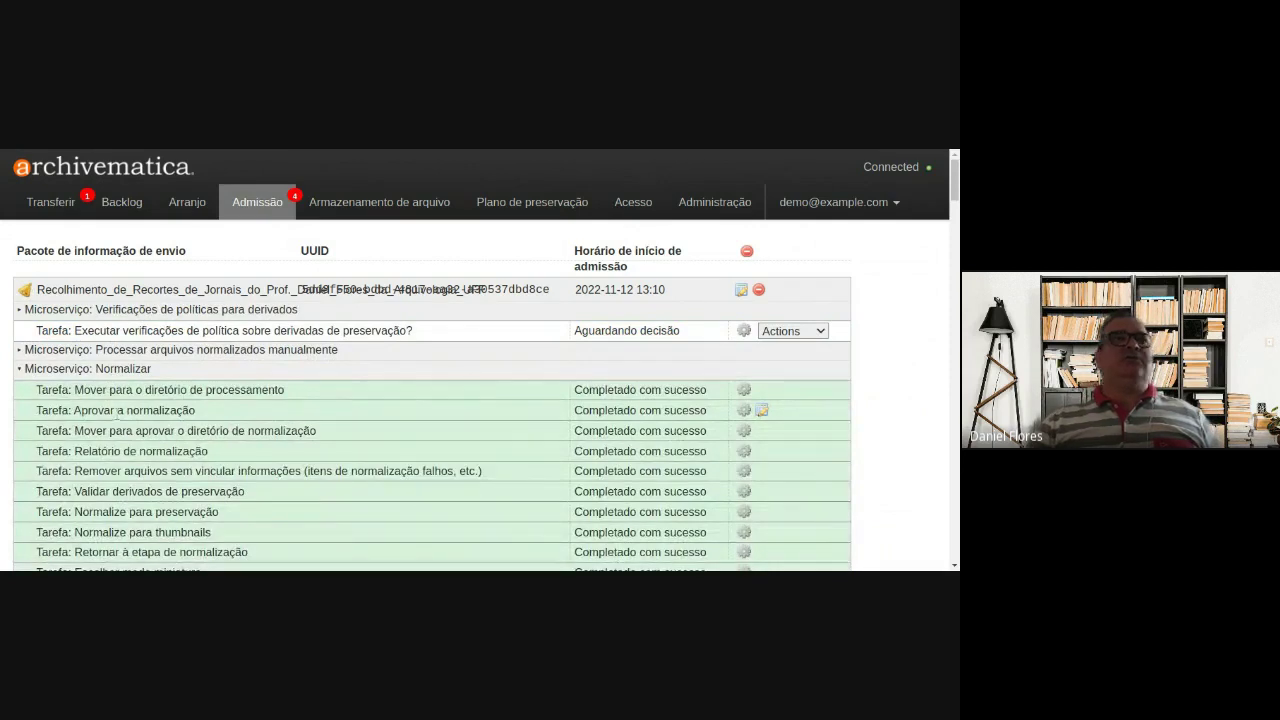
drag(143, 410, 191, 410)
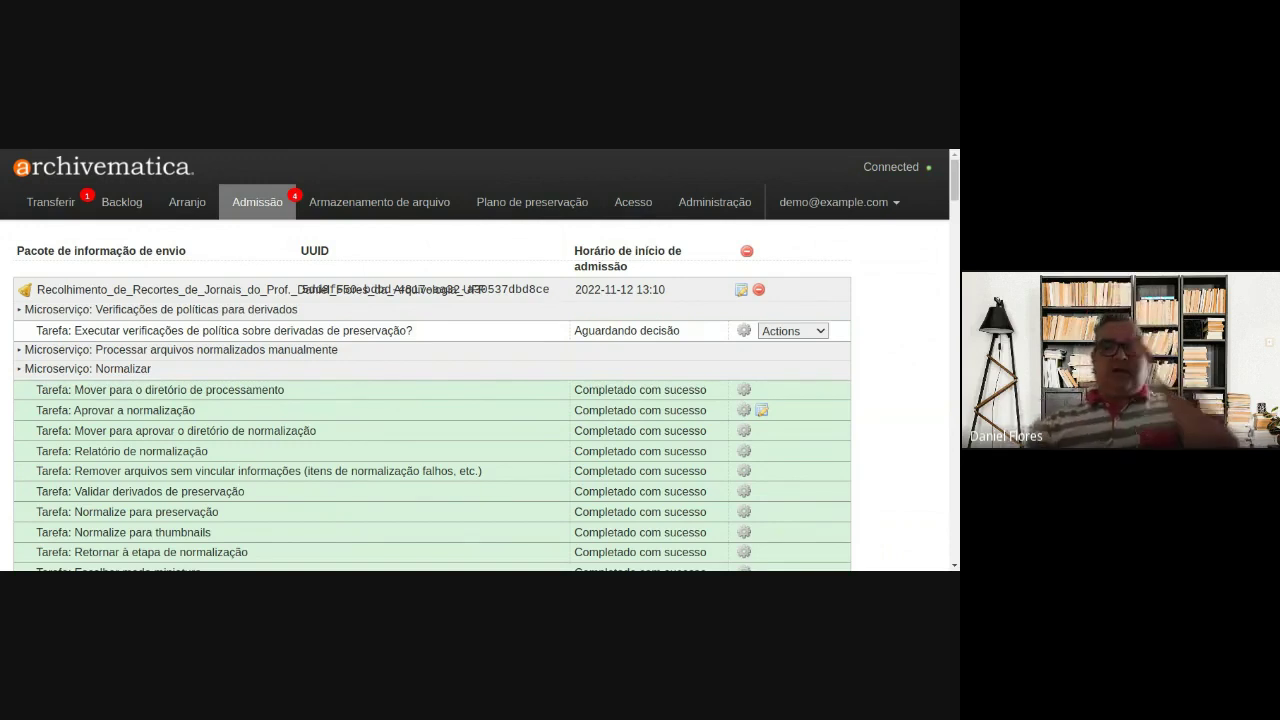
Step: Switch to the normalization report and examine the file names, file formats and preservation results for each file
key(ctrl+Tab)
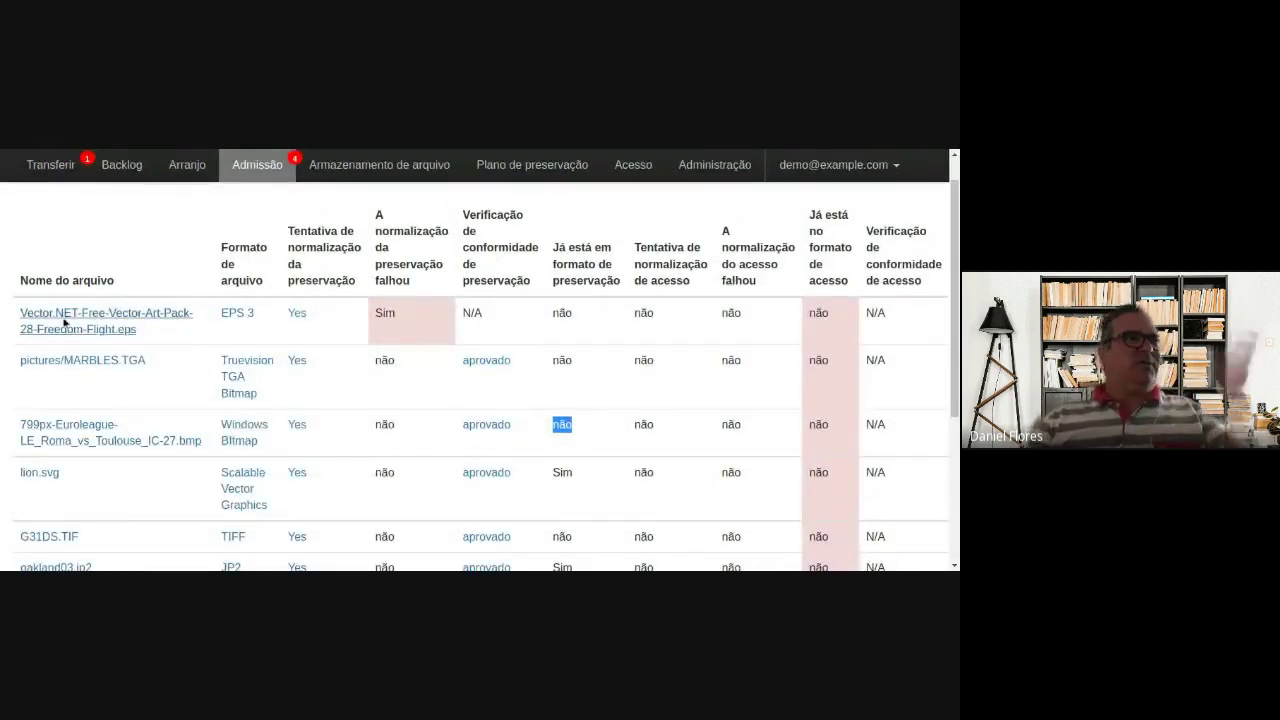
mouse_move(76, 447)
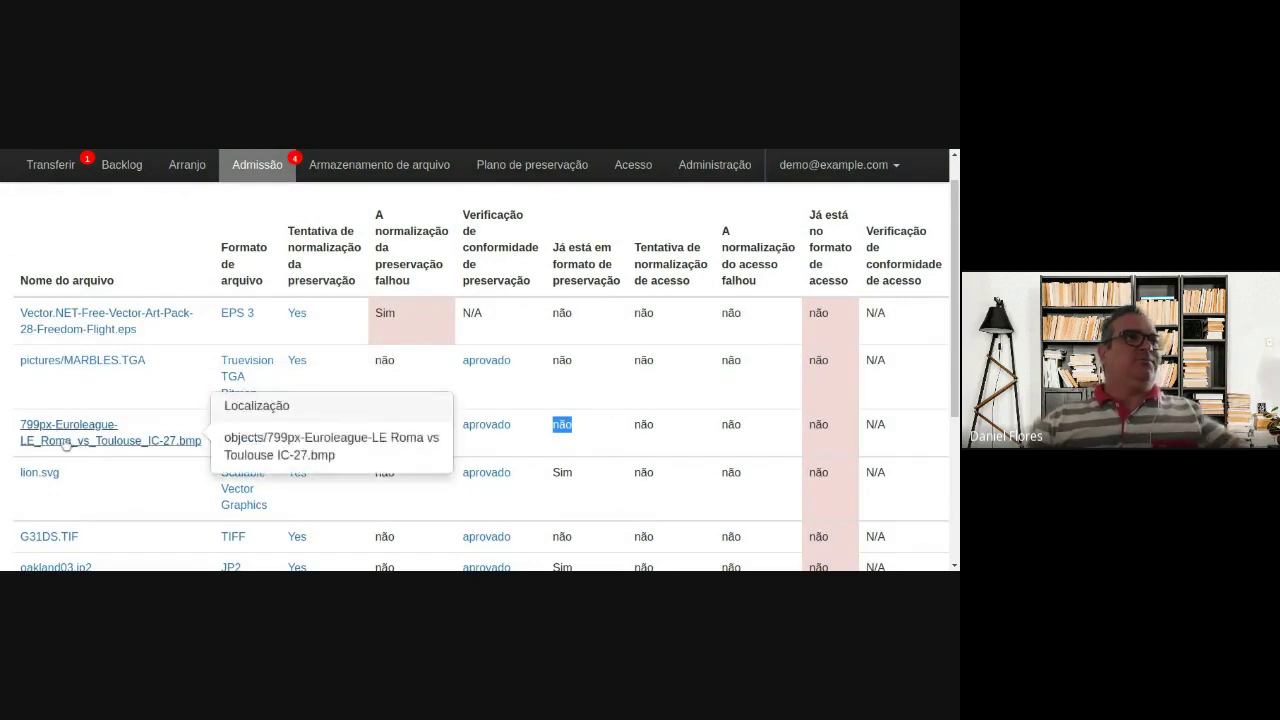
double_click(241, 280)
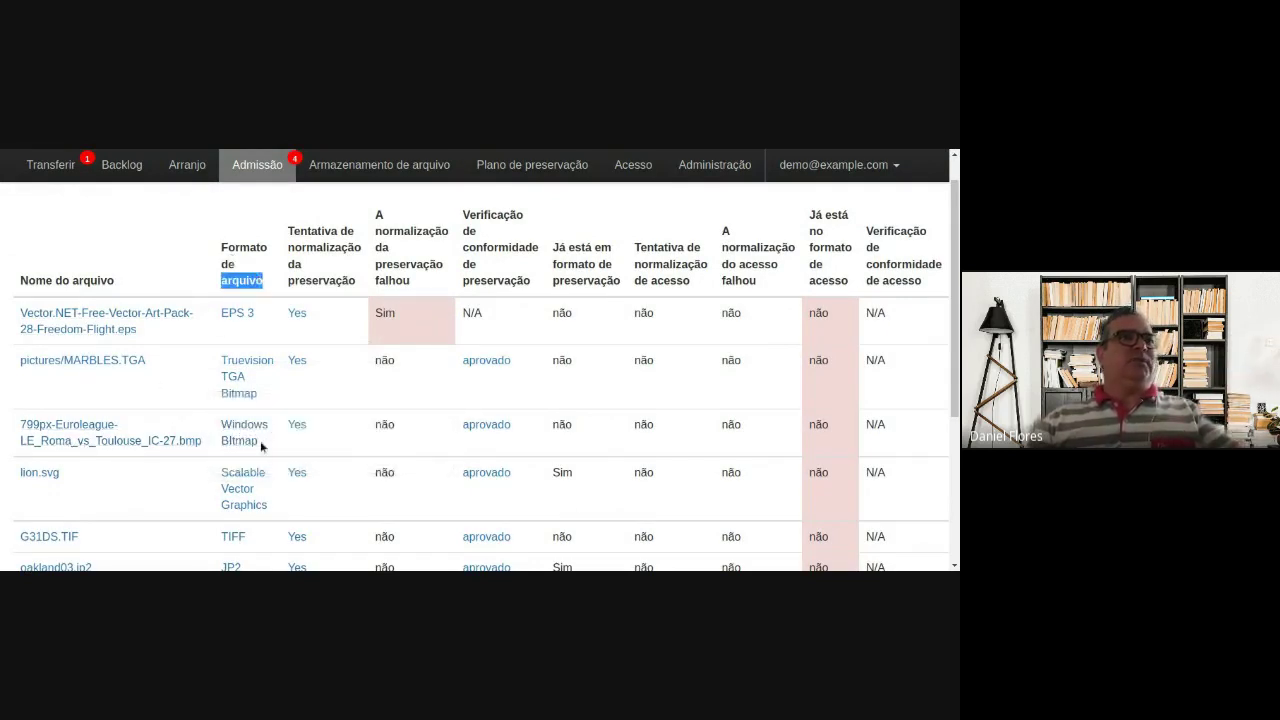
mouse_move(256, 440)
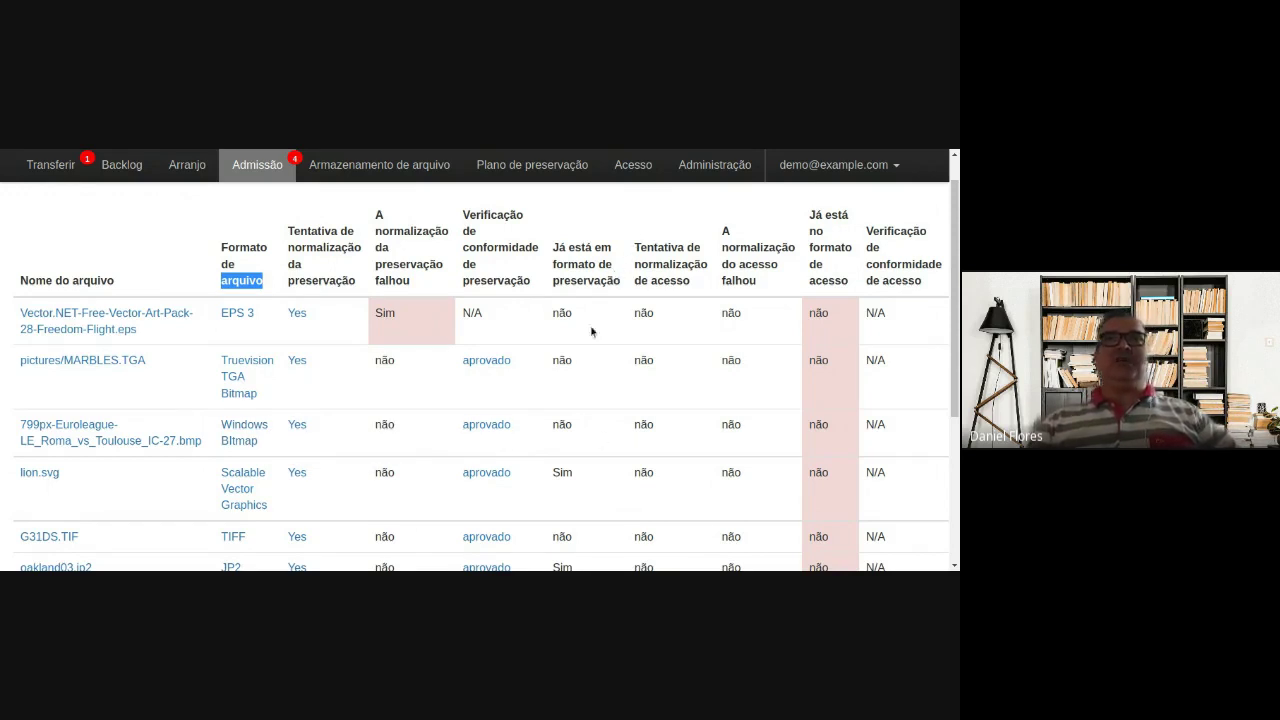
Step: Return to the ingest list, collapse the Normalizar tasks, and decide the preservation-derivative policy checks for the newspaper clippings package
double_click(562, 424)
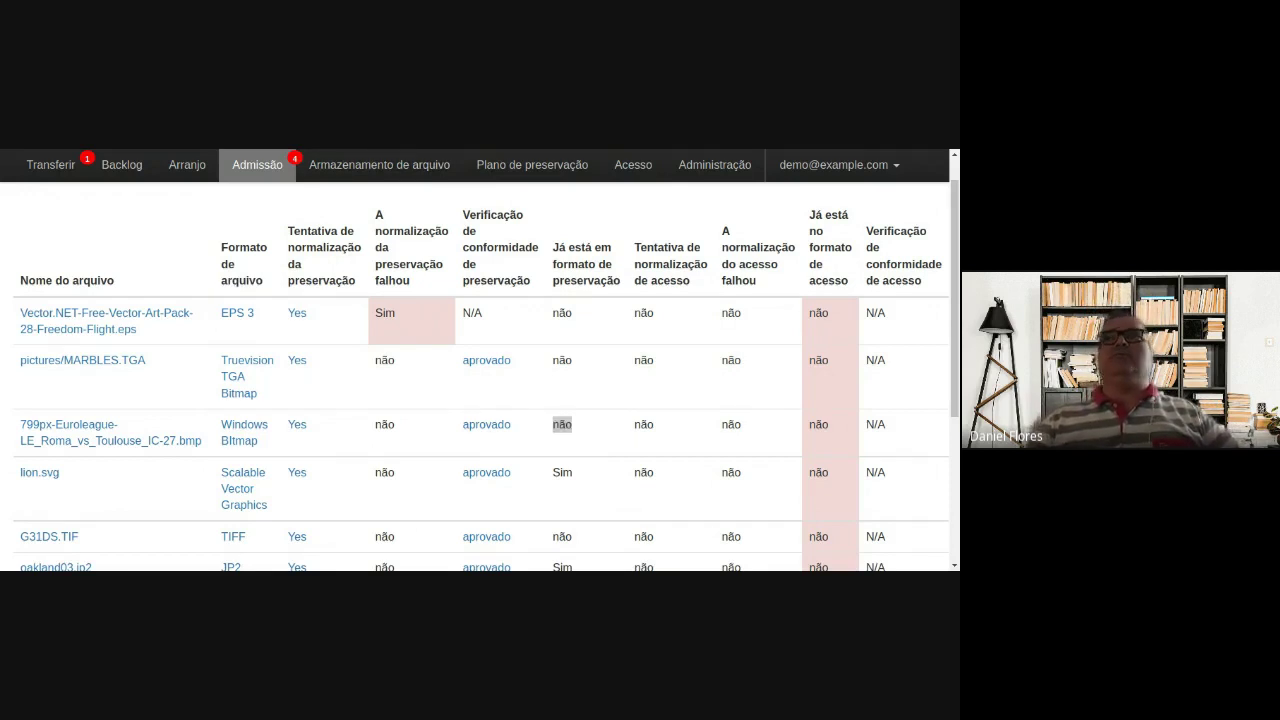
key(ctrl+shift+Tab)
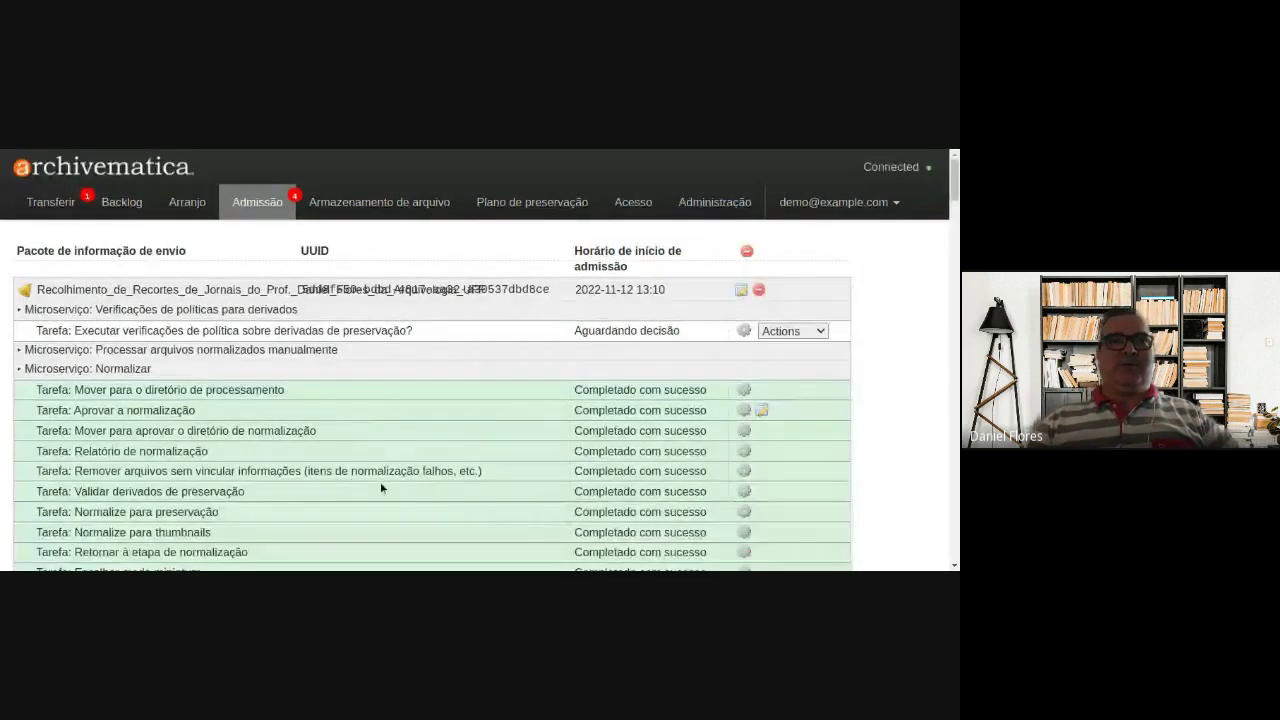
drag(121, 330, 333, 331)
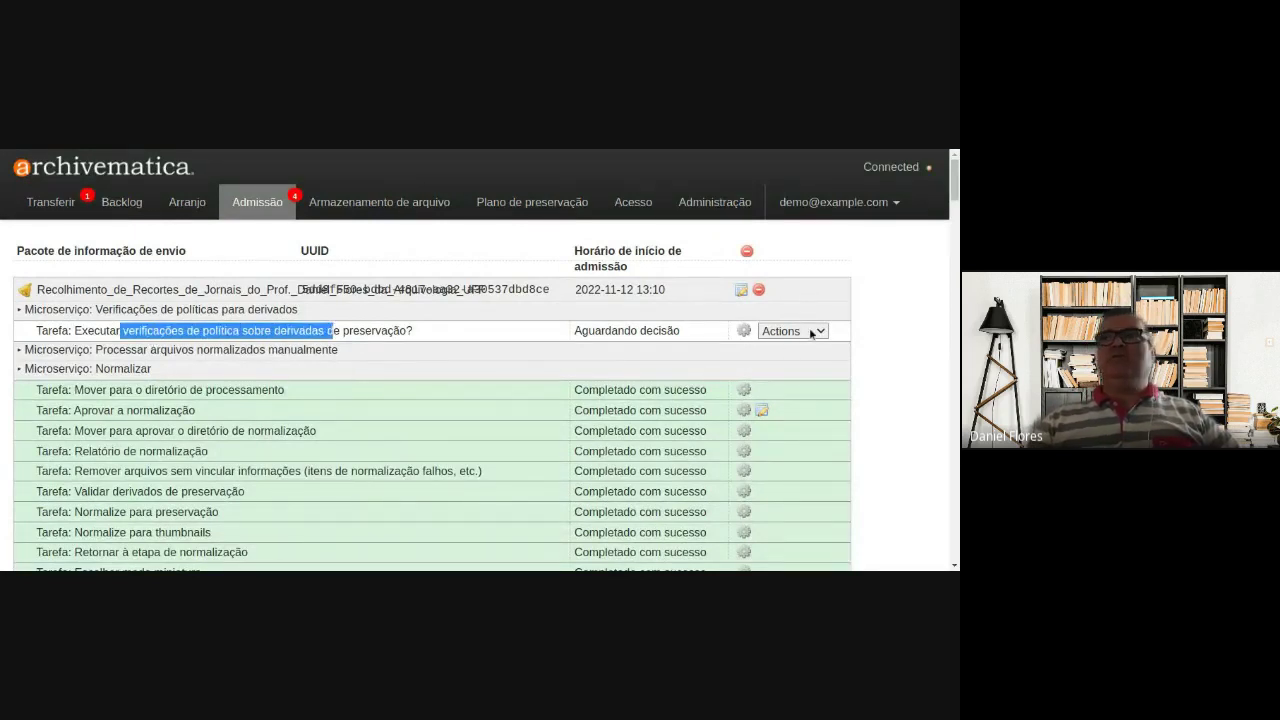
click(786, 367)
click(797, 334)
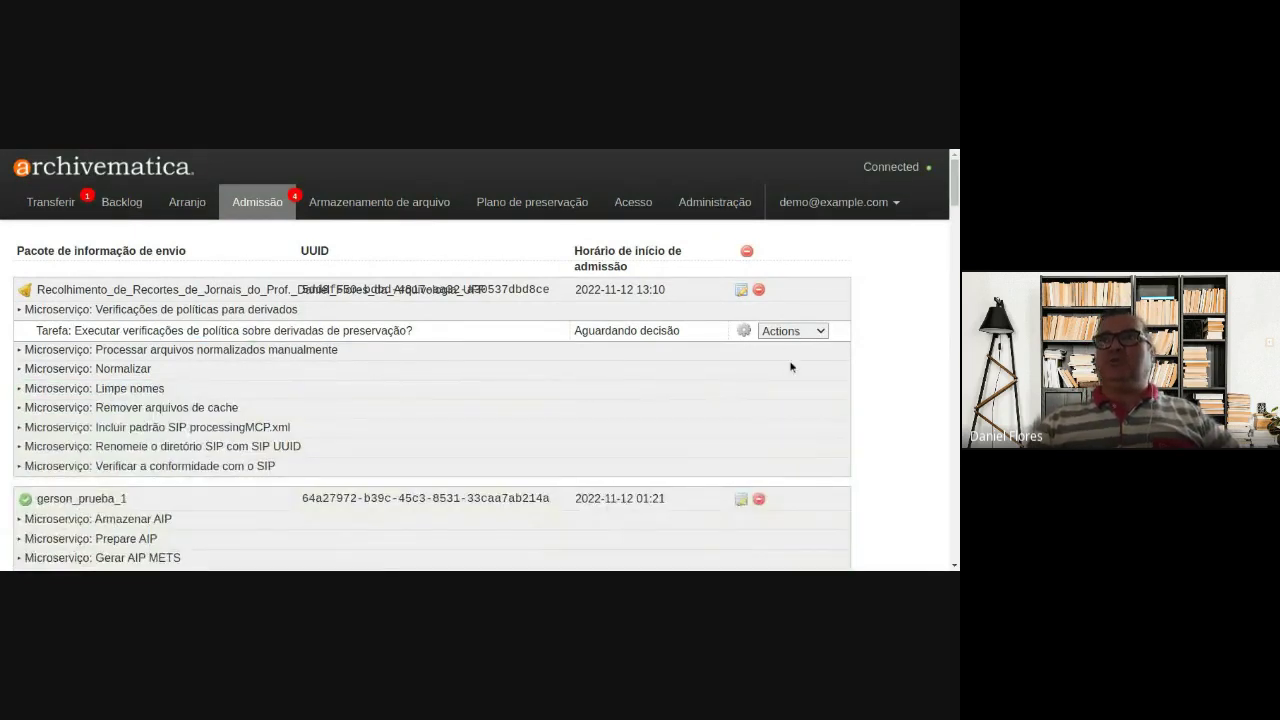
click(791, 366)
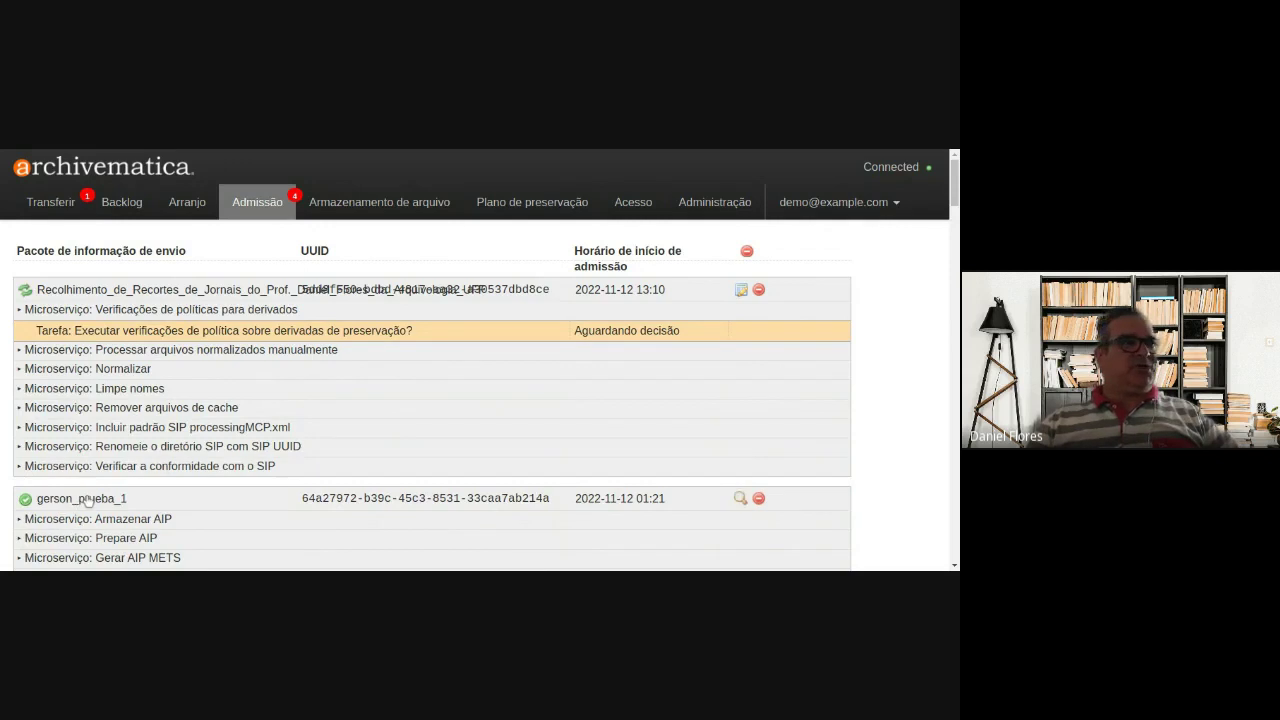
Step: With the two packages below the clippings package collapsed, decide its access-derivative policy checks and the Transcribe SIP contents? task
click(80, 499)
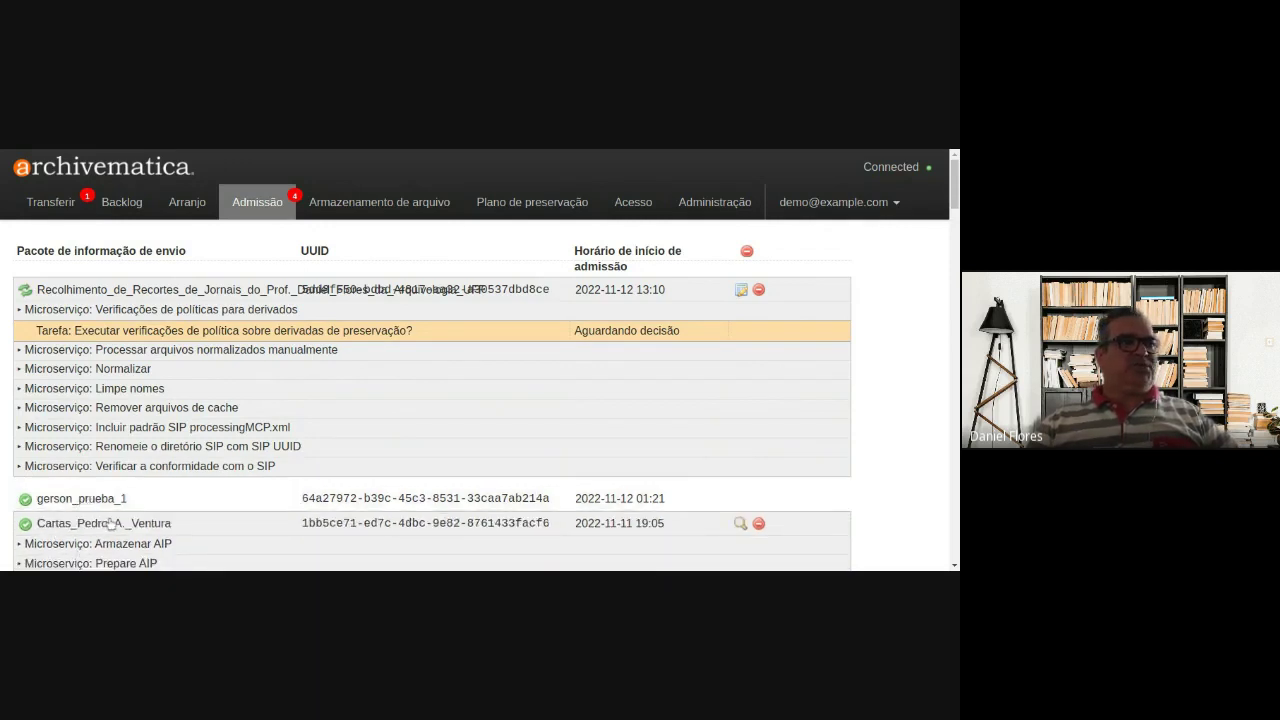
click(107, 523)
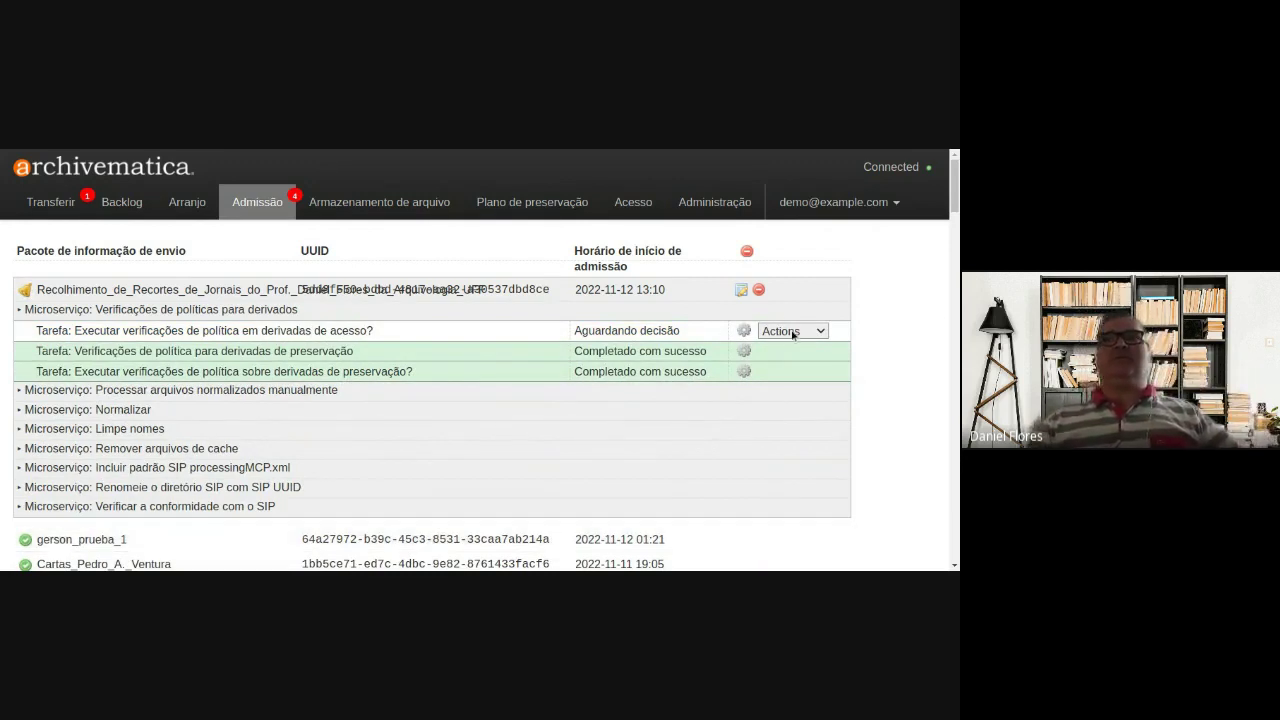
click(786, 365)
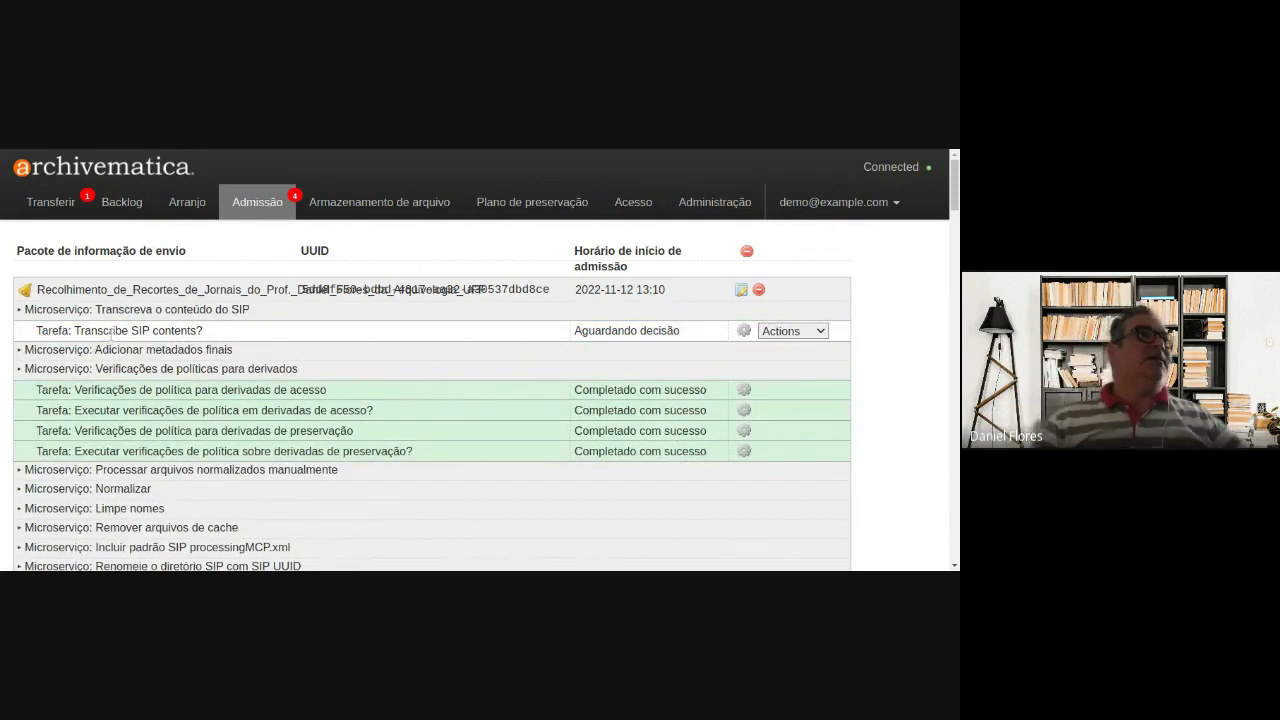
click(808, 334)
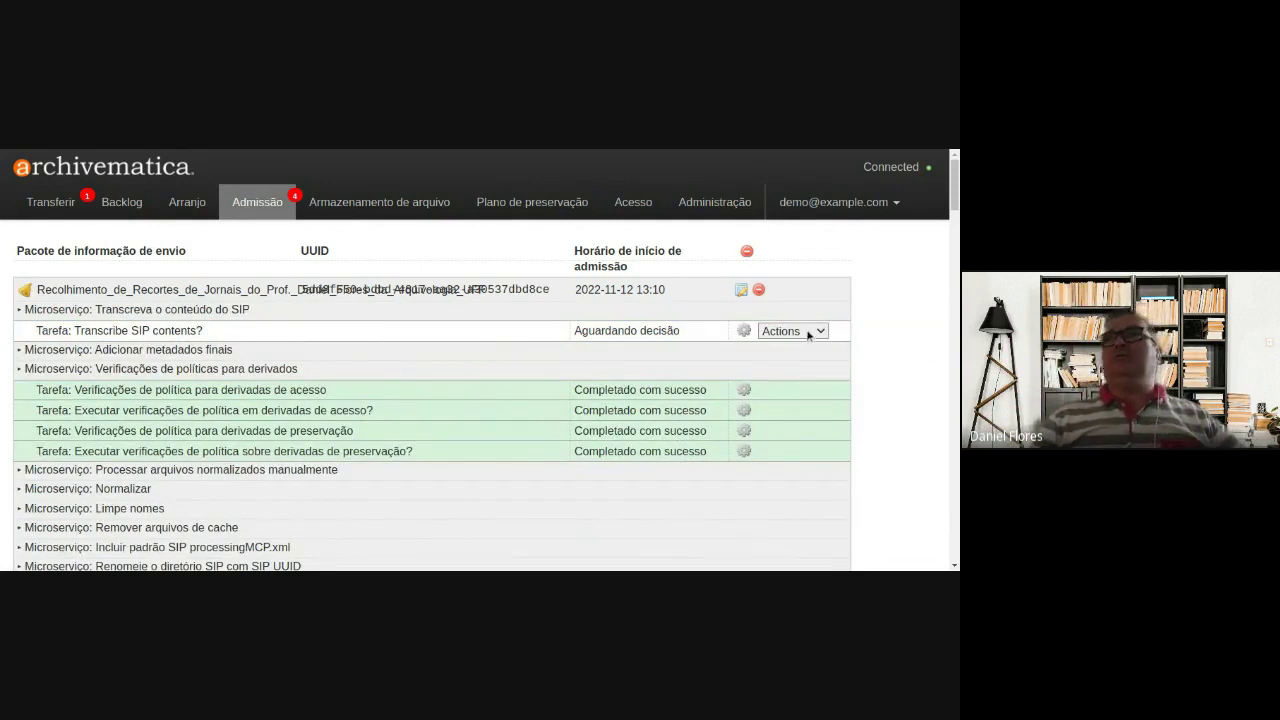
click(846, 360)
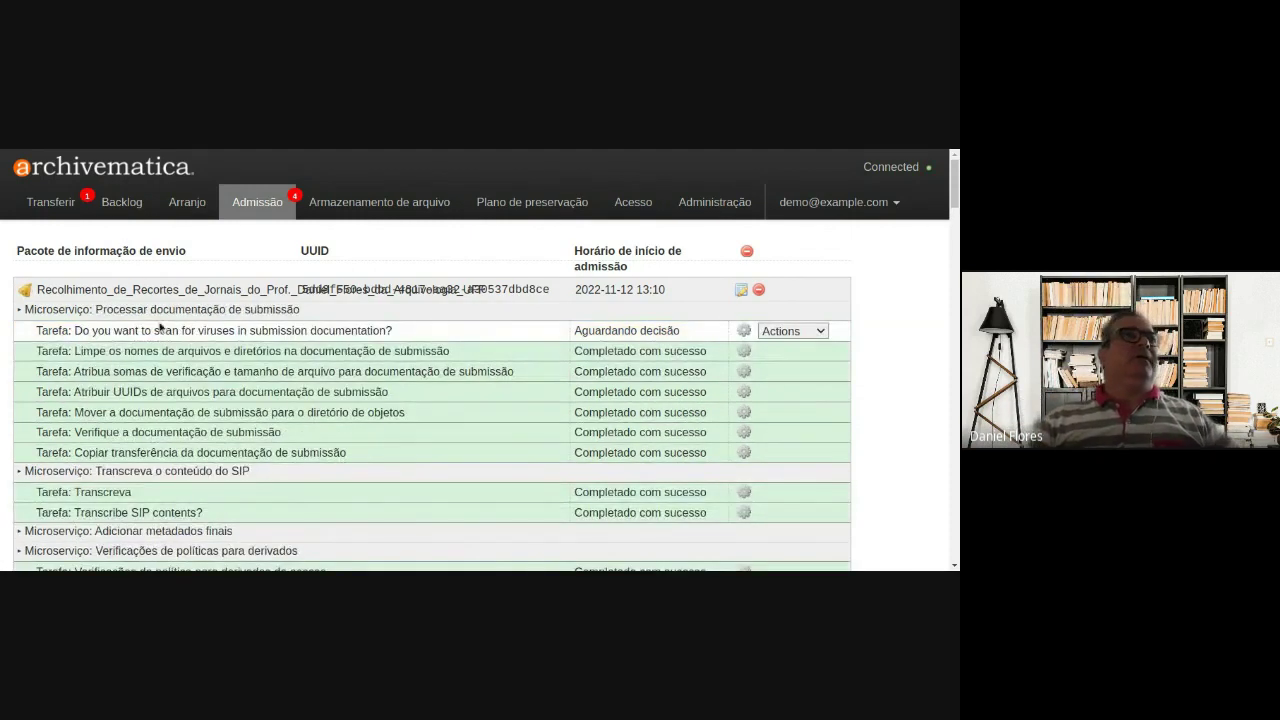
Step: Decide the virus scan tasks for the clippings package's submission documentation and for its metadata
drag(210, 331, 303, 331)
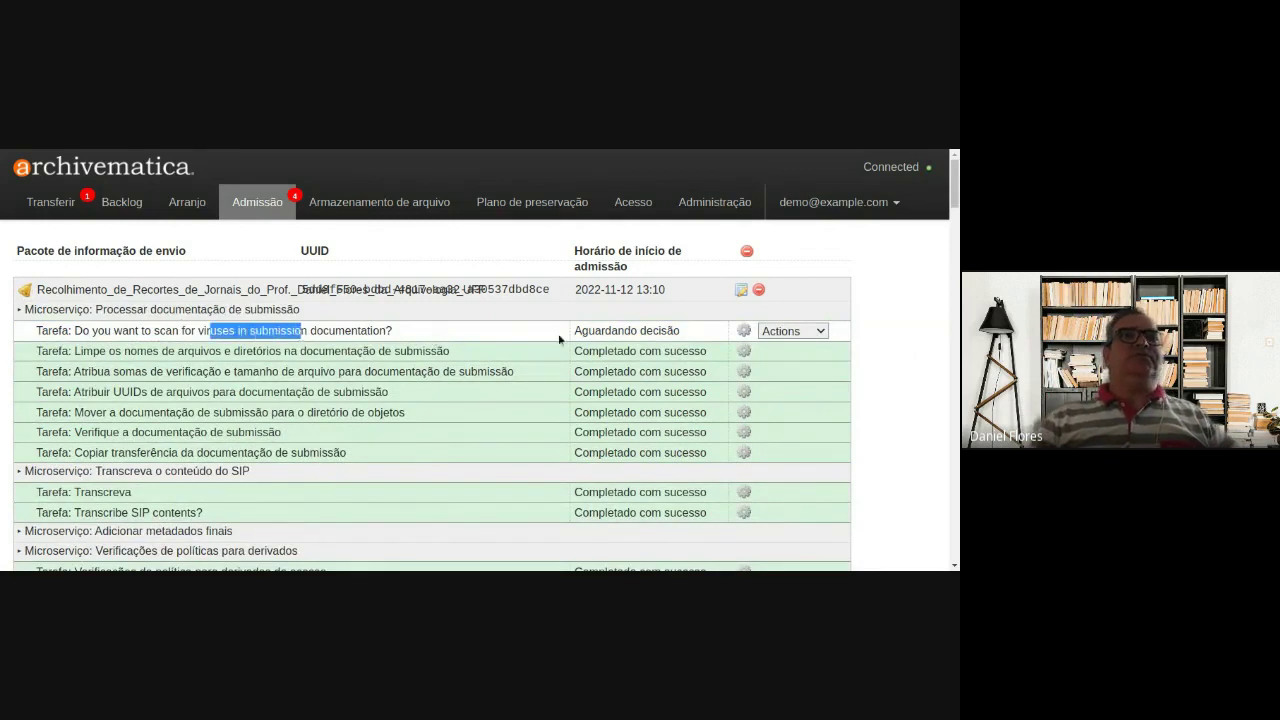
click(776, 335)
click(782, 363)
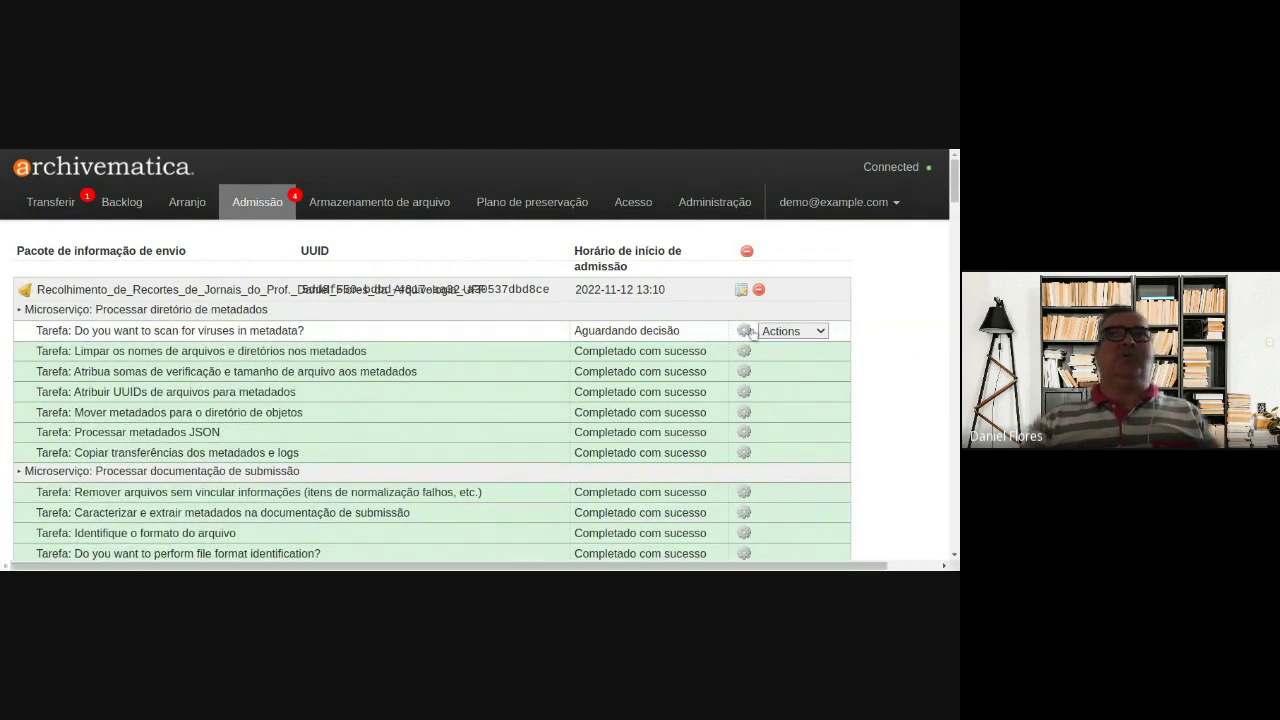
click(798, 335)
click(790, 366)
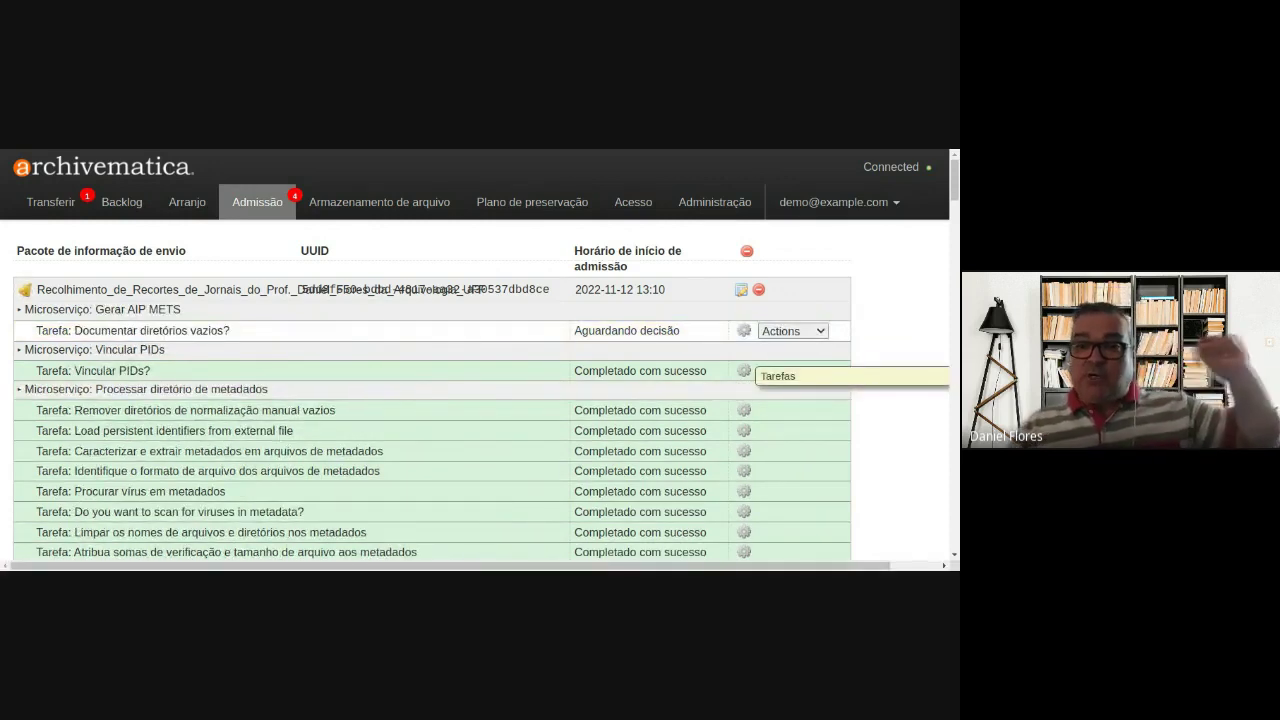
Step: Examine the microservices and pending tasks of the other packages in the ingest list
scroll(296, 482, down, 15)
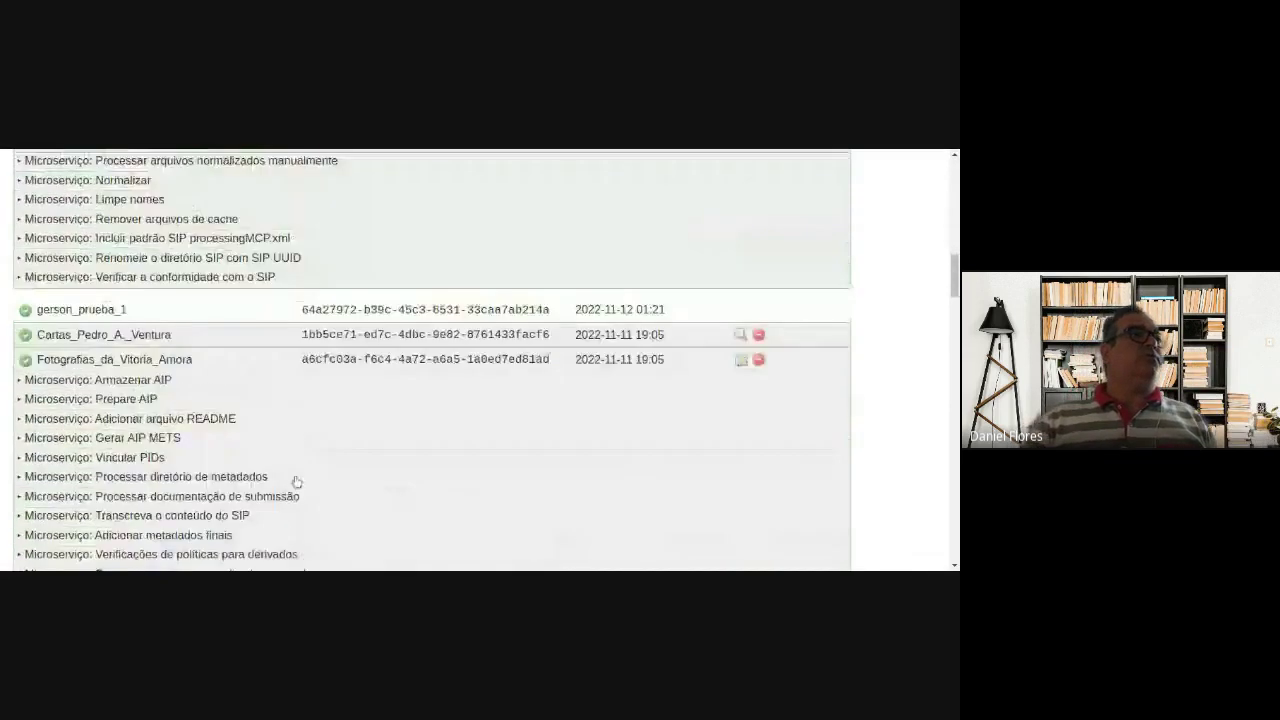
scroll(296, 482, down, 15)
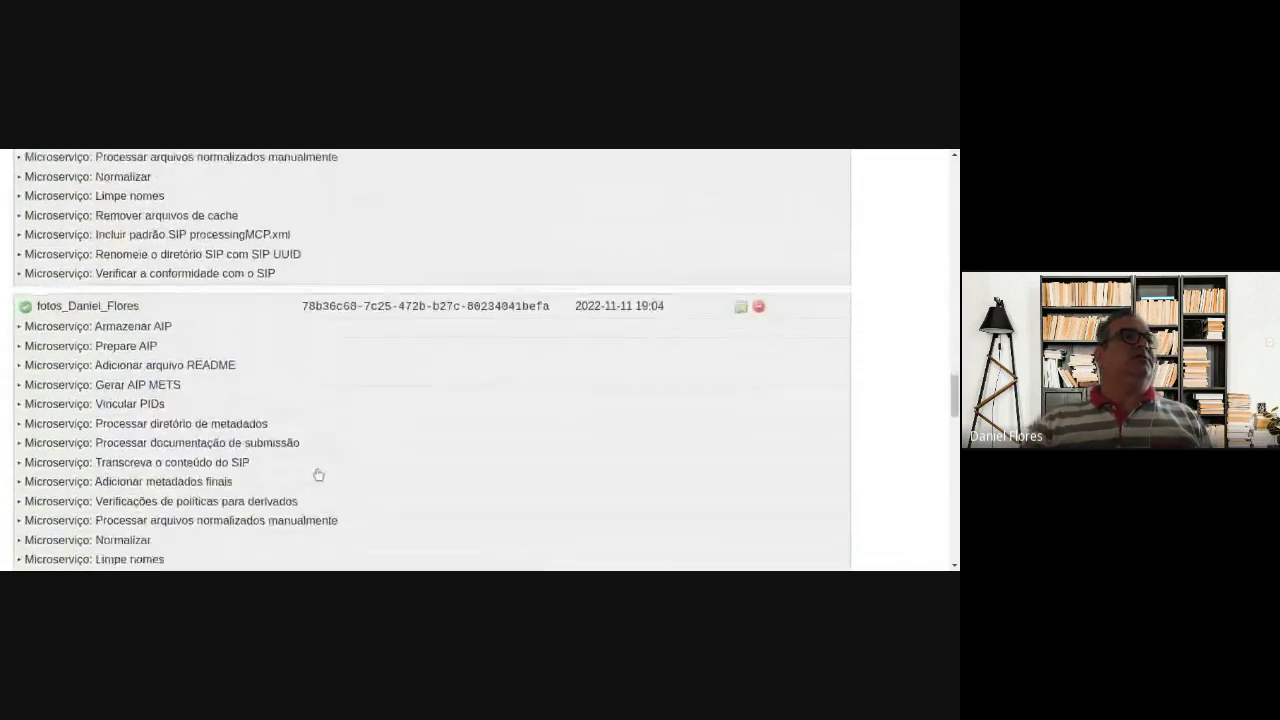
scroll(300, 473, down, 15)
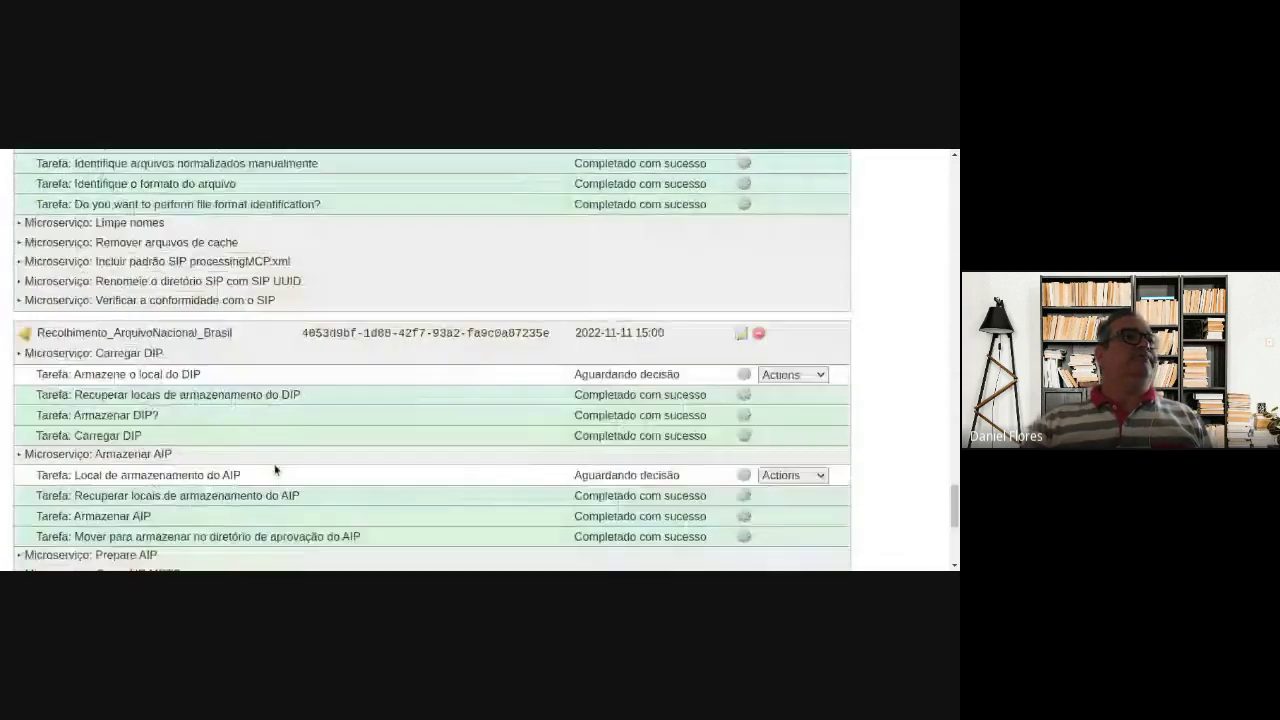
scroll(300, 478, down, 5)
scroll(233, 451, up, 3)
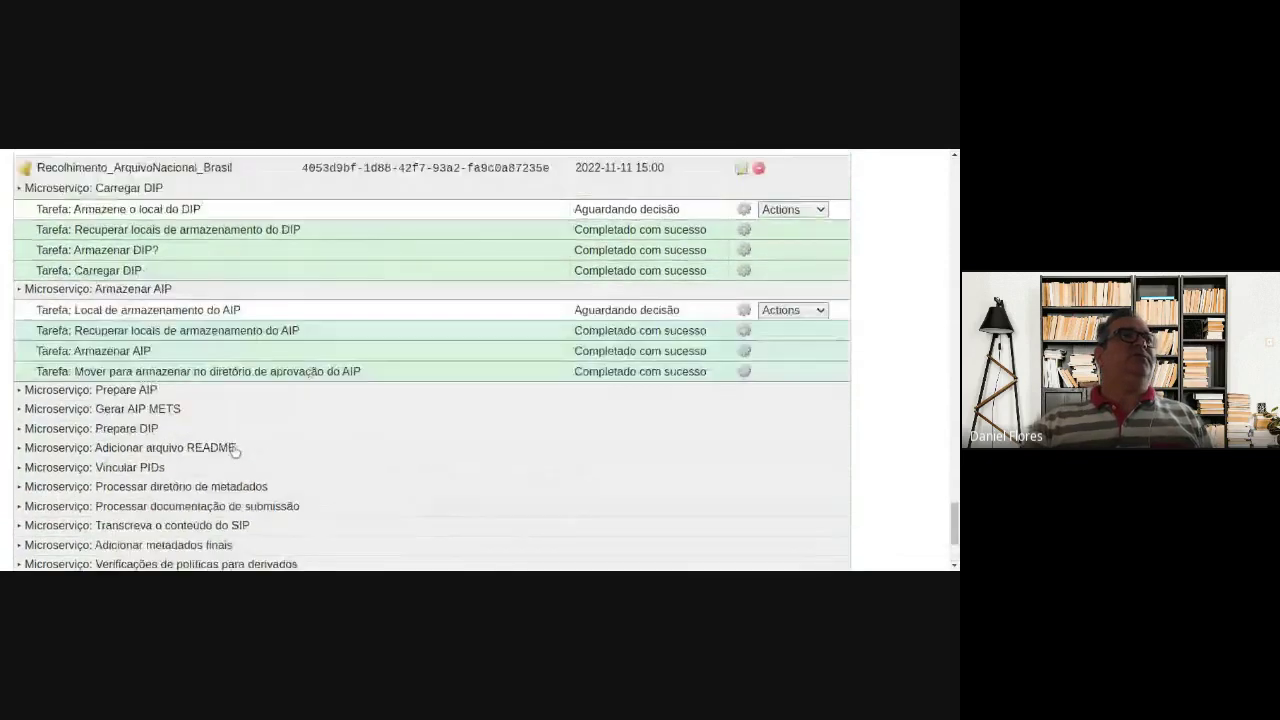
scroll(233, 451, up, 15)
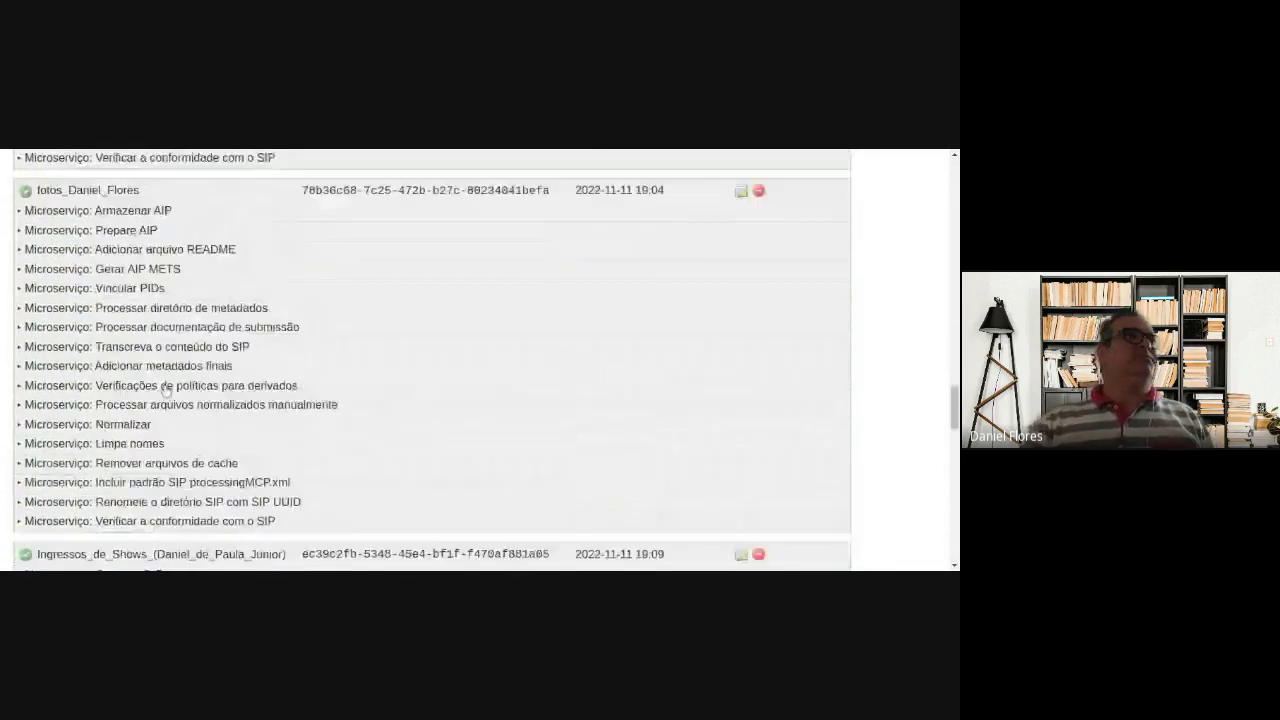
scroll(165, 390, up, 15)
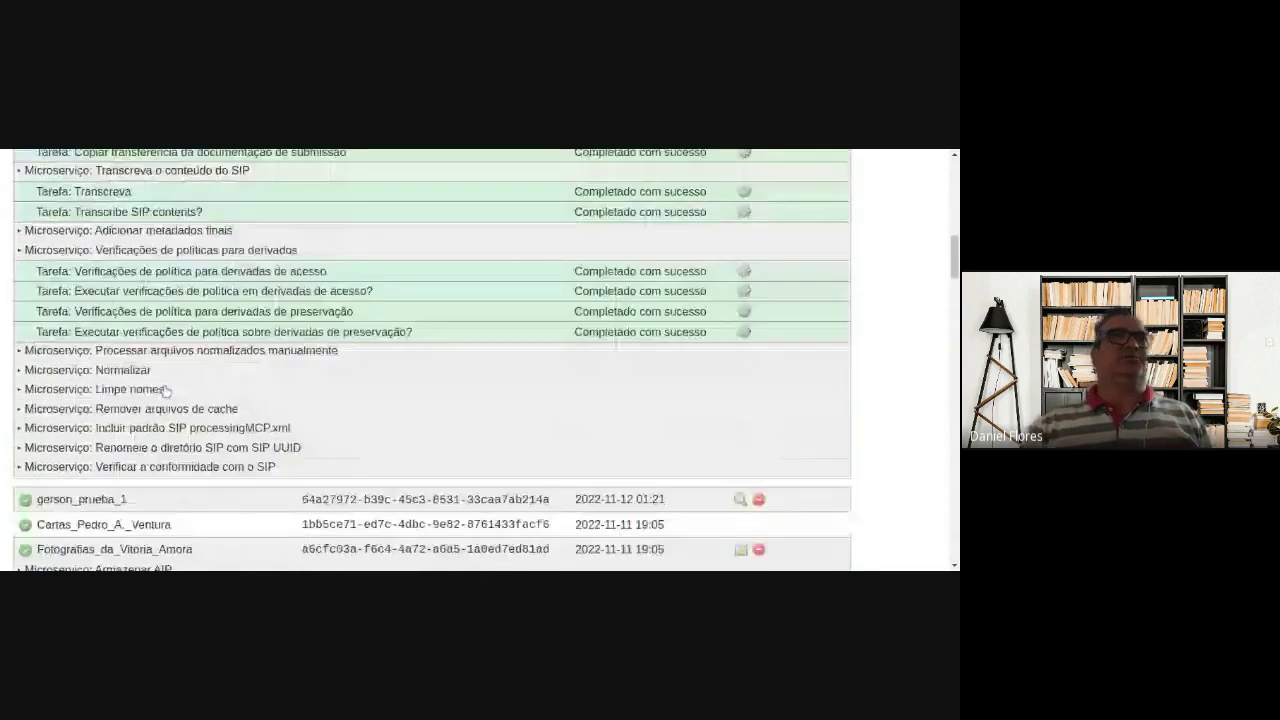
scroll(165, 390, up, 15)
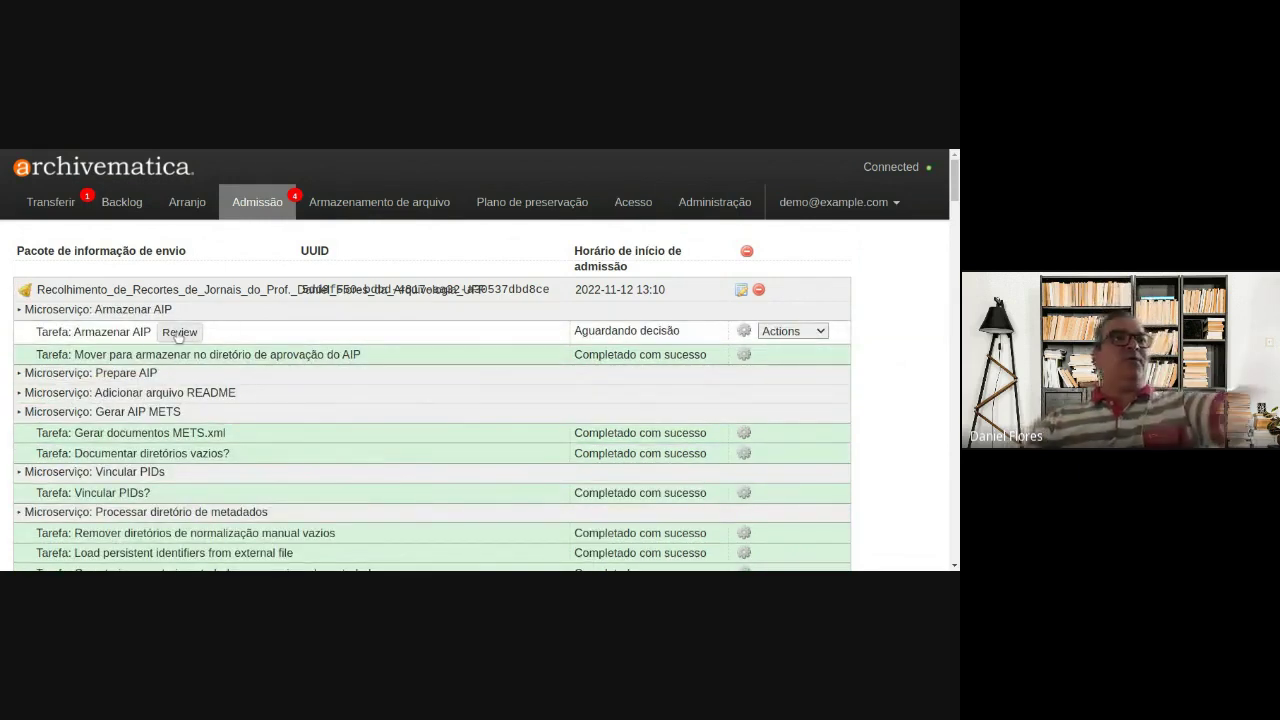
Step: Decide the Armazenar AIP and Local de armazenamento do AIP tasks so that the clippings AIP is stored
click(798, 331)
click(785, 360)
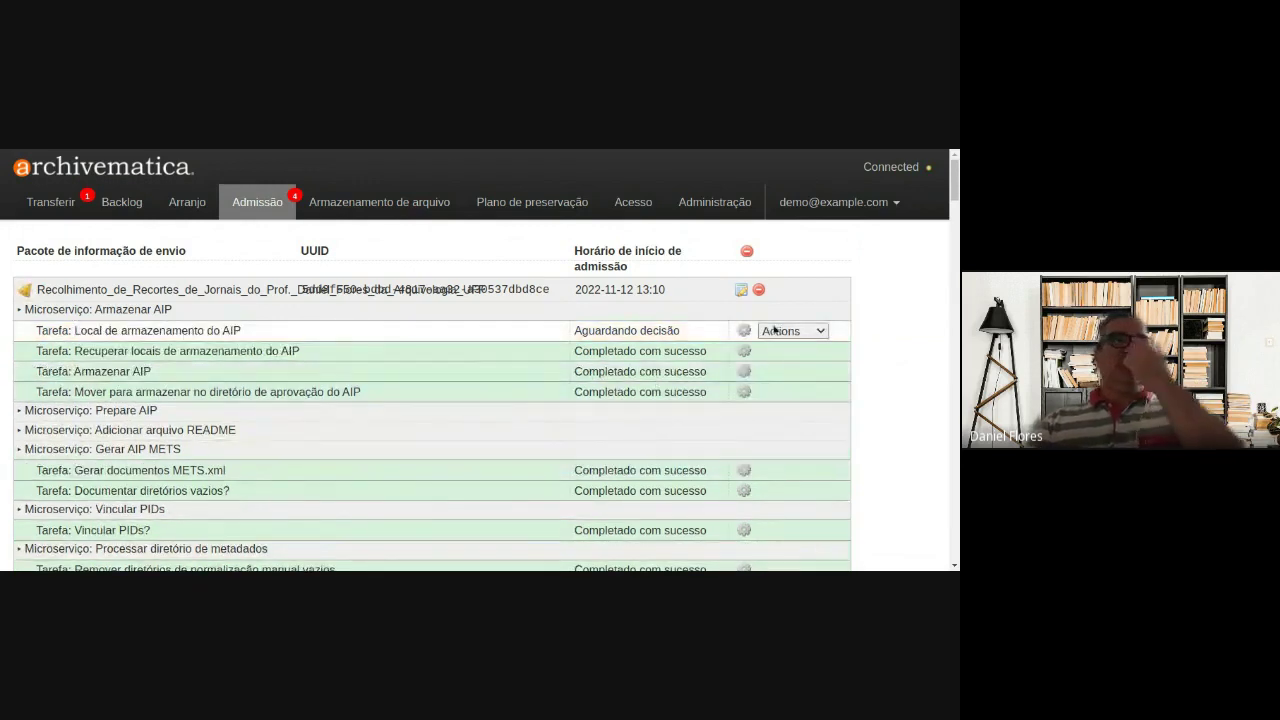
click(772, 332)
click(750, 367)
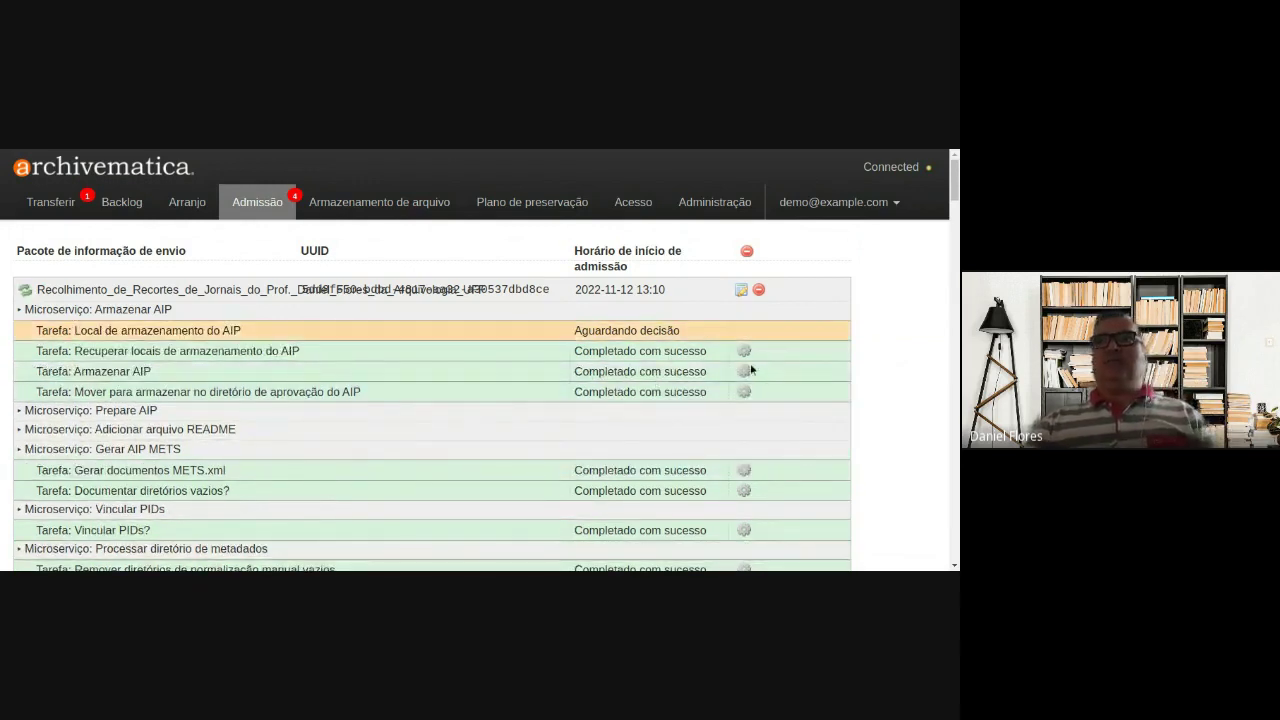
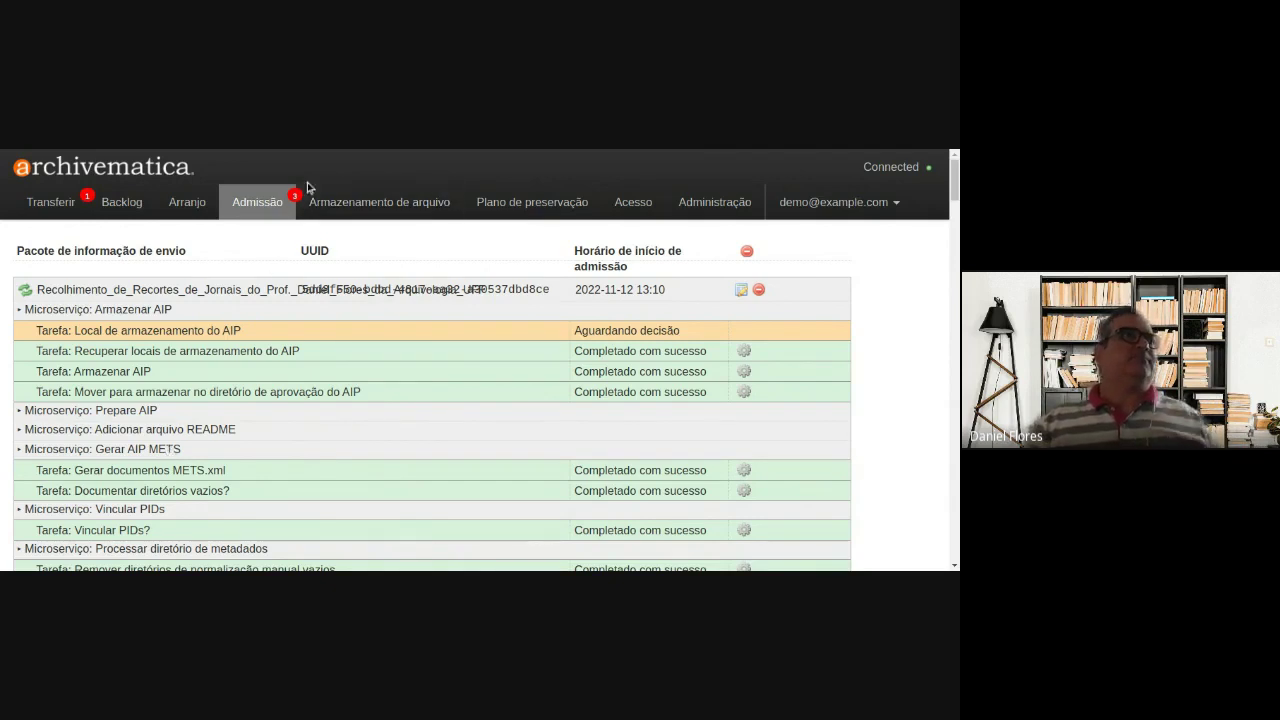
Step: Open the archival storage area and look over the names, sizes and statuses of the stored packages
click(389, 205)
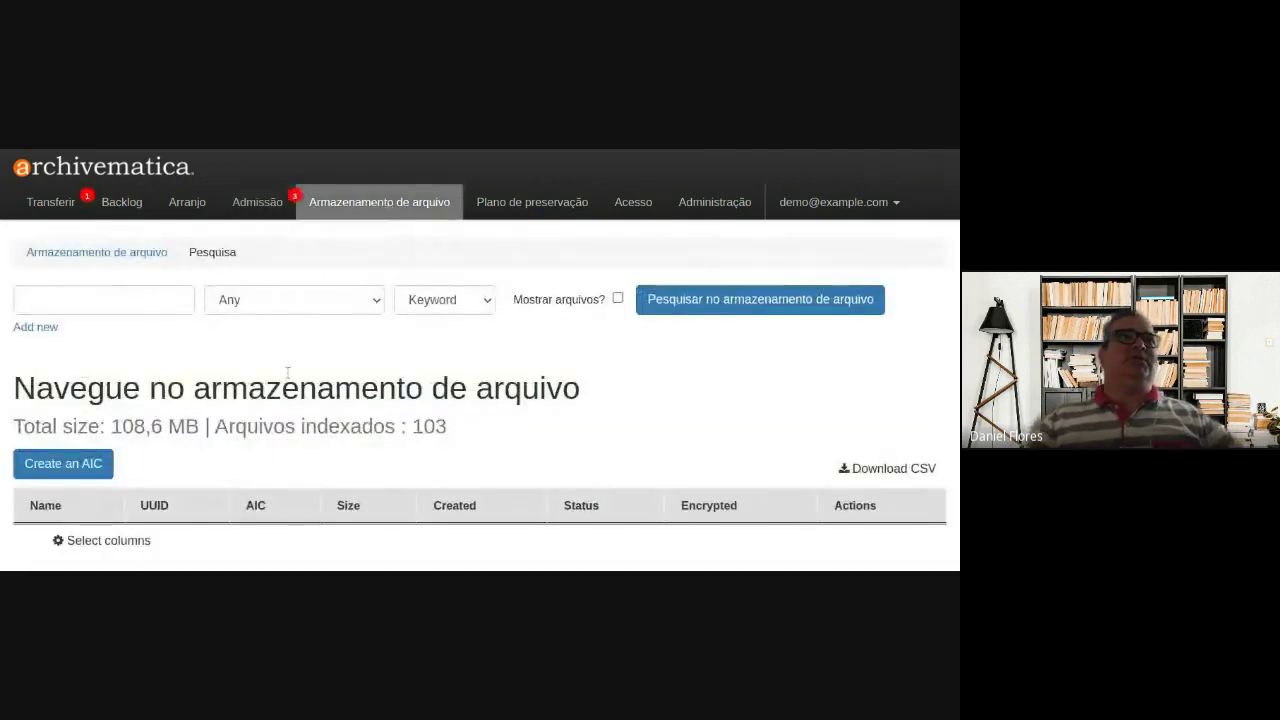
scroll(174, 442, down, 3)
scroll(174, 442, down, 1)
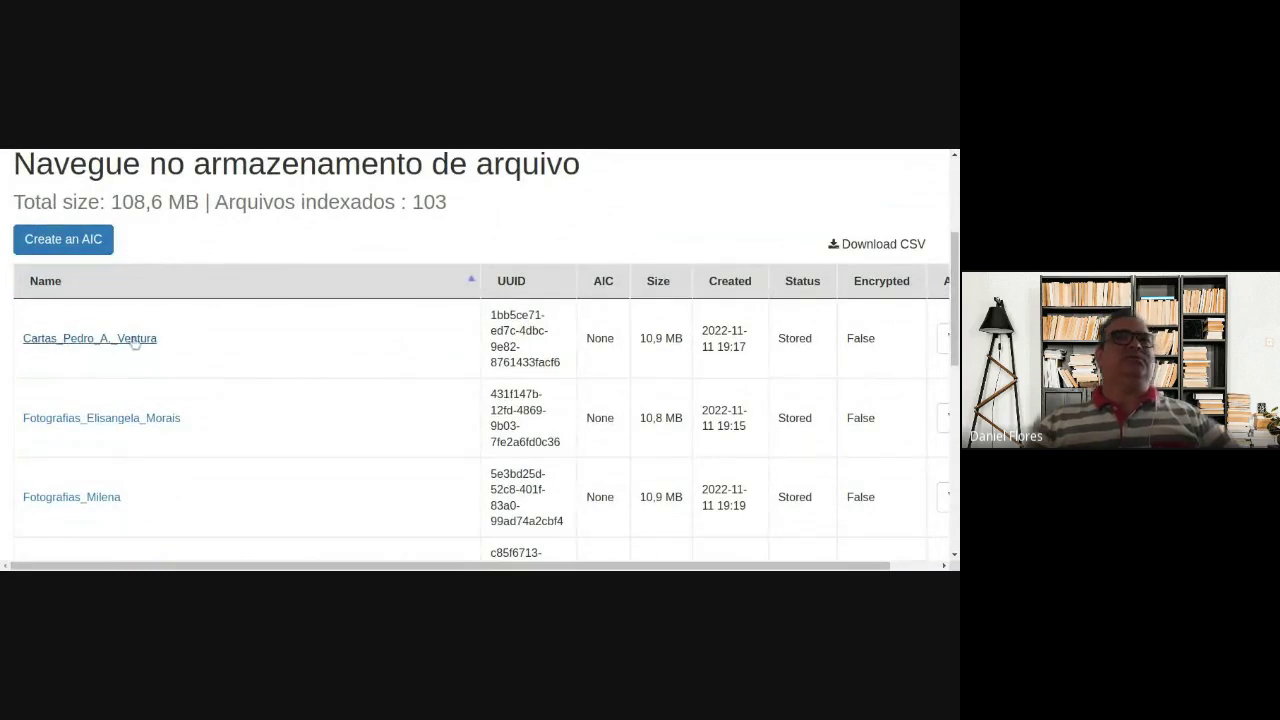
scroll(367, 405, up, 4)
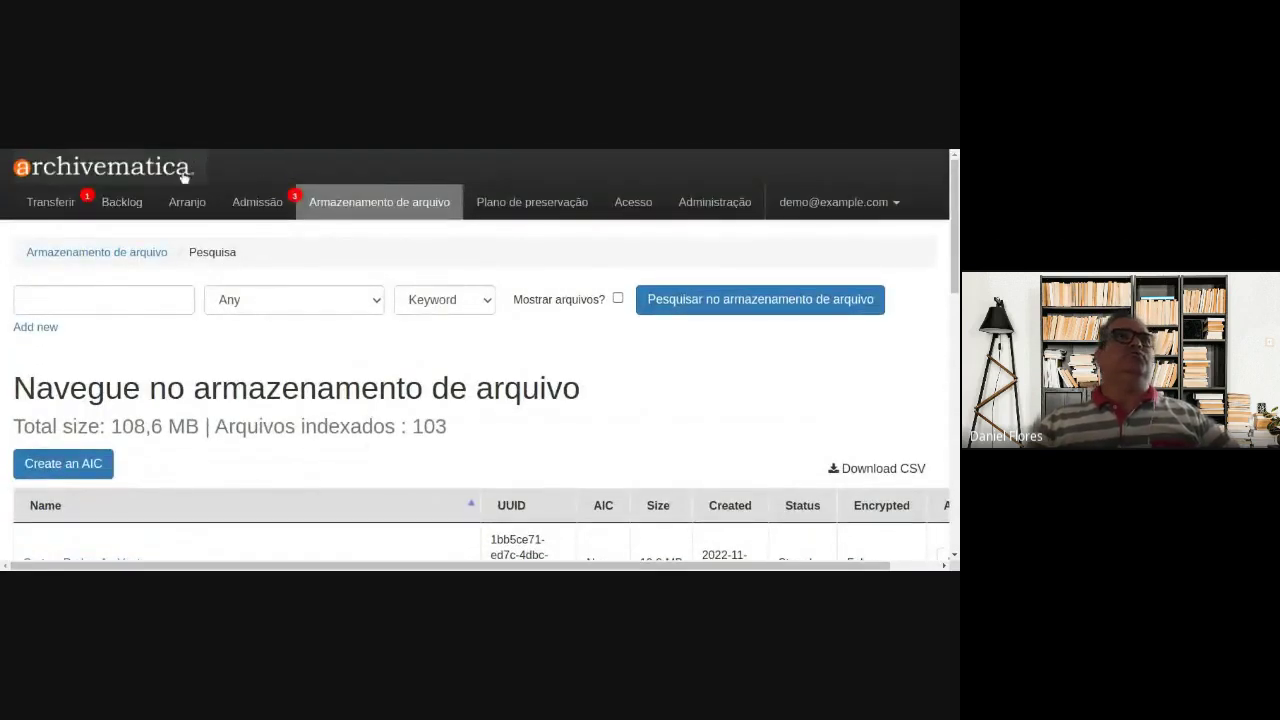
Step: Collapse the clippings package in ingest and look for its stored AIP in the archival storage list
click(258, 203)
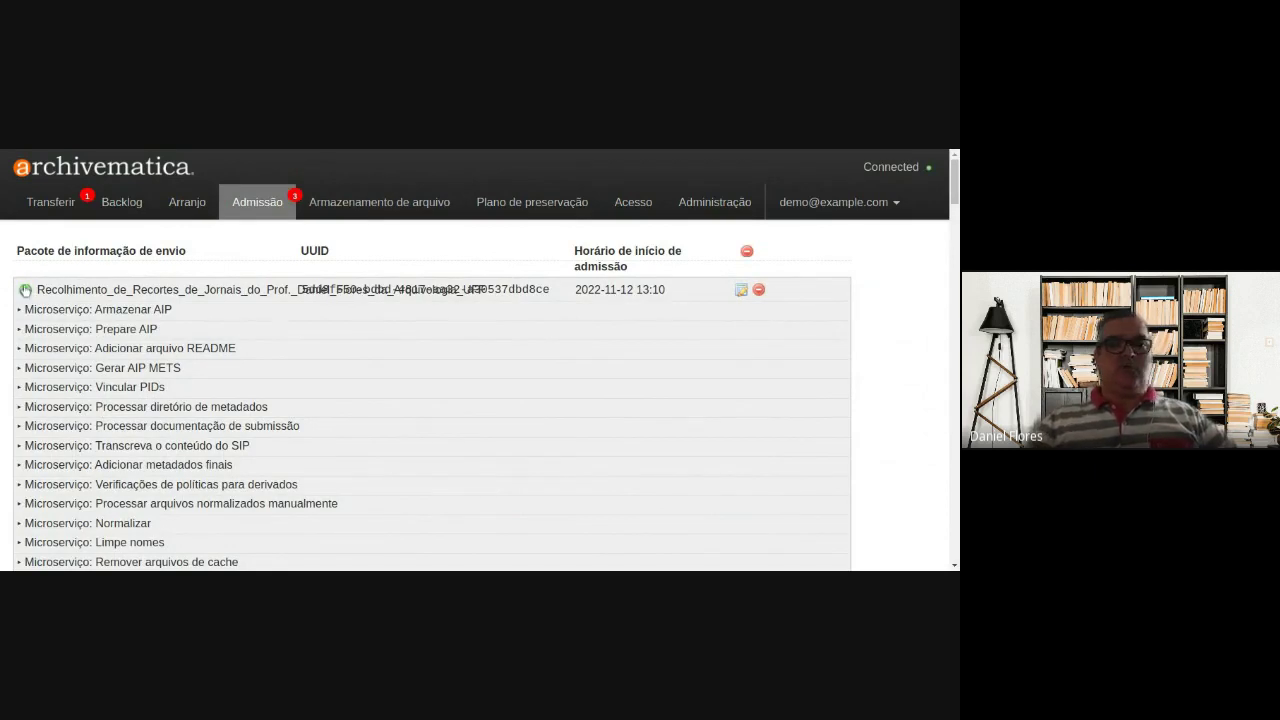
click(110, 293)
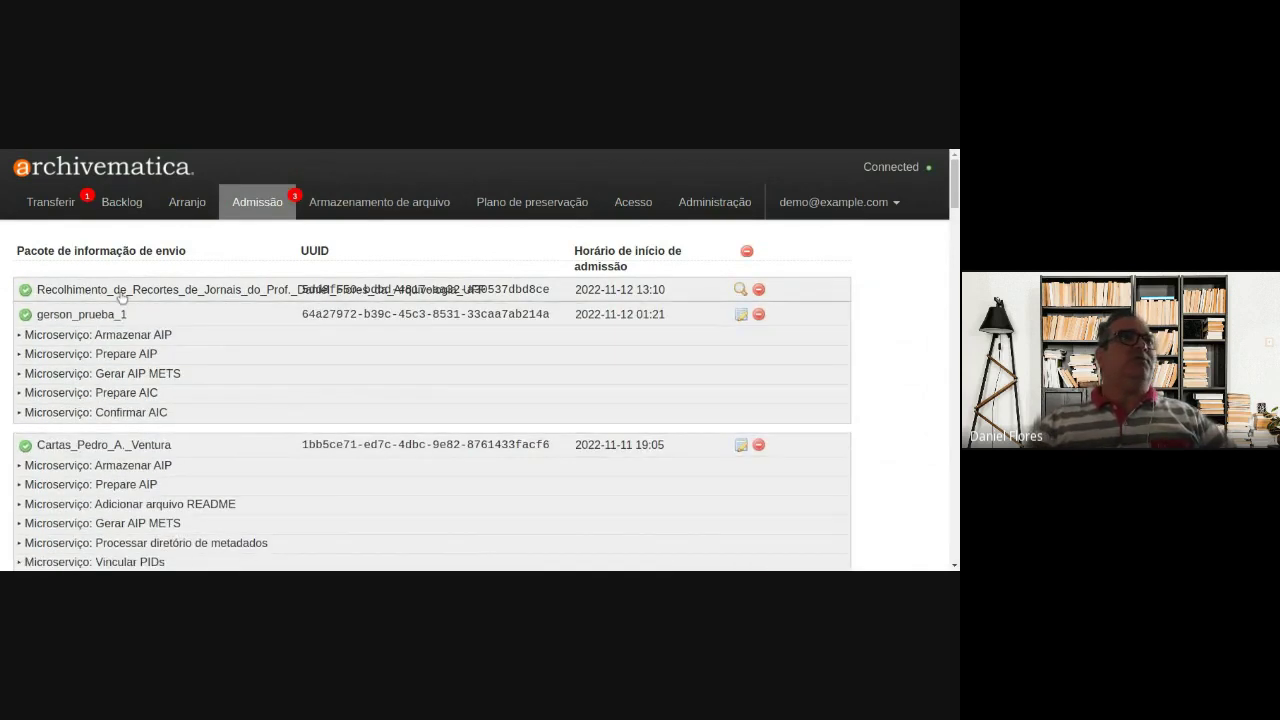
click(417, 205)
scroll(293, 353, down, 1)
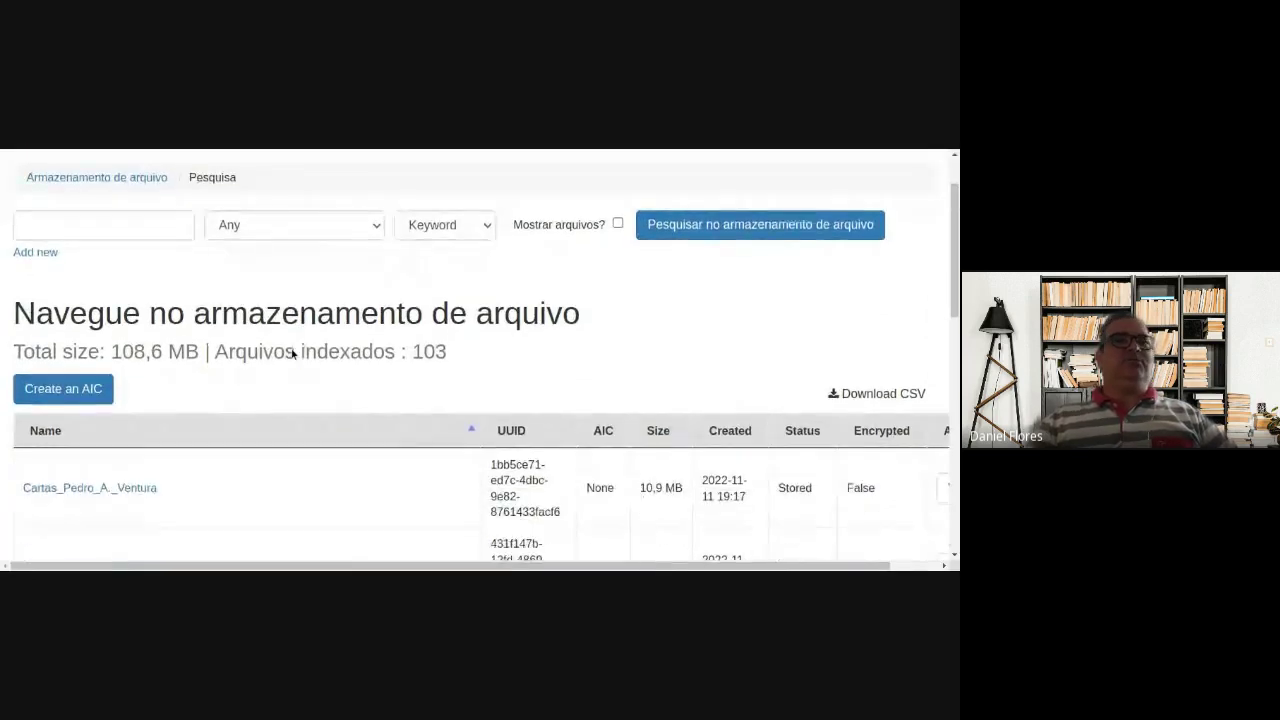
scroll(293, 353, down, 1)
scroll(268, 389, down, 1)
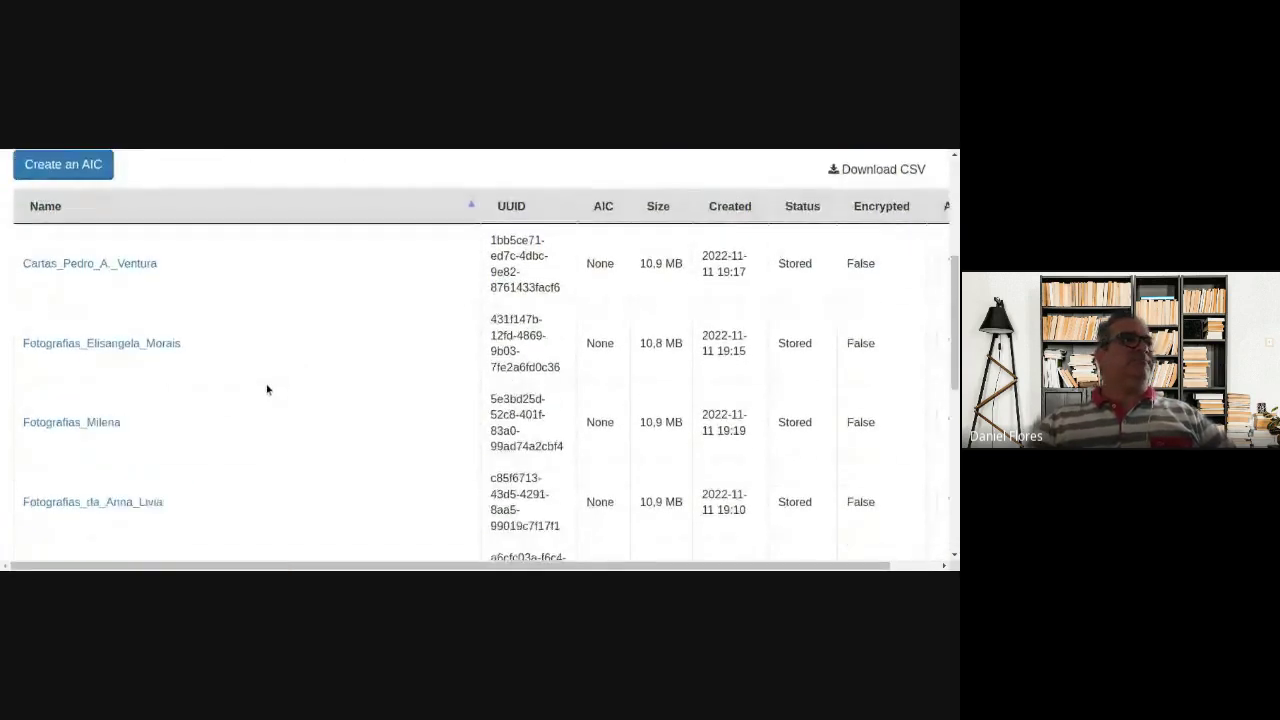
scroll(267, 389, down, 4)
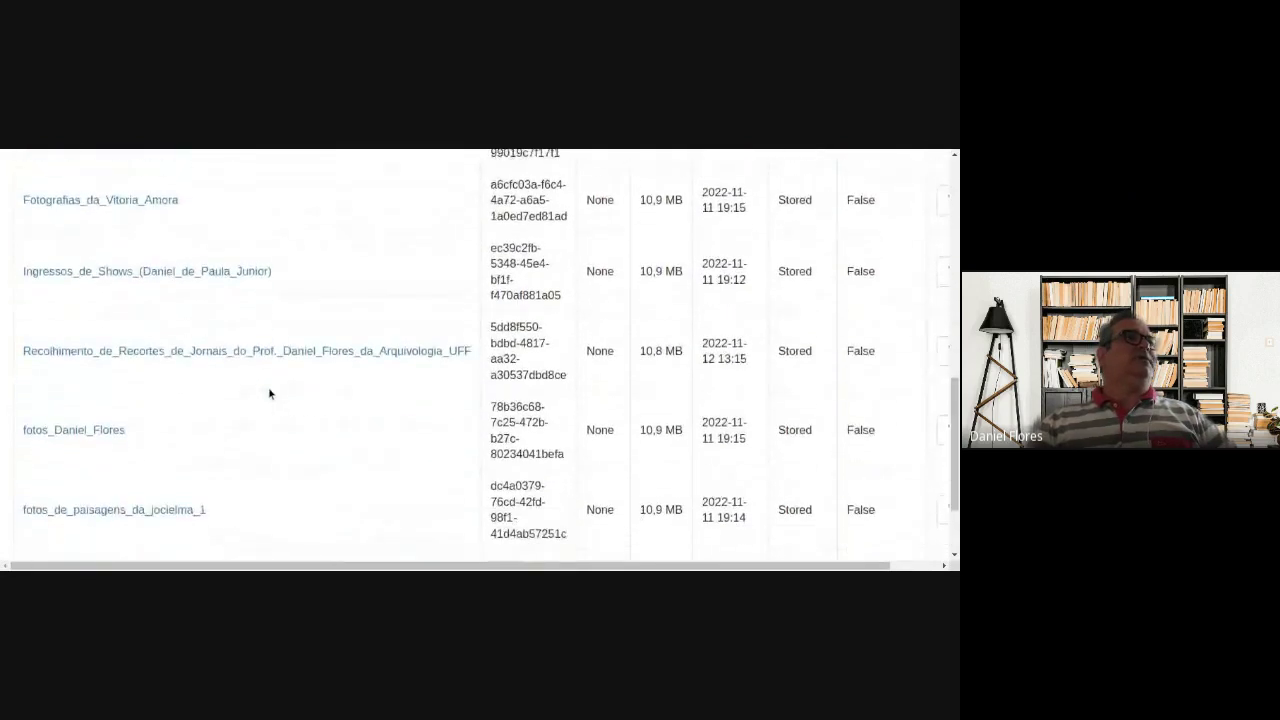
scroll(215, 390, down, 3)
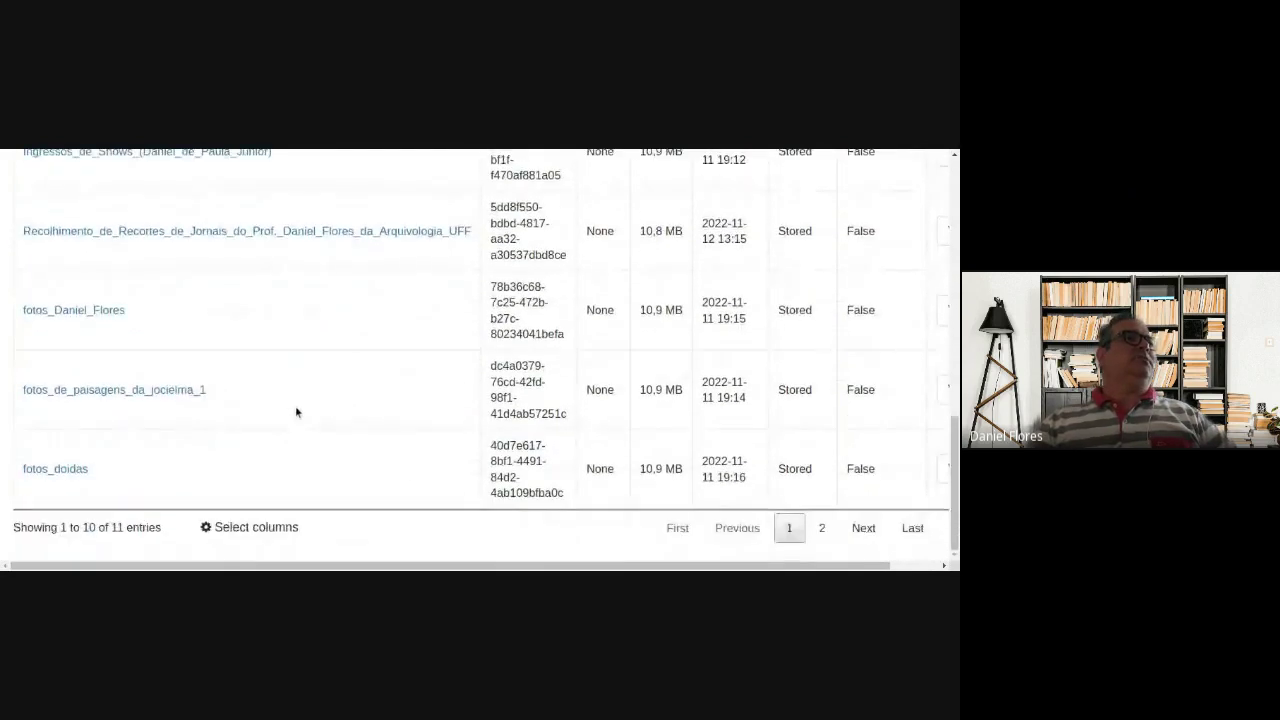
Step: Sort the archival storage list by Created and subsequently by Status
scroll(284, 413, up, 10)
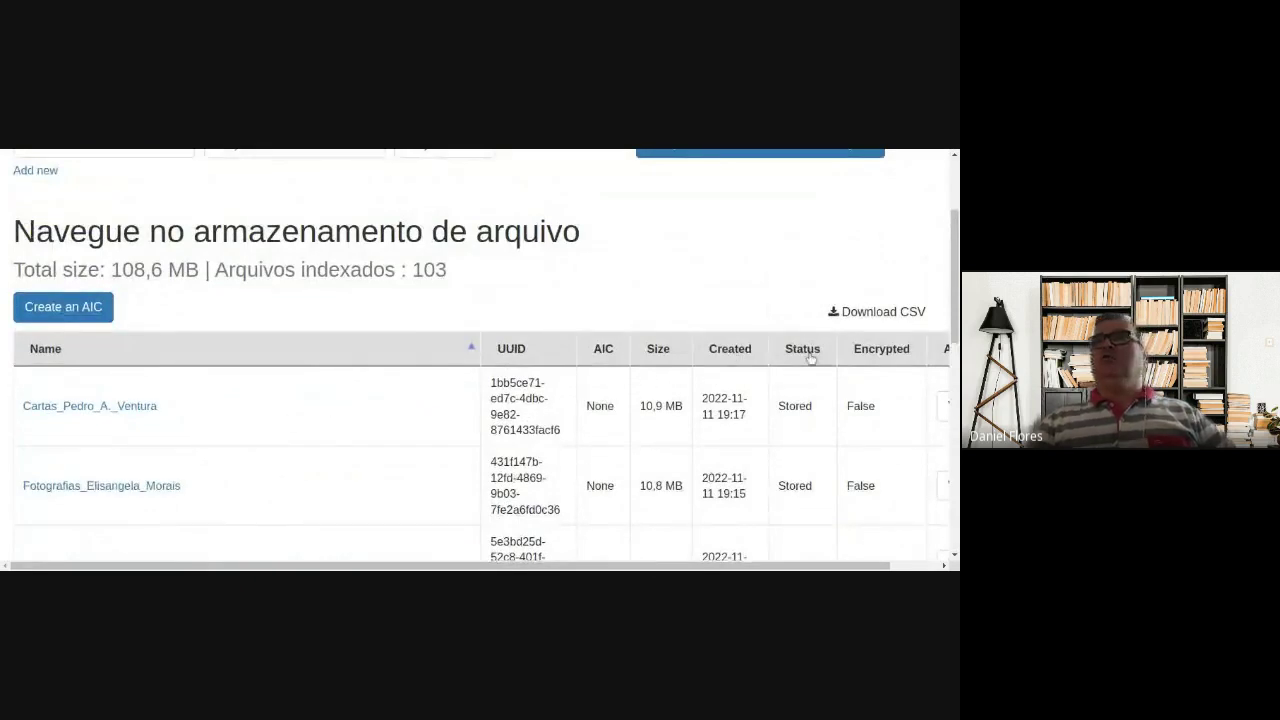
click(752, 350)
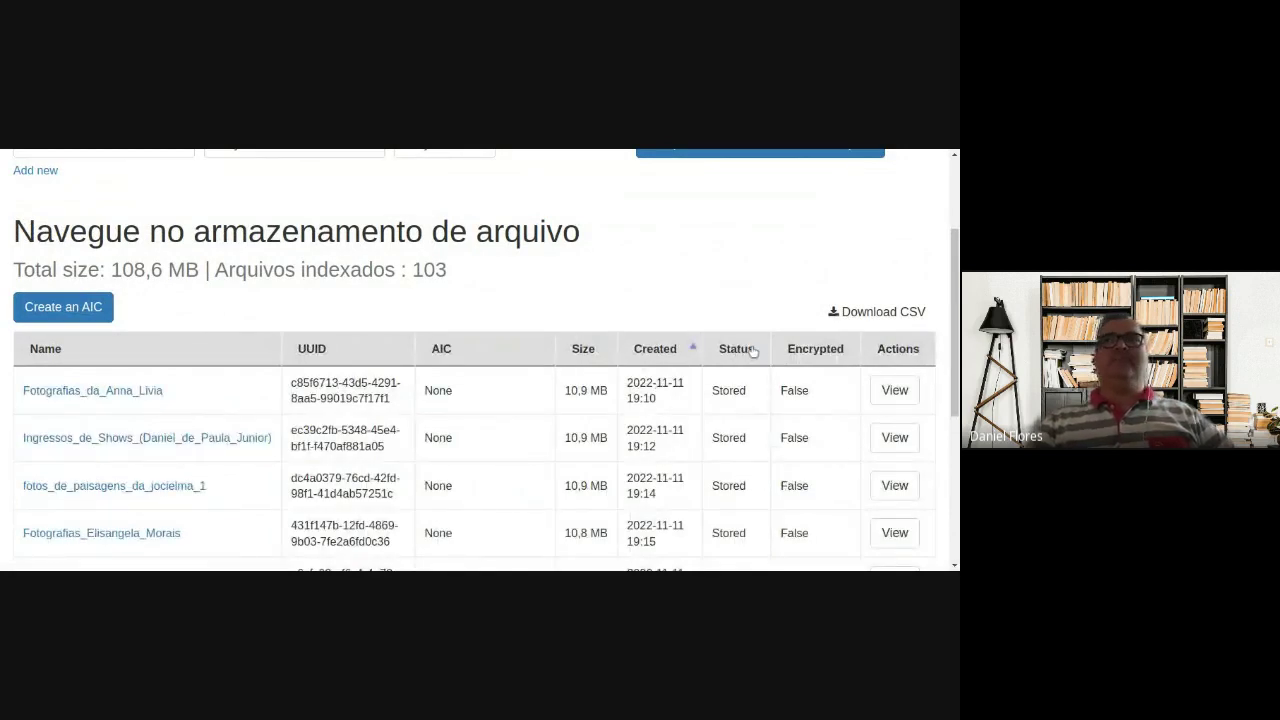
click(752, 350)
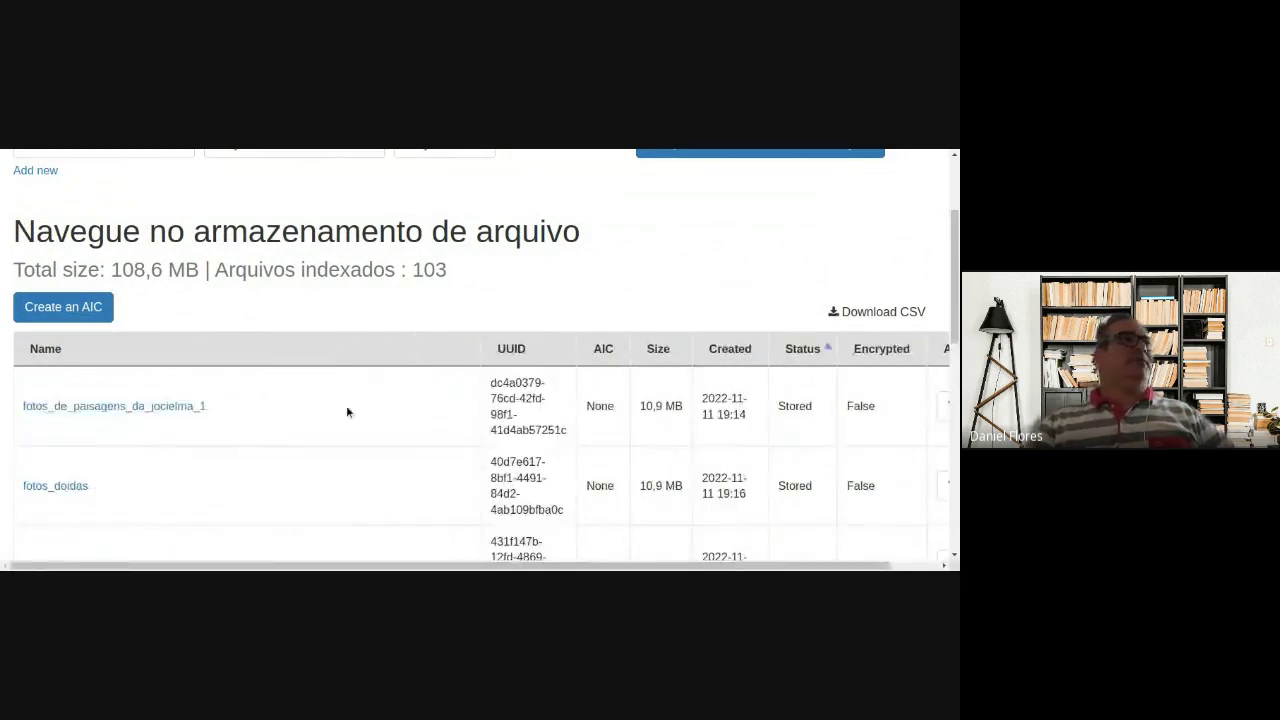
Step: Sort the archival storage list by Created with the newest first and open the clippings AIP's details
click(745, 352)
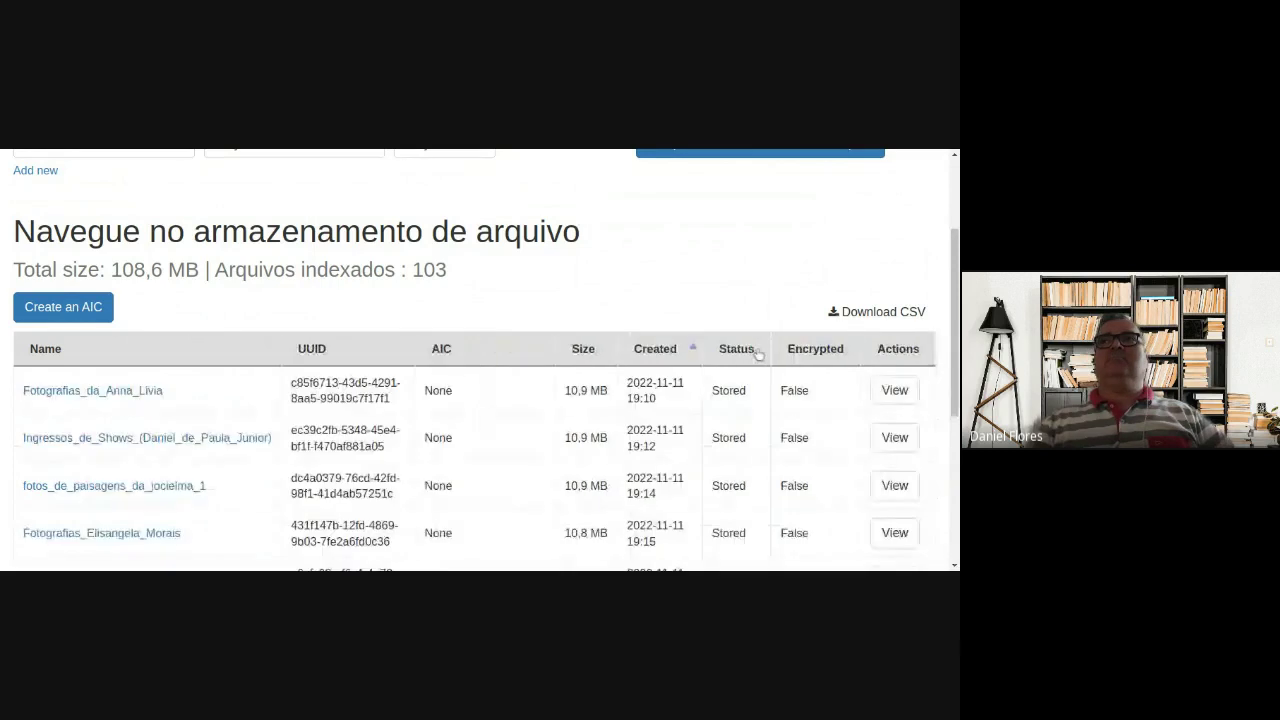
click(695, 350)
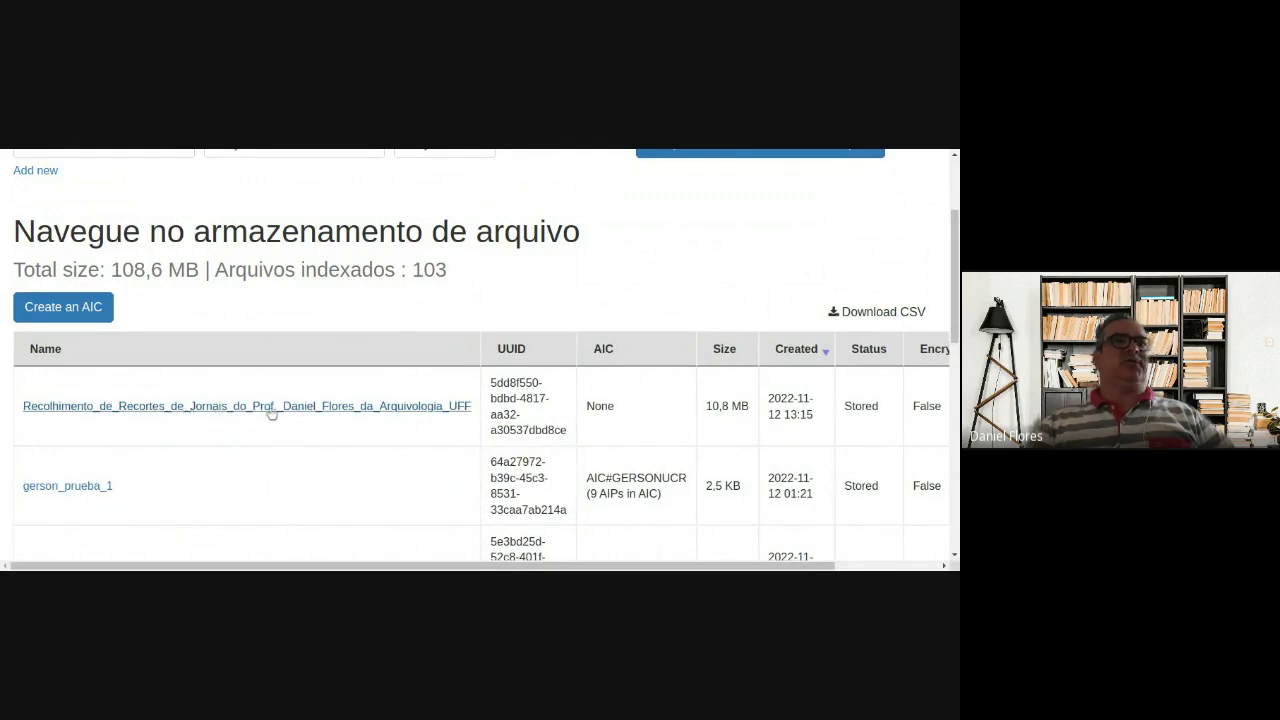
scroll(312, 411, down, 1)
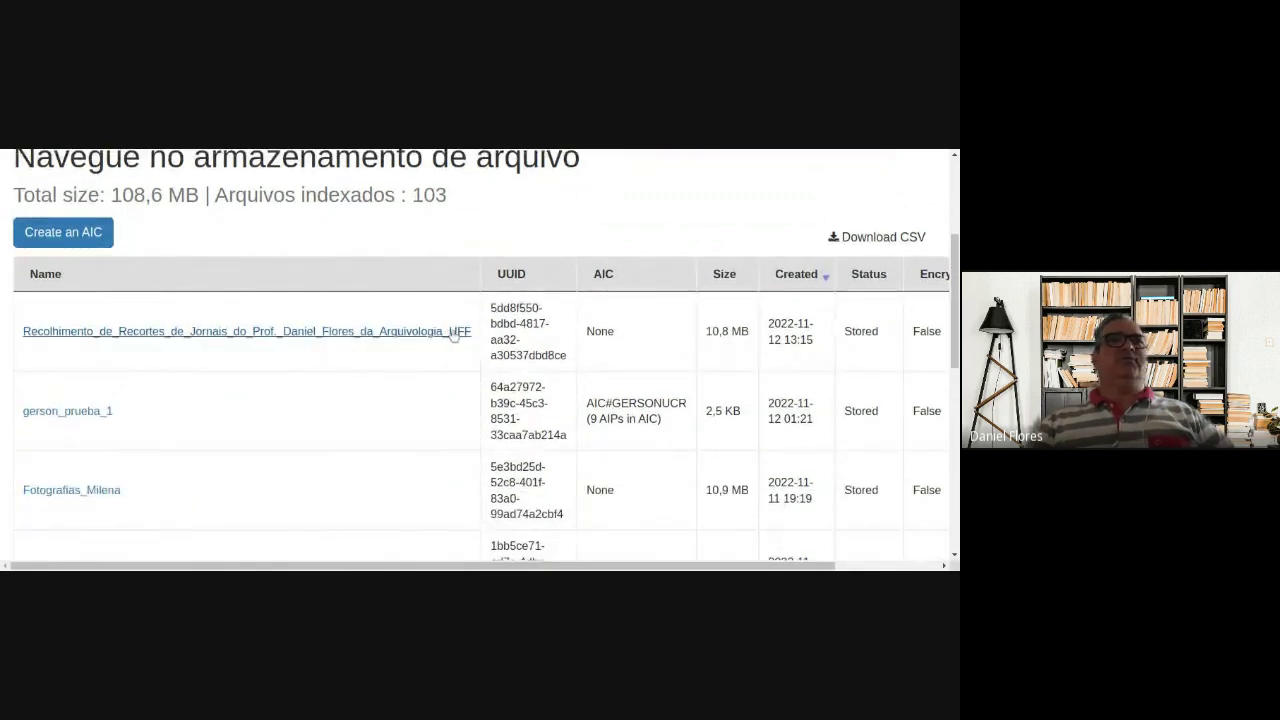
click(428, 337)
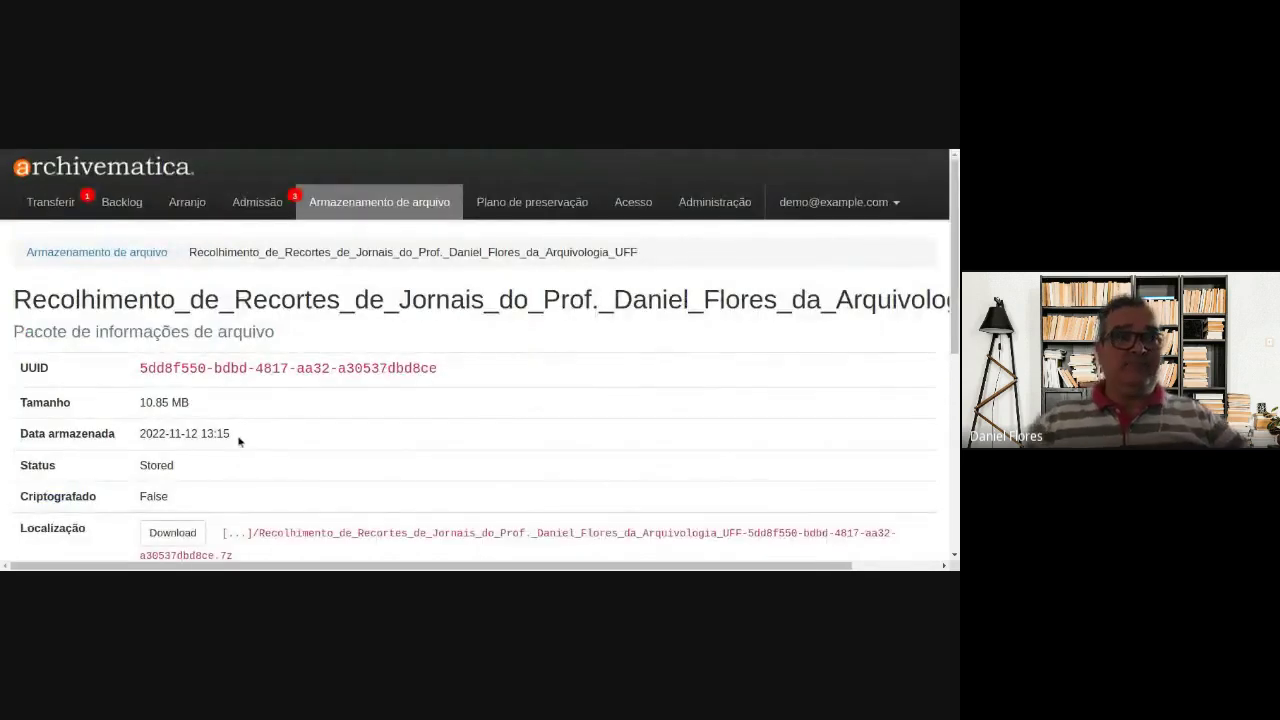
Step: Examine the clippings AIP's storage details, from Criptografado and Localização to the METS file and the Carregar DIP form
scroll(114, 406, down, 1)
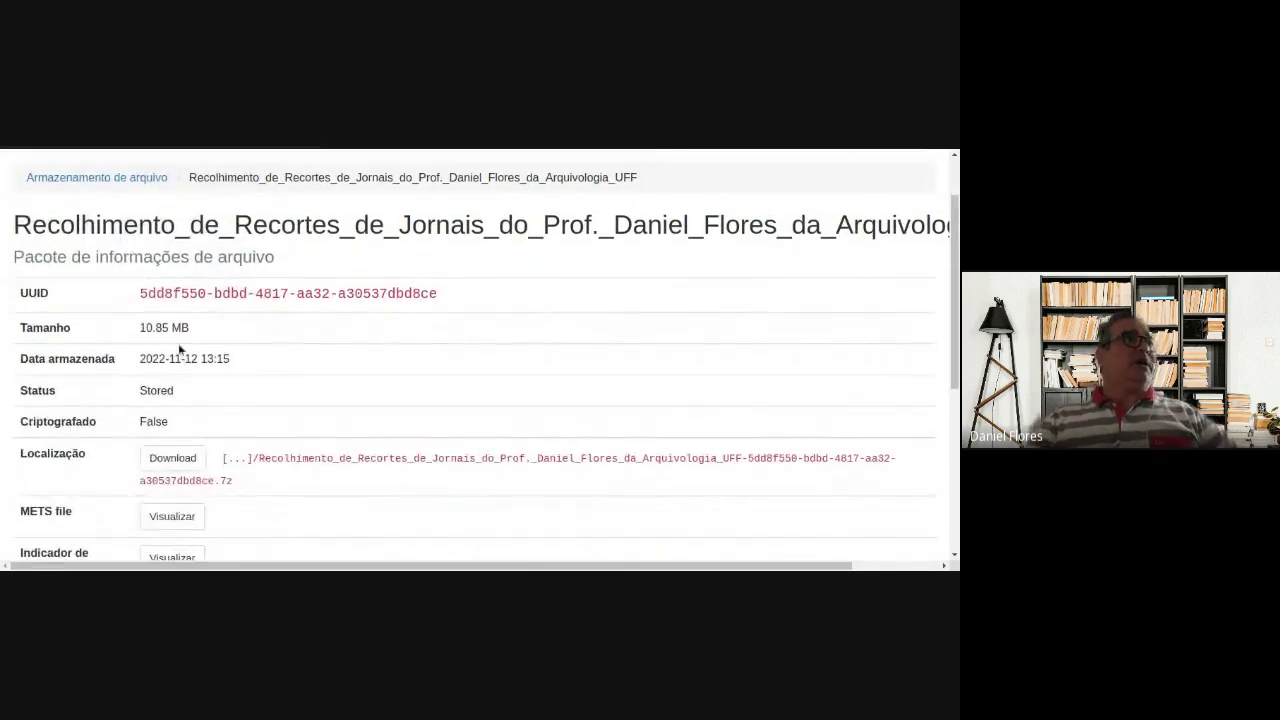
scroll(75, 381, down, 1)
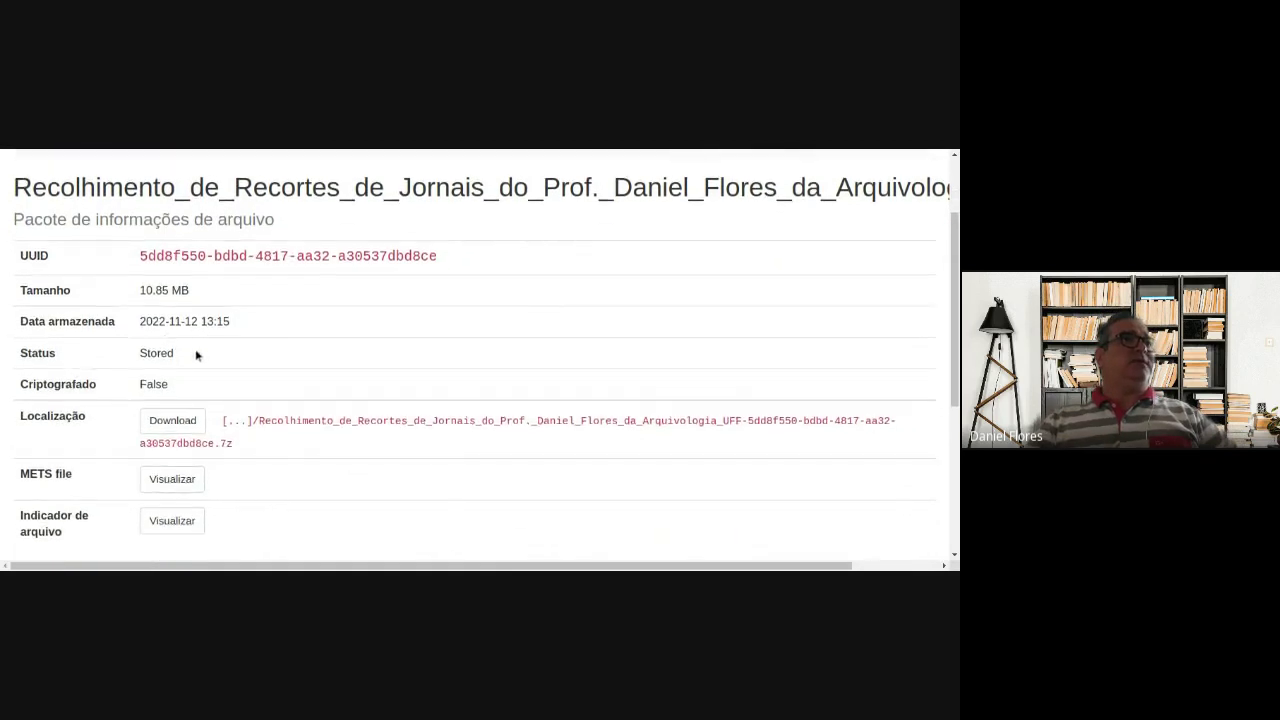
scroll(31, 377, down, 1)
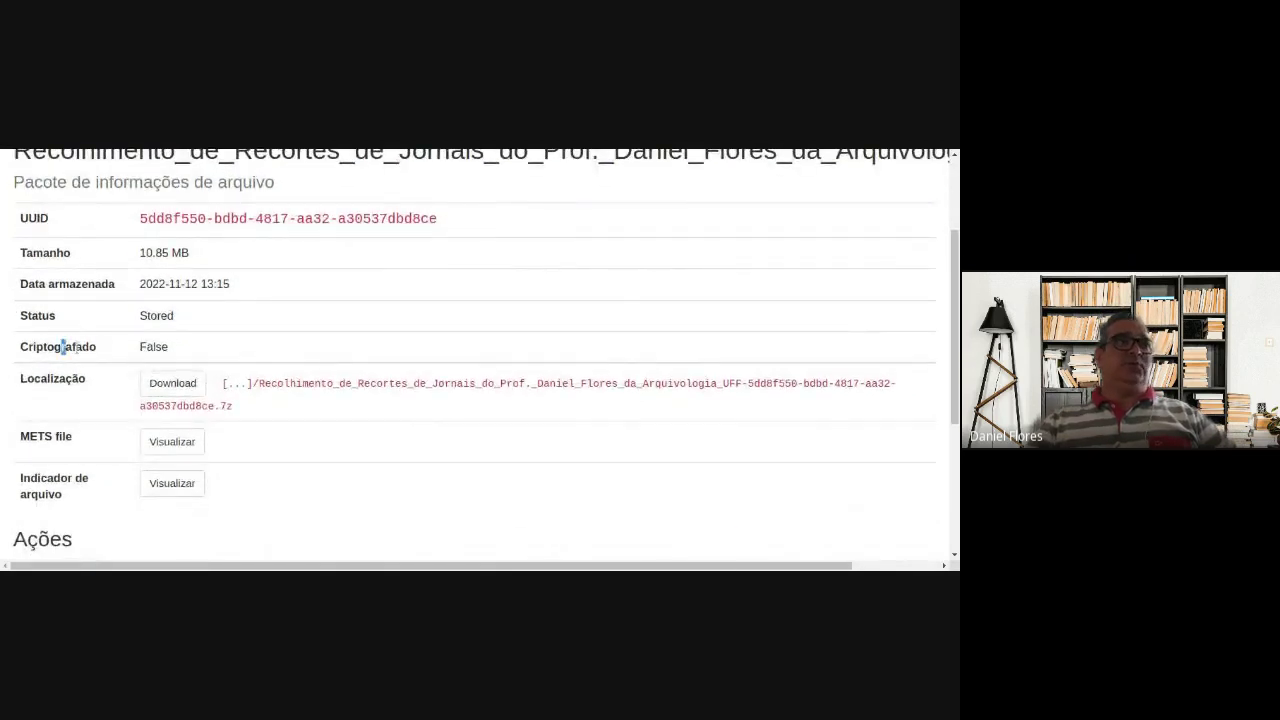
drag(63, 346, 145, 347)
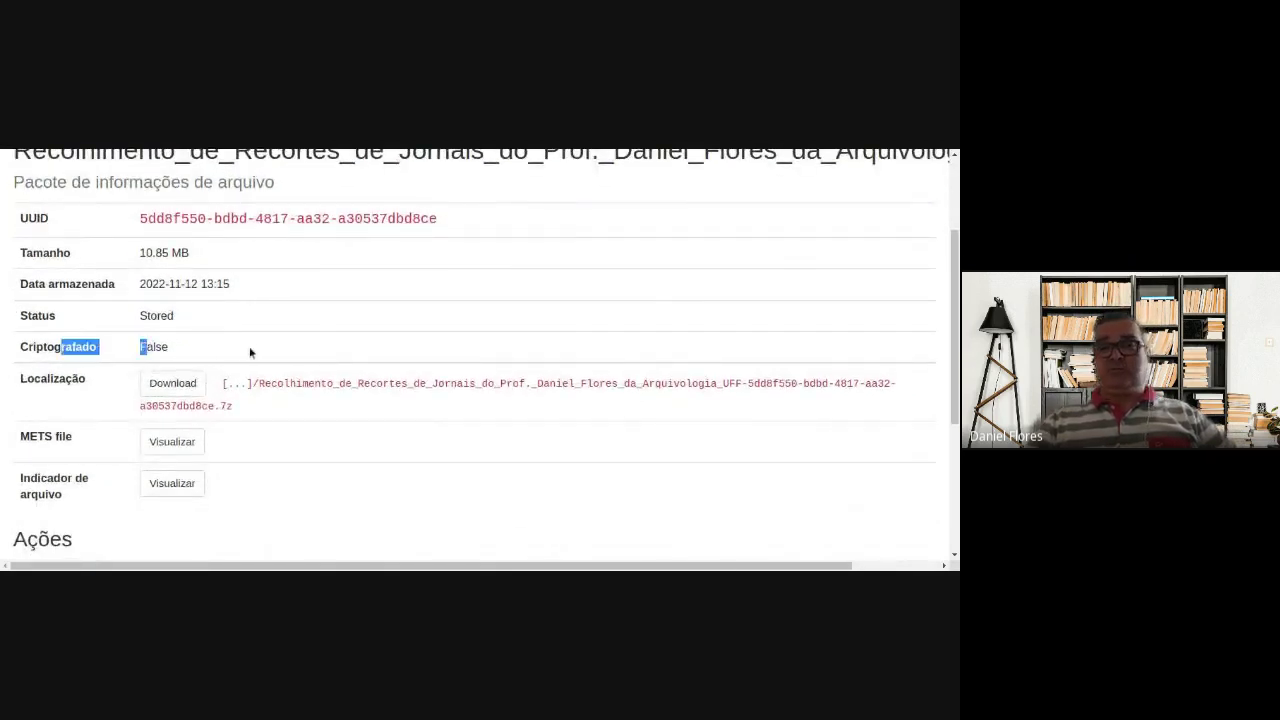
scroll(251, 351, down, 3)
drag(35, 266, 59, 266)
scroll(147, 453, down, 2)
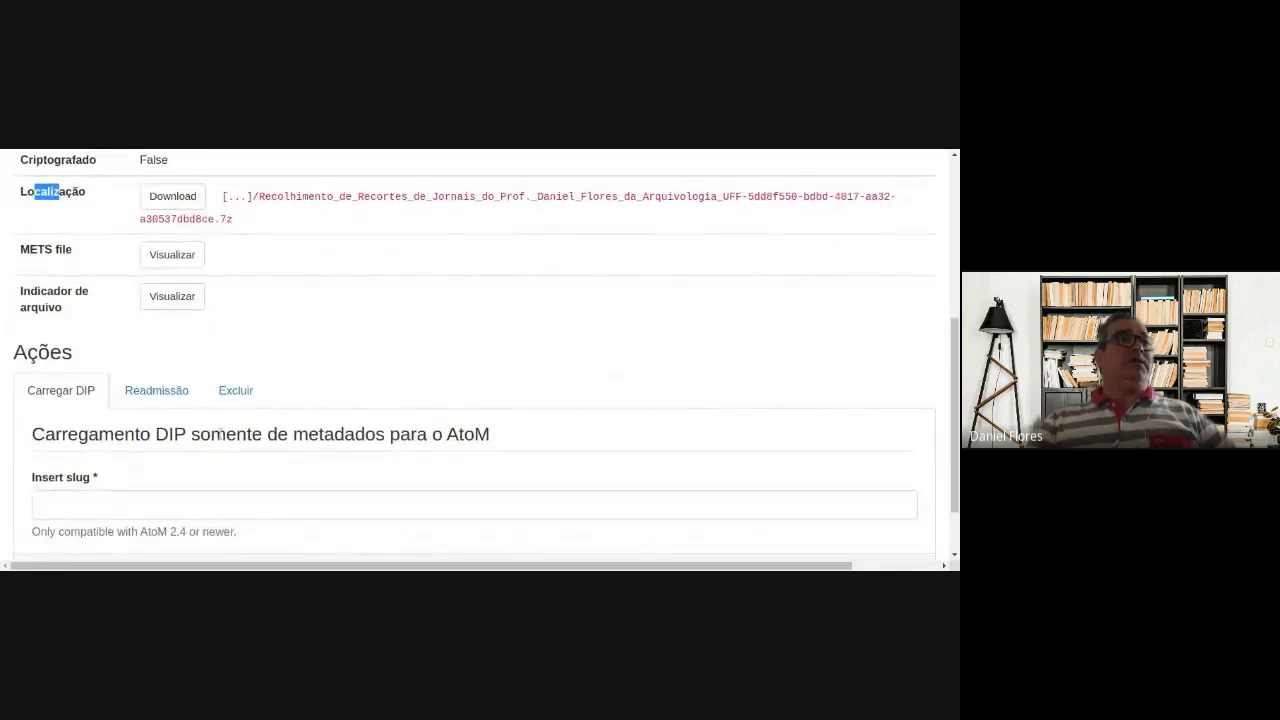
scroll(242, 451, down, 2)
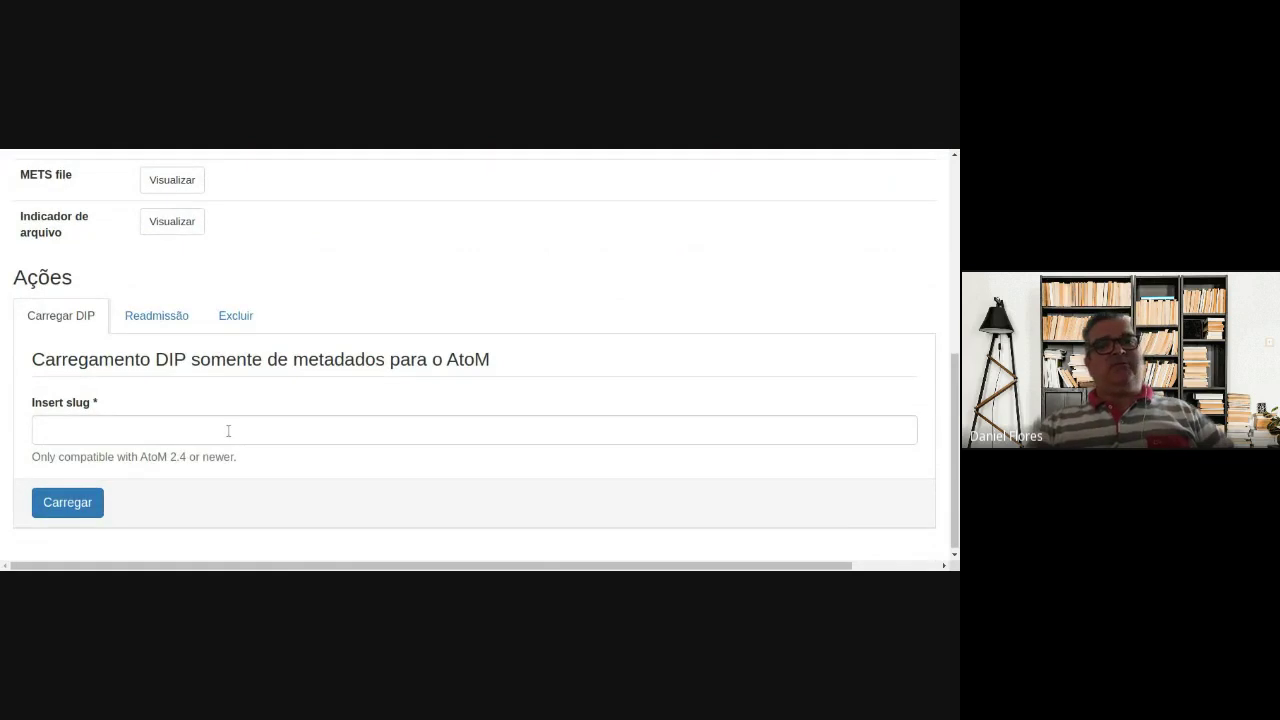
scroll(150, 420, up, 5)
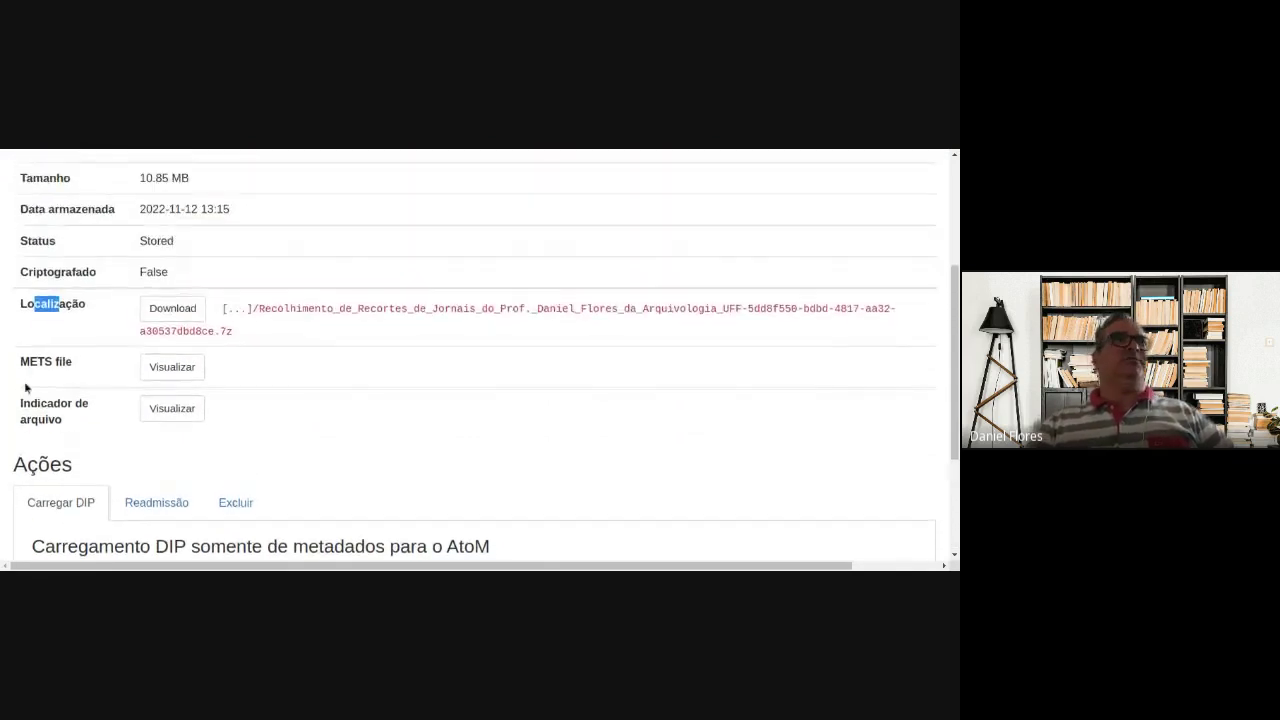
Step: Download the clippings AIP and open its archive in Ark down to the contents of the data/objects folder
click(176, 310)
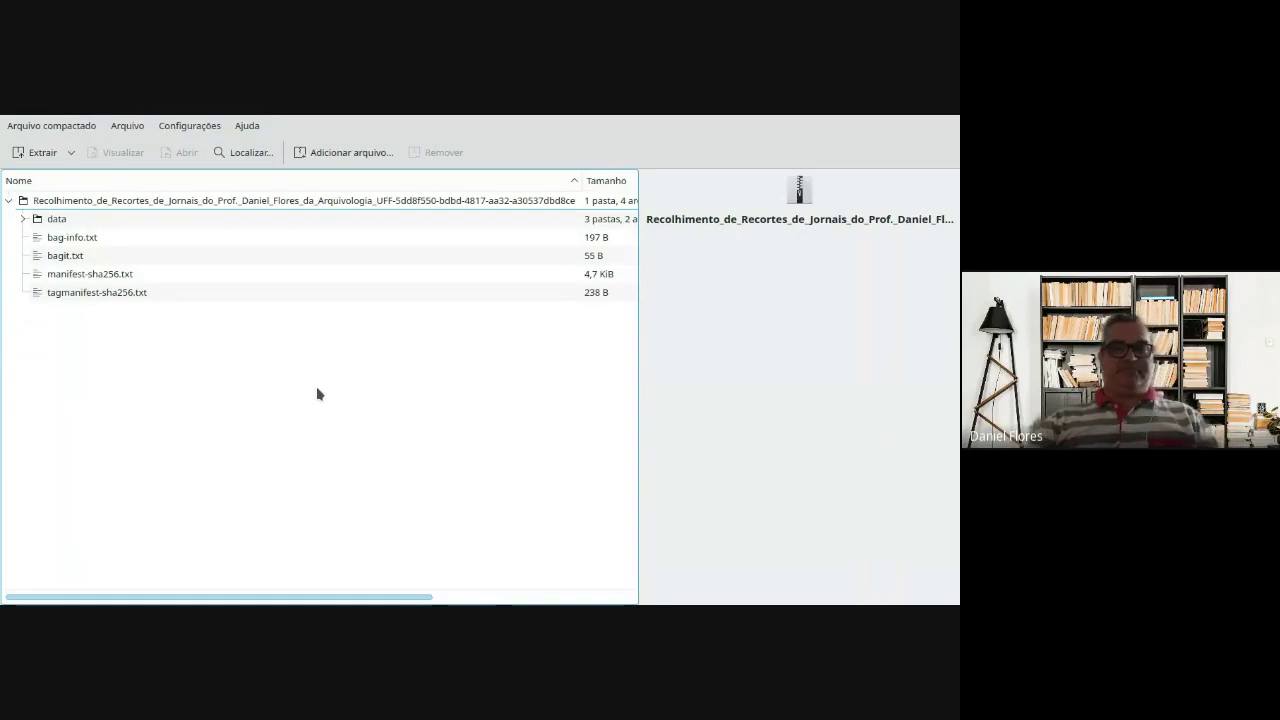
click(22, 218)
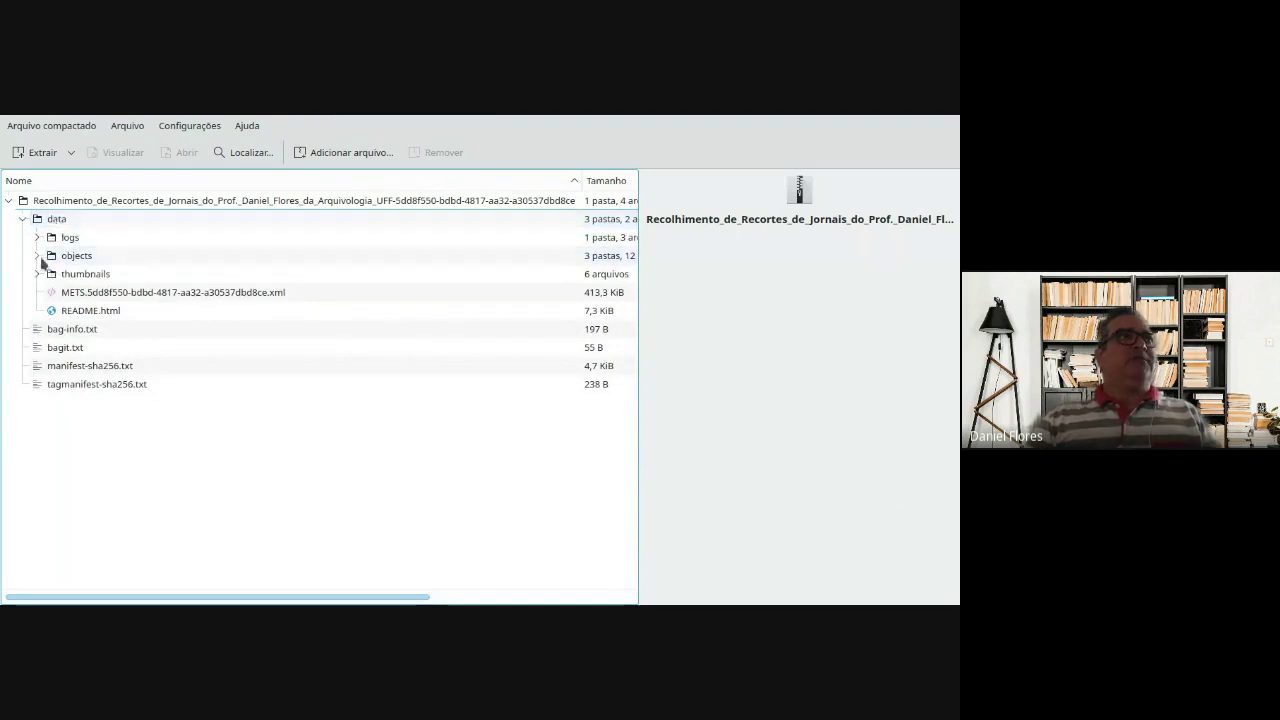
click(37, 256)
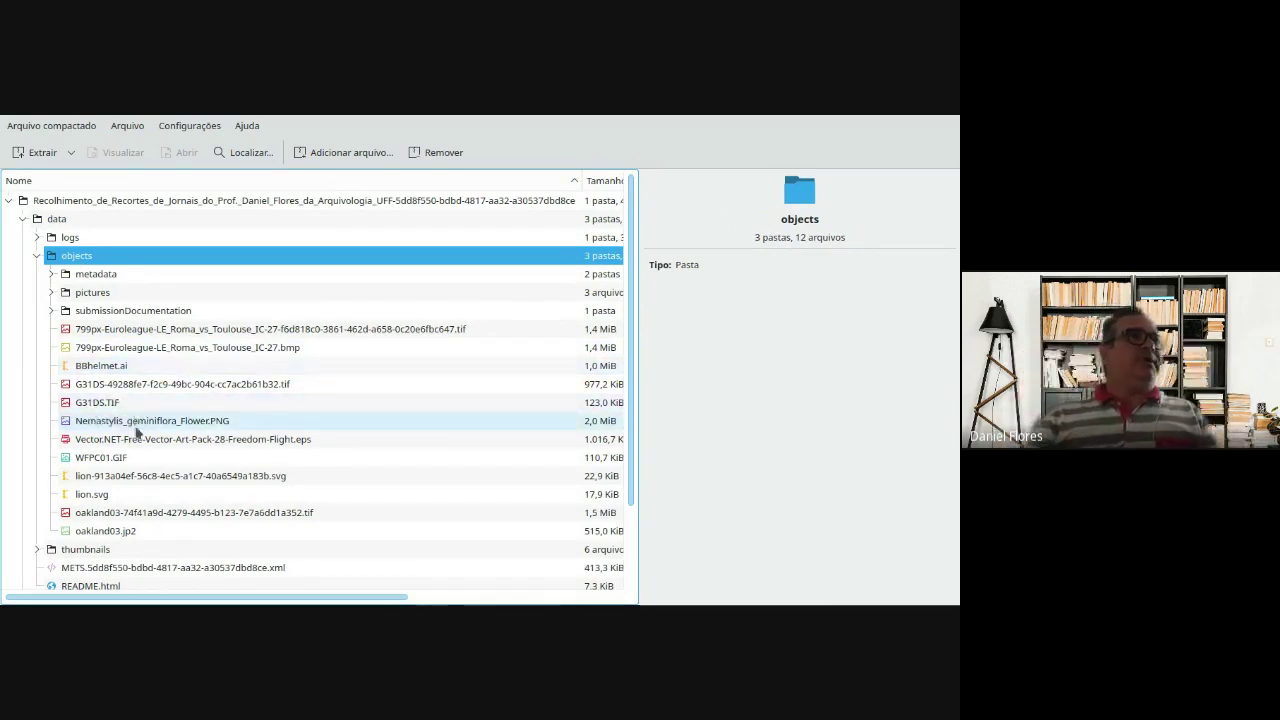
Step: Preview the original 799px-Euroleague-LE_Roma_vs_Toulouse_IC-27.bmp image and return to the archive's file list
click(220, 350)
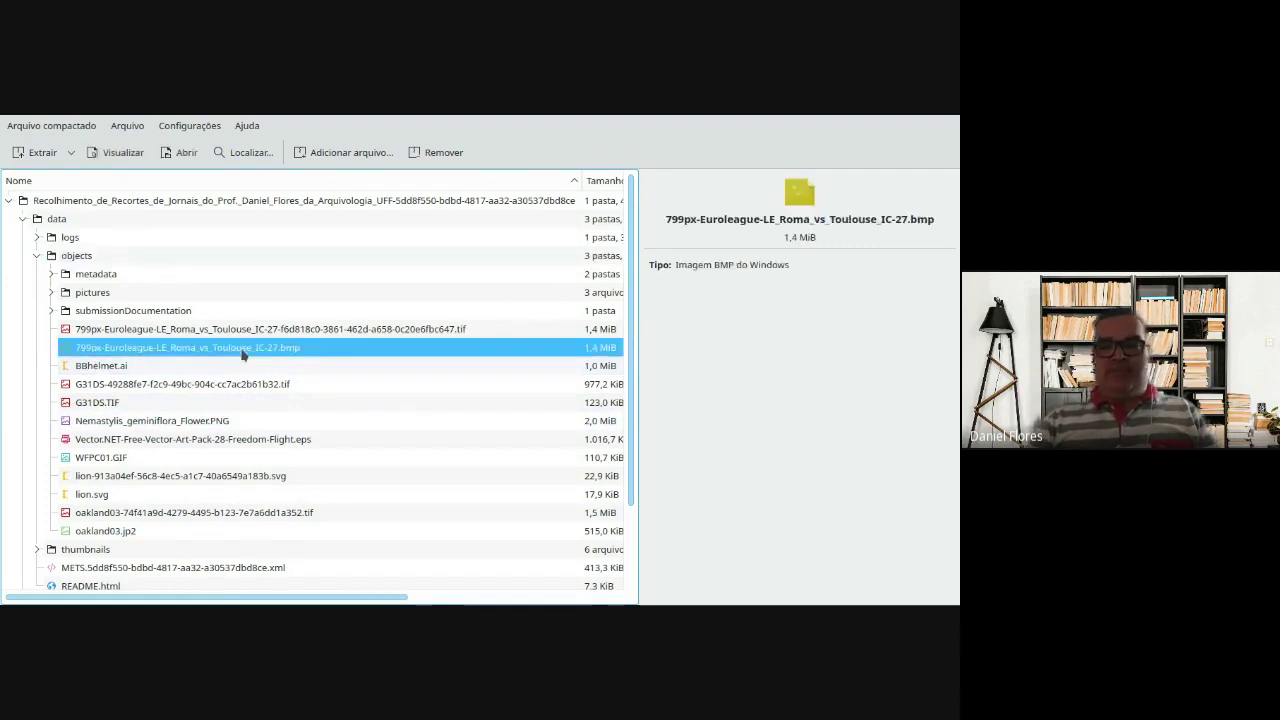
double_click(243, 354)
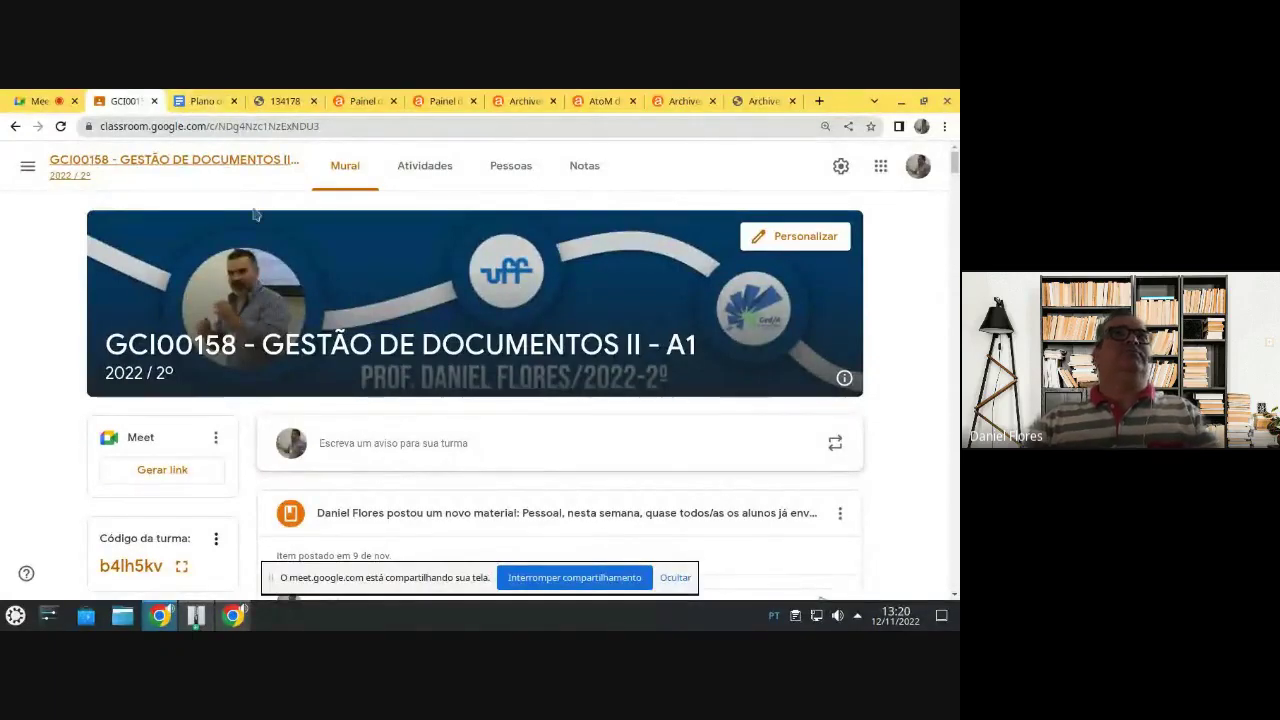
key(alt+Tab)
key(alt+Tab)
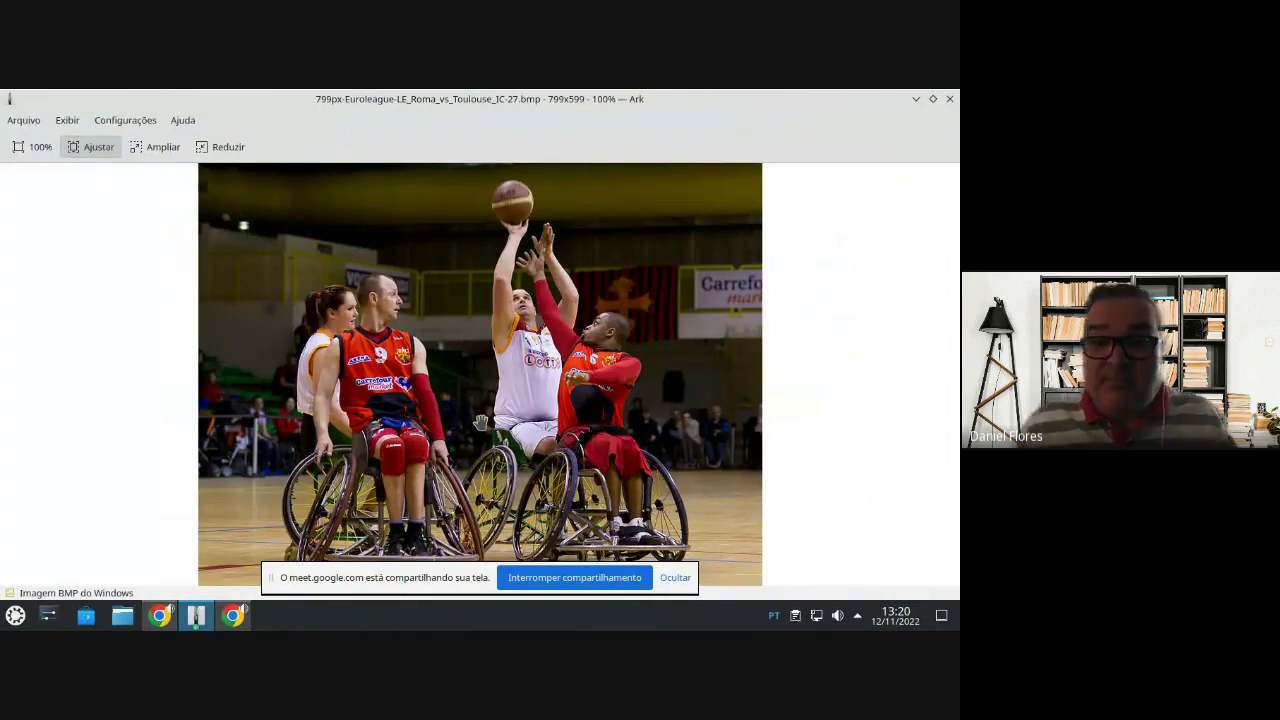
key(alt+Tab)
key(alt+Tab)
key(alt+Tab)
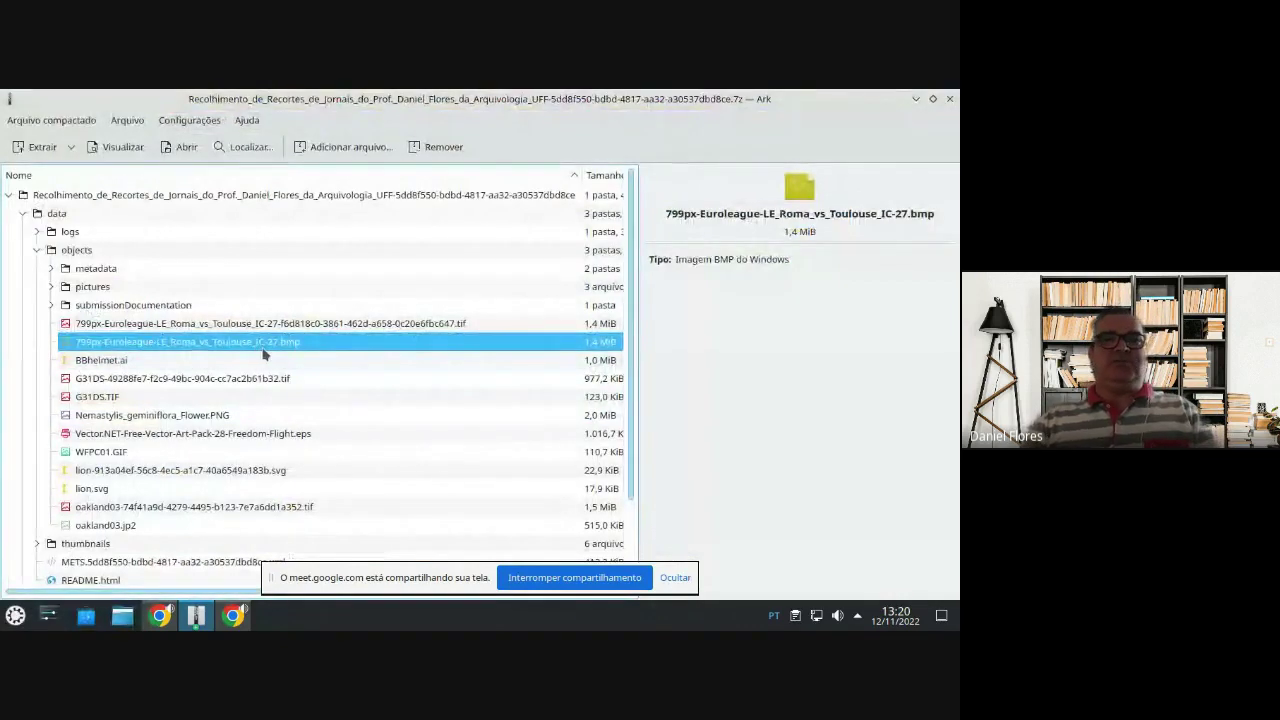
Step: Compare the Euroleague TIFF copy with its BMP original, preview the TIFF image and return to the file list
click(127, 326)
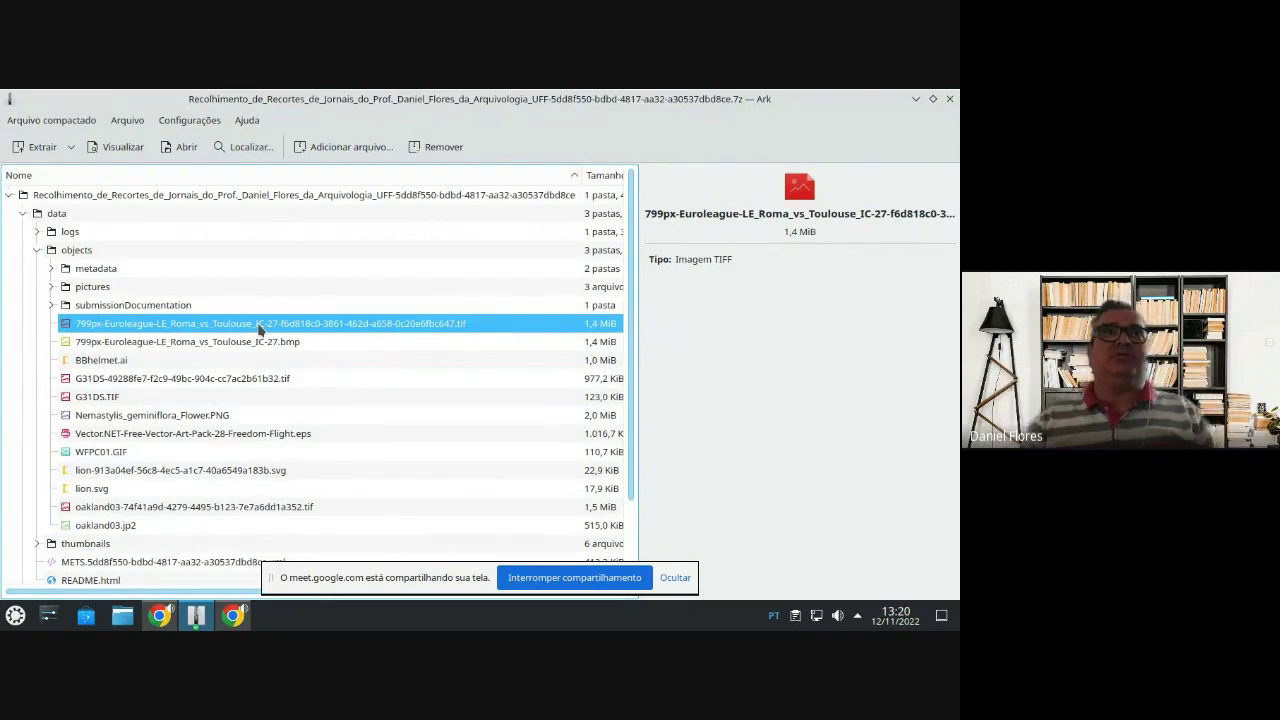
click(607, 344)
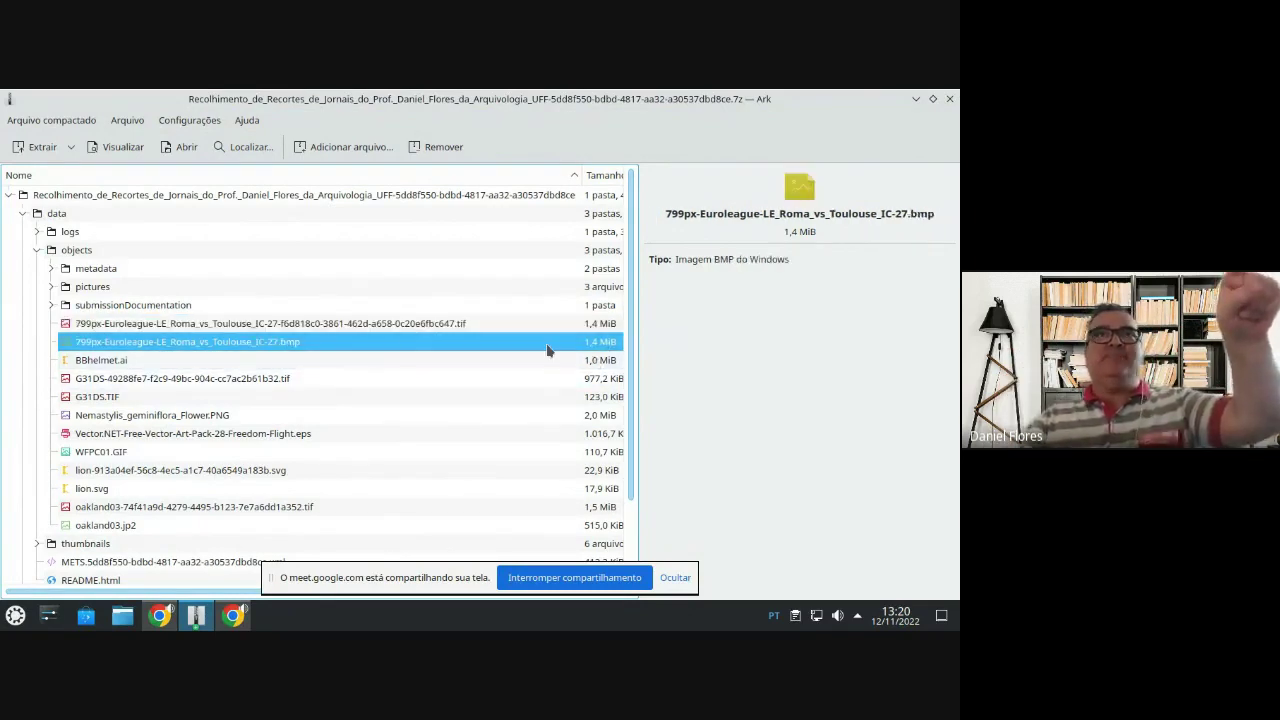
click(404, 326)
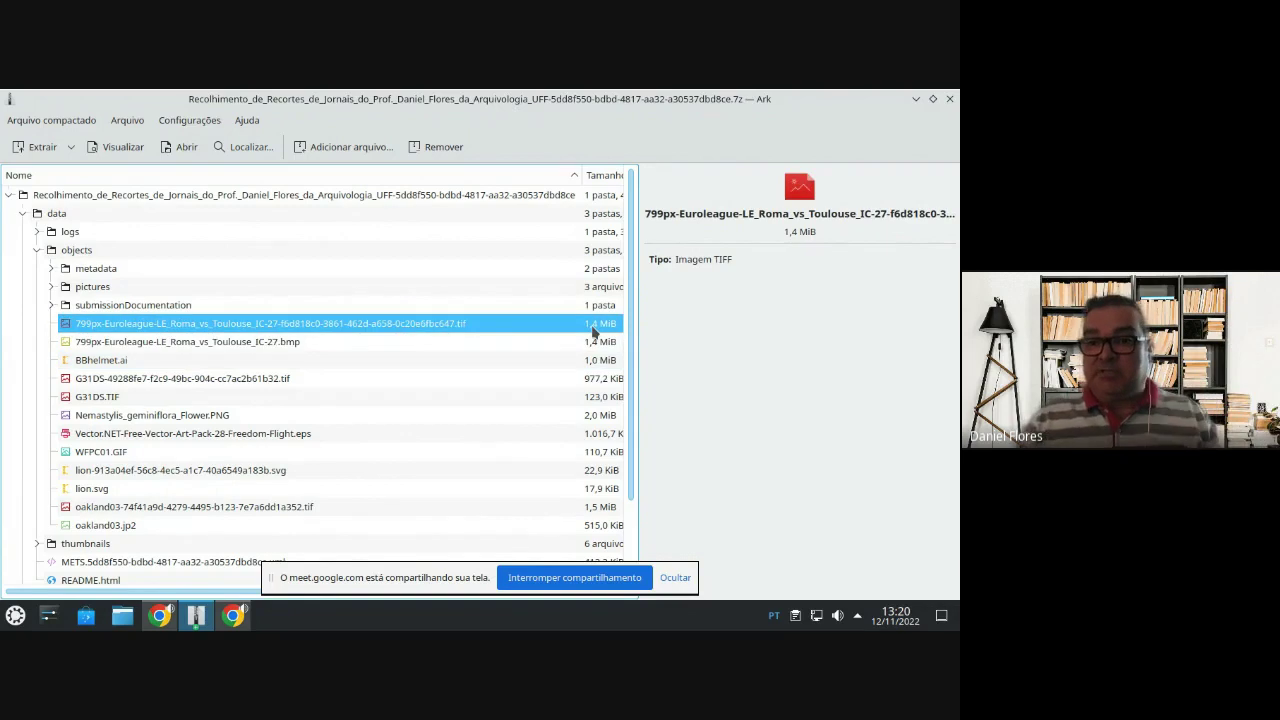
double_click(344, 331)
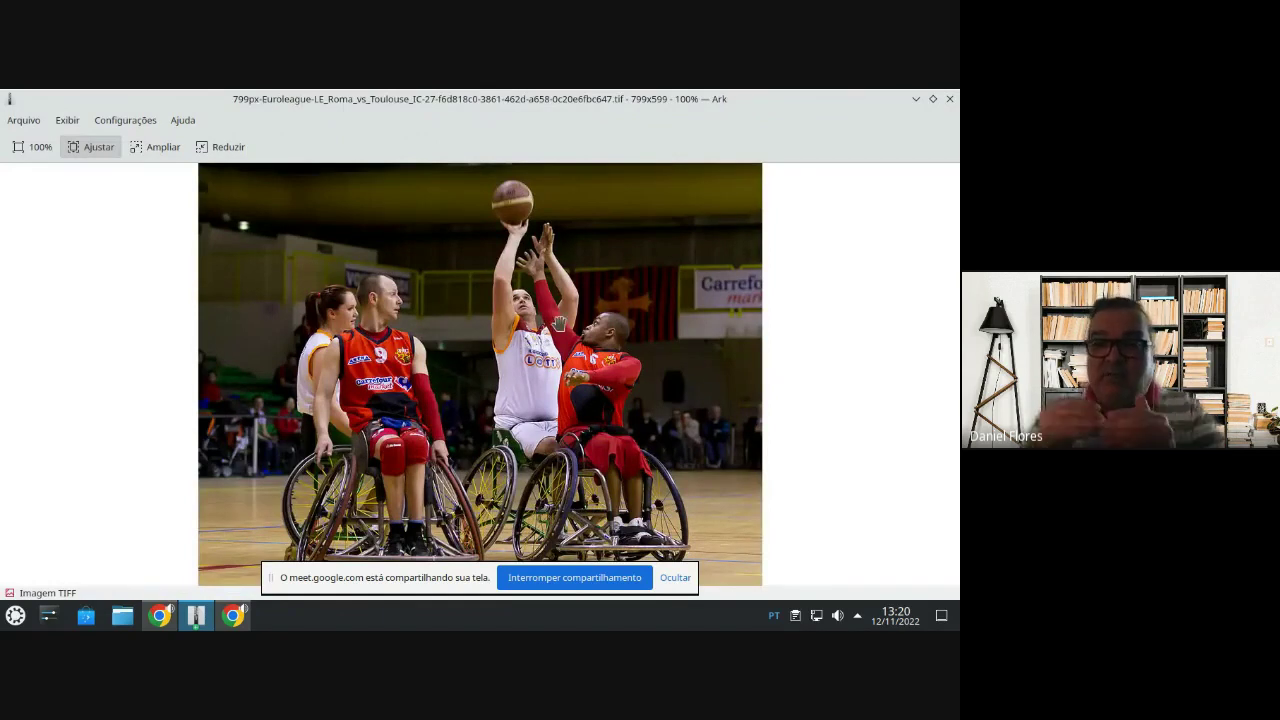
key(alt+Tab)
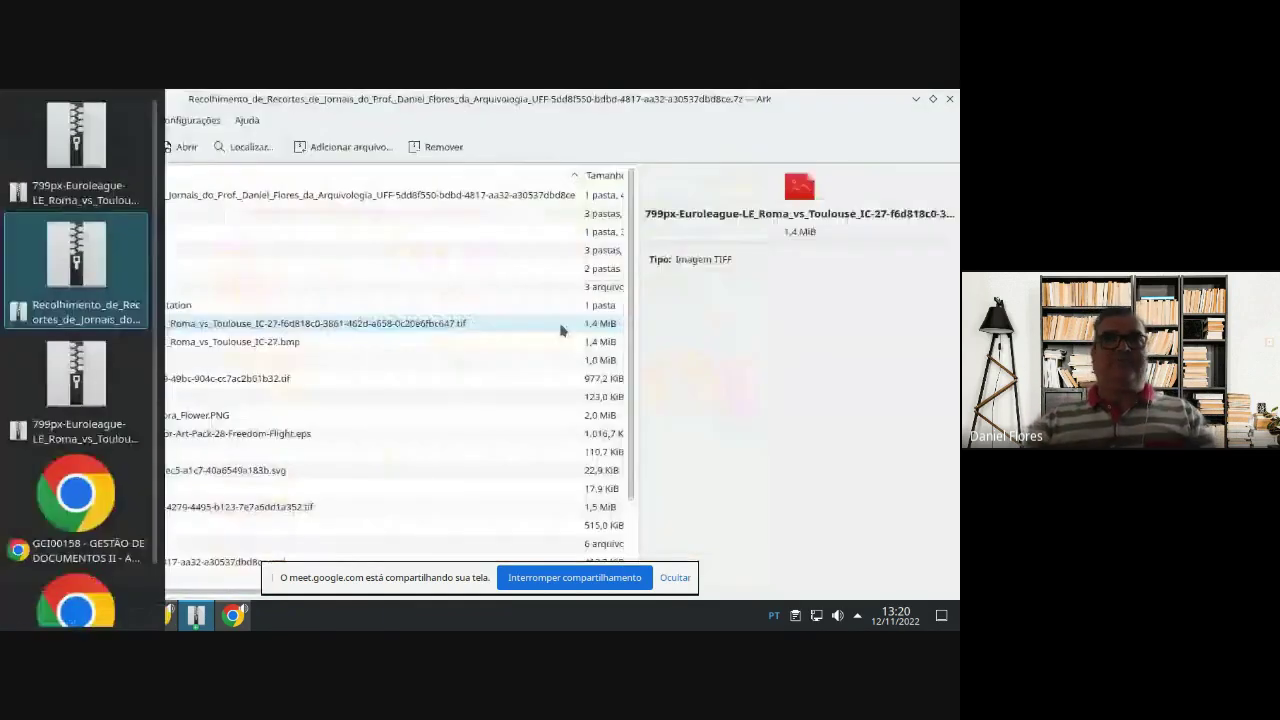
Step: Compare G31DS.TIF and lion.svg with their UUID-suffixed copies, and collapse the archive's data folder
scroll(175, 390, down, 2)
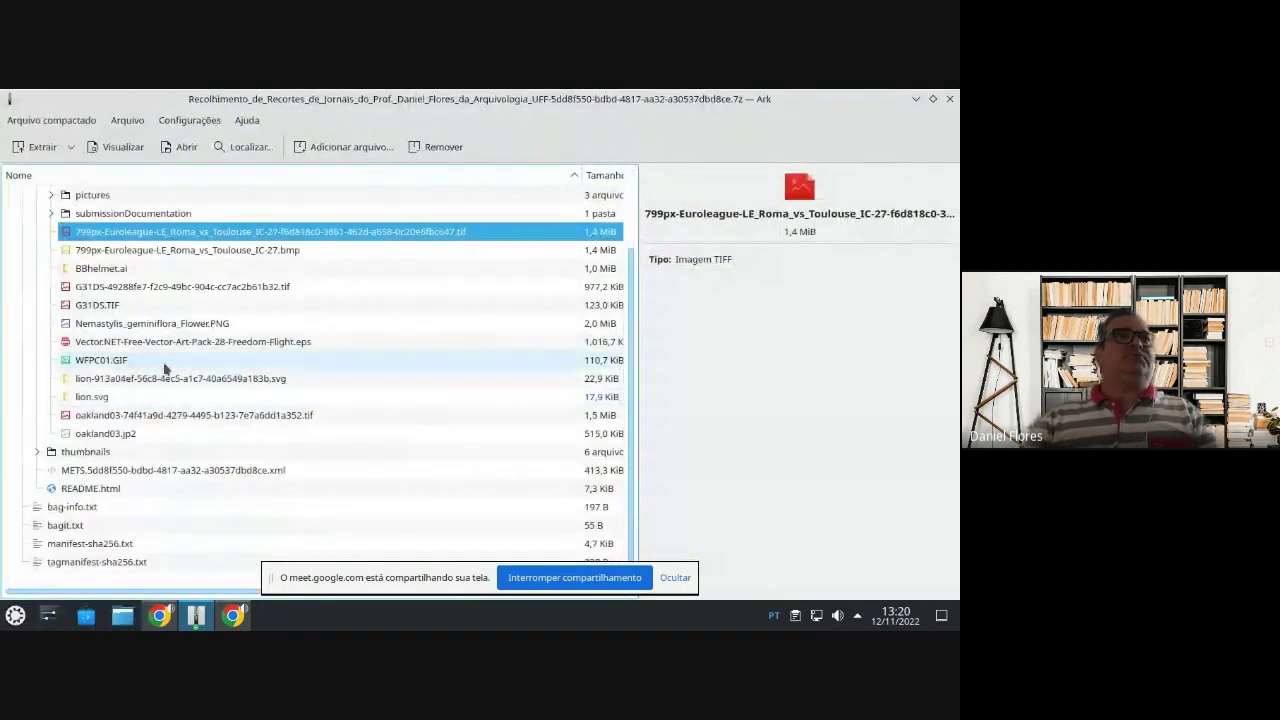
click(100, 310)
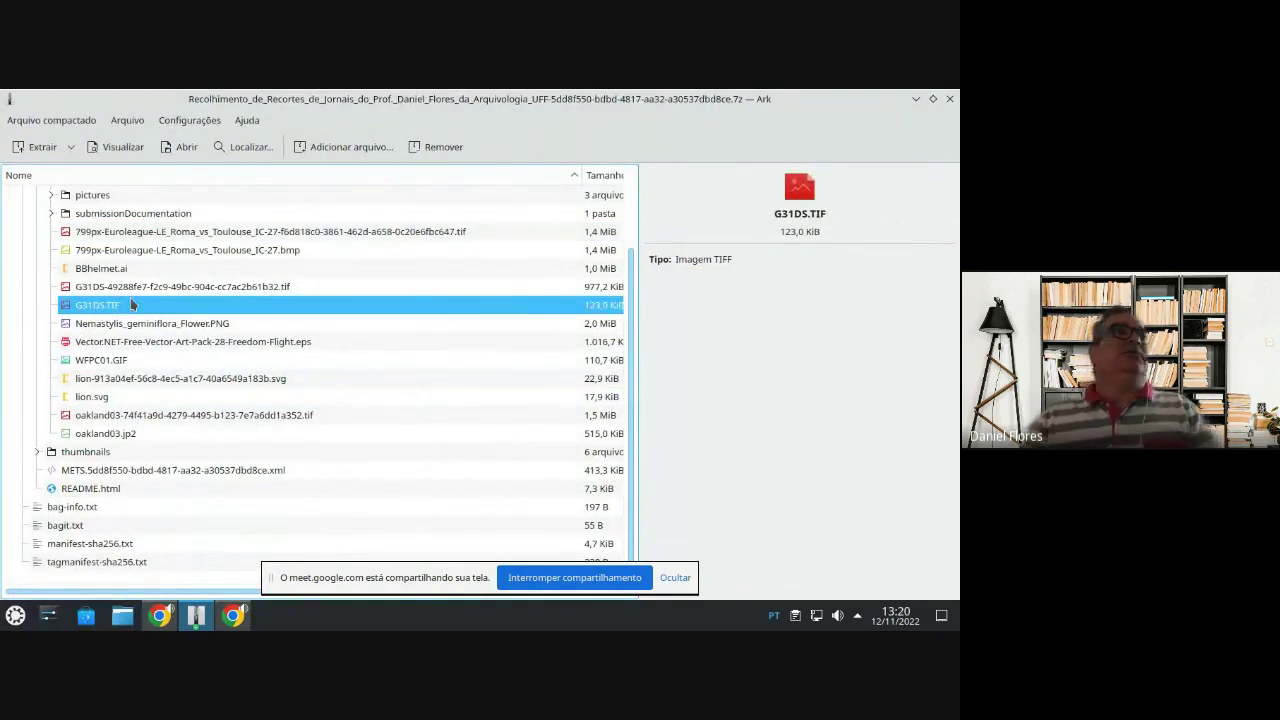
click(138, 289)
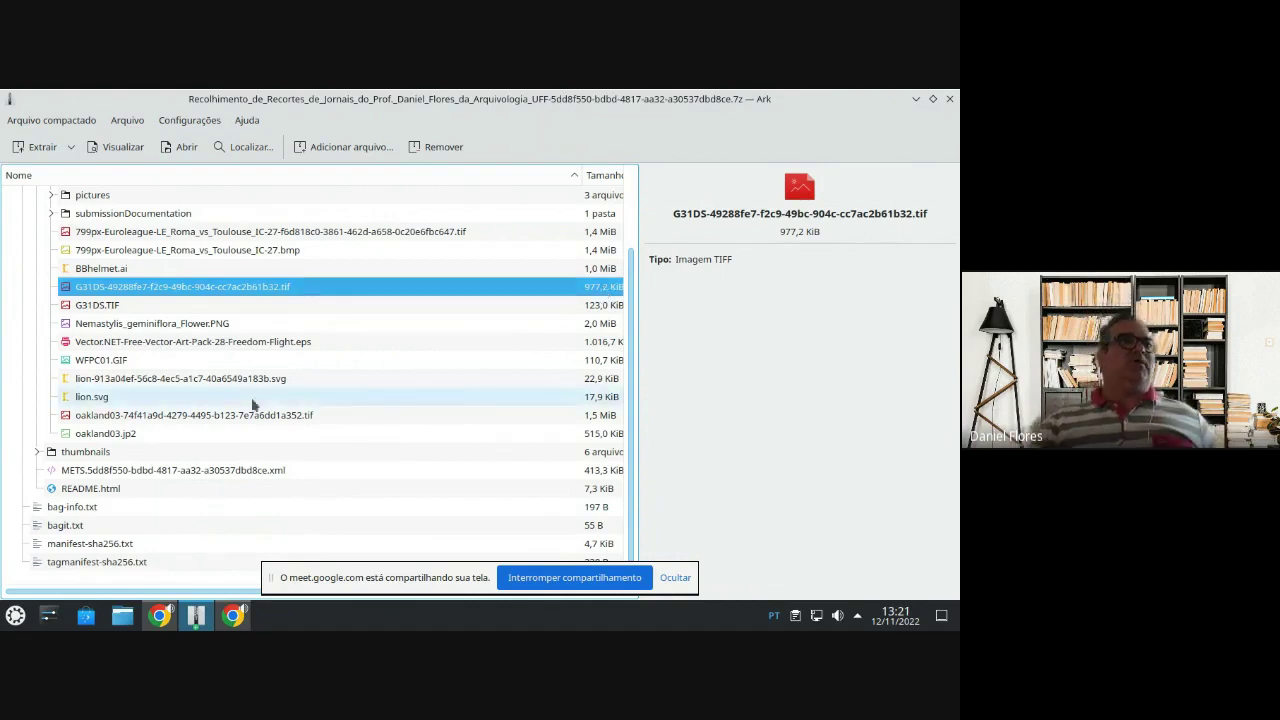
click(108, 399)
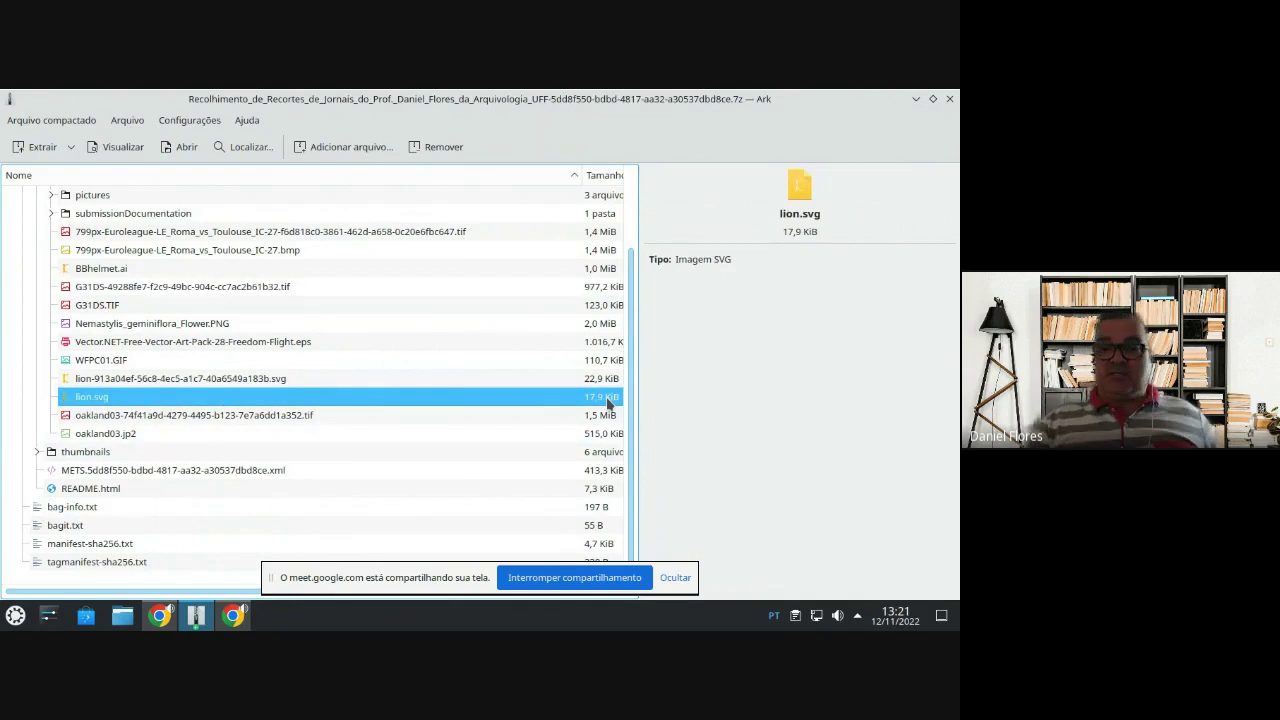
click(105, 380)
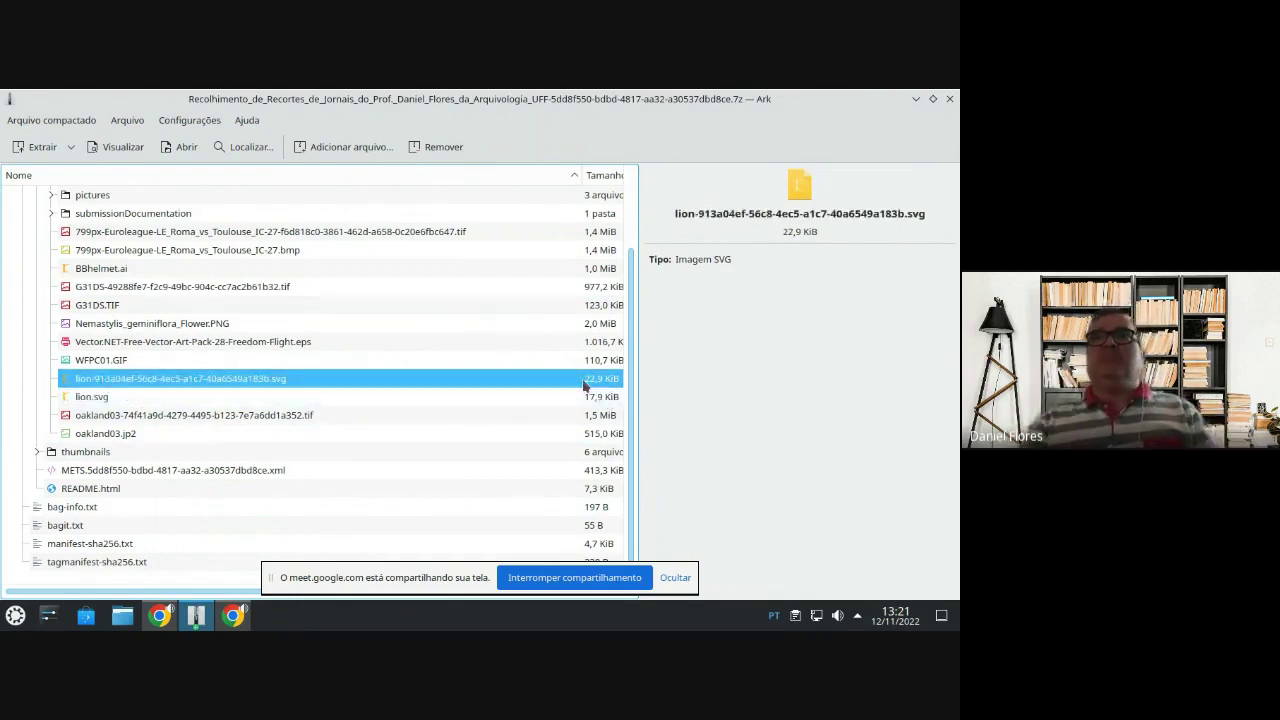
scroll(474, 374, up, 2)
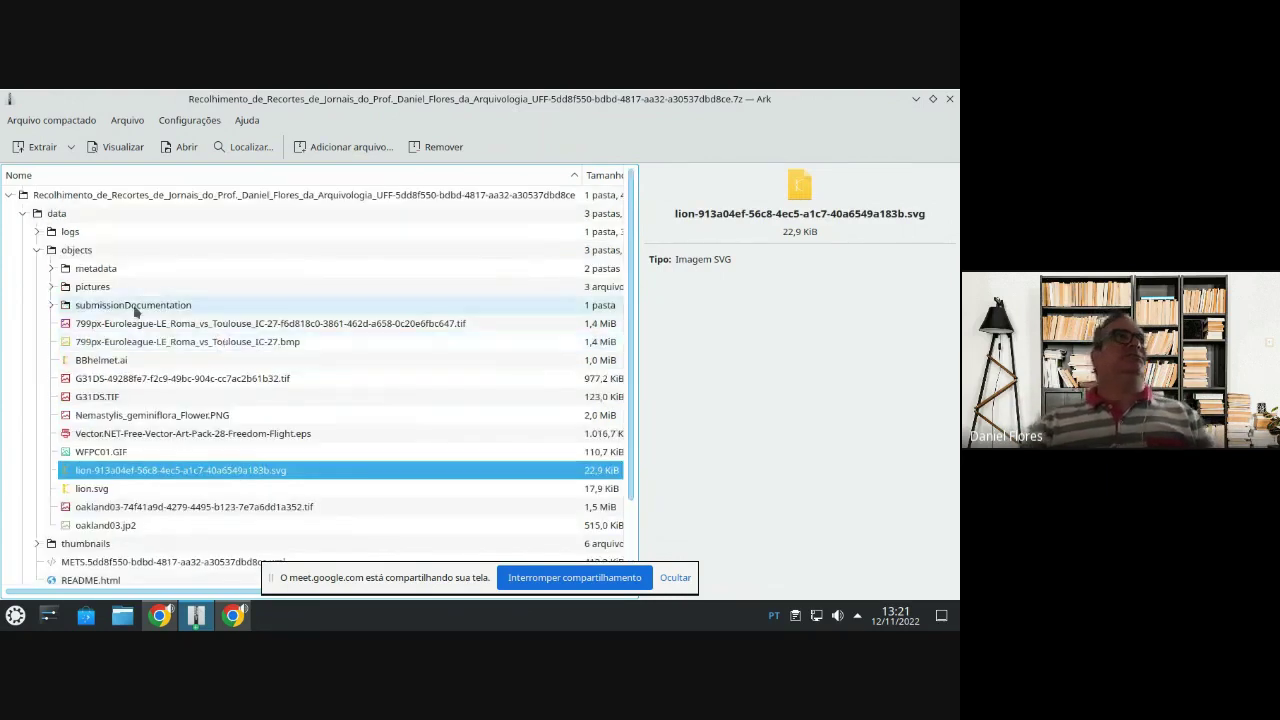
click(27, 215)
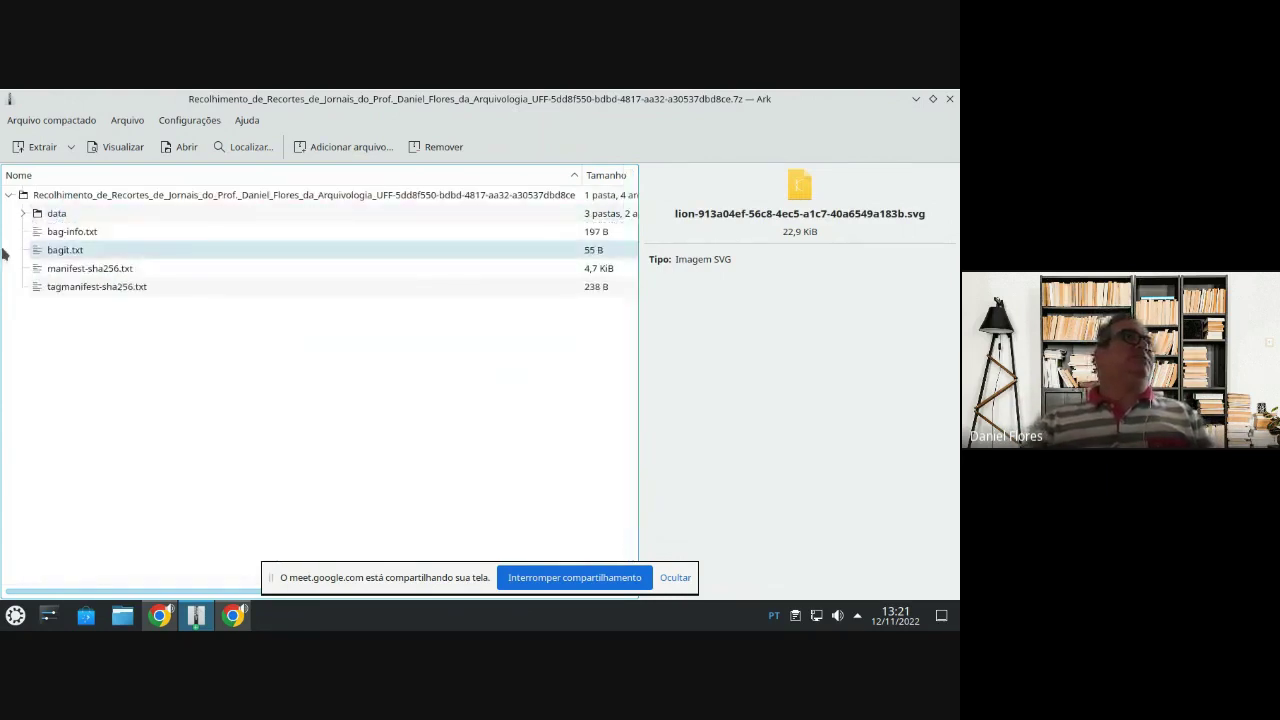